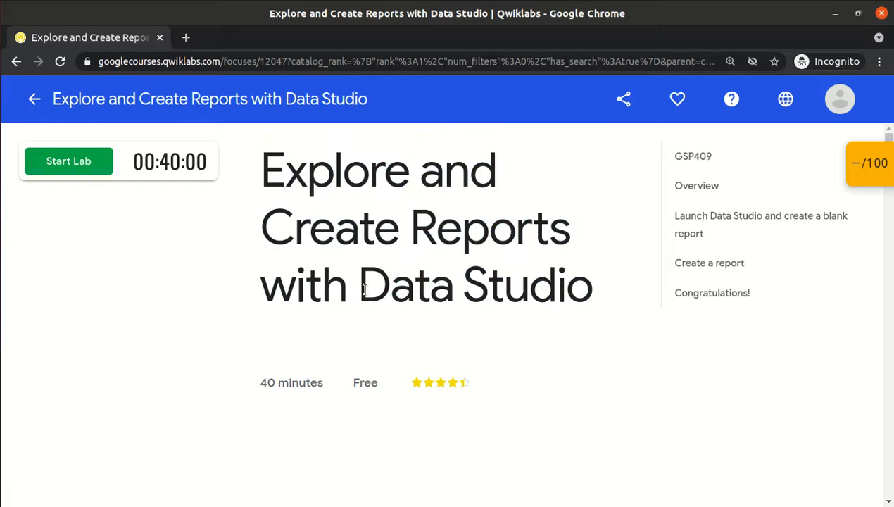
Start the Explore and Create Reports with Data Studio lab and copy its temporary account password.
{"action": "left_click_drag", "start_coordinate": [362, 289], "coordinate": [584, 277]}
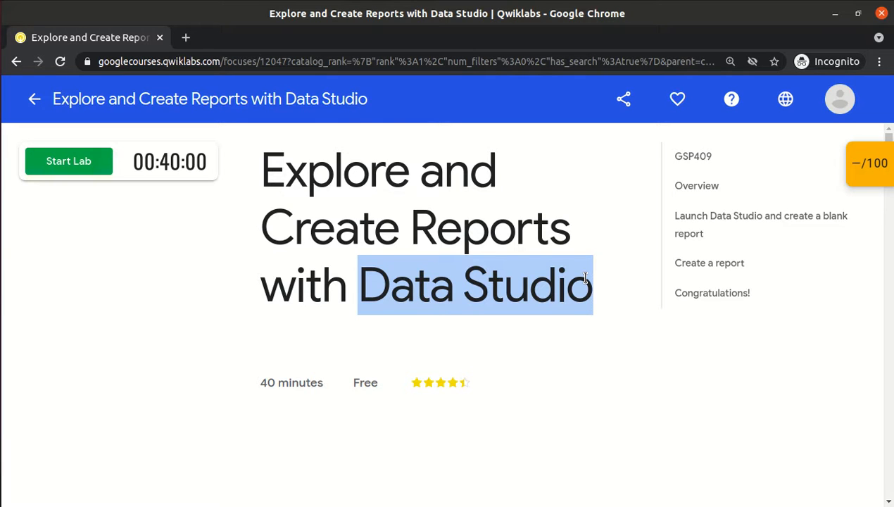
{"action": "left_click", "coordinate": [370, 308]}
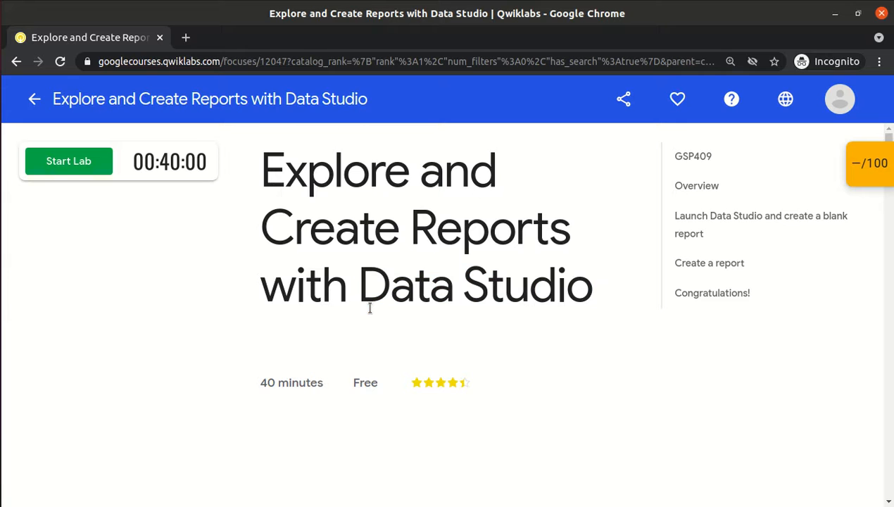
{"action": "left_click", "coordinate": [74, 166]}
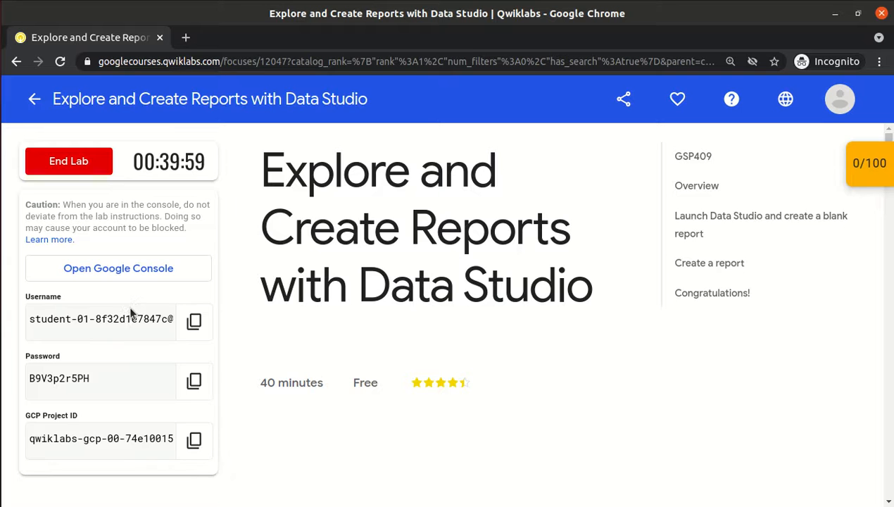
{"action": "left_click", "coordinate": [190, 382]}
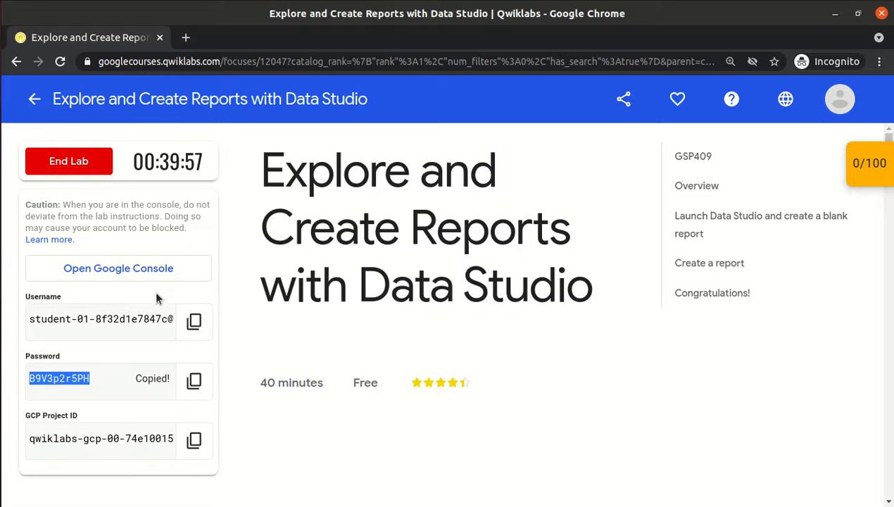
Open the Google console sign-in, log in with the lab's username and temporary password, and accept the new account terms.
{"action": "left_click", "coordinate": [139, 274]}
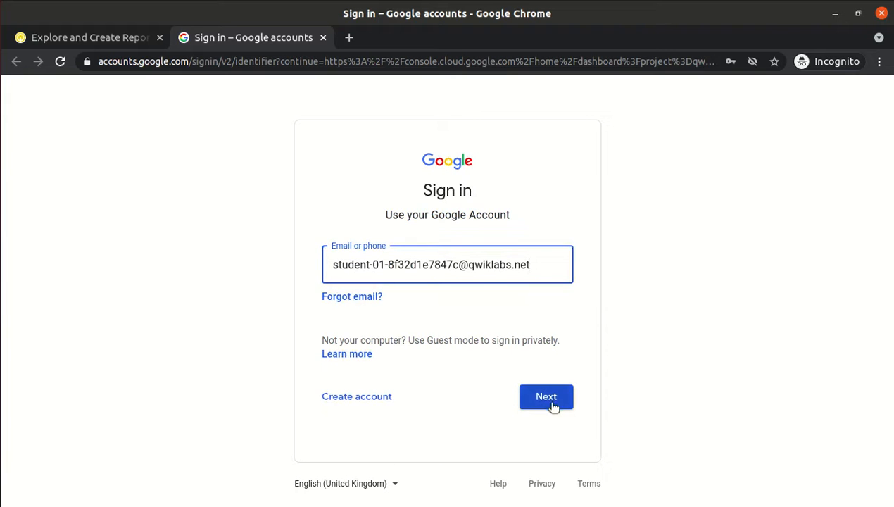
{"action": "left_click", "coordinate": [547, 398]}
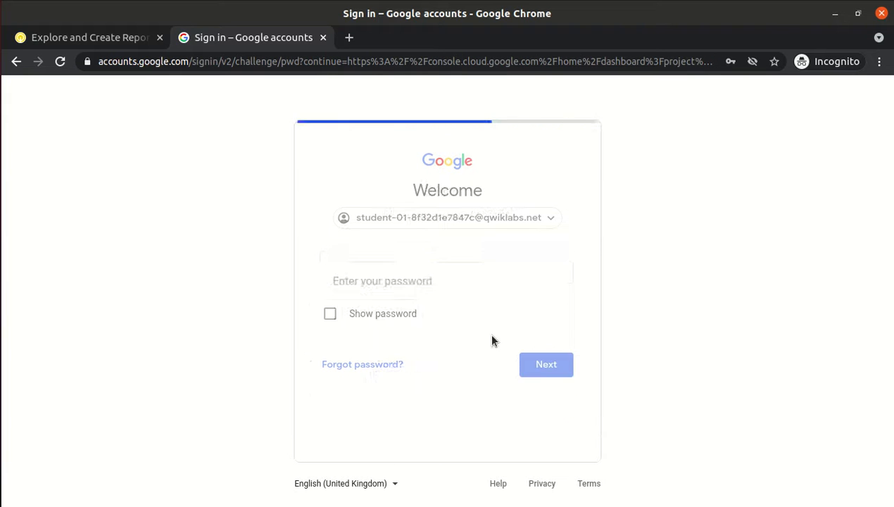
{"action": "key", "text": "ctrl+v"}
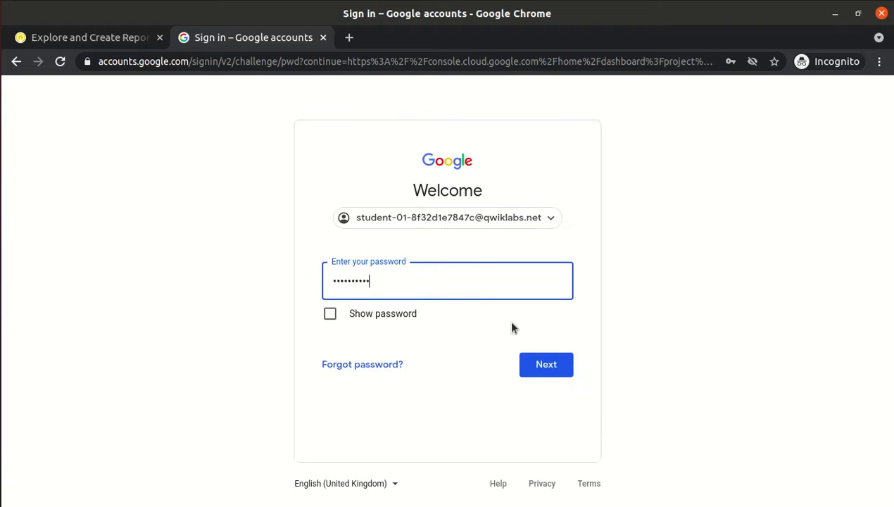
{"action": "left_click", "coordinate": [540, 366]}
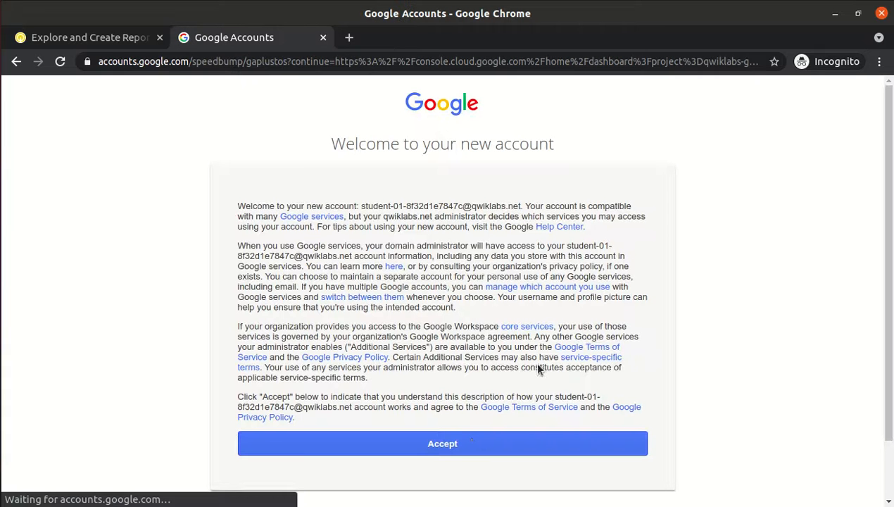
{"action": "left_click", "coordinate": [434, 445]}
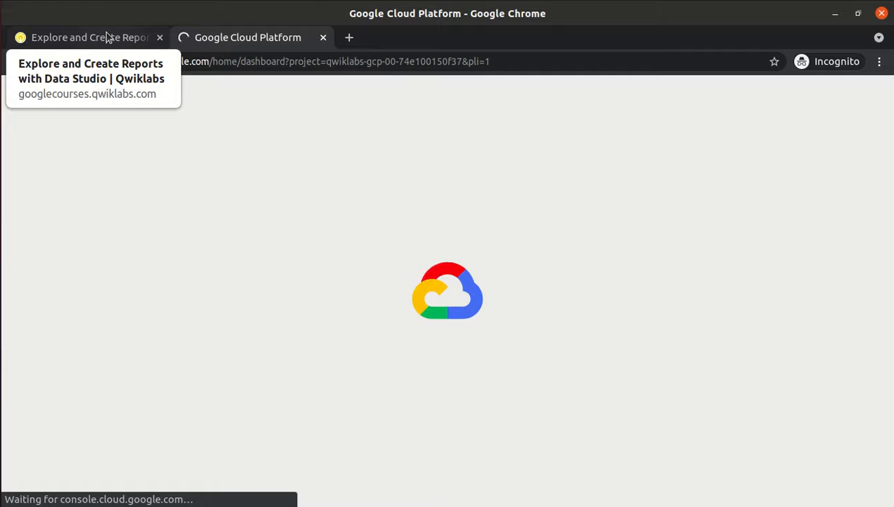
Read the lab instructions on Data Studio, BigQuery and the ecommerce dataset, down to the section on launching Data Studio.
{"action": "left_click", "coordinate": [107, 37]}
{"action": "left_click_drag", "start_coordinate": [261, 168], "coordinate": [559, 296]}
{"action": "left_click", "coordinate": [551, 305]}
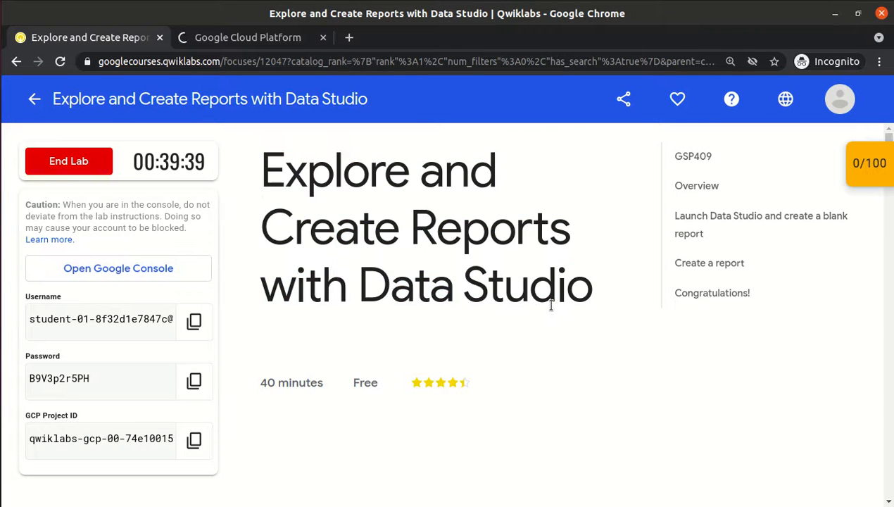
{"action": "scroll", "coordinate": [552, 305], "scroll_direction": "down", "scroll_amount": 5}
{"action": "scroll", "coordinate": [552, 311], "scroll_direction": "down", "scroll_amount": 3}
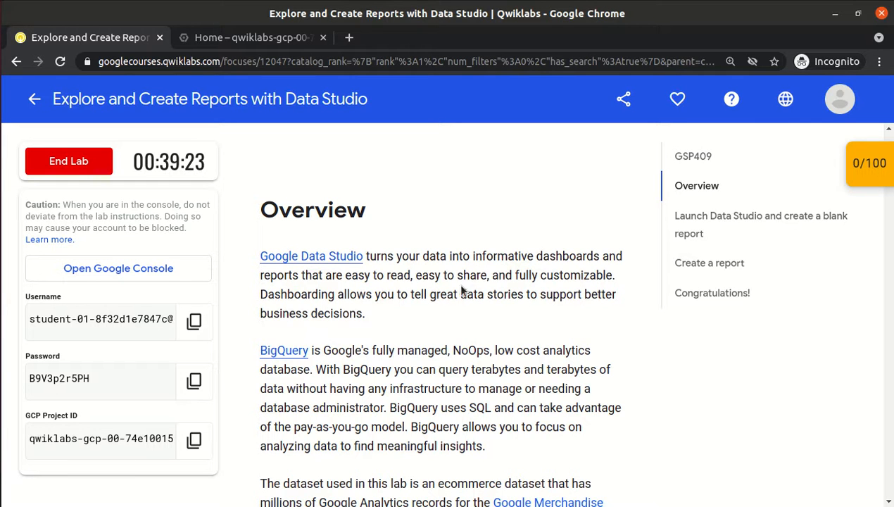
{"action": "left_click_drag", "start_coordinate": [395, 256], "coordinate": [529, 274]}
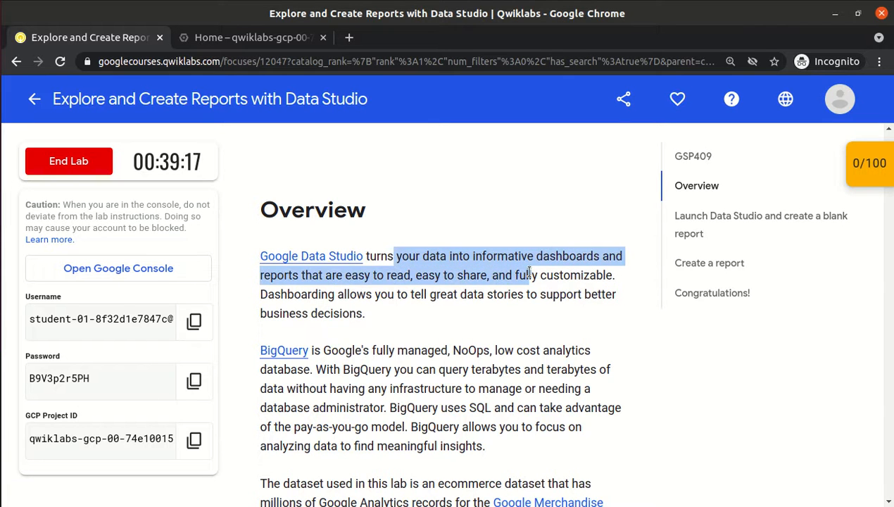
{"action": "scroll", "coordinate": [530, 274], "scroll_direction": "down", "scroll_amount": 3}
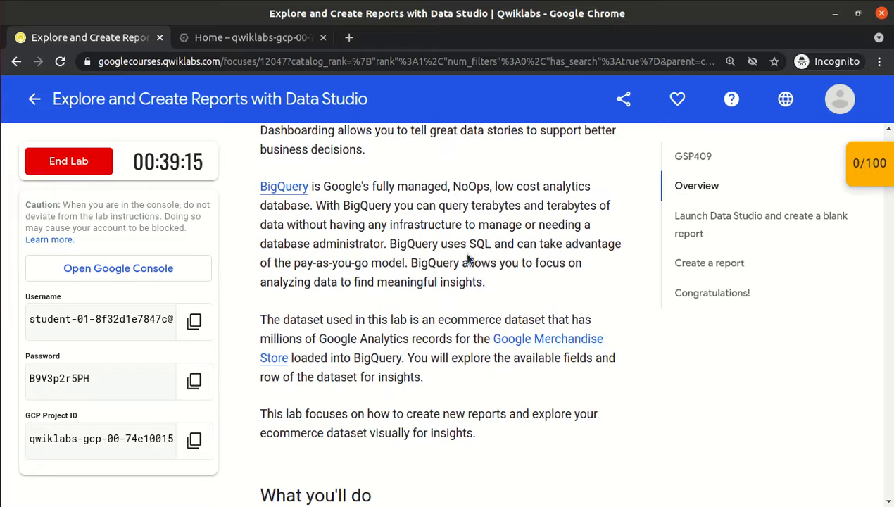
{"action": "left_click_drag", "start_coordinate": [437, 205], "coordinate": [470, 236]}
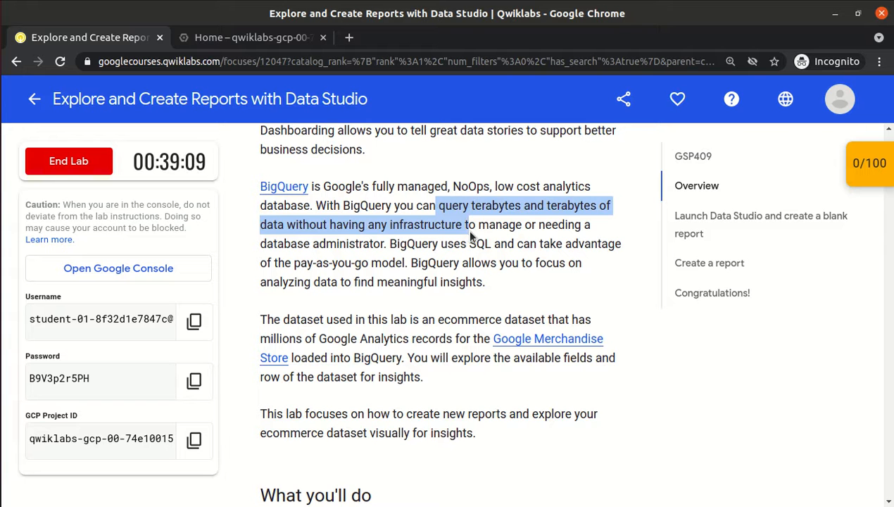
{"action": "scroll", "coordinate": [470, 236], "scroll_direction": "down", "scroll_amount": 2}
{"action": "scroll", "coordinate": [470, 236], "scroll_direction": "down", "scroll_amount": 2}
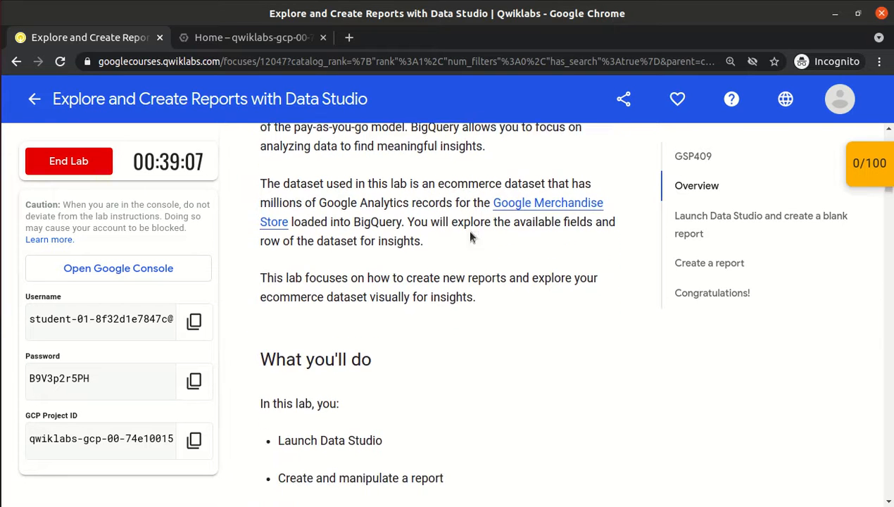
{"action": "left_click_drag", "start_coordinate": [407, 249], "coordinate": [465, 270]}
{"action": "left_click", "coordinate": [464, 271]}
{"action": "scroll", "coordinate": [465, 271], "scroll_direction": "down", "scroll_amount": 5}
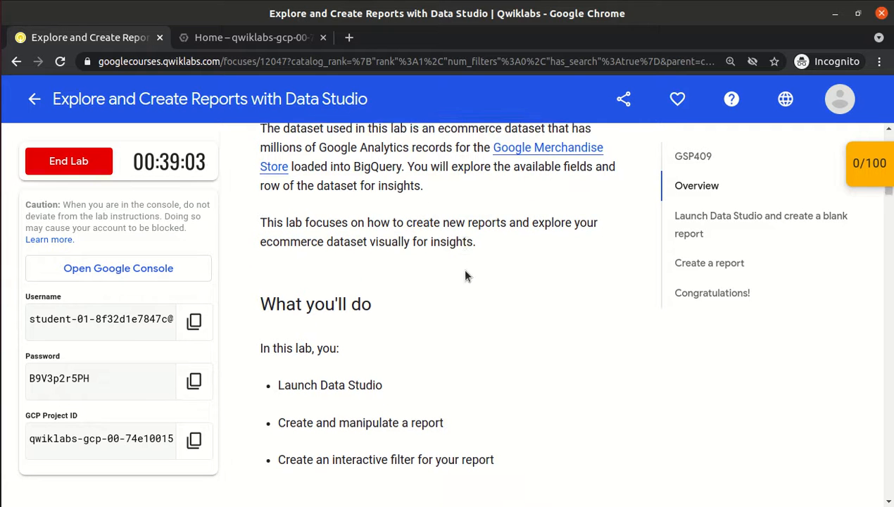
{"action": "scroll", "coordinate": [465, 276], "scroll_direction": "down", "scroll_amount": 10}
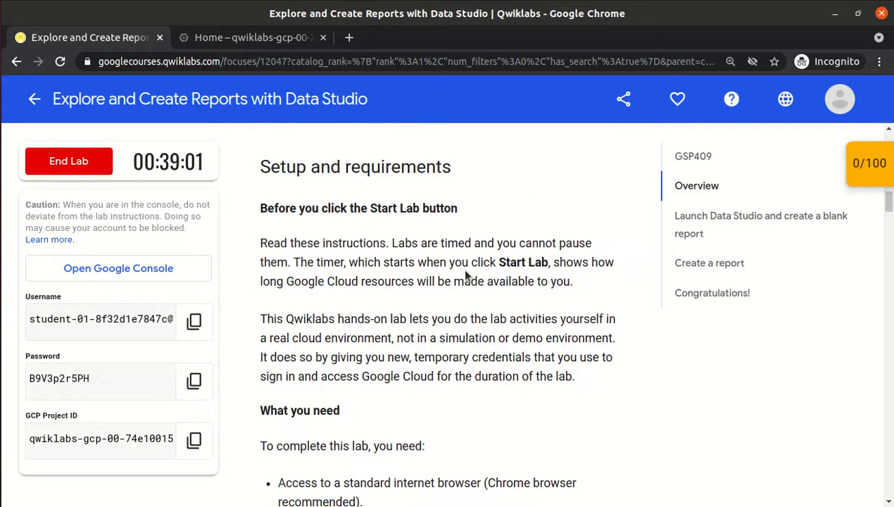
{"action": "scroll", "coordinate": [465, 275], "scroll_direction": "up", "scroll_amount": 5}
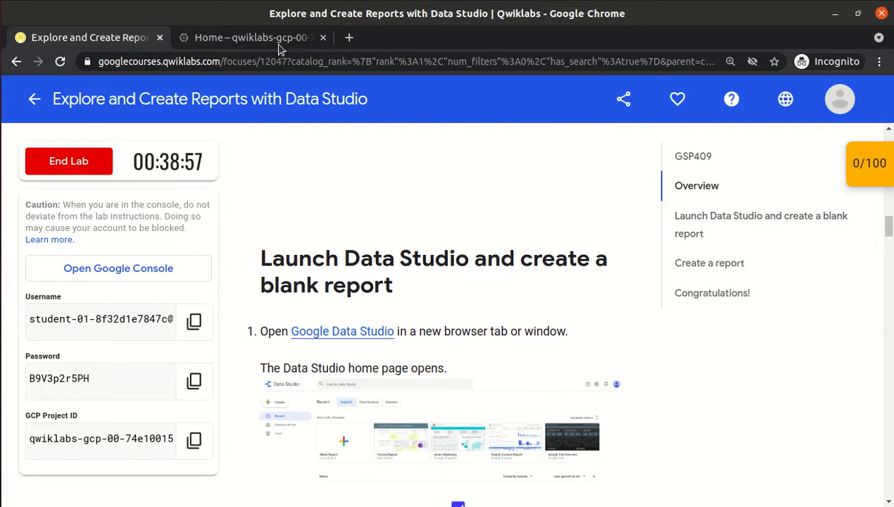
Switch to the Google Cloud console and agree to the Google Cloud Platform Terms of Service.
{"action": "left_click", "coordinate": [256, 37]}
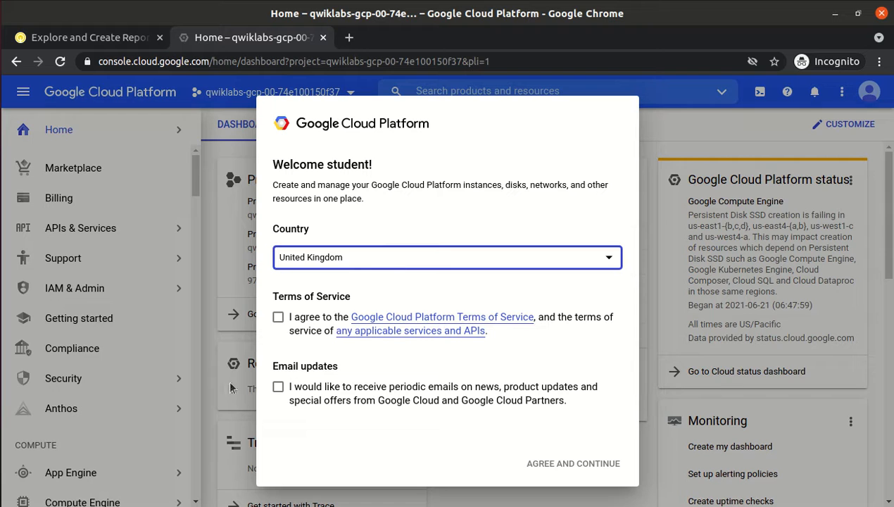
{"action": "left_click", "coordinate": [278, 317]}
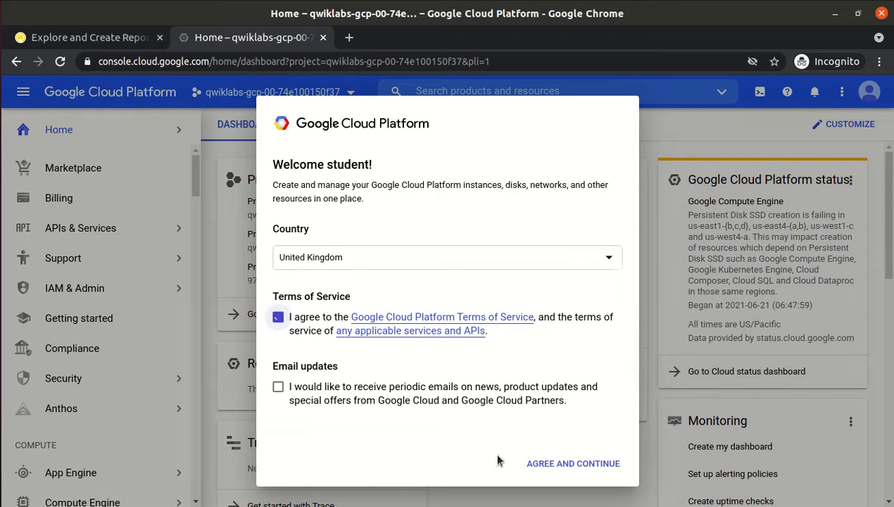
{"action": "left_click", "coordinate": [571, 464]}
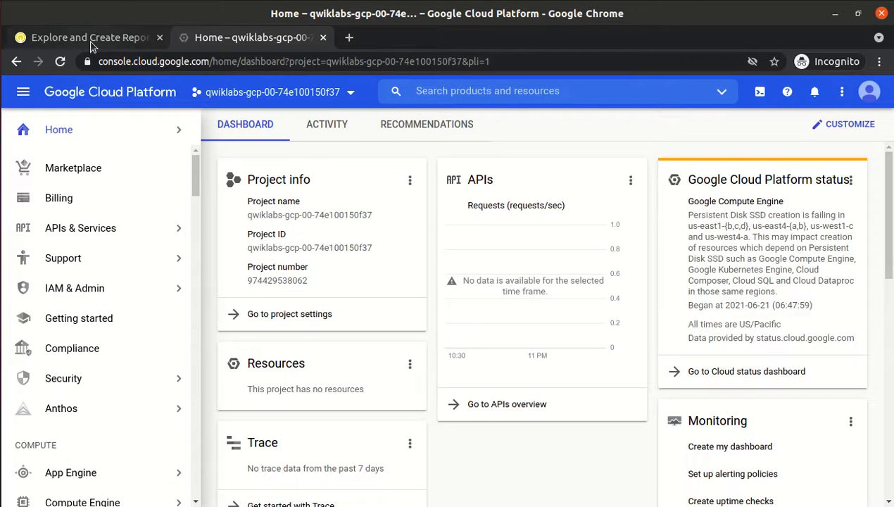
Open the BigQuery SQL workspace in the lab project and dismiss its welcome message.
{"action": "left_click", "coordinate": [60, 38]}
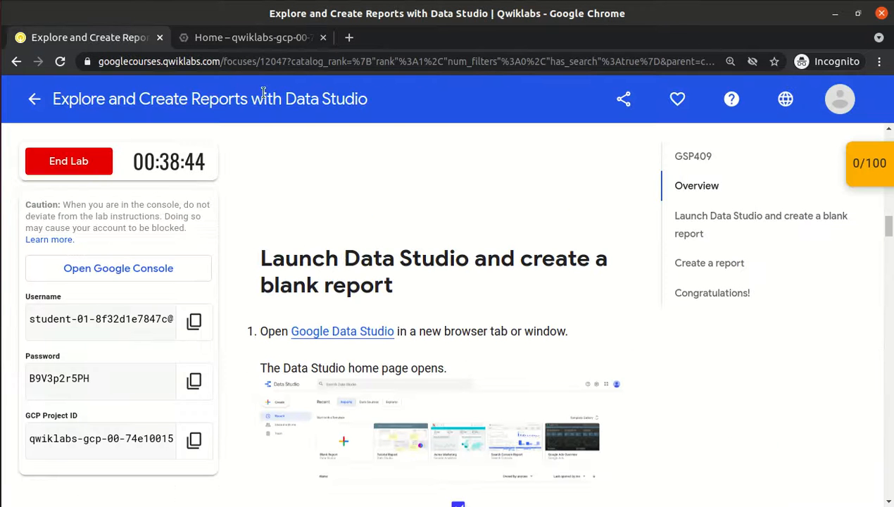
{"action": "left_click", "coordinate": [251, 37]}
{"action": "left_click_drag", "start_coordinate": [195, 170], "coordinate": [184, 365]}
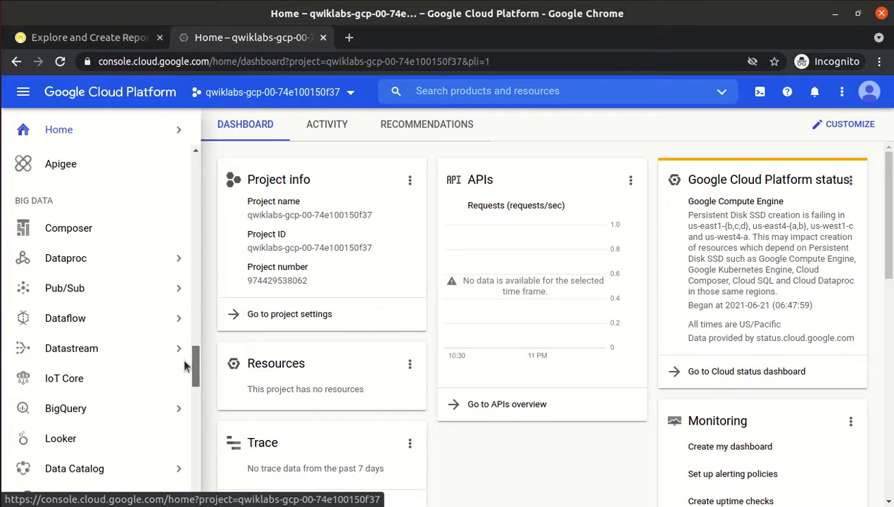
{"action": "mouse_move", "coordinate": [71, 417]}
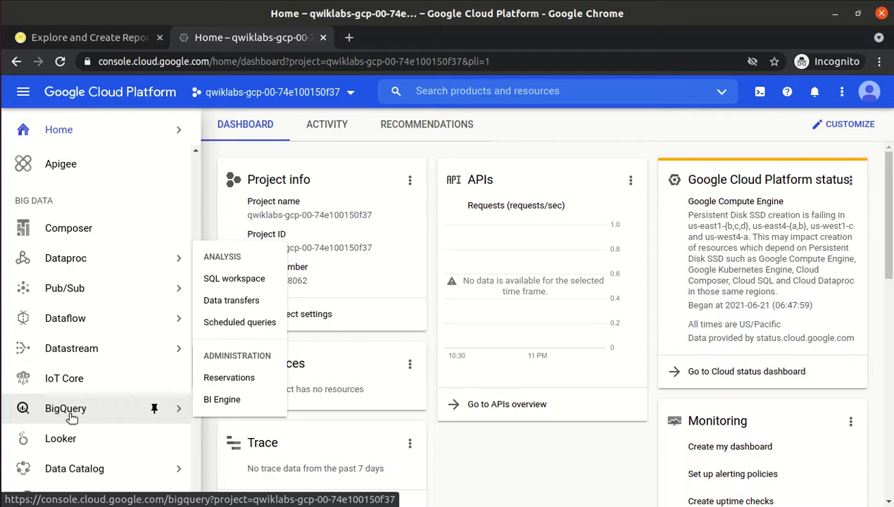
{"action": "left_click", "coordinate": [71, 417]}
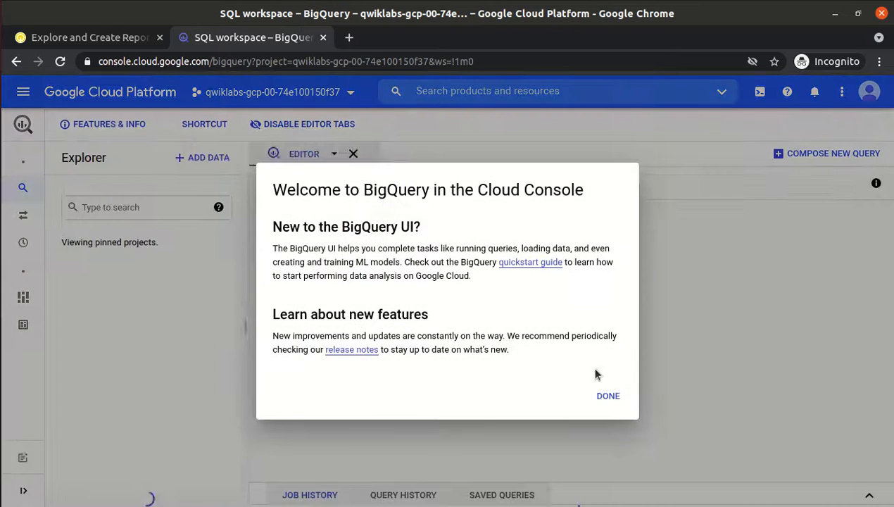
{"action": "left_click", "coordinate": [608, 396]}
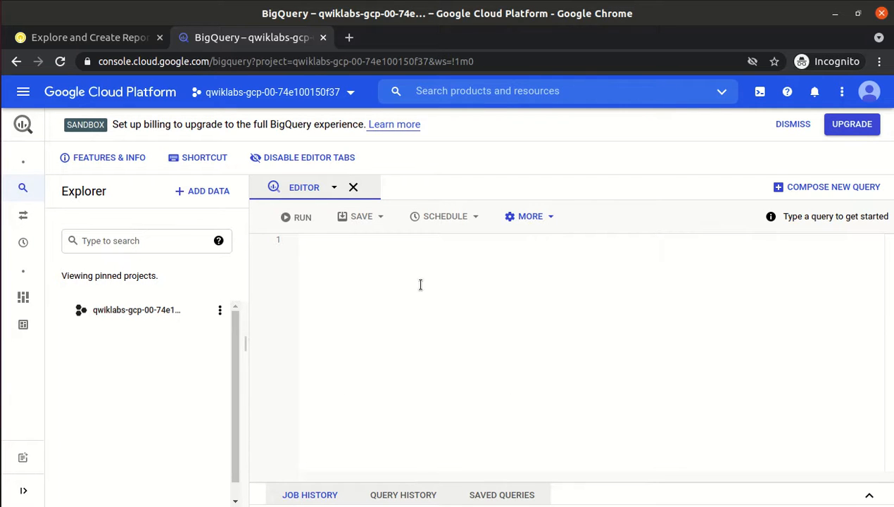
Close the BigQuery page and open Google Data Studio in a new tab using the link in the lab instructions.
{"action": "left_click", "coordinate": [323, 37]}
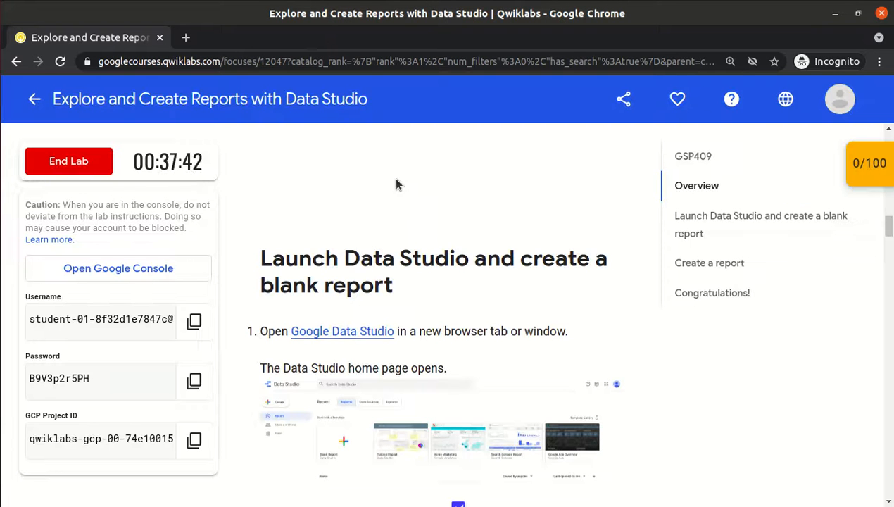
{"action": "right_click", "coordinate": [326, 335]}
{"action": "left_click", "coordinate": [357, 344]}
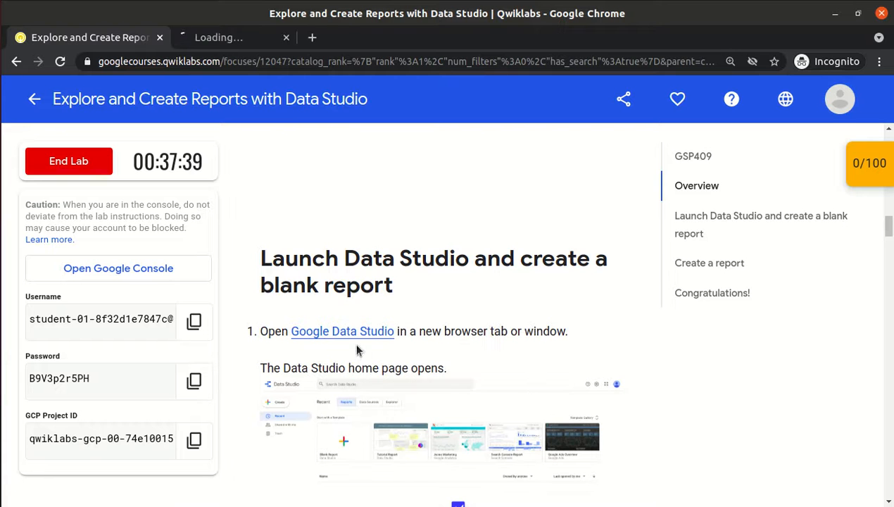
{"action": "left_click", "coordinate": [250, 39]}
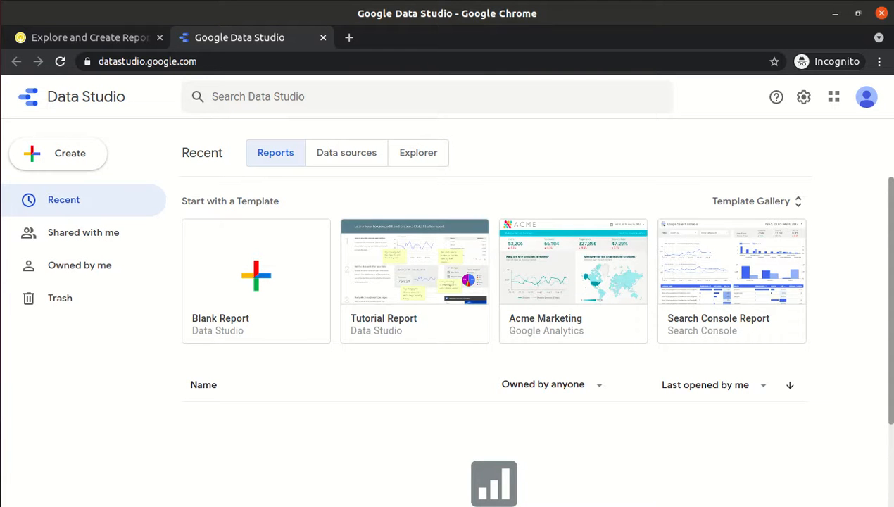
{"action": "left_click_drag", "start_coordinate": [885, 285], "coordinate": [892, 223]}
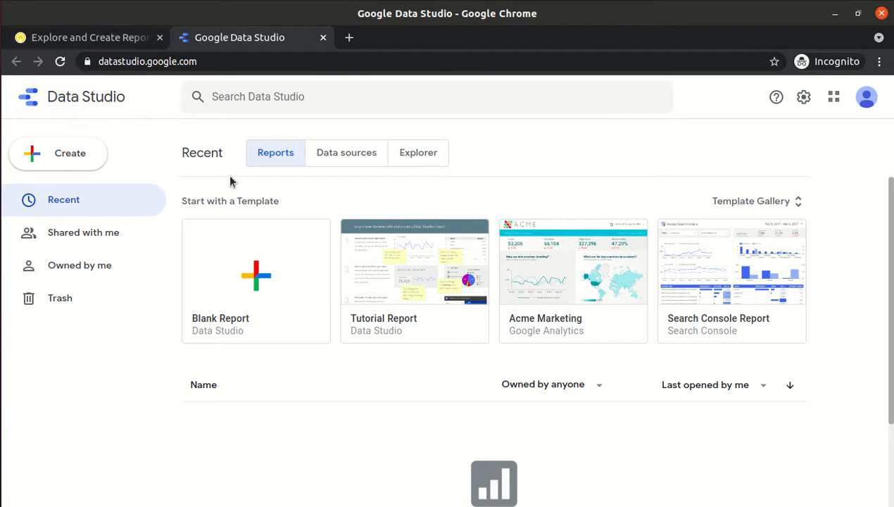
Review the Data Studio description in the lab's Overview section alongside the Data Studio home page.
{"action": "left_click", "coordinate": [121, 41]}
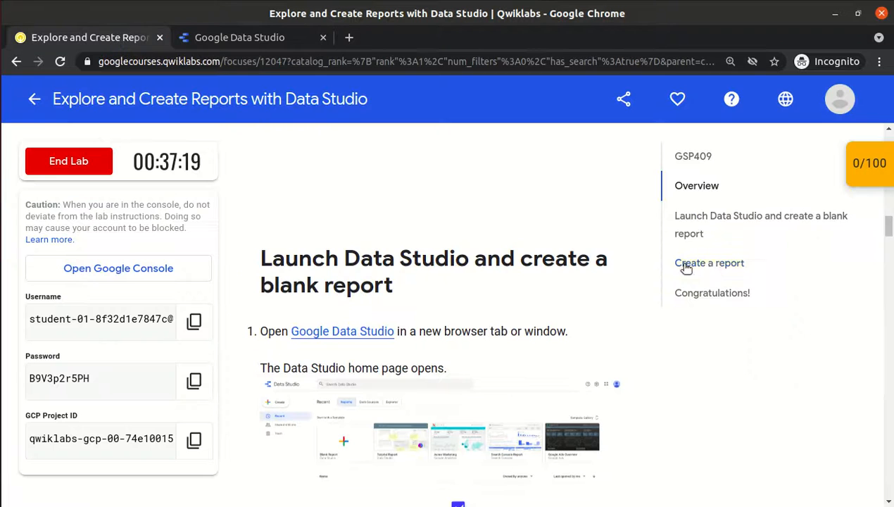
{"action": "left_click", "coordinate": [701, 189]}
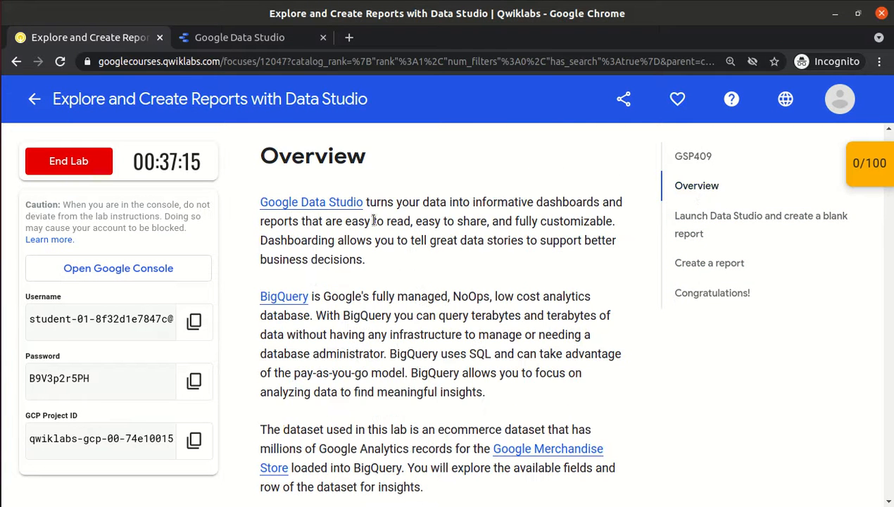
{"action": "left_click_drag", "start_coordinate": [368, 203], "coordinate": [512, 217]}
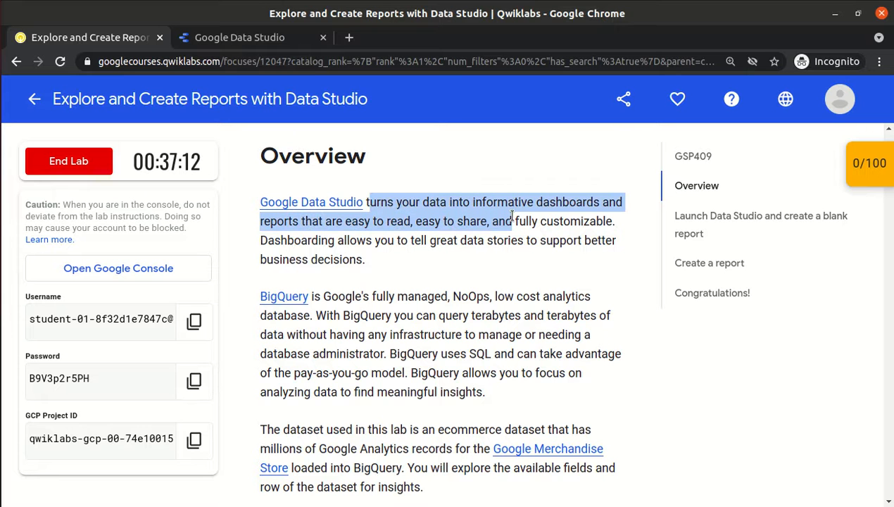
{"action": "left_click", "coordinate": [248, 45]}
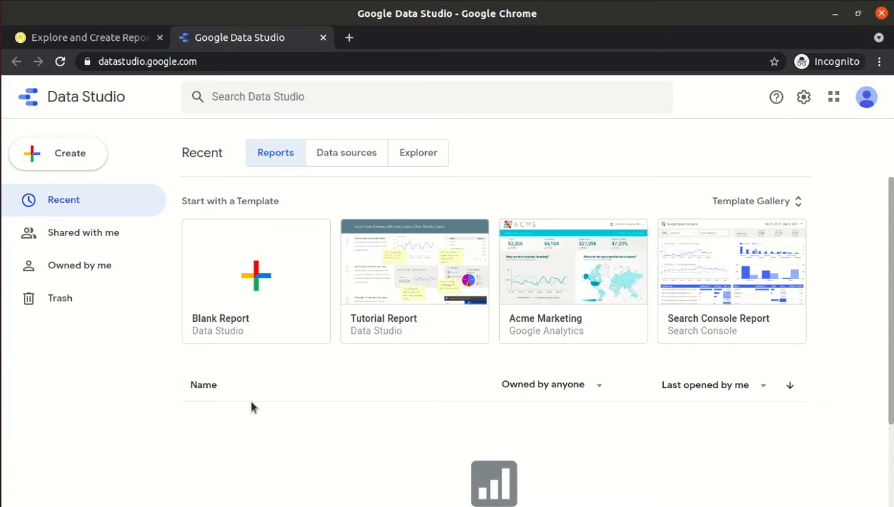
{"action": "left_click", "coordinate": [79, 37]}
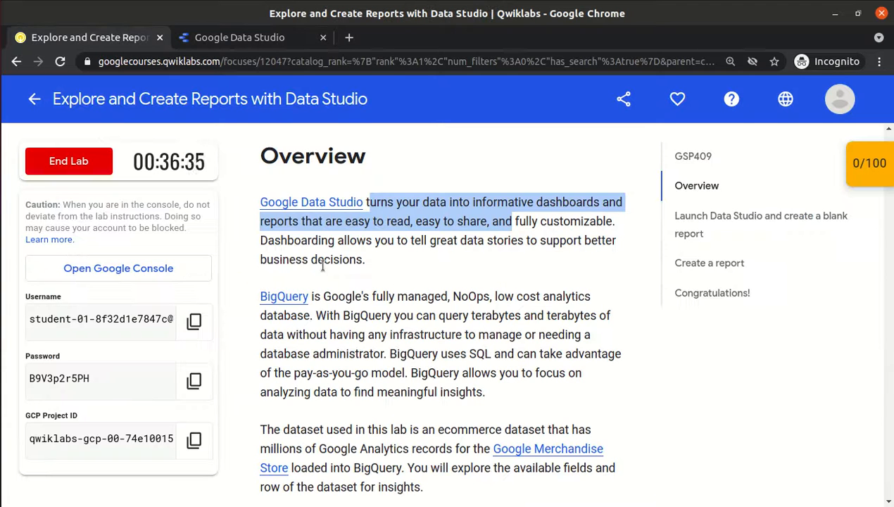
Consult the lab's launch section, start a blank report in Data Studio, and agree to the terms of service in the account setup.
{"action": "left_click", "coordinate": [405, 349]}
{"action": "left_click", "coordinate": [698, 225]}
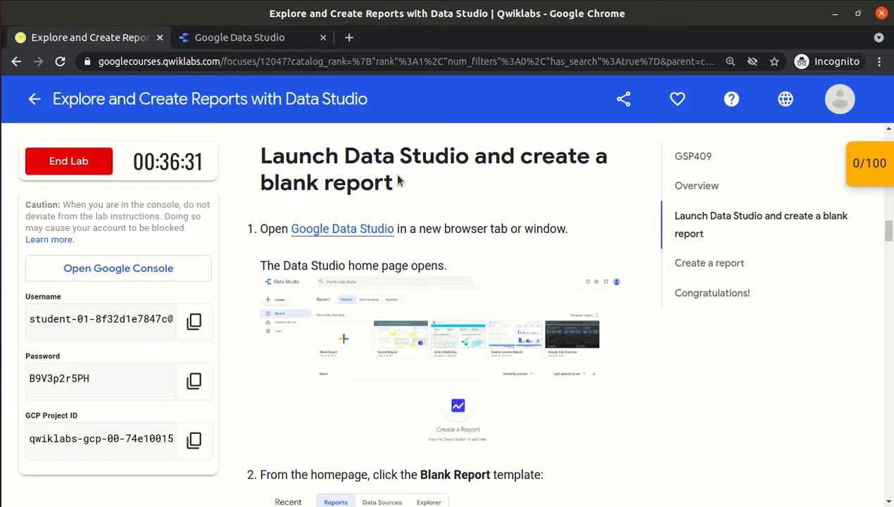
{"action": "left_click", "coordinate": [219, 37]}
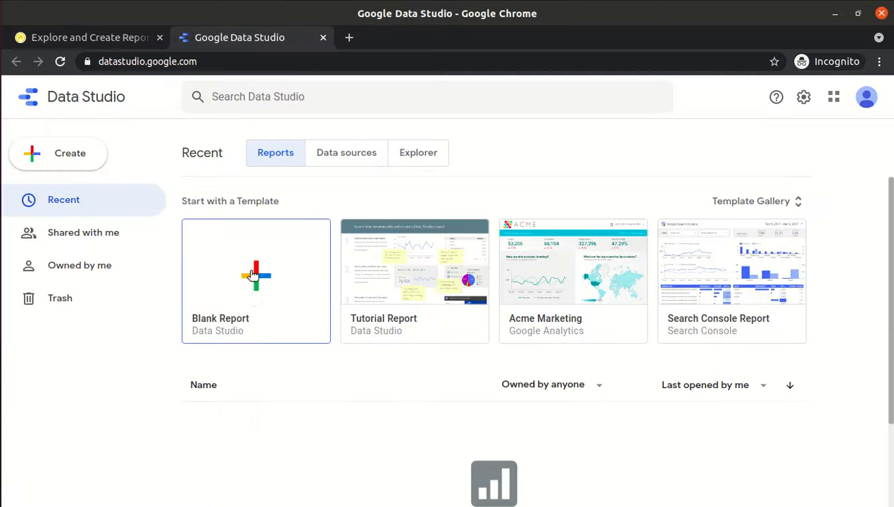
{"action": "left_click", "coordinate": [253, 299]}
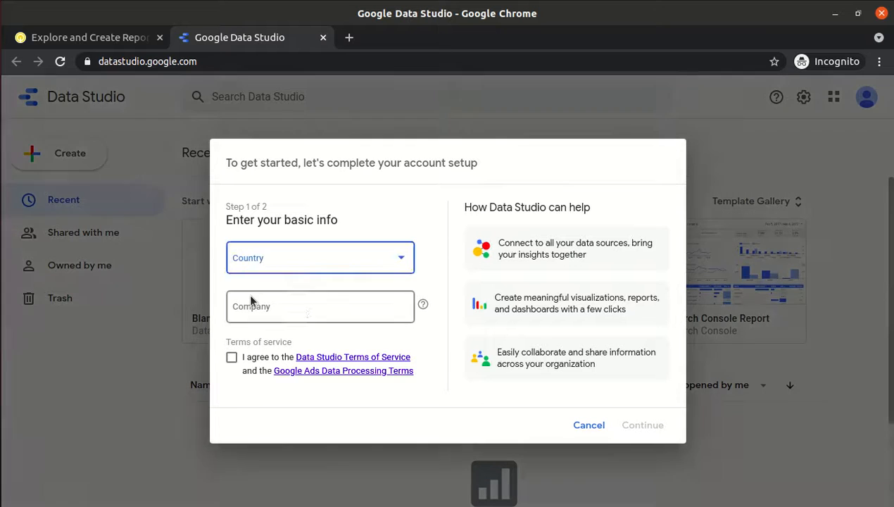
{"action": "left_click", "coordinate": [232, 358]}
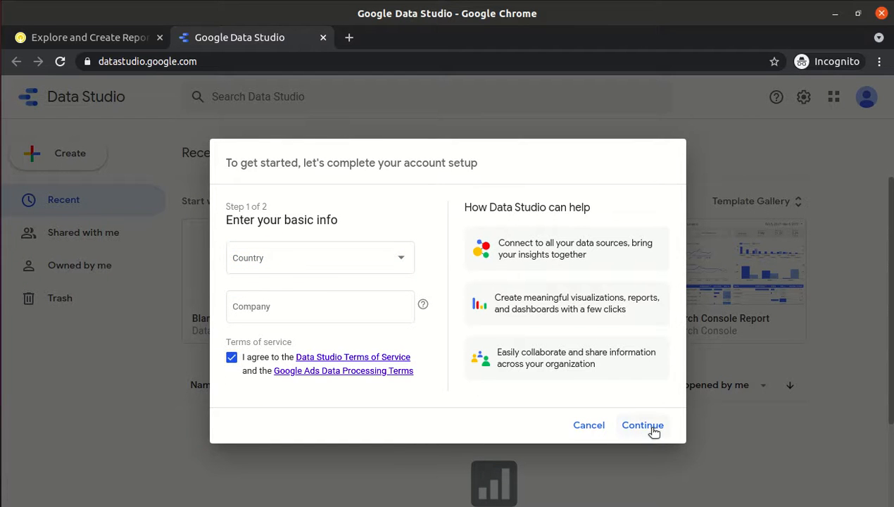
{"action": "left_click", "coordinate": [642, 426]}
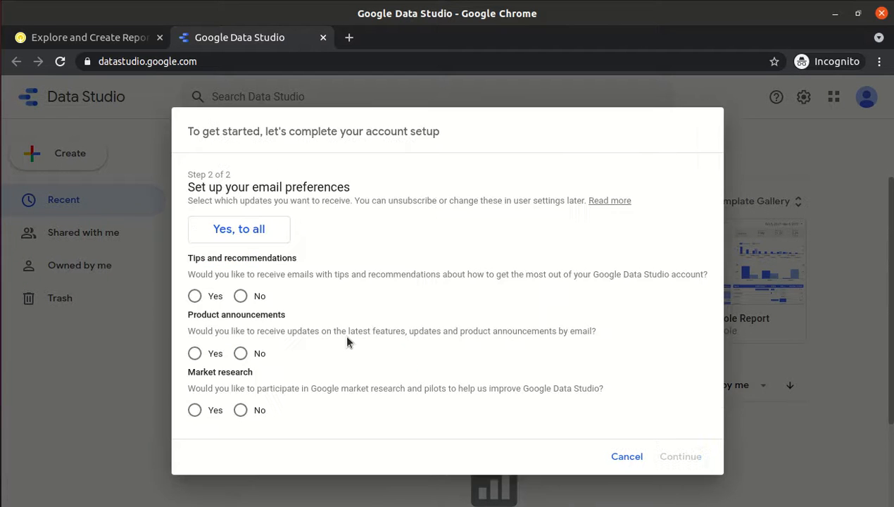
Decline tips and recommendations, product announcements and market research e-mails, and finish the account setup.
{"action": "left_click", "coordinate": [241, 296]}
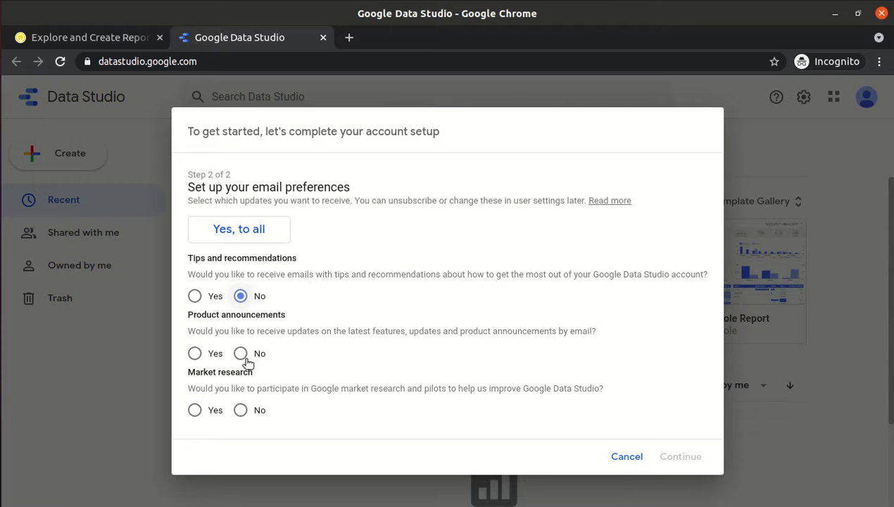
{"action": "left_click", "coordinate": [241, 355]}
{"action": "left_click", "coordinate": [241, 410]}
{"action": "left_click", "coordinate": [681, 457]}
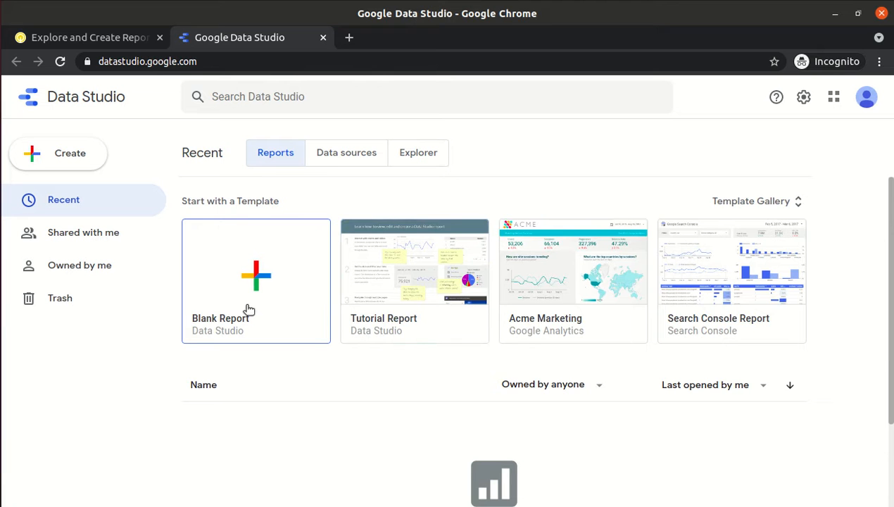
Create a blank report, choose the BigQuery connector as its data source, and authorize access to the BigQuery projects.
{"action": "left_click", "coordinate": [221, 314]}
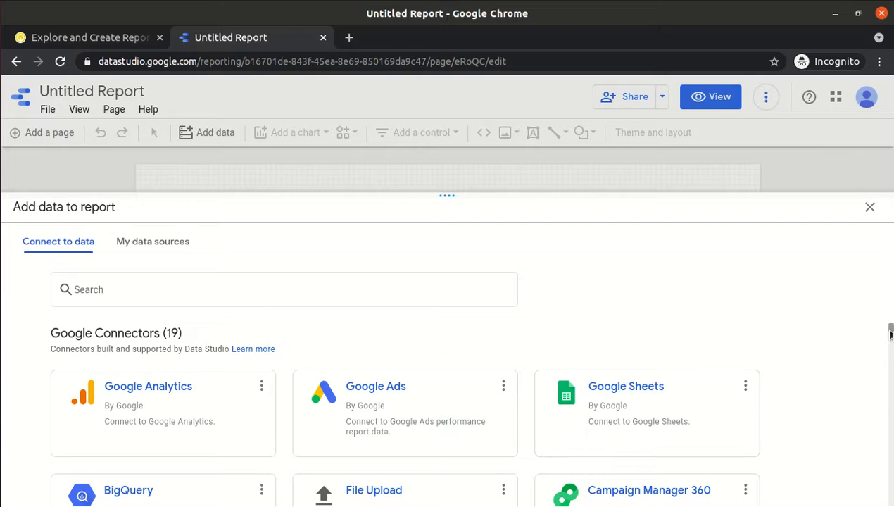
{"action": "mouse_move", "coordinate": [891, 333]}
{"action": "left_mouse_down"}
{"action": "mouse_move", "coordinate": [891, 342]}
{"action": "mouse_move", "coordinate": [891, 332]}
{"action": "left_mouse_up"}
{"action": "left_click", "coordinate": [152, 495]}
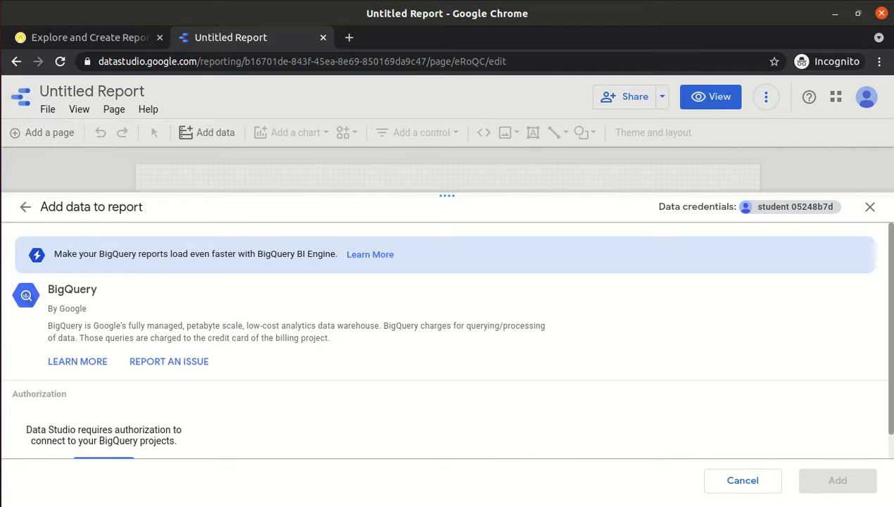
{"action": "scroll", "coordinate": [445, 338], "scroll_direction": "down", "scroll_amount": 1}
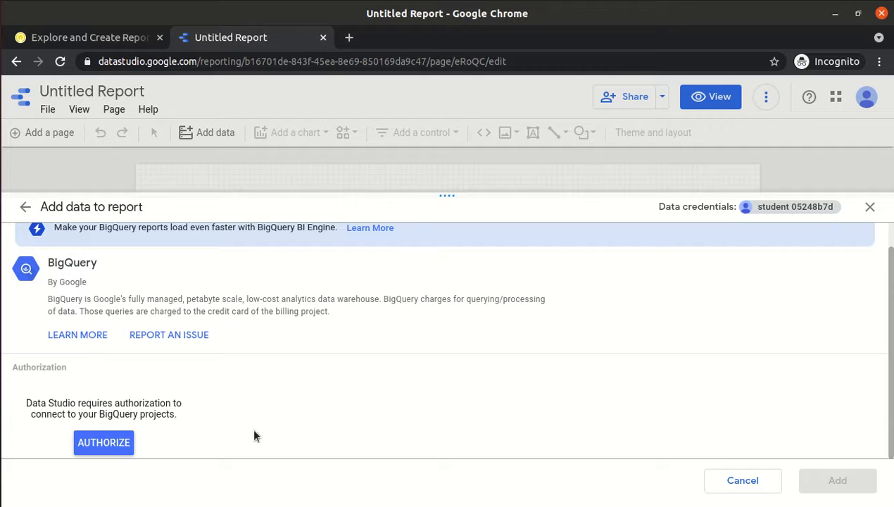
{"action": "left_click", "coordinate": [97, 441]}
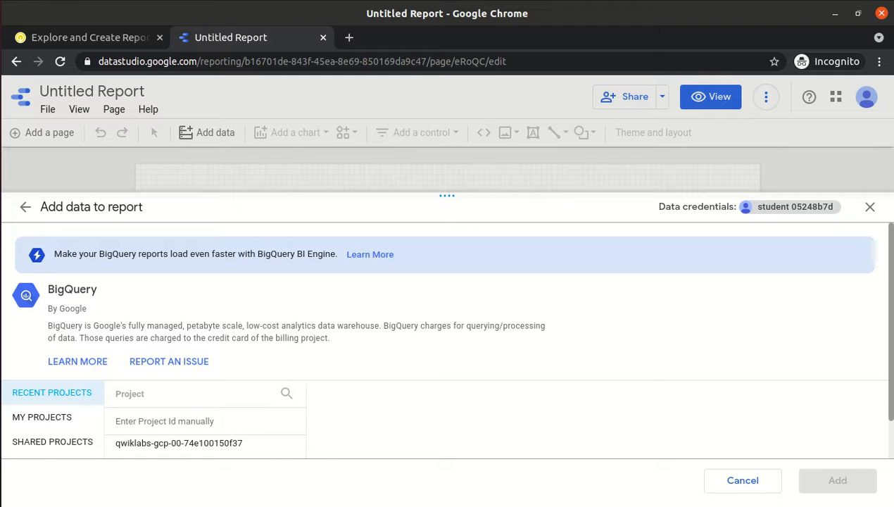
Check the qwiklabs project for datasets under both Recent Projects and My Projects.
{"action": "scroll", "coordinate": [448, 338], "scroll_direction": "down", "scroll_amount": 1}
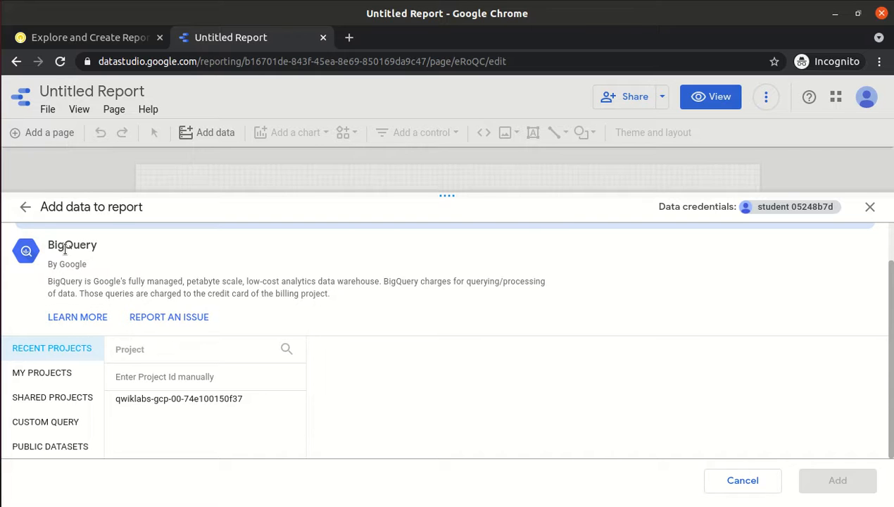
{"action": "left_click_drag", "start_coordinate": [48, 244], "coordinate": [99, 239]}
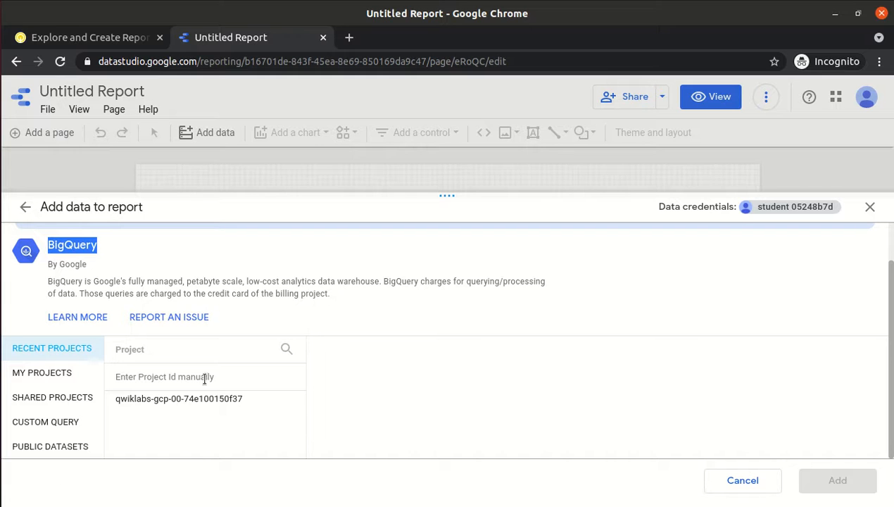
{"action": "left_click", "coordinate": [162, 402]}
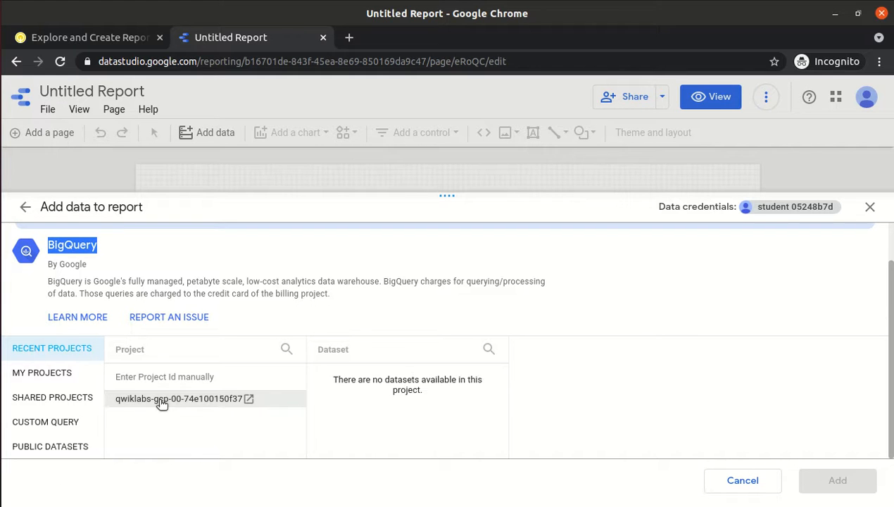
{"action": "left_click", "coordinate": [64, 372]}
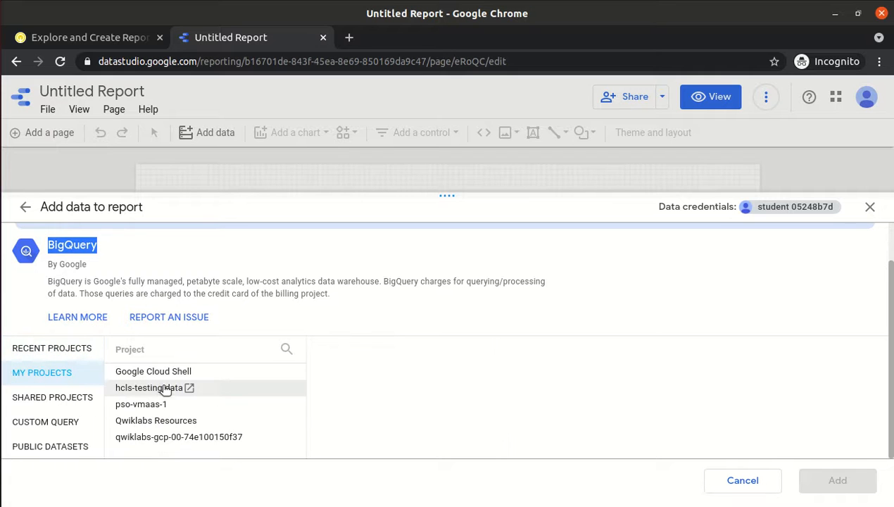
{"action": "left_click", "coordinate": [158, 437]}
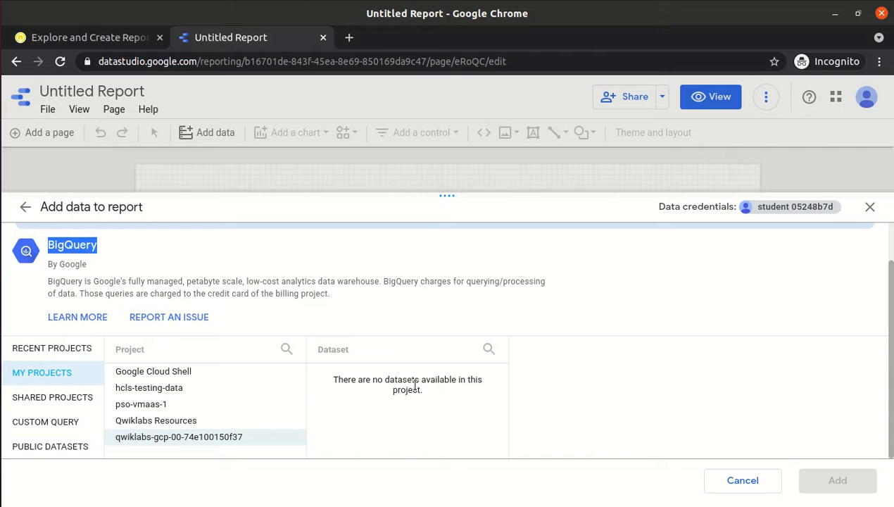
Under Shared Projects, choose the qwiklabs project for billing and set the shared project name to data-to-insights, copied from the lab instructions.
{"action": "left_click", "coordinate": [15, 400]}
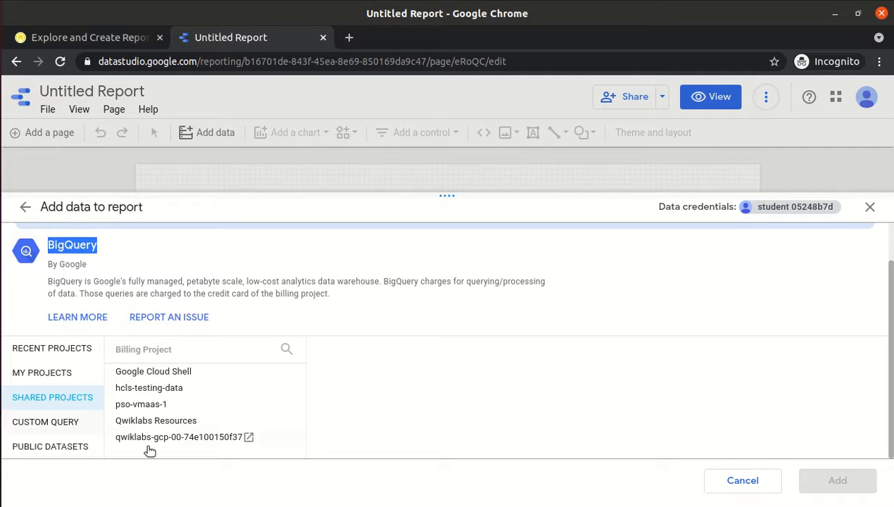
{"action": "left_click", "coordinate": [202, 437]}
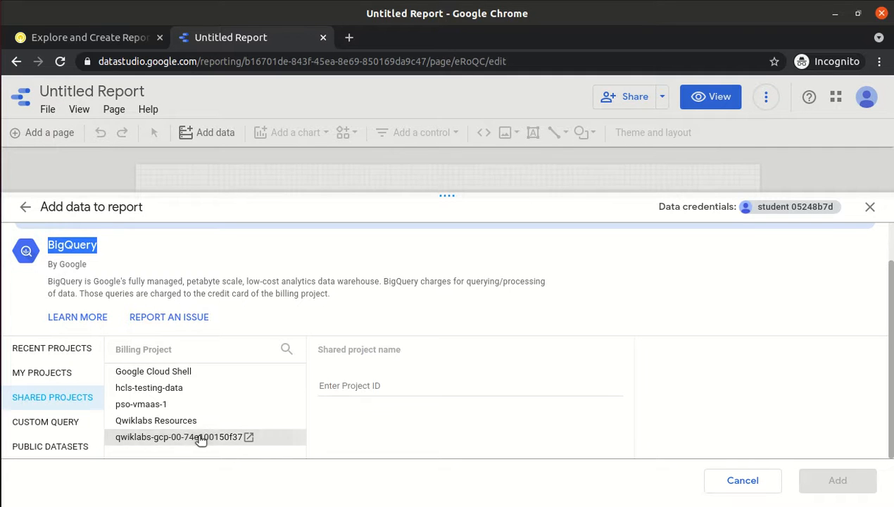
{"action": "left_click", "coordinate": [97, 39]}
{"action": "scroll", "coordinate": [493, 215], "scroll_direction": "down", "scroll_amount": 8}
{"action": "scroll", "coordinate": [493, 215], "scroll_direction": "down", "scroll_amount": 7}
{"action": "scroll", "coordinate": [493, 216], "scroll_direction": "down", "scroll_amount": 2}
{"action": "left_click_drag", "start_coordinate": [443, 210], "coordinate": [526, 208]}
{"action": "key", "text": "ctrl+c"}
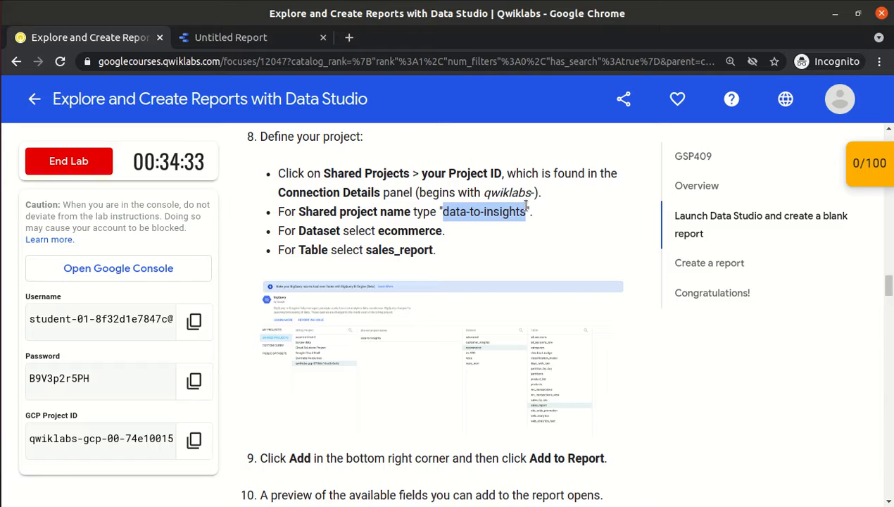
{"action": "left_click", "coordinate": [257, 43]}
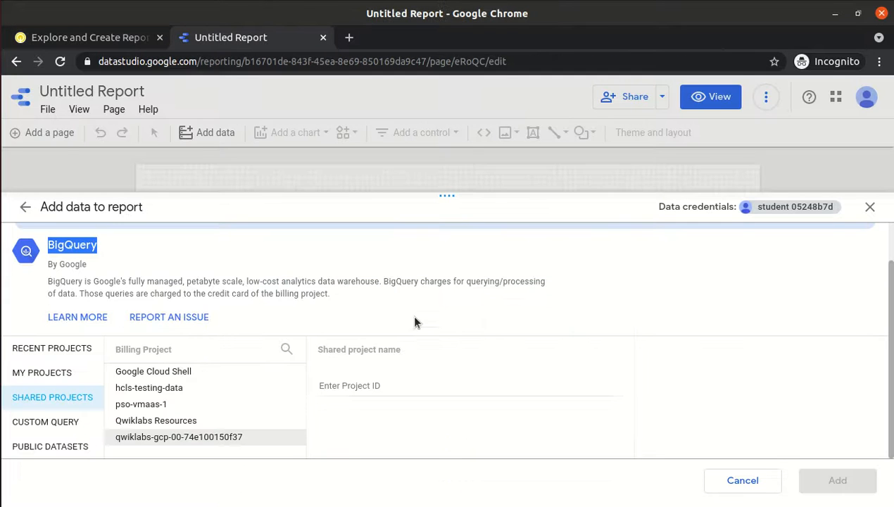
{"action": "left_click", "coordinate": [350, 378]}
{"action": "key", "text": "ctrl+v"}
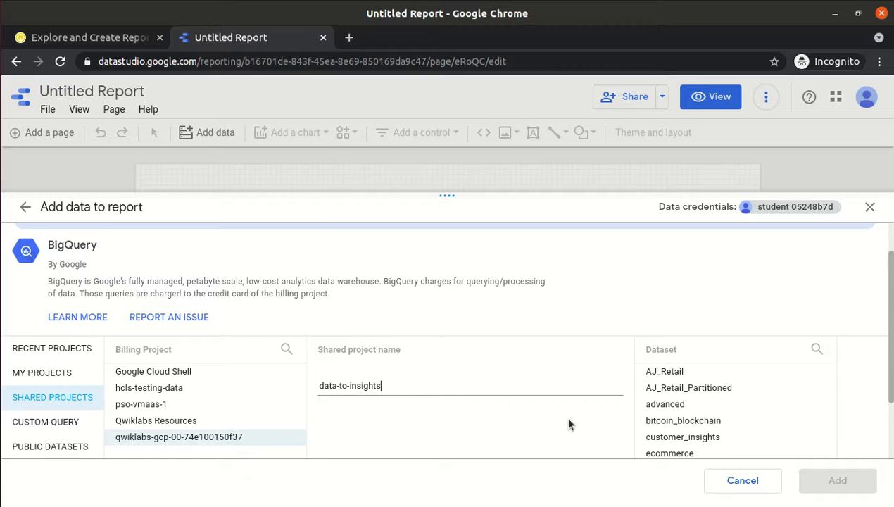
Check the lab instructions for the required dataset and select ecommerce in the shared project.
{"action": "left_click", "coordinate": [121, 41]}
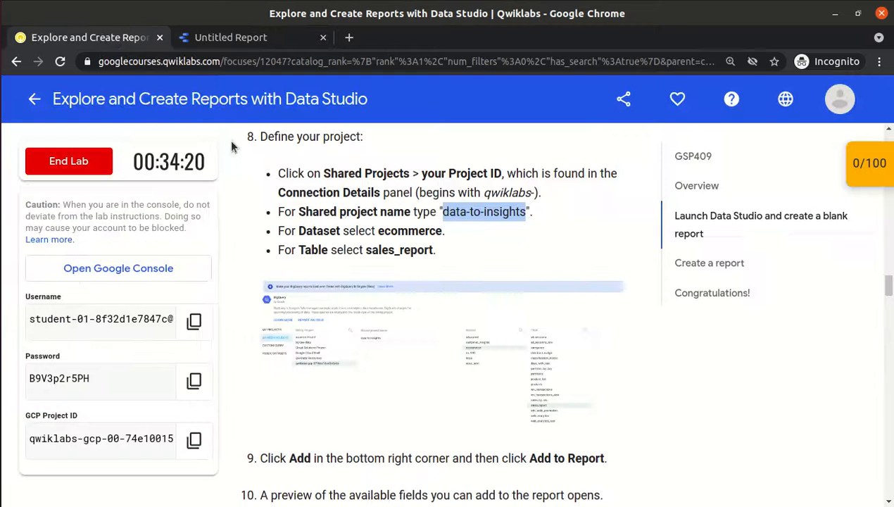
{"action": "left_click", "coordinate": [275, 40]}
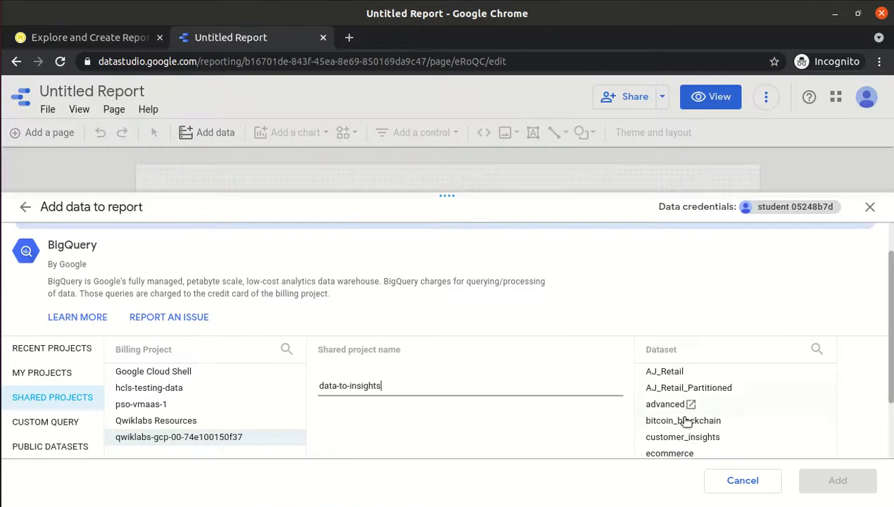
{"action": "left_click", "coordinate": [669, 456]}
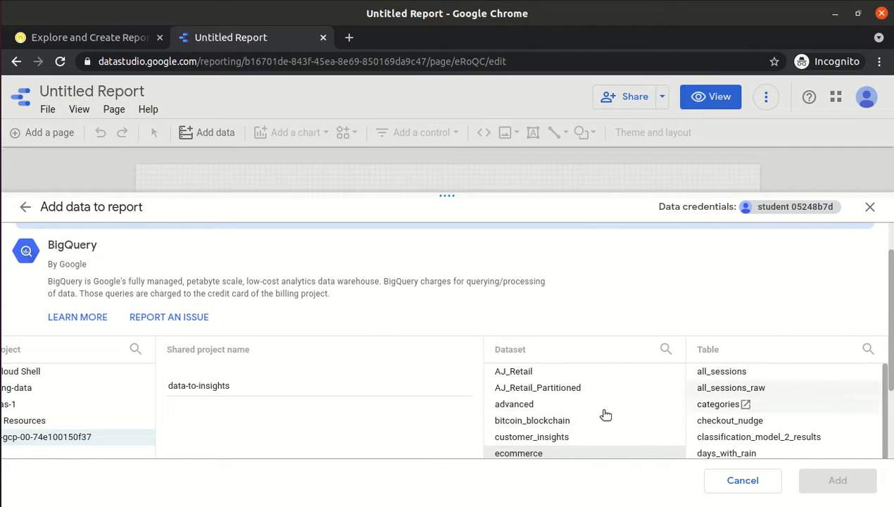
Find the sales_report table by filtering the ecommerce tables for "sale", and add it to the report.
{"action": "left_click", "coordinate": [107, 44]}
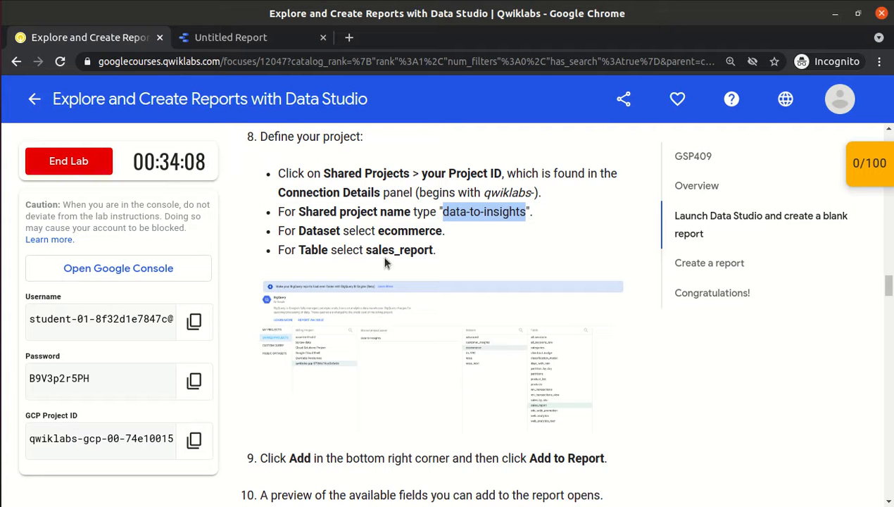
{"action": "left_click", "coordinate": [270, 40]}
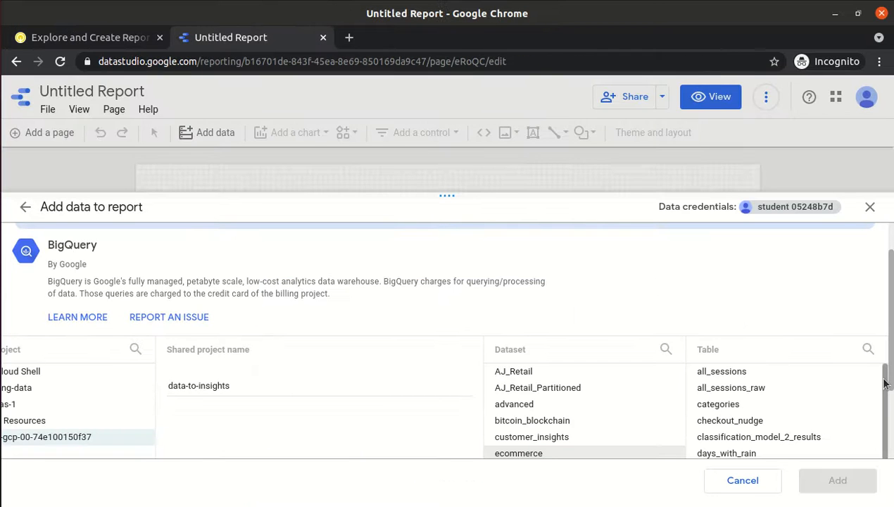
{"action": "left_click_drag", "start_coordinate": [886, 382], "coordinate": [885, 453]}
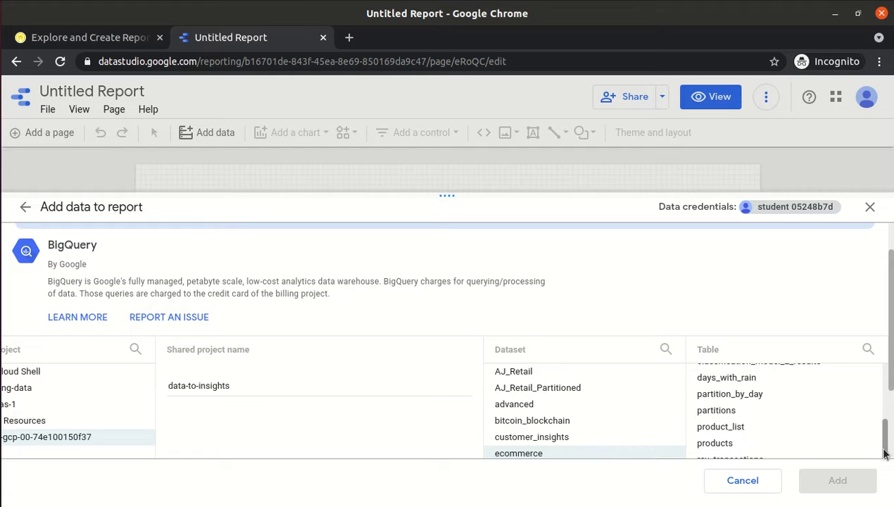
{"action": "left_click", "coordinate": [868, 351]}
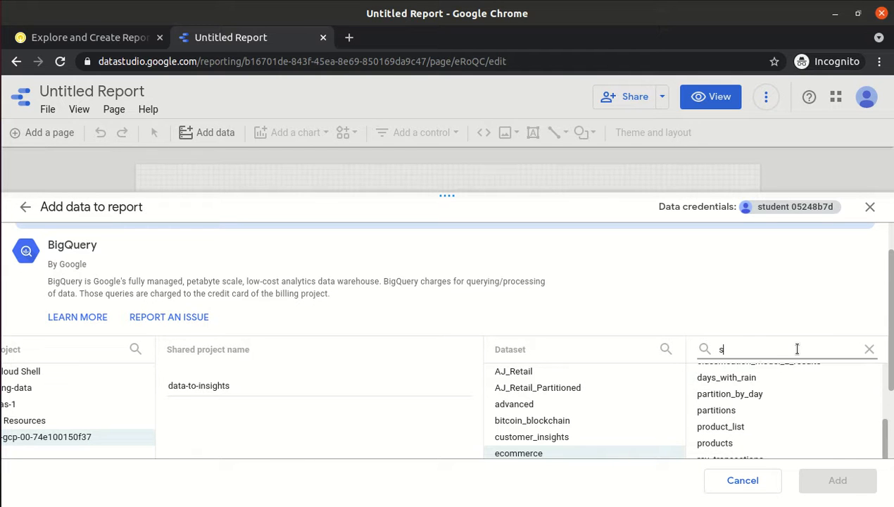
{"action": "type", "text": "sale"}
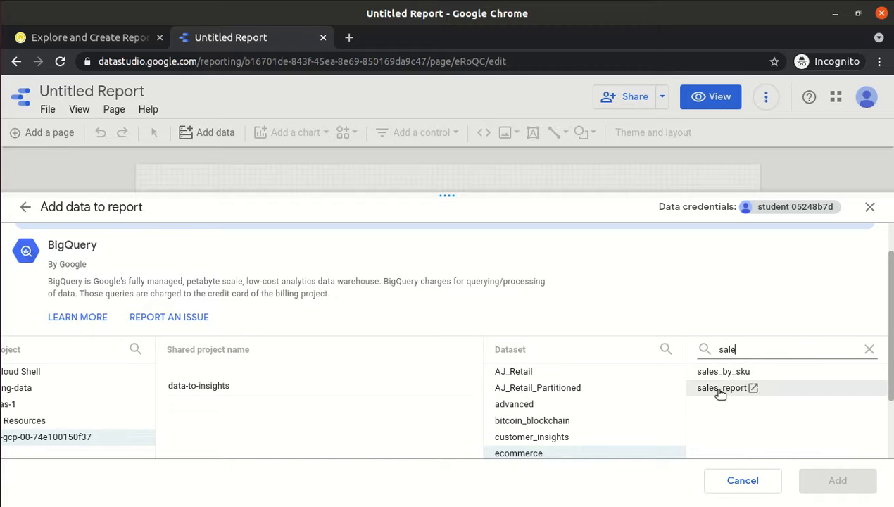
{"action": "left_click", "coordinate": [721, 389]}
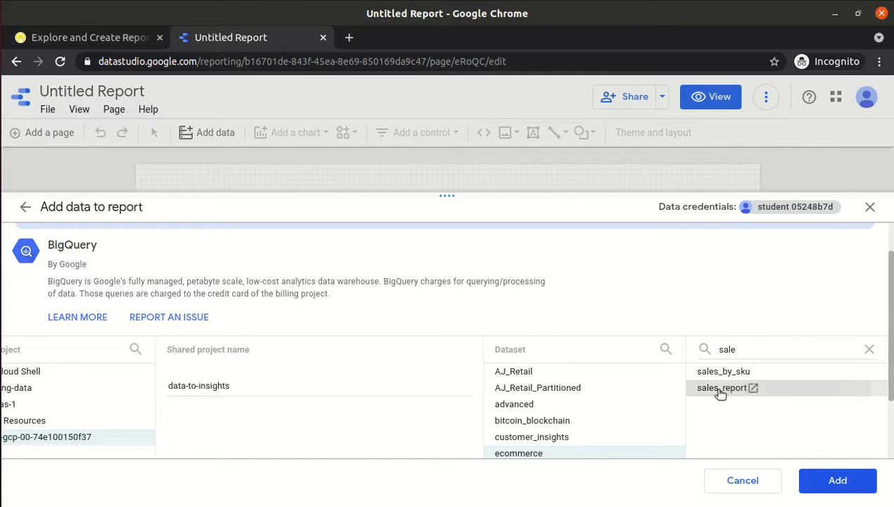
{"action": "left_click", "coordinate": [830, 490]}
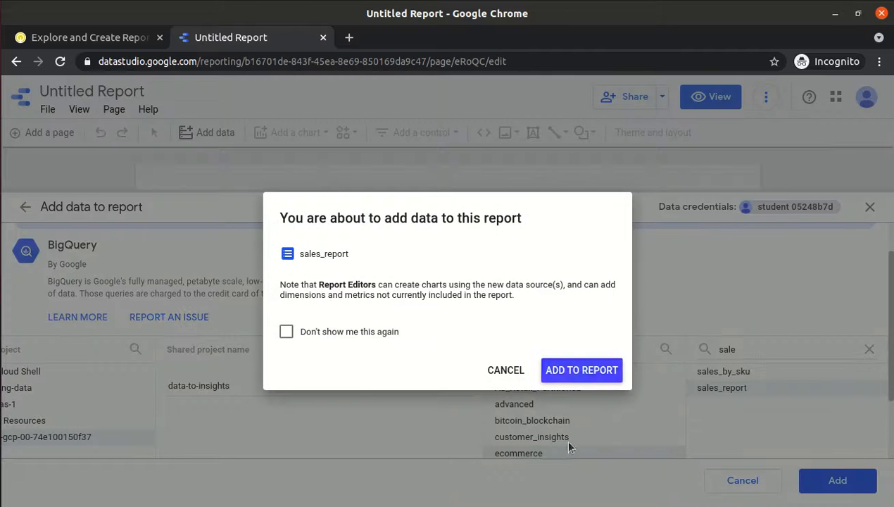
{"action": "left_click", "coordinate": [589, 378]}
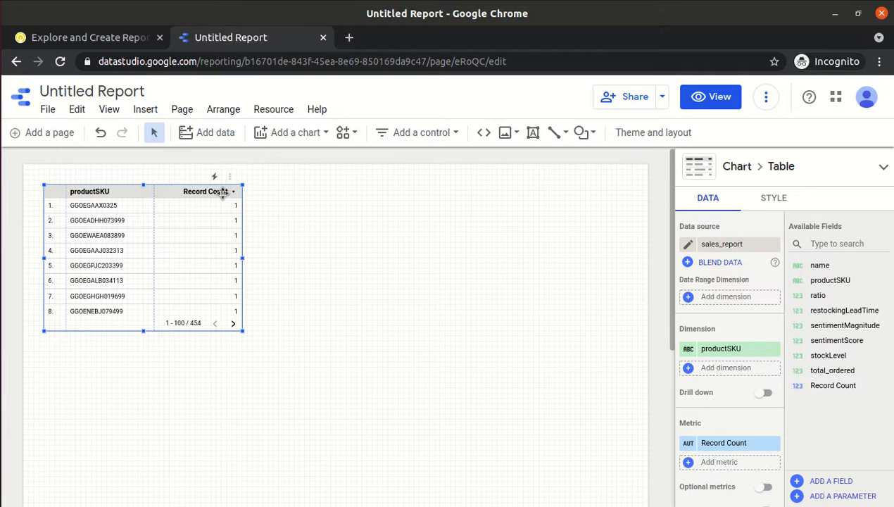
Review the report's table, available fields, dimension and metric alongside the lab's instructions for defining the project.
{"action": "left_click", "coordinate": [95, 39]}
{"action": "left_click", "coordinate": [480, 245]}
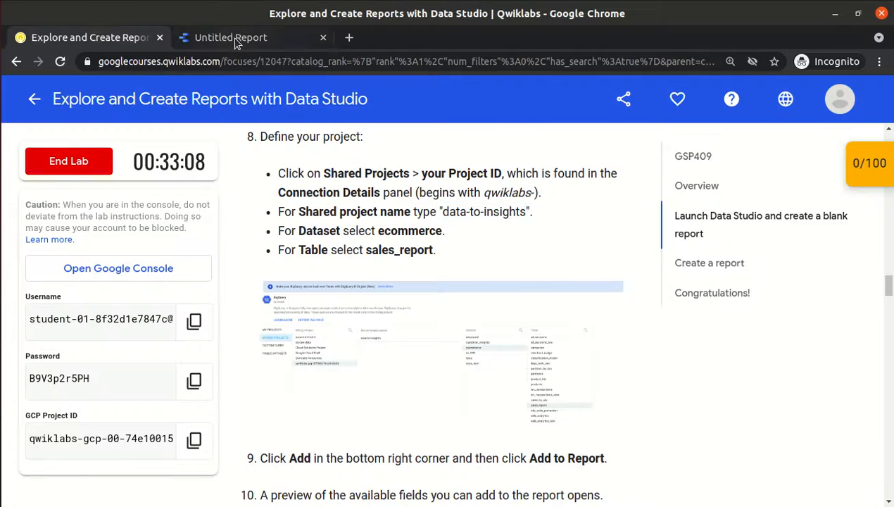
{"action": "left_click", "coordinate": [238, 44]}
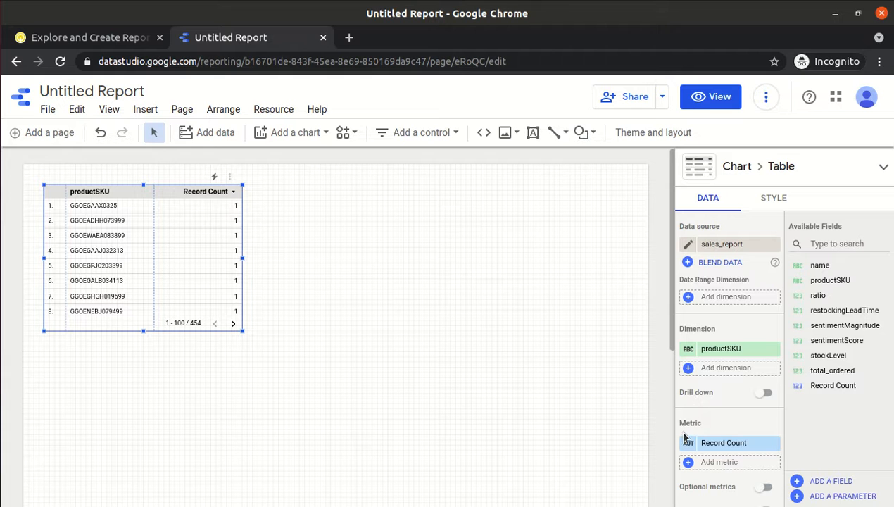
{"action": "left_click", "coordinate": [105, 37]}
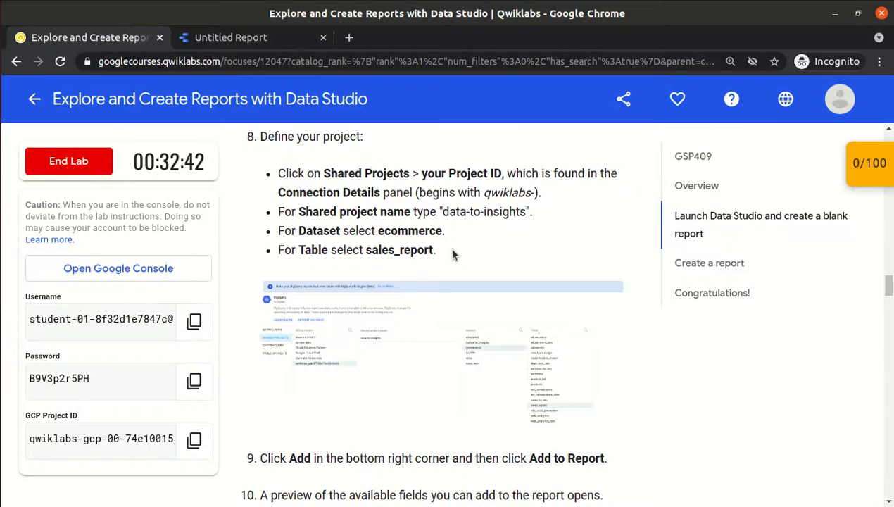
Read the lab instructions on the shared project setup, adding the table to the report, and working with the ratio field.
{"action": "scroll", "coordinate": [452, 255], "scroll_direction": "down", "scroll_amount": 3}
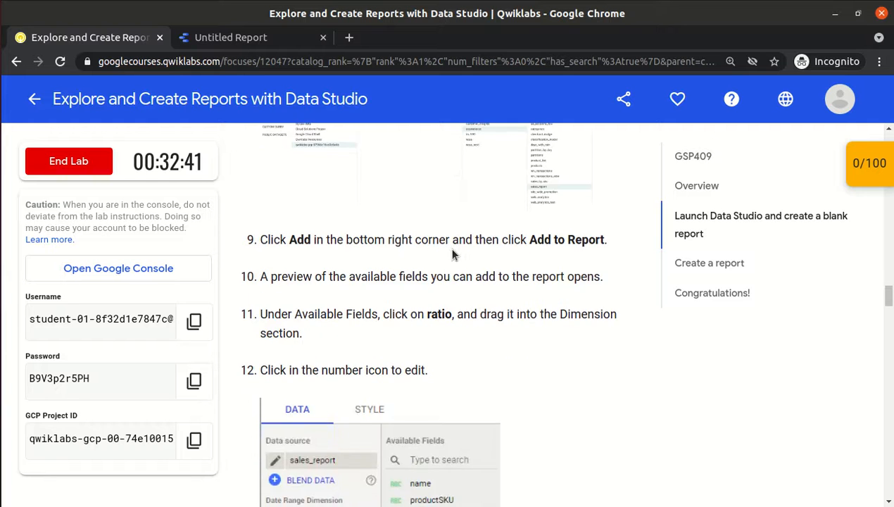
{"action": "scroll", "coordinate": [453, 254], "scroll_direction": "up", "scroll_amount": 4}
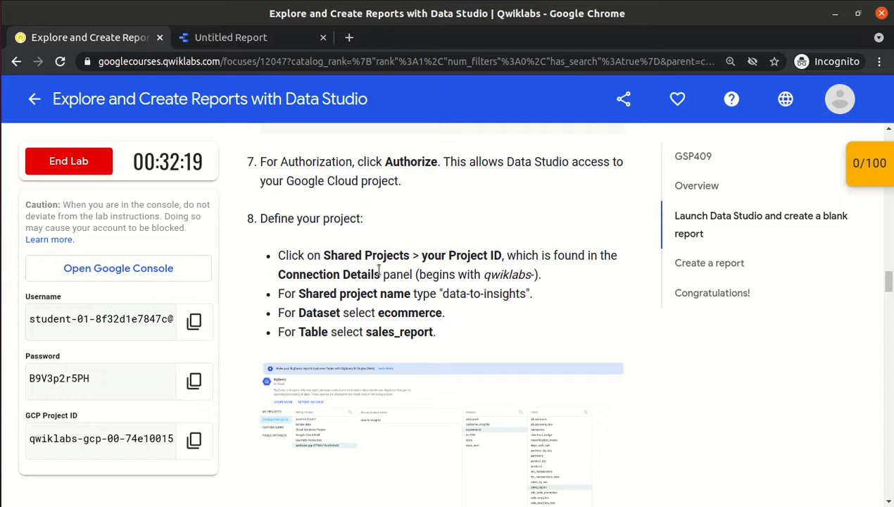
{"action": "scroll", "coordinate": [379, 270], "scroll_direction": "down", "scroll_amount": 3}
{"action": "scroll", "coordinate": [379, 270], "scroll_direction": "down", "scroll_amount": 5}
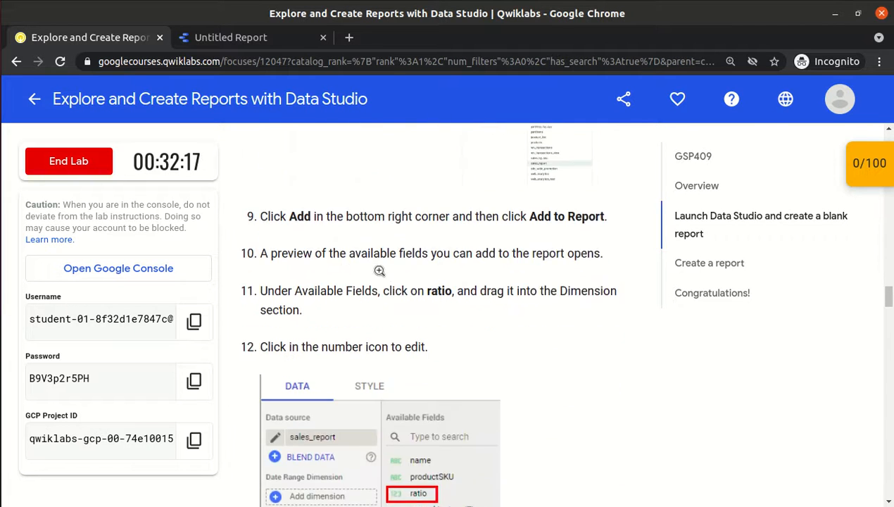
{"action": "scroll", "coordinate": [379, 271], "scroll_direction": "up", "scroll_amount": 3}
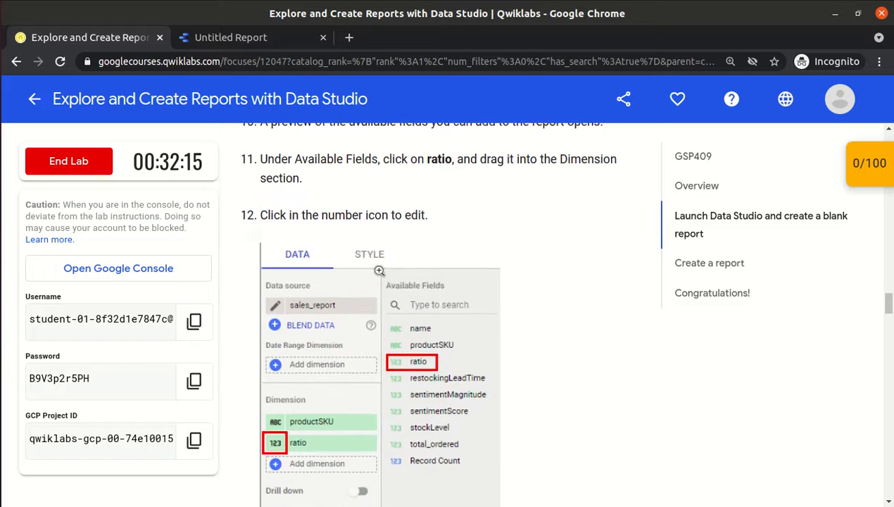
{"action": "scroll", "coordinate": [379, 274], "scroll_direction": "up", "scroll_amount": 3}
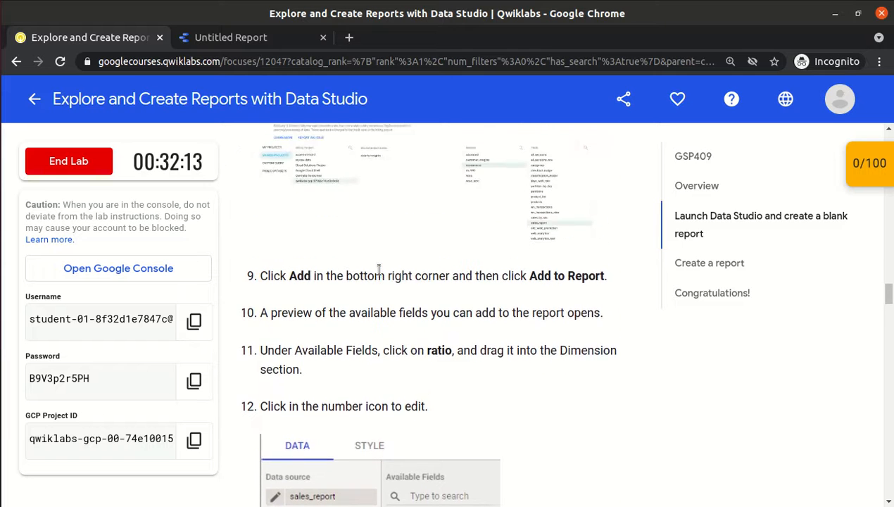
{"action": "scroll", "coordinate": [379, 271], "scroll_direction": "up", "scroll_amount": 1}
{"action": "scroll", "coordinate": [379, 270], "scroll_direction": "down", "scroll_amount": 1}
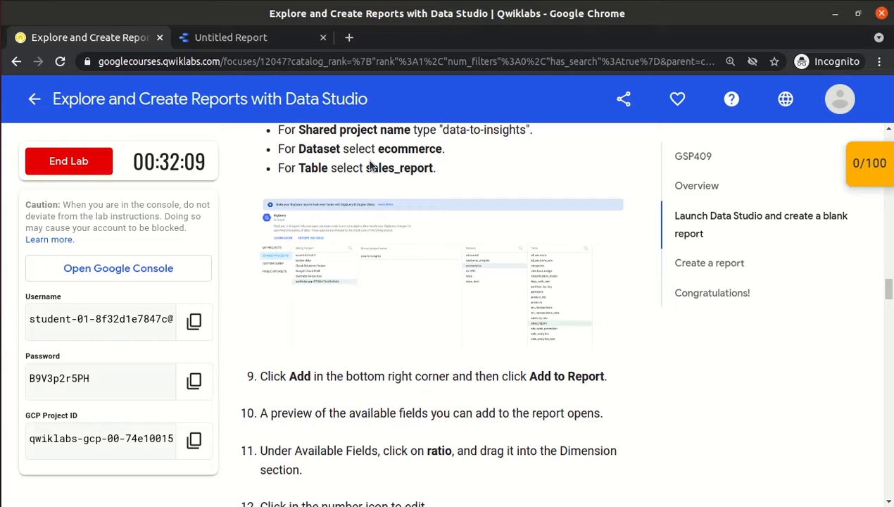
{"action": "scroll", "coordinate": [403, 173], "scroll_direction": "down", "scroll_amount": 4}
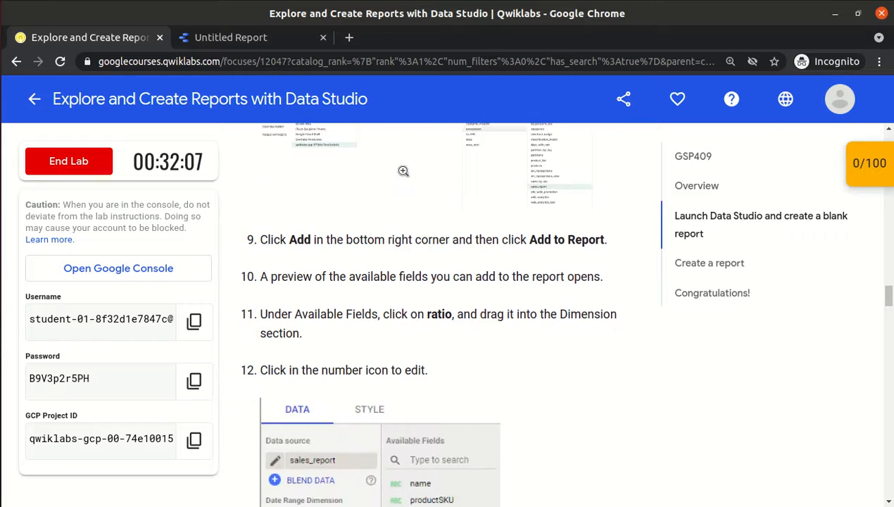
{"action": "scroll", "coordinate": [403, 175], "scroll_direction": "down", "scroll_amount": 2}
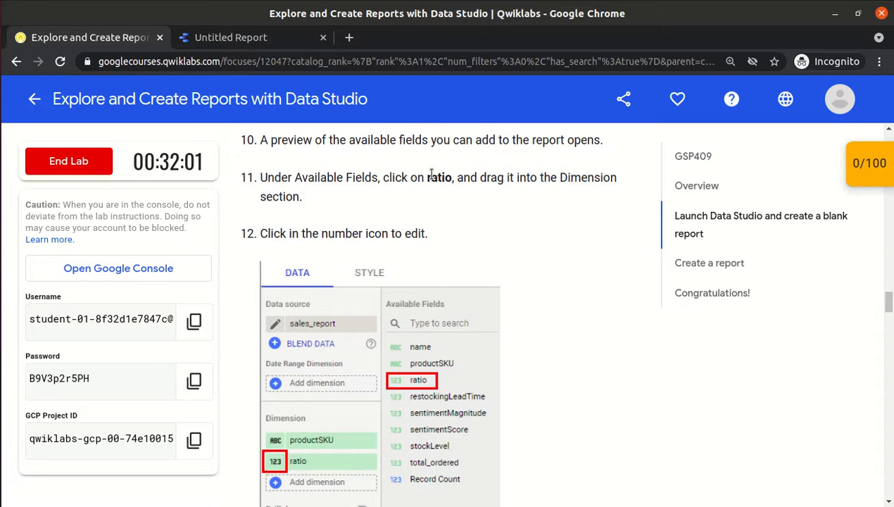
Following the lab instructions, add the ratio field to the table's dimensions below productSKU.
{"action": "double_click", "coordinate": [431, 177]}
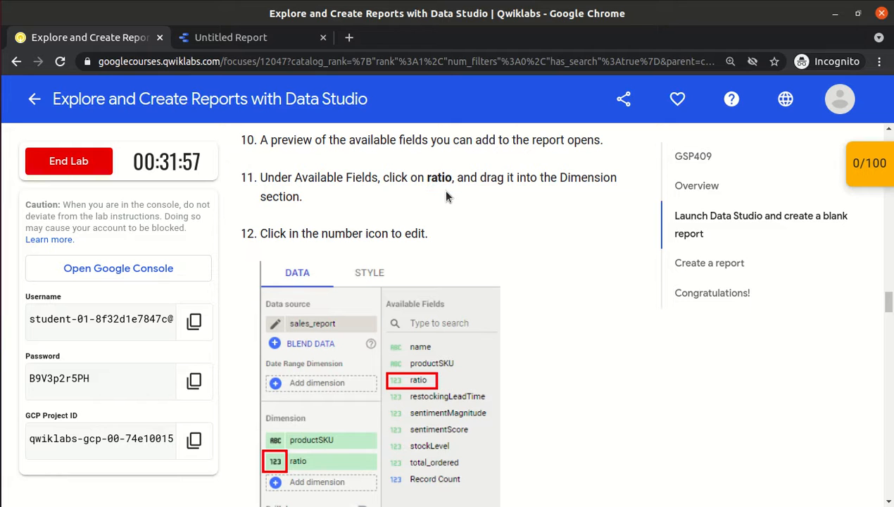
{"action": "double_click", "coordinate": [435, 180]}
{"action": "left_click", "coordinate": [236, 39]}
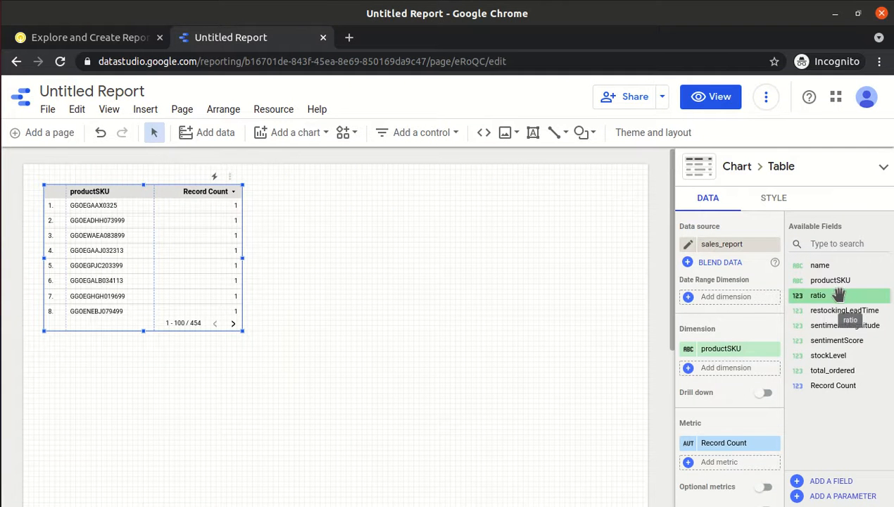
{"action": "left_click_drag", "start_coordinate": [839, 295], "coordinate": [735, 368]}
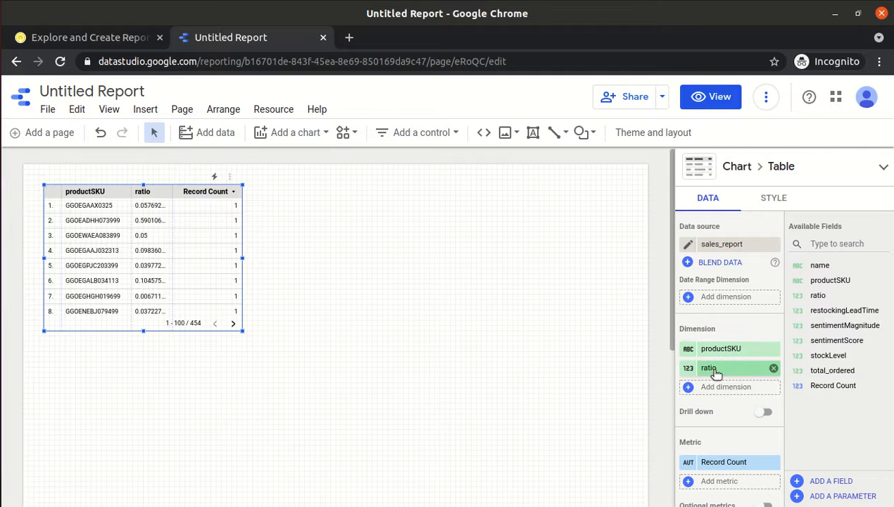
Check the lab's next instruction and set the ratio dimension's data type to Percent under Numeric.
{"action": "left_click", "coordinate": [109, 45]}
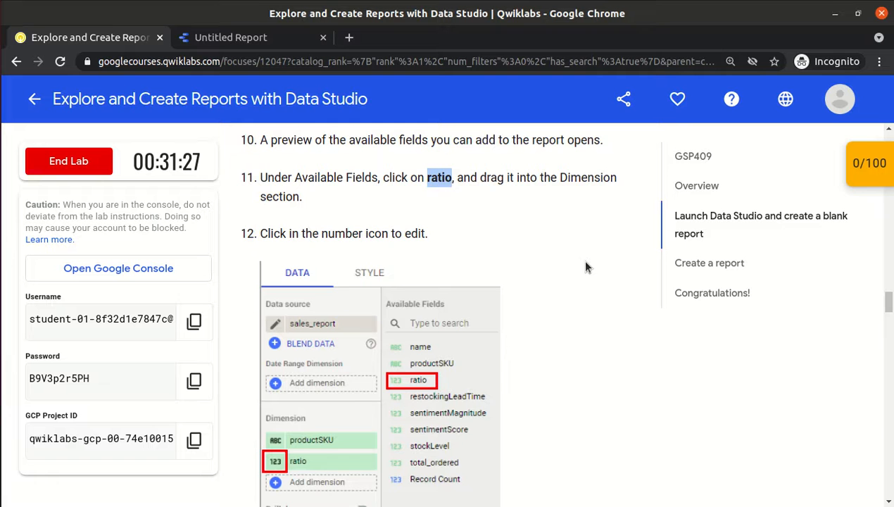
{"action": "scroll", "coordinate": [587, 266], "scroll_direction": "down", "scroll_amount": 3}
{"action": "scroll", "coordinate": [586, 266], "scroll_direction": "down", "scroll_amount": 2}
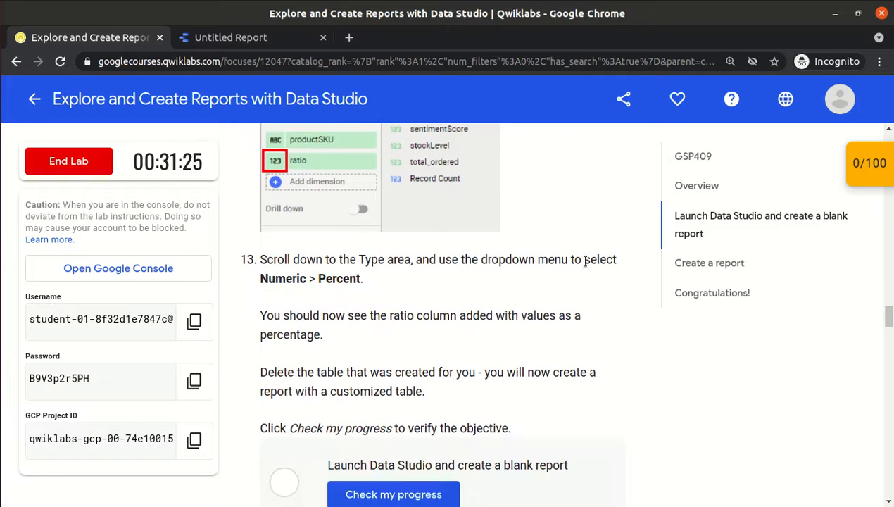
{"action": "left_click", "coordinate": [246, 41]}
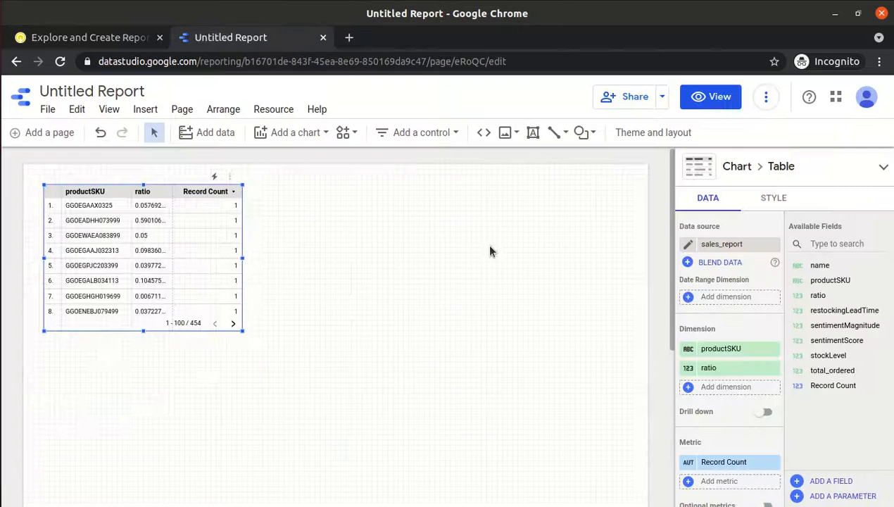
{"action": "left_click", "coordinate": [687, 371]}
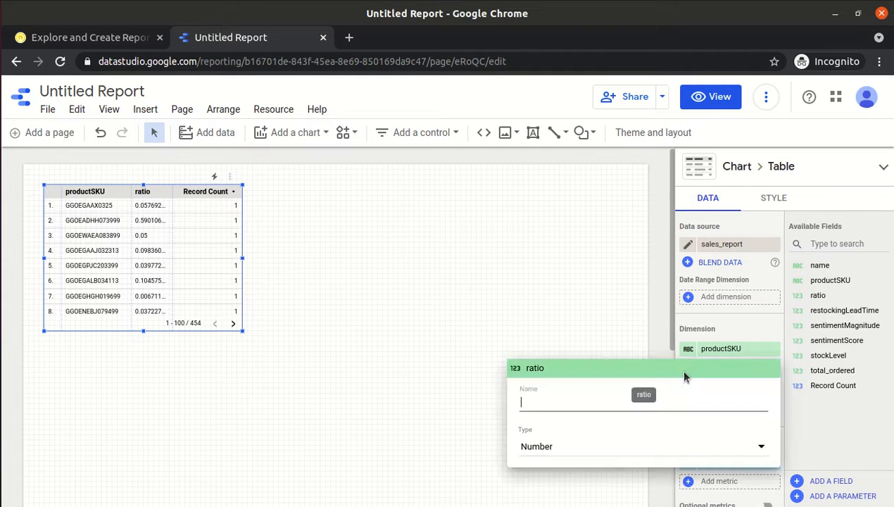
{"action": "left_click", "coordinate": [565, 448]}
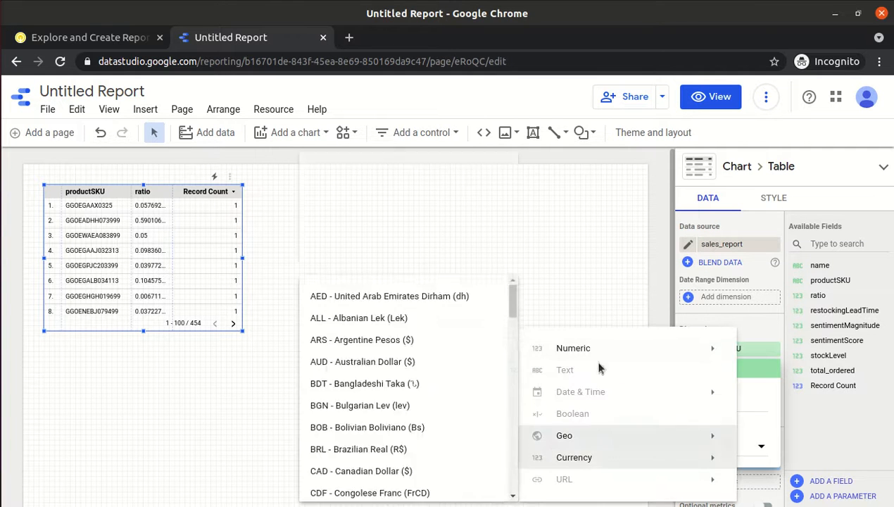
{"action": "mouse_move", "coordinate": [583, 349]}
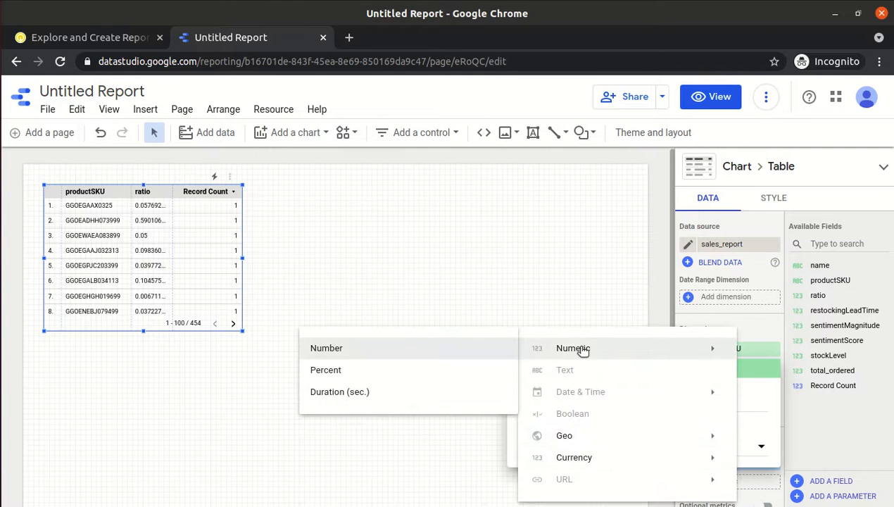
{"action": "left_click", "coordinate": [323, 378]}
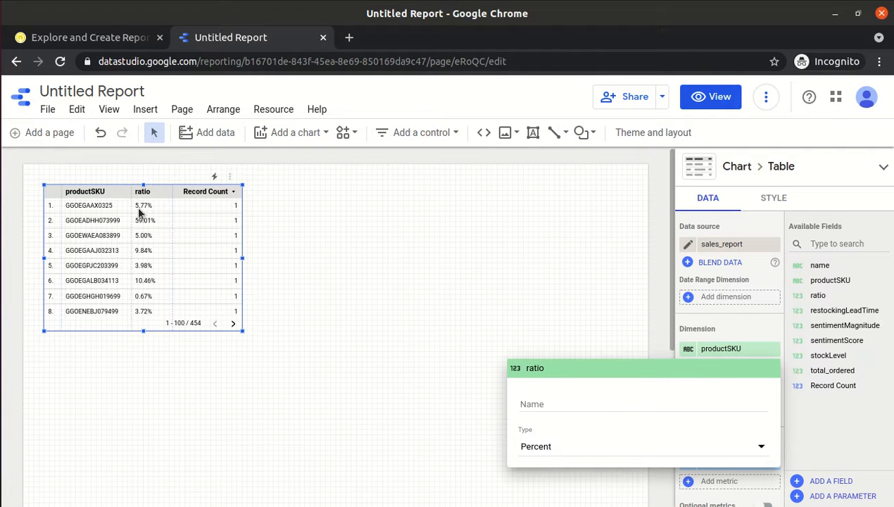
Switch the ratio dimension's type back to Number to compare how the column's values are formatted.
{"action": "left_click", "coordinate": [533, 448]}
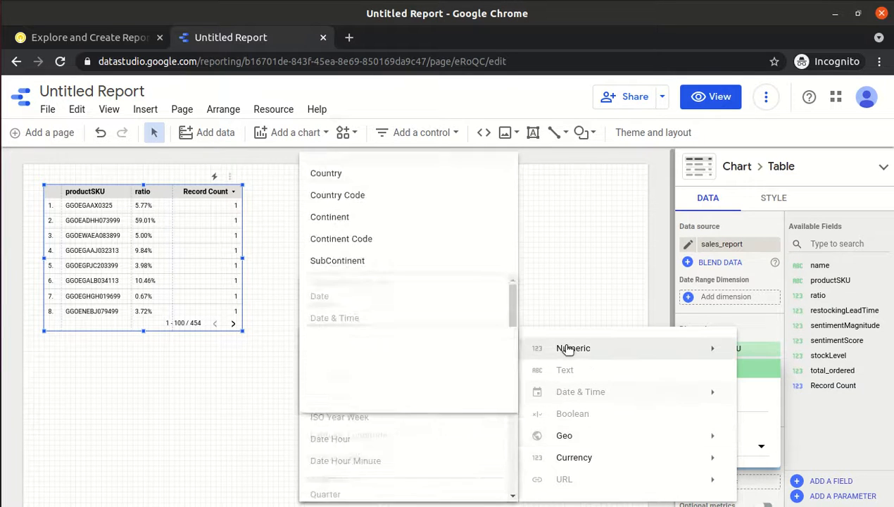
{"action": "mouse_move", "coordinate": [568, 350]}
{"action": "left_click", "coordinate": [450, 352]}
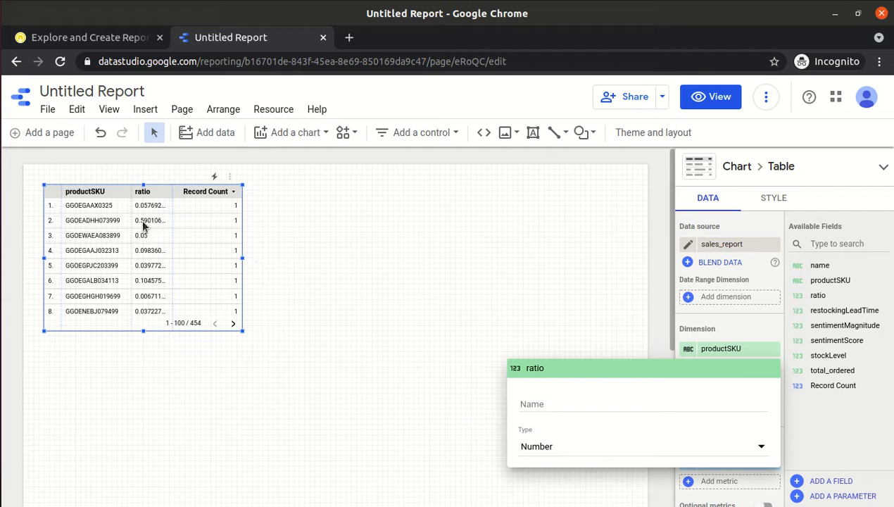
Change the ratio dimension's type to Percent again and close the field's settings.
{"action": "left_click", "coordinate": [590, 459]}
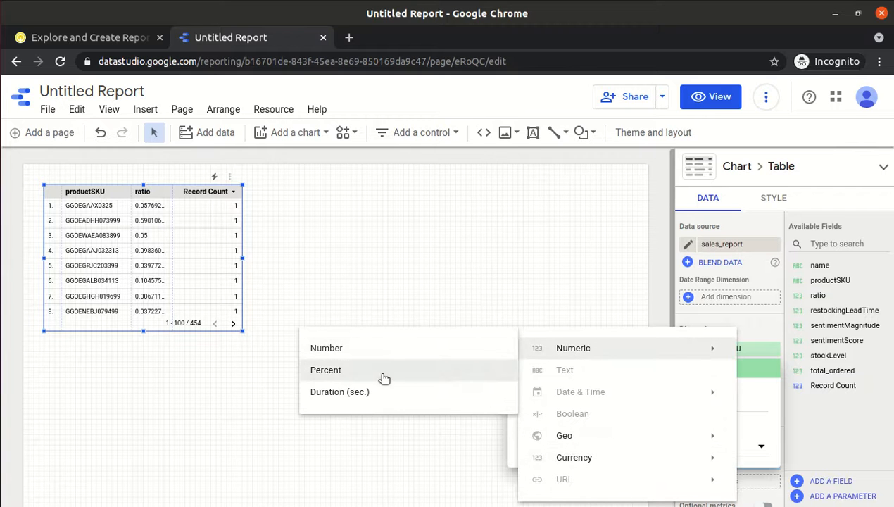
{"action": "left_click", "coordinate": [382, 379]}
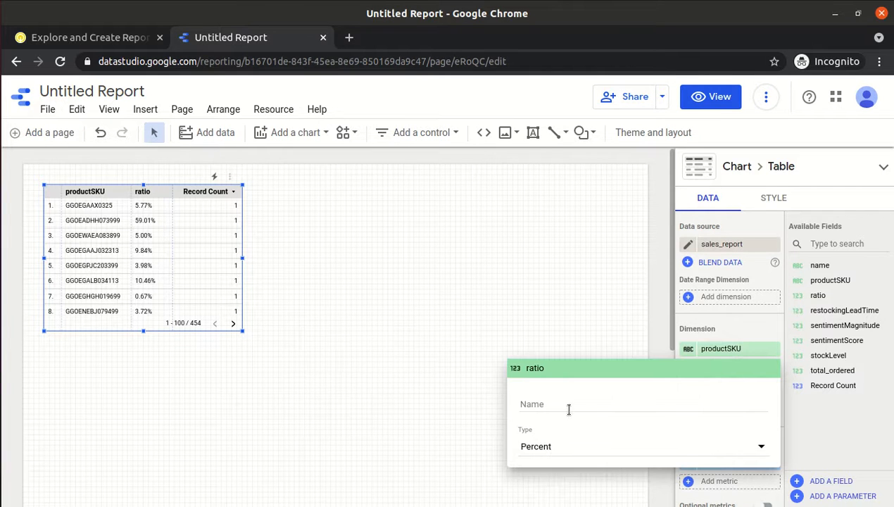
{"action": "left_click", "coordinate": [400, 354]}
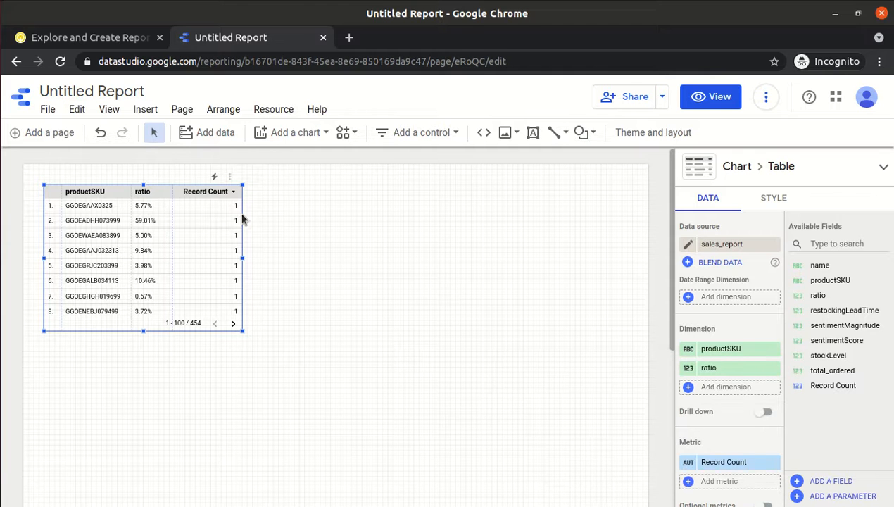
Run the lab's progress check for "Launch Data Studio and create a blank report" and go to the Create a report instructions.
{"action": "left_click", "coordinate": [84, 38]}
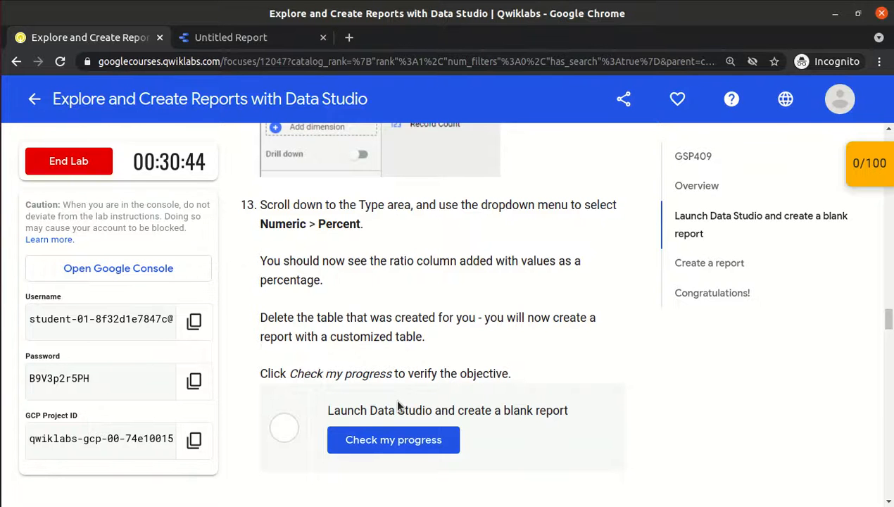
{"action": "left_click", "coordinate": [379, 440]}
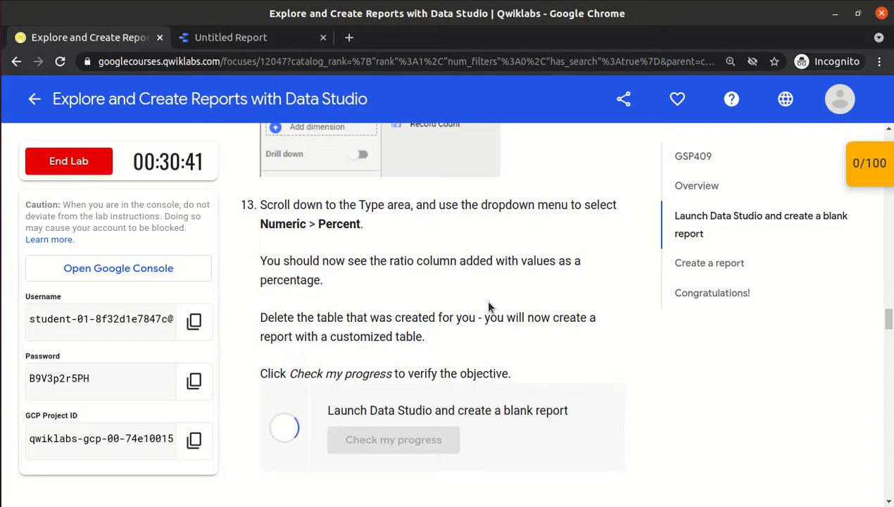
{"action": "scroll", "coordinate": [490, 307], "scroll_direction": "down", "scroll_amount": 1}
{"action": "scroll", "coordinate": [490, 306], "scroll_direction": "down", "scroll_amount": 6}
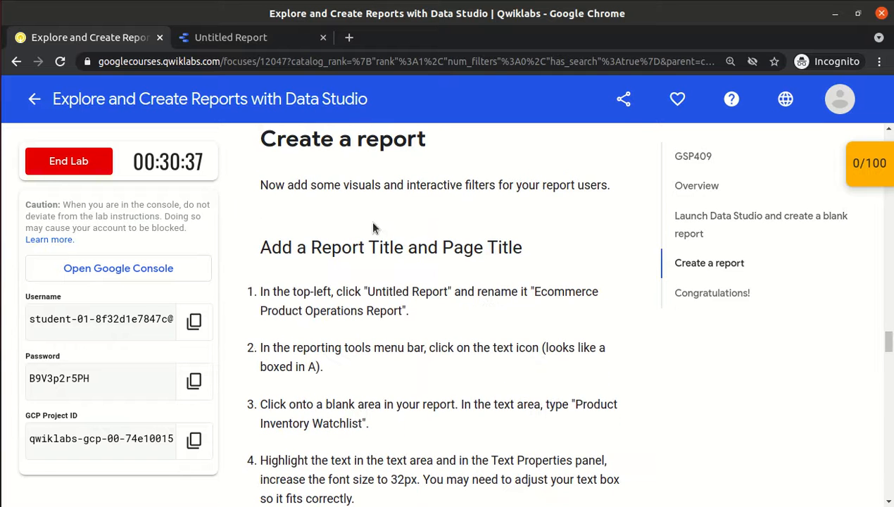
Rename the report to "Ecommerce Product Operations Report", copying the title from the lab instructions.
{"action": "left_click", "coordinate": [239, 37]}
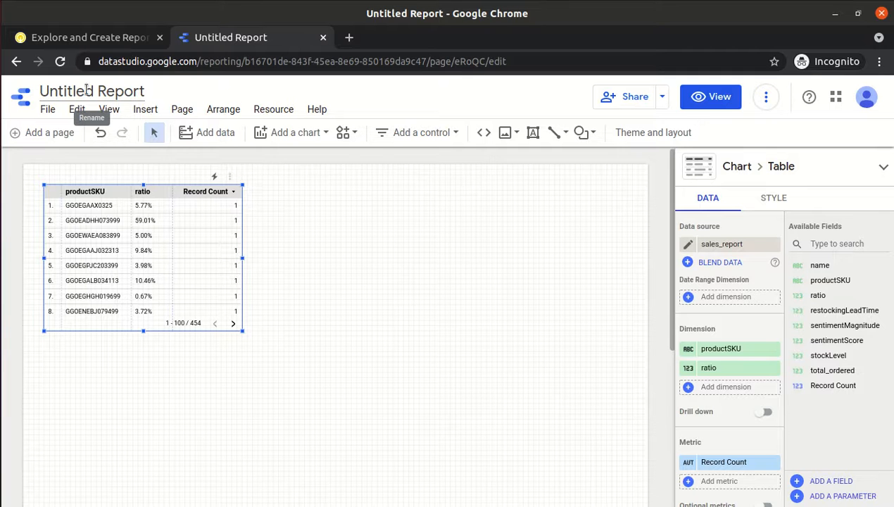
{"action": "left_click", "coordinate": [70, 37]}
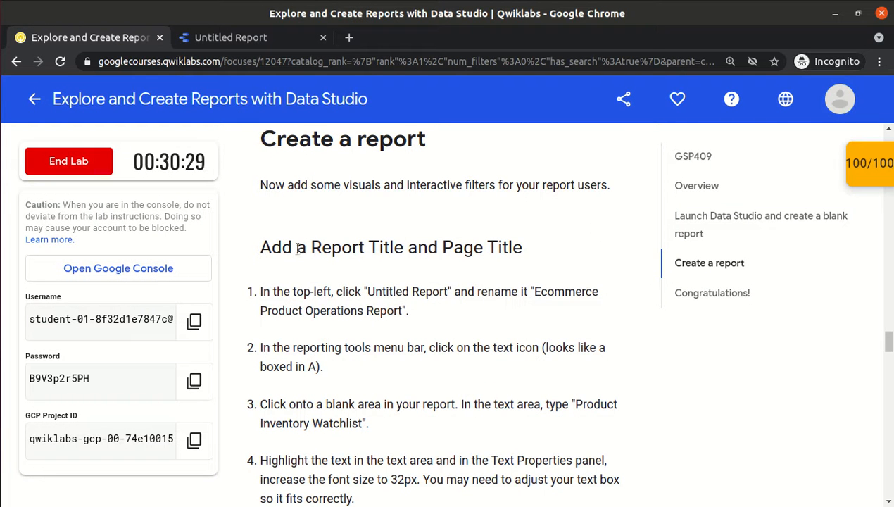
{"action": "left_click_drag", "start_coordinate": [265, 239], "coordinate": [494, 244]}
{"action": "left_click", "coordinate": [498, 245]}
{"action": "left_click_drag", "start_coordinate": [535, 291], "coordinate": [496, 313]}
{"action": "left_click_drag", "start_coordinate": [423, 313], "coordinate": [403, 311]}
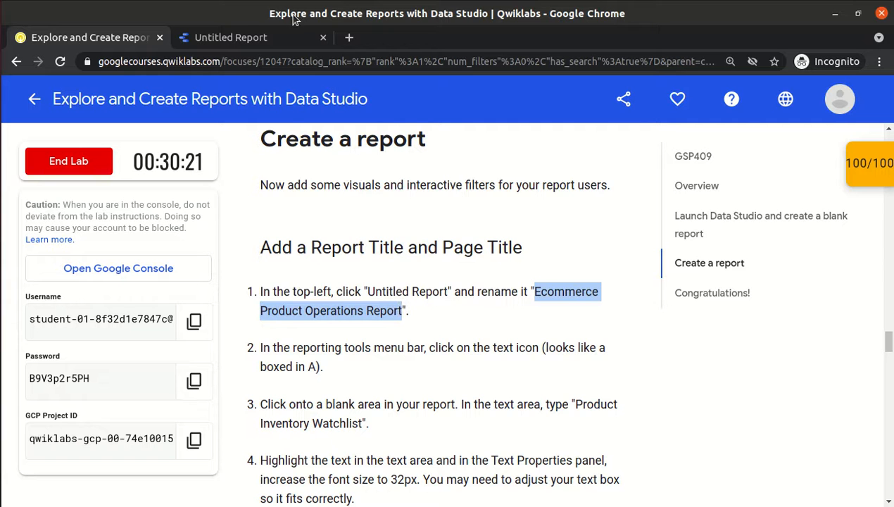
{"action": "left_click", "coordinate": [229, 41]}
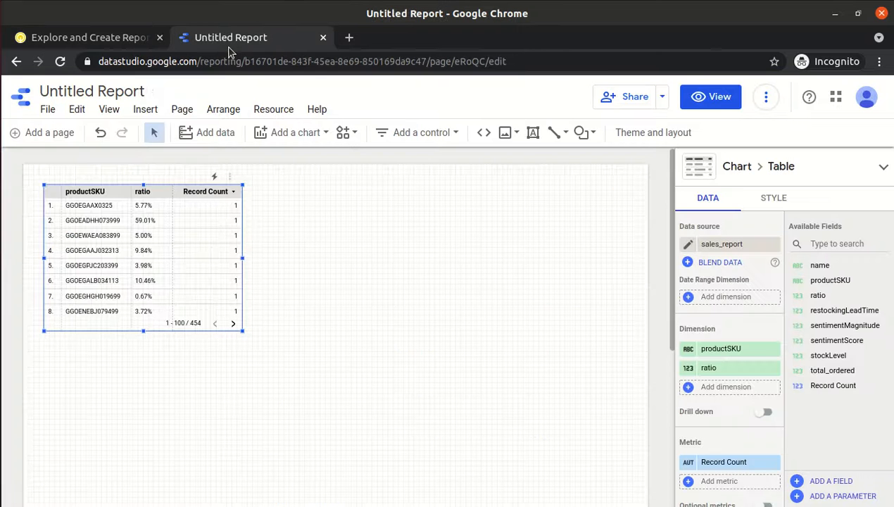
{"action": "left_click", "coordinate": [160, 89]}
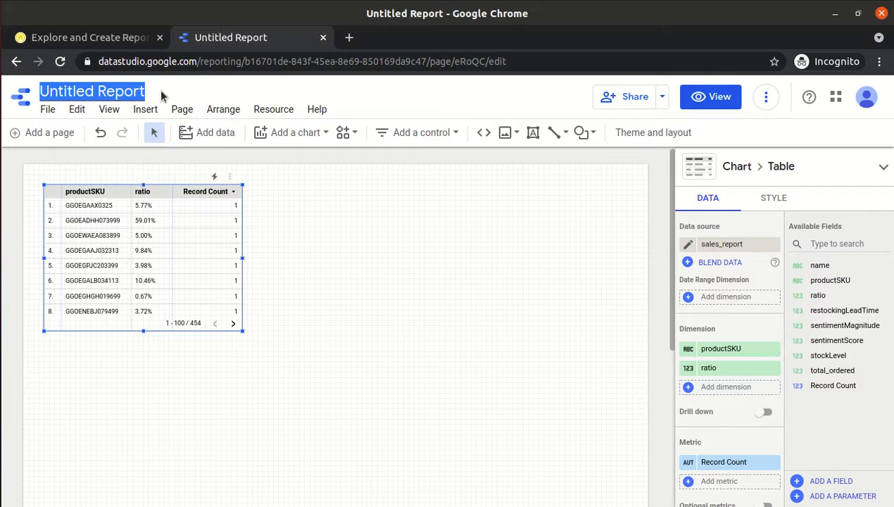
{"action": "key", "text": "BackSpace"}
{"action": "type", "text": "Ecommerce Product Operations Report"}
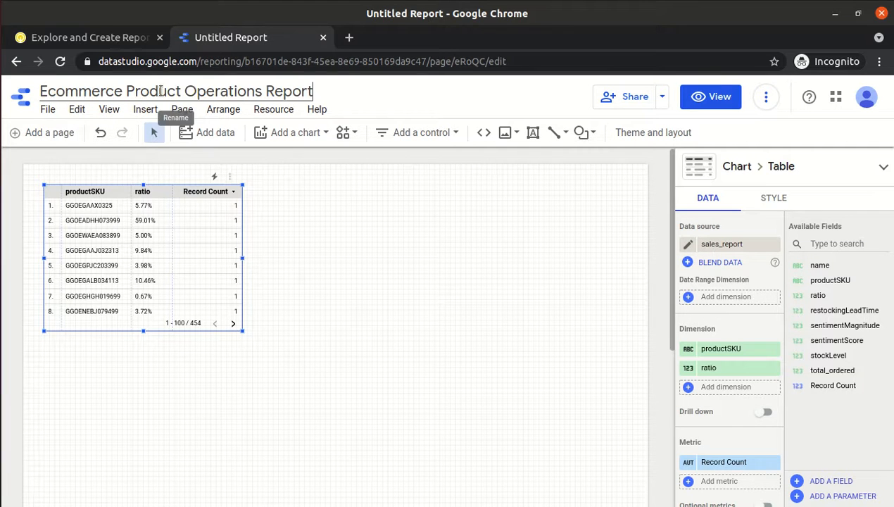
{"action": "left_click", "coordinate": [400, 96]}
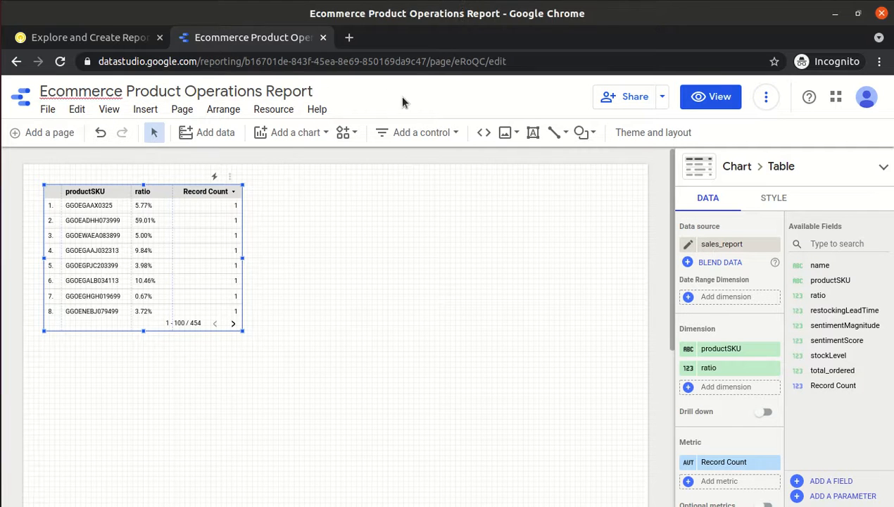
Delete the automatically created productSKU and ratio table from the report, as the lab instructions direct.
{"action": "left_click", "coordinate": [378, 184]}
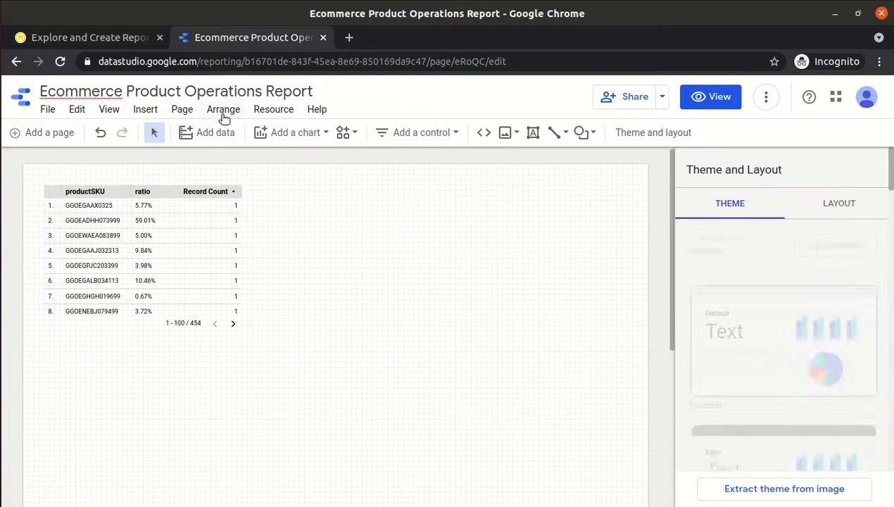
{"action": "left_click", "coordinate": [101, 39]}
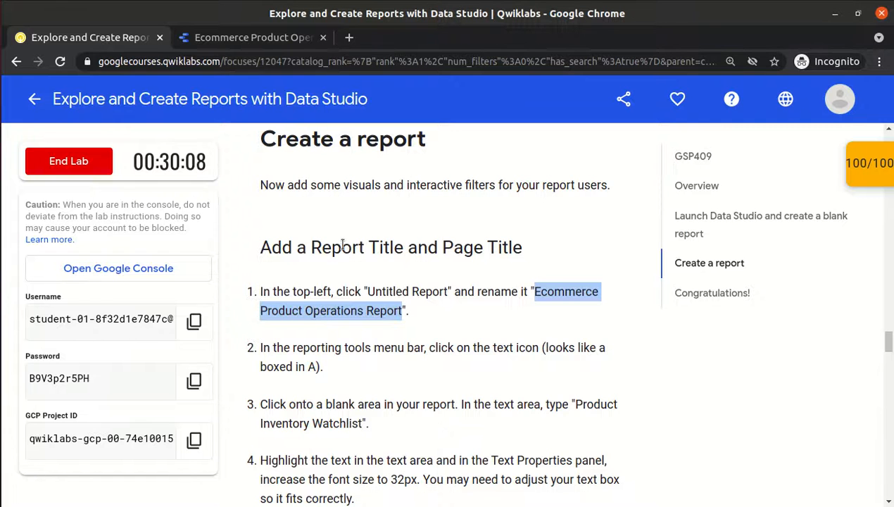
{"action": "left_click", "coordinate": [415, 364]}
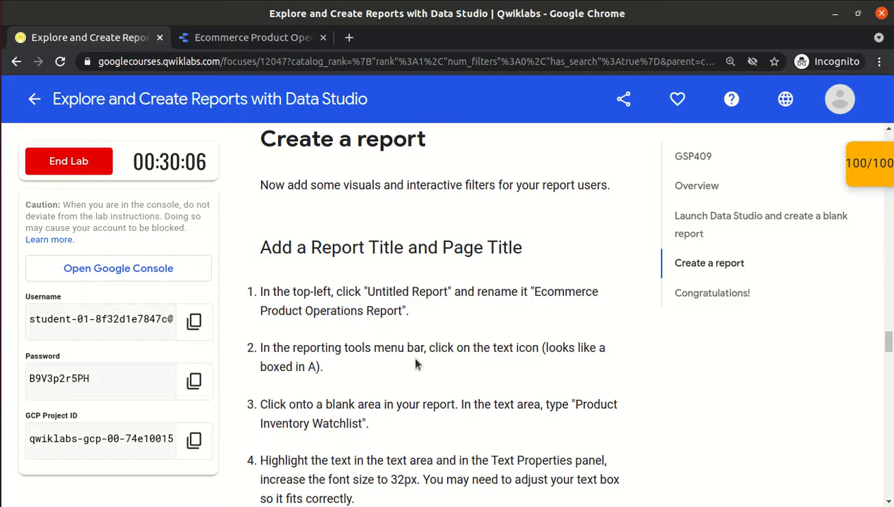
{"action": "scroll", "coordinate": [415, 365], "scroll_direction": "up", "scroll_amount": 4}
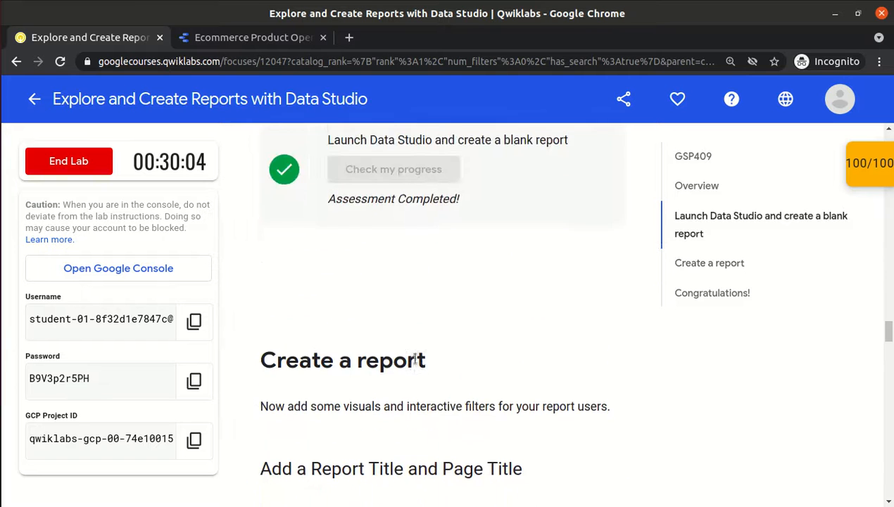
{"action": "scroll", "coordinate": [416, 365], "scroll_direction": "up", "scroll_amount": 2}
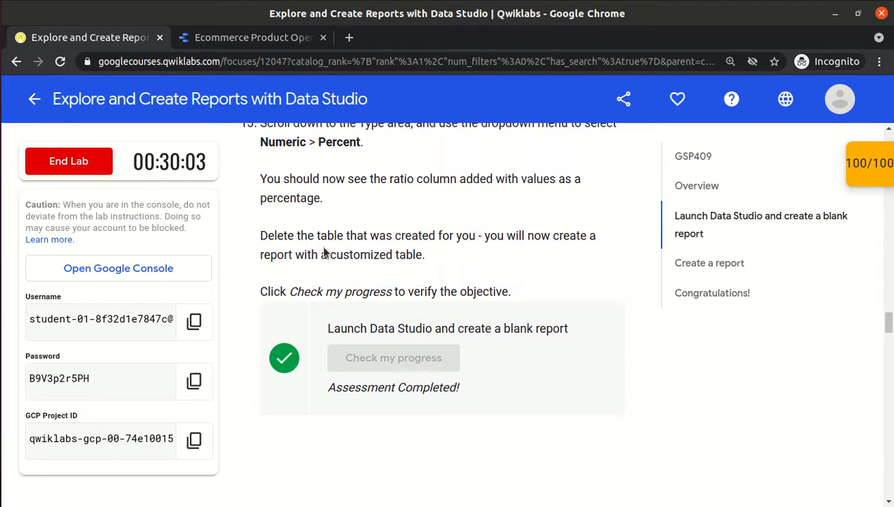
{"action": "left_click_drag", "start_coordinate": [267, 238], "coordinate": [408, 249]}
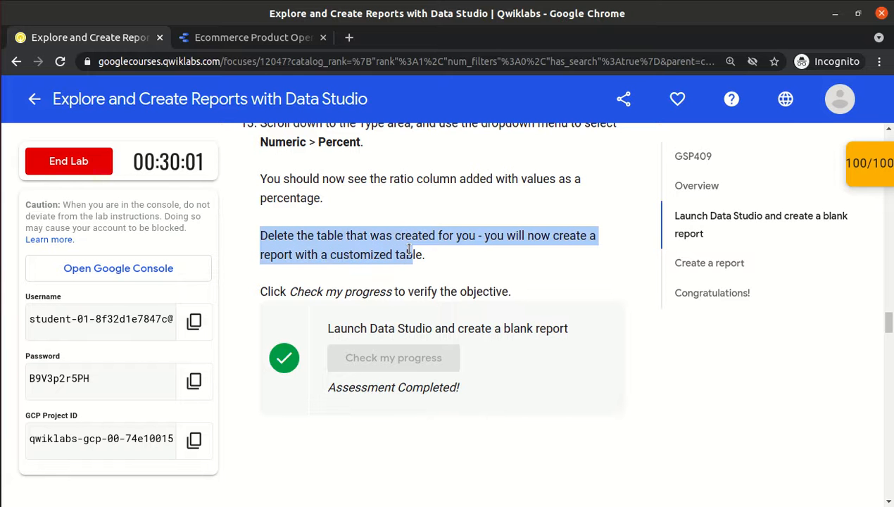
{"action": "left_click", "coordinate": [206, 35]}
{"action": "left_click", "coordinate": [111, 202]}
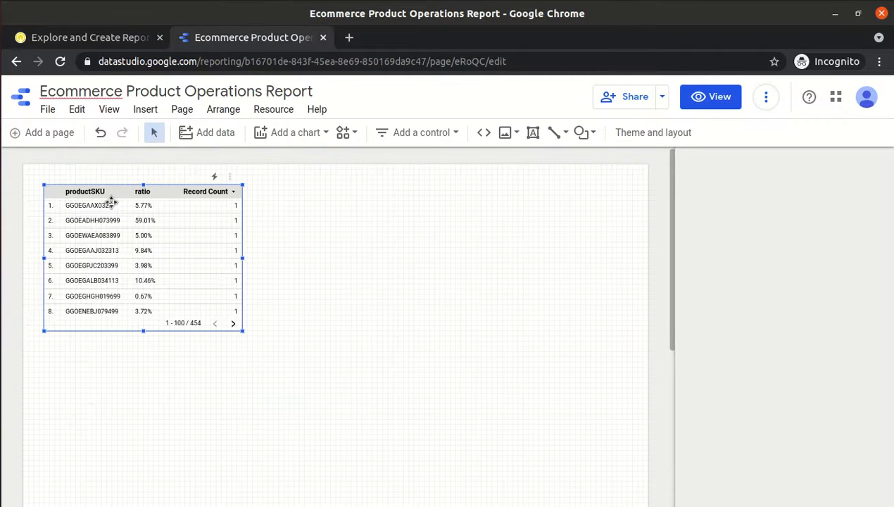
{"action": "key", "text": "Delete"}
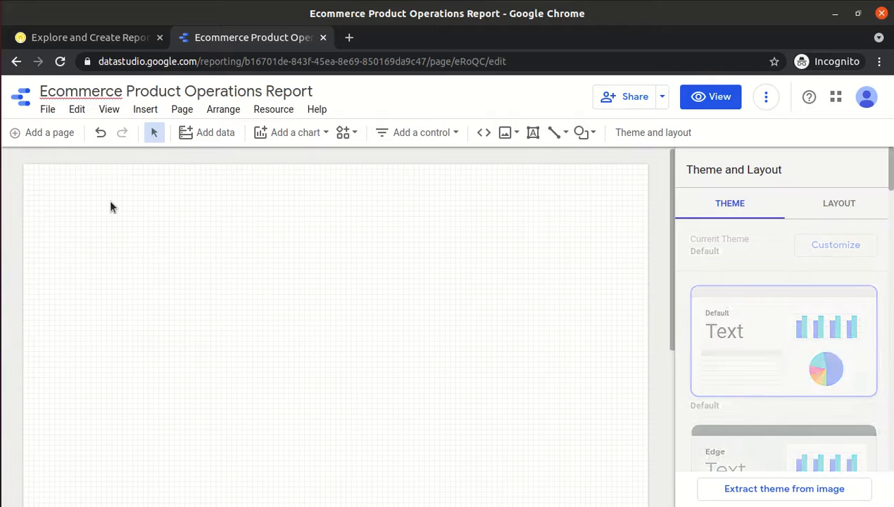
Switch to the lab instructions and read the "Add a Report Title and Page Title" section.
{"action": "left_click", "coordinate": [88, 36]}
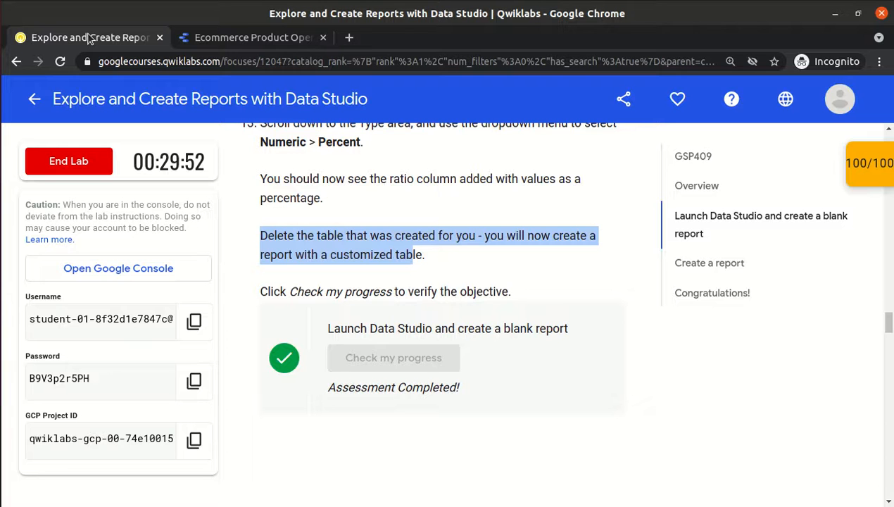
{"action": "left_click", "coordinate": [543, 284]}
{"action": "scroll", "coordinate": [543, 285], "scroll_direction": "down", "scroll_amount": 5}
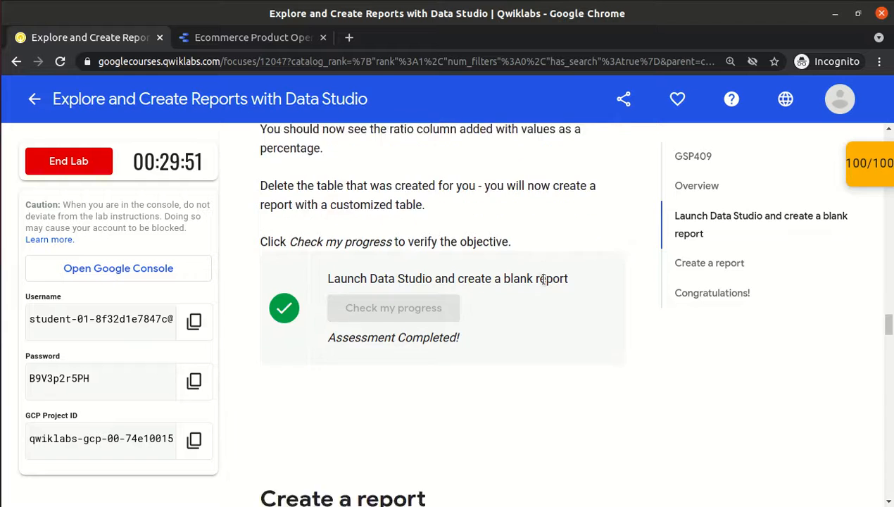
{"action": "scroll", "coordinate": [544, 284], "scroll_direction": "down", "scroll_amount": 2}
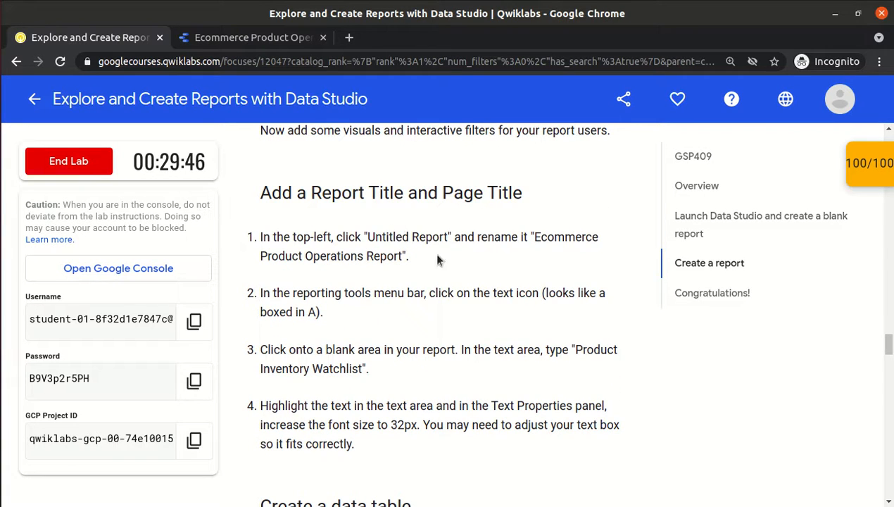
{"action": "scroll", "coordinate": [366, 258], "scroll_direction": "down", "scroll_amount": 2}
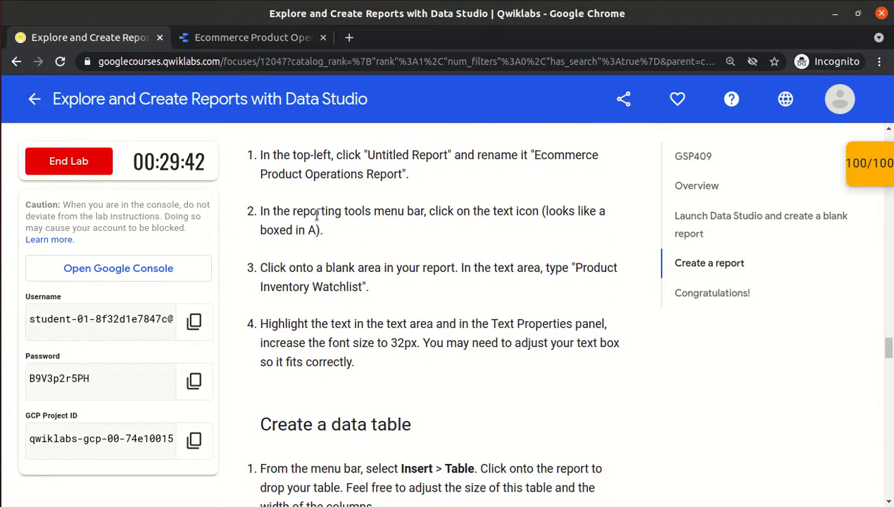
{"action": "scroll", "coordinate": [397, 213], "scroll_direction": "up", "scroll_amount": 3}
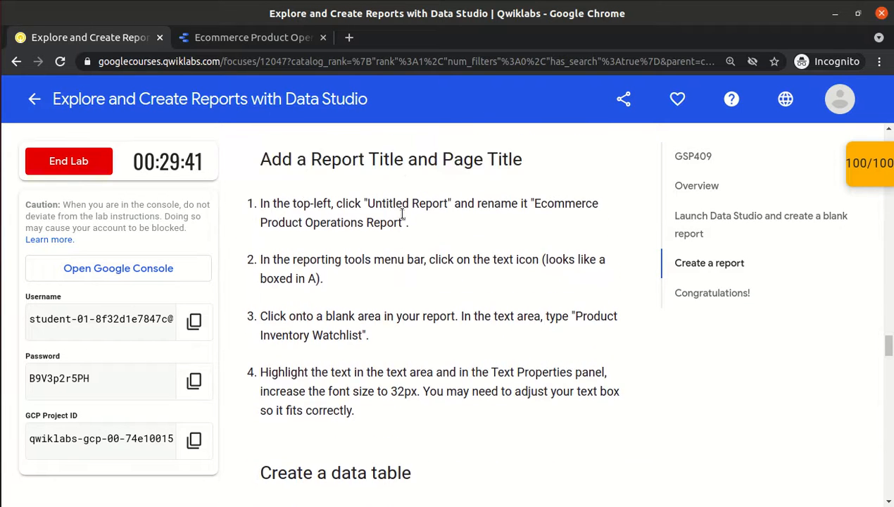
{"action": "left_click_drag", "start_coordinate": [311, 220], "coordinate": [524, 221]}
{"action": "left_click", "coordinate": [527, 224]}
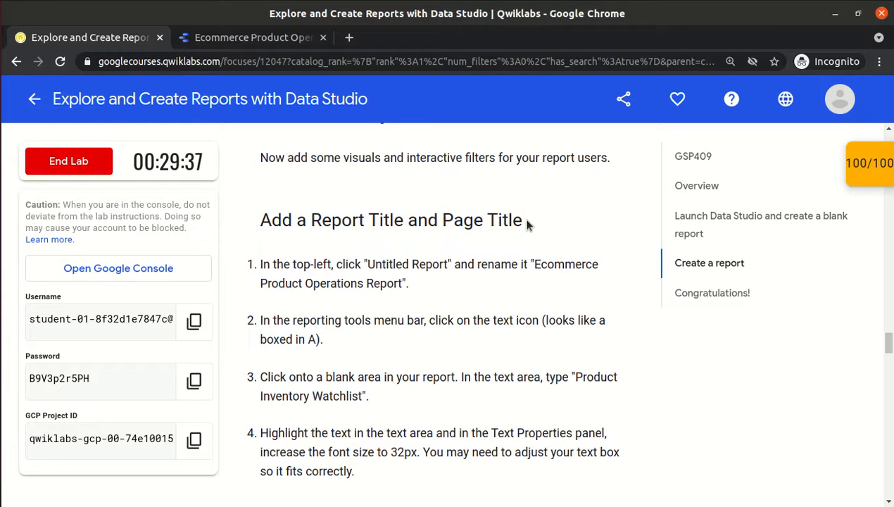
{"action": "scroll", "coordinate": [526, 224], "scroll_direction": "down", "scroll_amount": 2}
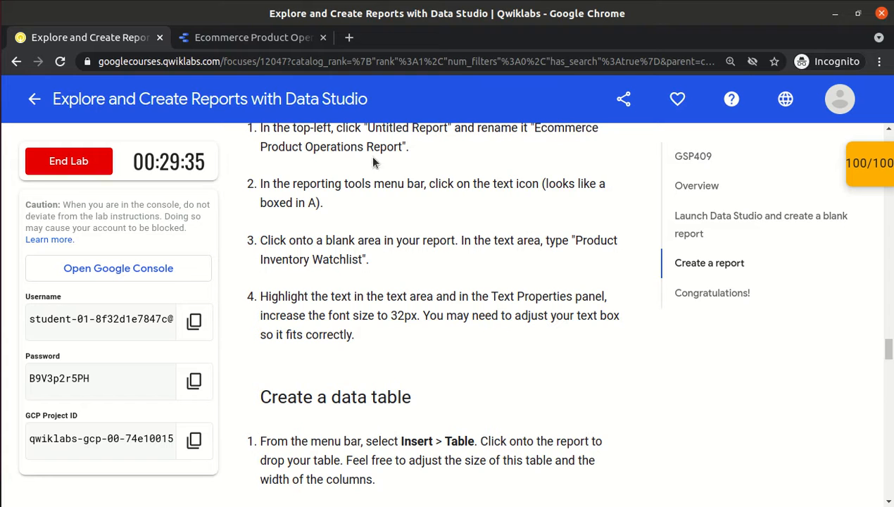
In the Data Studio report, add a text box near the top of the page containing "Product Inventory Watchlist", copied from the lab instructions.
{"action": "left_click", "coordinate": [240, 38]}
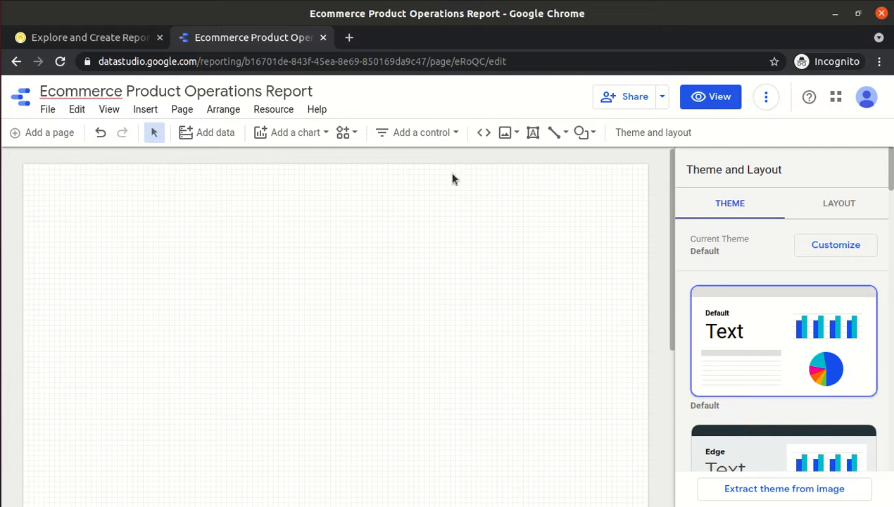
{"action": "left_click", "coordinate": [533, 132]}
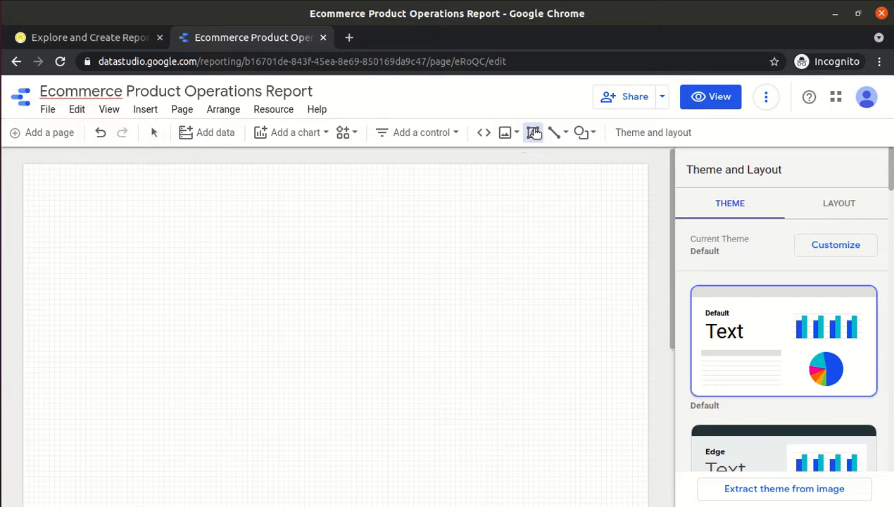
{"action": "left_click_drag", "start_coordinate": [44, 182], "coordinate": [354, 228]}
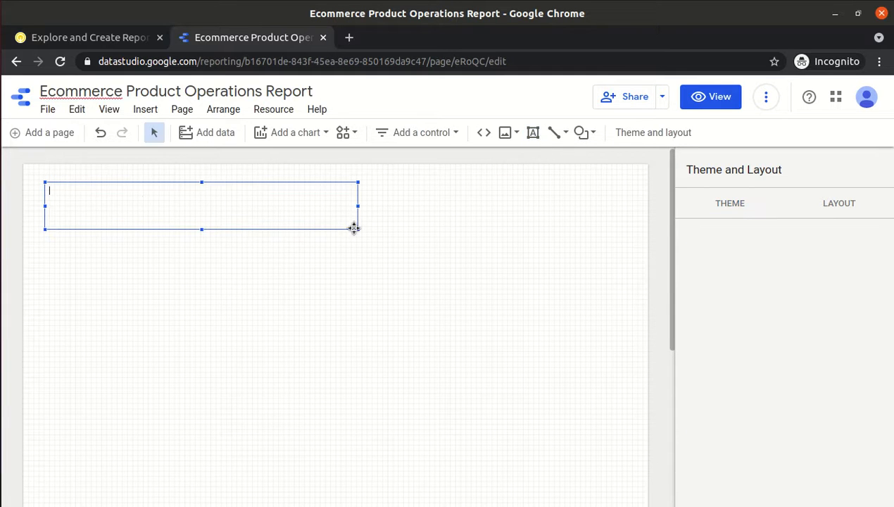
{"action": "left_click", "coordinate": [64, 37]}
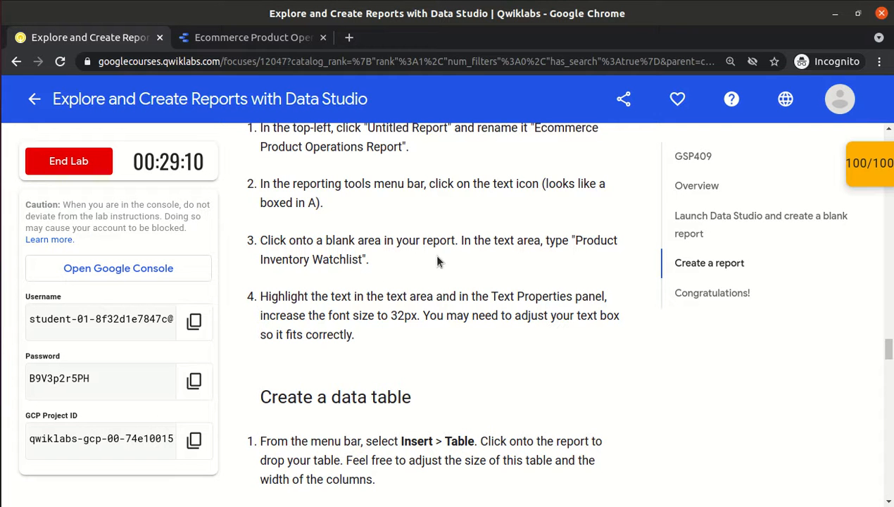
{"action": "left_click_drag", "start_coordinate": [574, 241], "coordinate": [362, 260]}
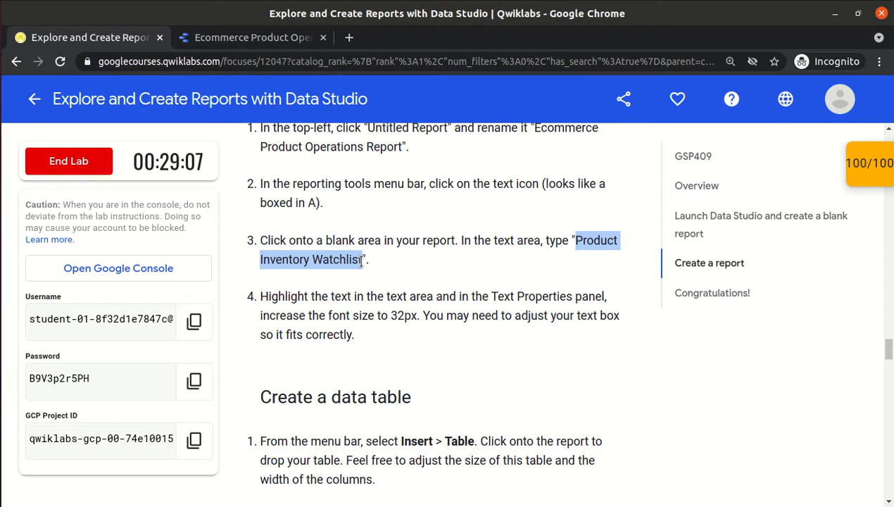
{"action": "left_click", "coordinate": [298, 41]}
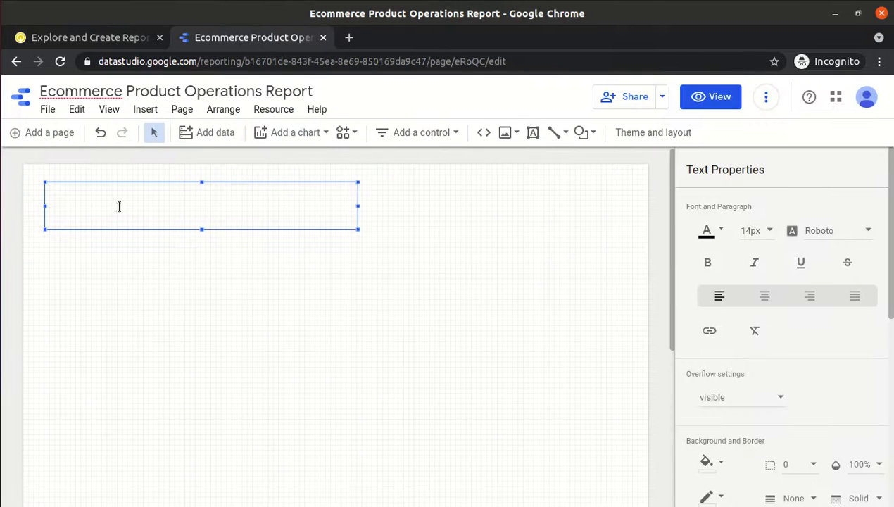
{"action": "type", "text": "Product Inventory Watchlist"}
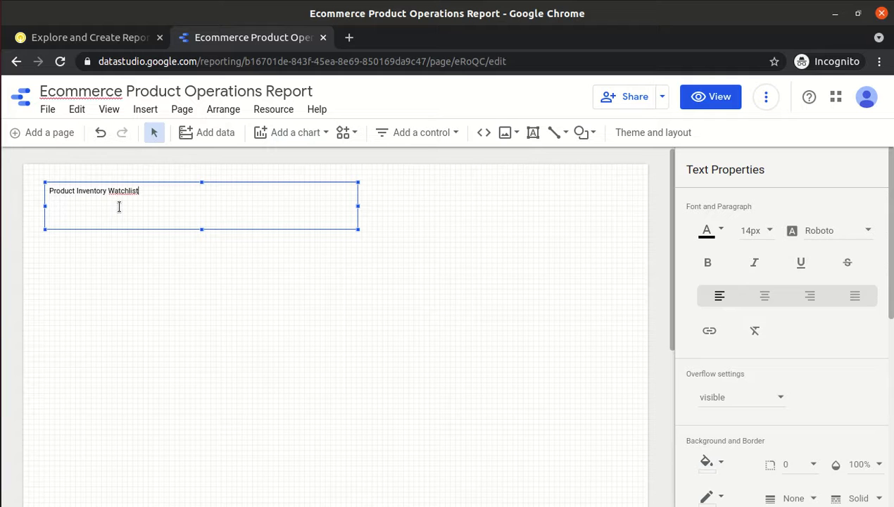
Try to set the page title's font size to 32px without selecting its text.
{"action": "left_click", "coordinate": [758, 236]}
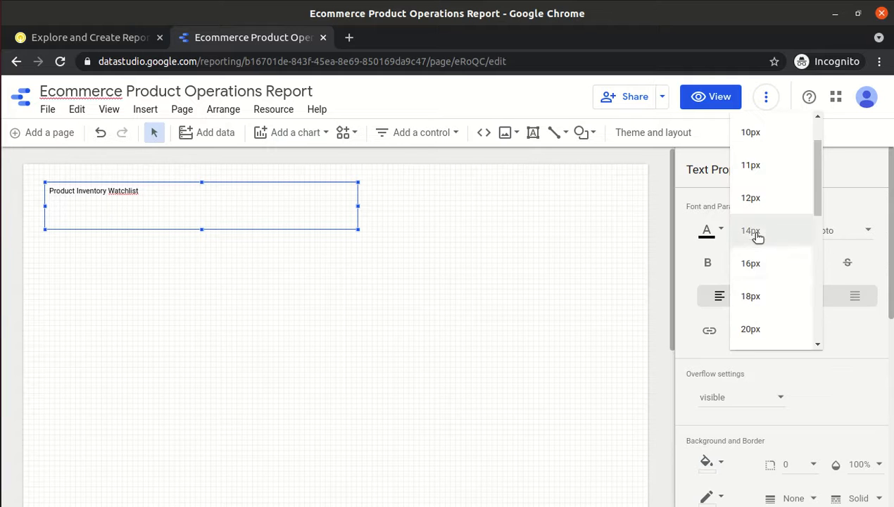
{"action": "left_click_drag", "start_coordinate": [817, 195], "coordinate": [817, 243]}
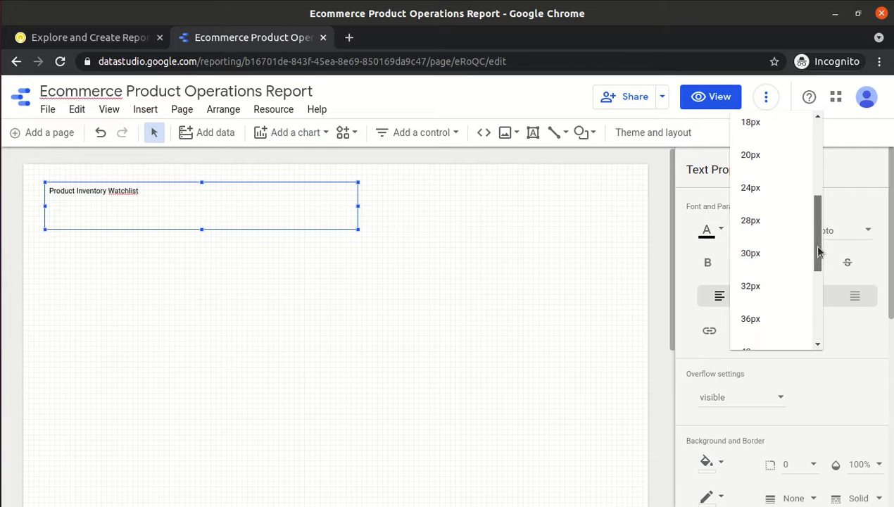
{"action": "left_click", "coordinate": [751, 290]}
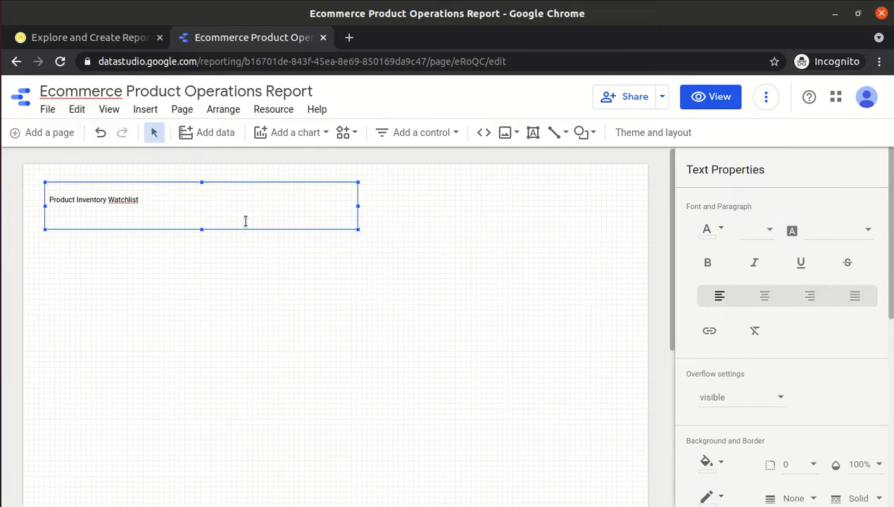
Select the whole "Product Inventory Watchlist" text and set its font size to 32px.
{"action": "triple_click", "coordinate": [222, 206]}
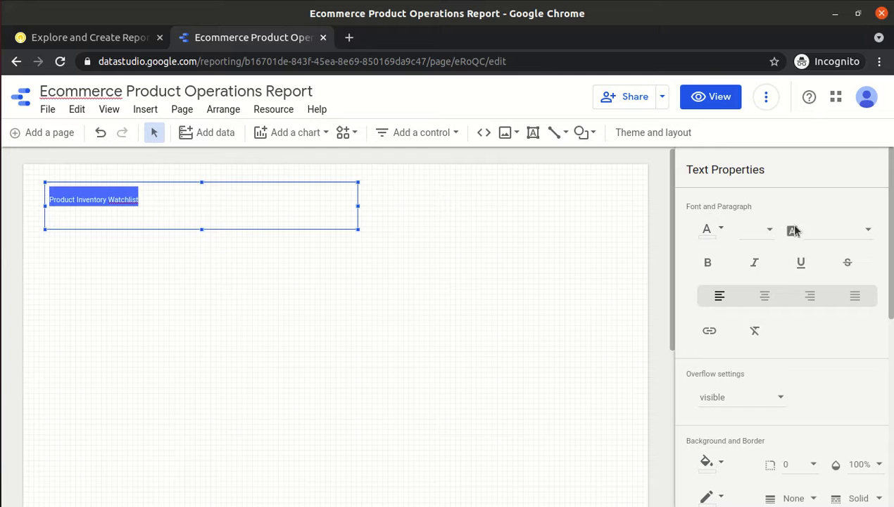
{"action": "left_click", "coordinate": [767, 233]}
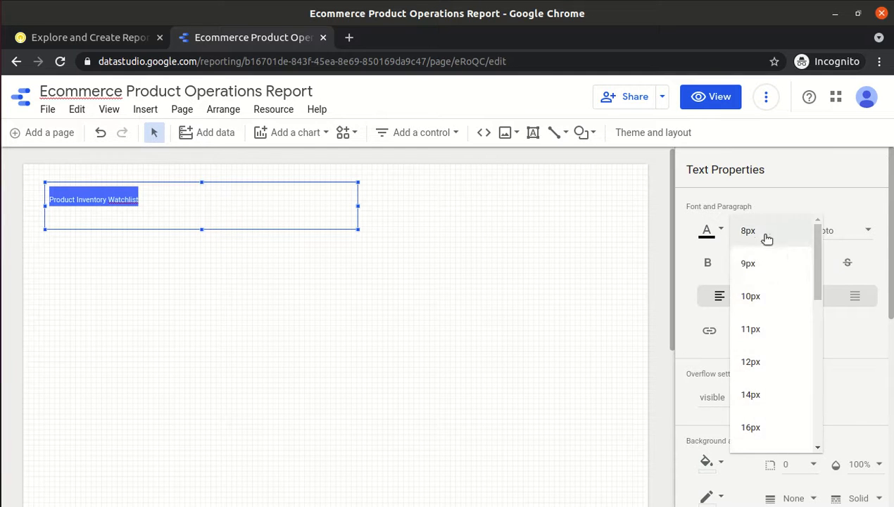
{"action": "left_click_drag", "start_coordinate": [816, 294], "coordinate": [819, 350]}
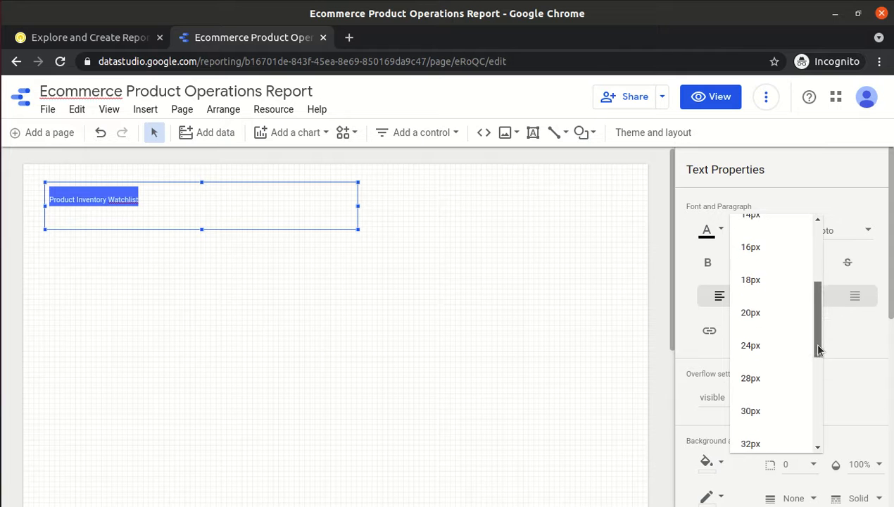
{"action": "left_click", "coordinate": [753, 443]}
{"action": "left_click", "coordinate": [262, 304]}
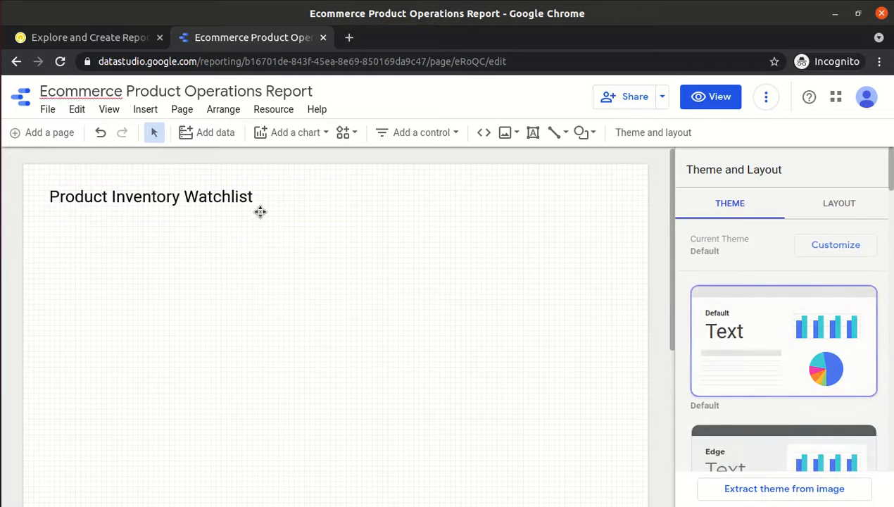
Shrink the page title's text box to fit its text and move it to the top centre of the page.
{"action": "left_click", "coordinate": [313, 218]}
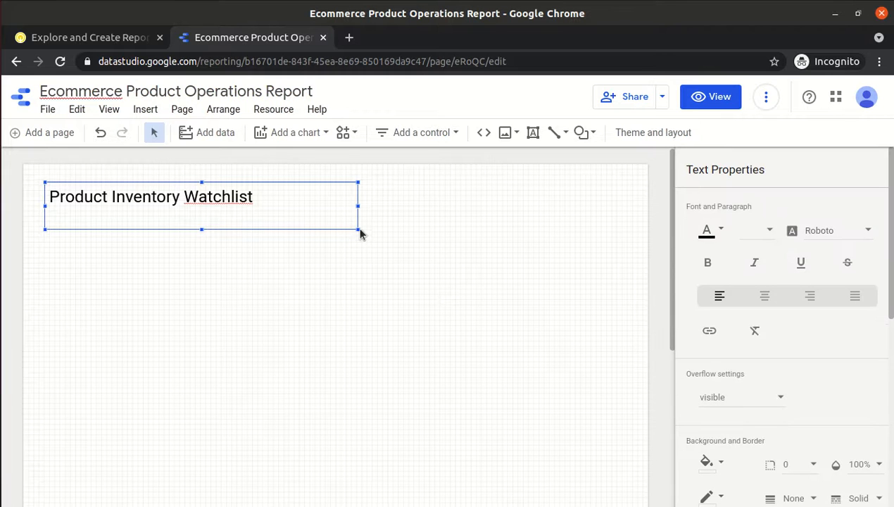
{"action": "left_click_drag", "start_coordinate": [354, 225], "coordinate": [259, 204]}
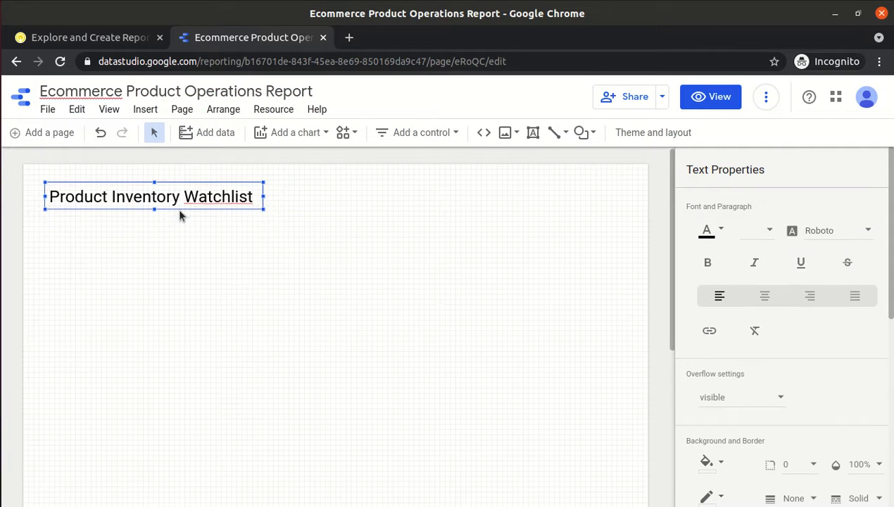
{"action": "left_click_drag", "start_coordinate": [124, 183], "coordinate": [289, 187]}
{"action": "left_click", "coordinate": [289, 291]}
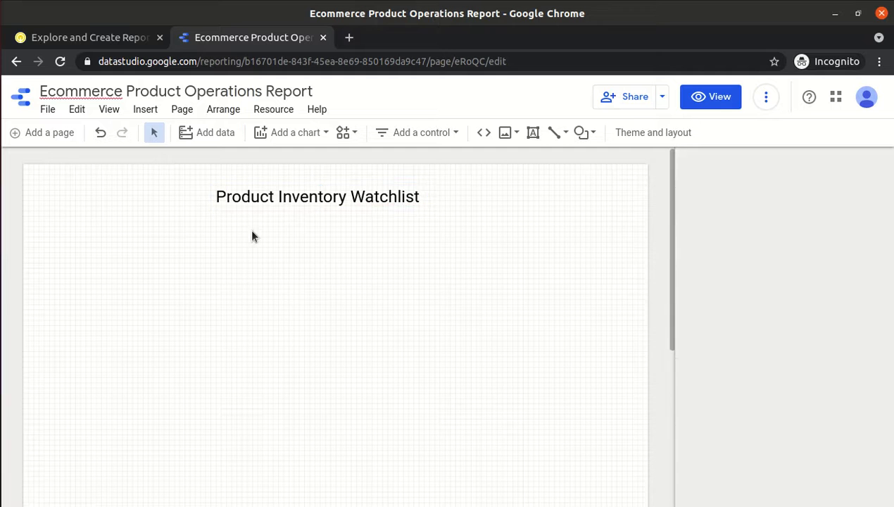
Return to the lab instructions and review the report title and page title section again.
{"action": "left_click", "coordinate": [55, 34]}
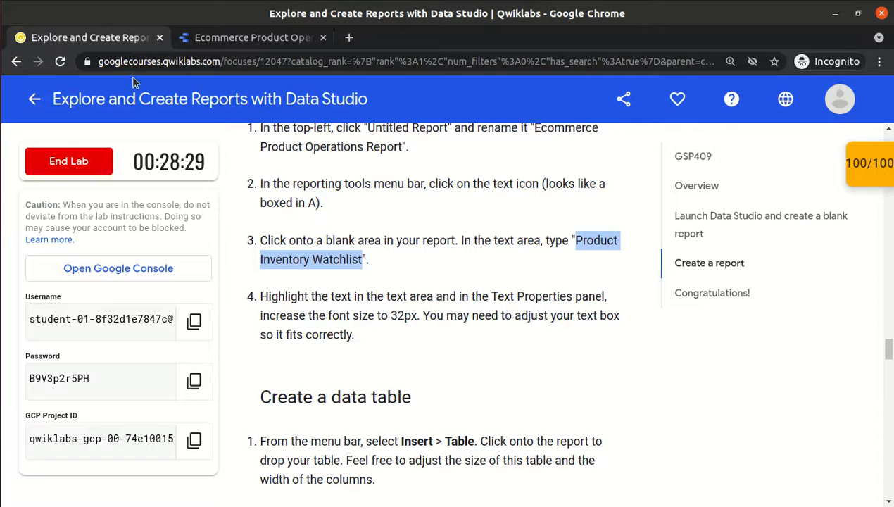
{"action": "left_click", "coordinate": [423, 335]}
{"action": "scroll", "coordinate": [423, 336], "scroll_direction": "up", "scroll_amount": 3}
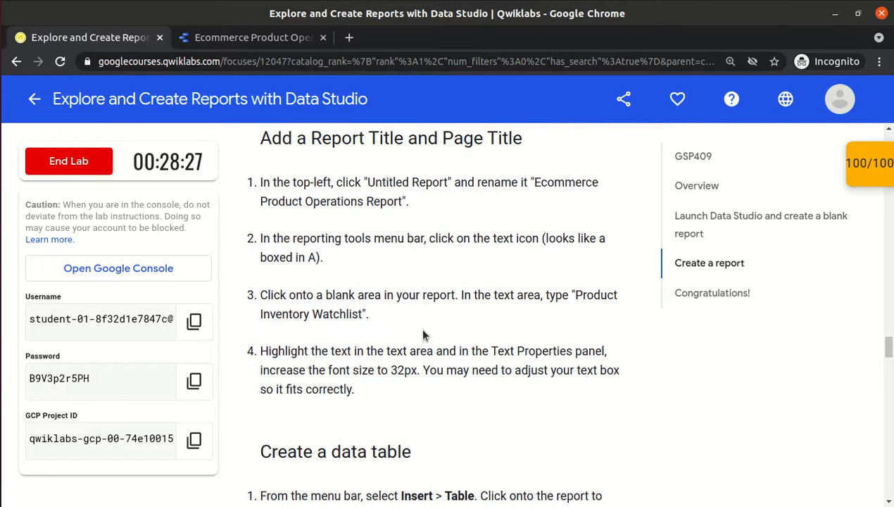
{"action": "left_click_drag", "start_coordinate": [260, 194], "coordinate": [497, 196]}
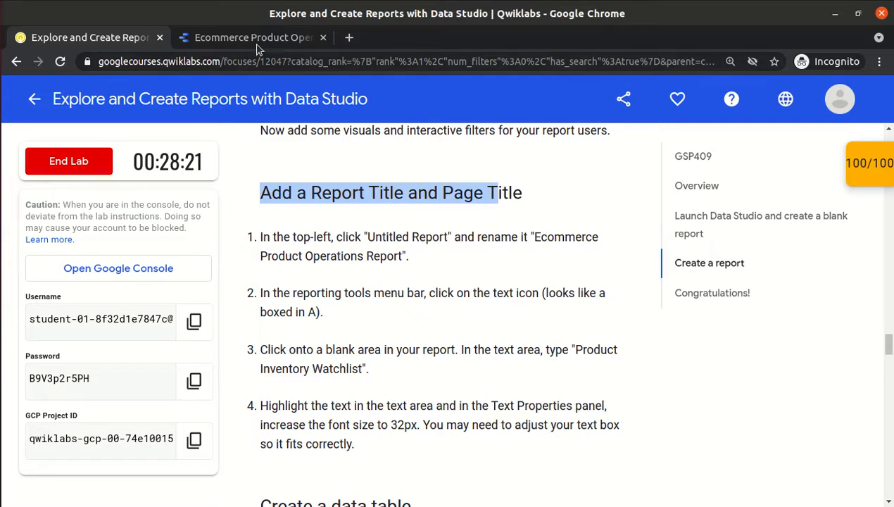
Compare the report's page title with the lab's text and font size instructions, and inspect the title's text properties.
{"action": "left_click", "coordinate": [227, 42]}
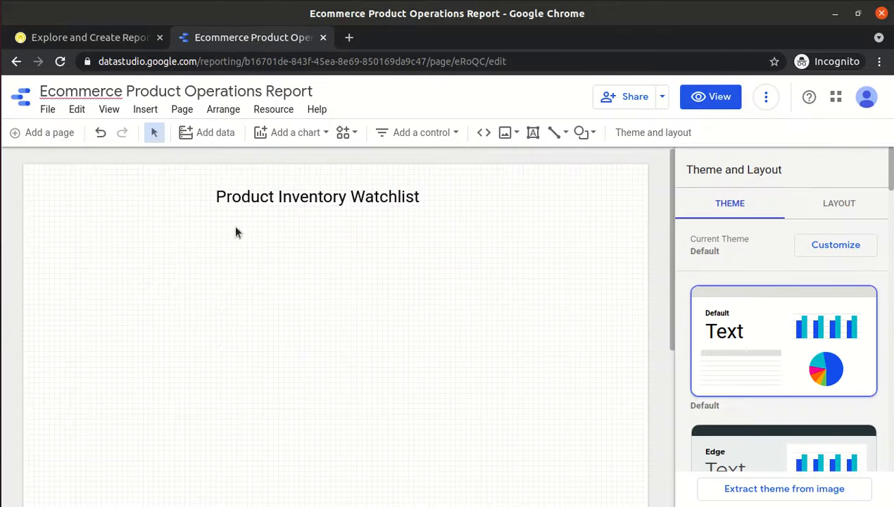
{"action": "left_click", "coordinate": [104, 36]}
{"action": "left_click_drag", "start_coordinate": [322, 406], "coordinate": [407, 425]}
{"action": "left_click", "coordinate": [361, 443]}
{"action": "left_click", "coordinate": [407, 424]}
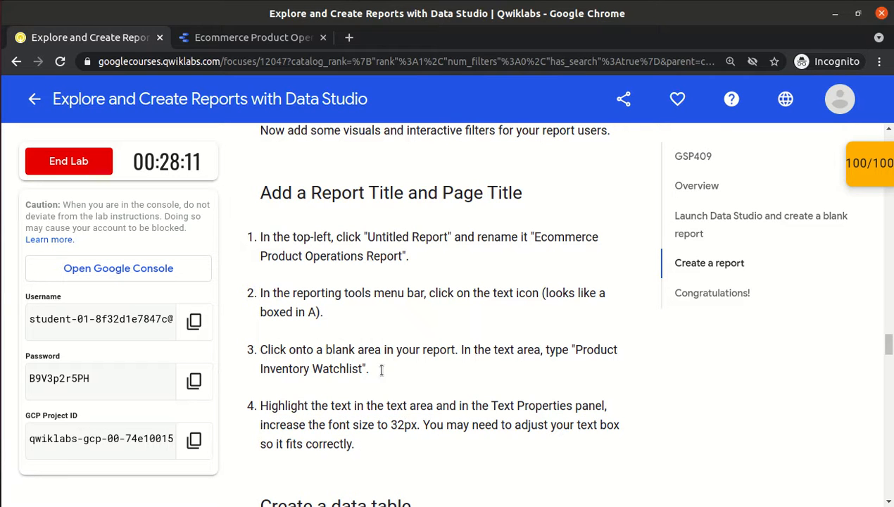
{"action": "left_click", "coordinate": [230, 37]}
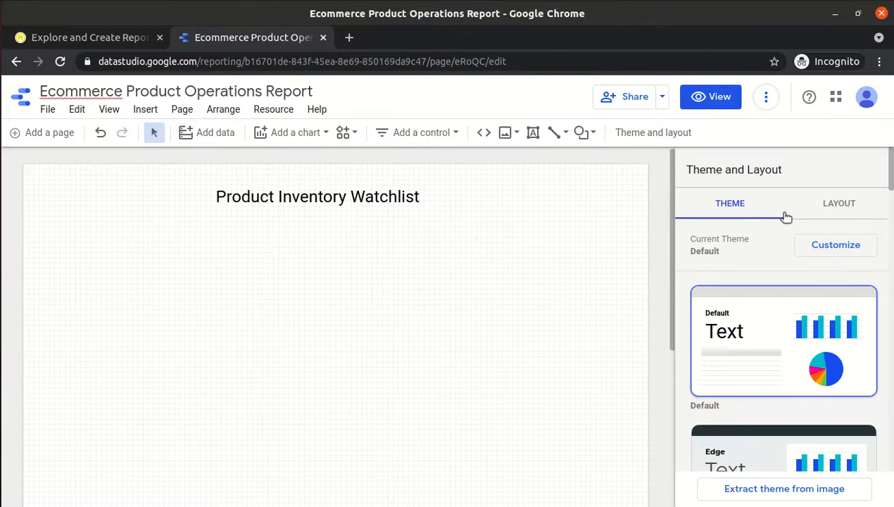
{"action": "left_click", "coordinate": [367, 197]}
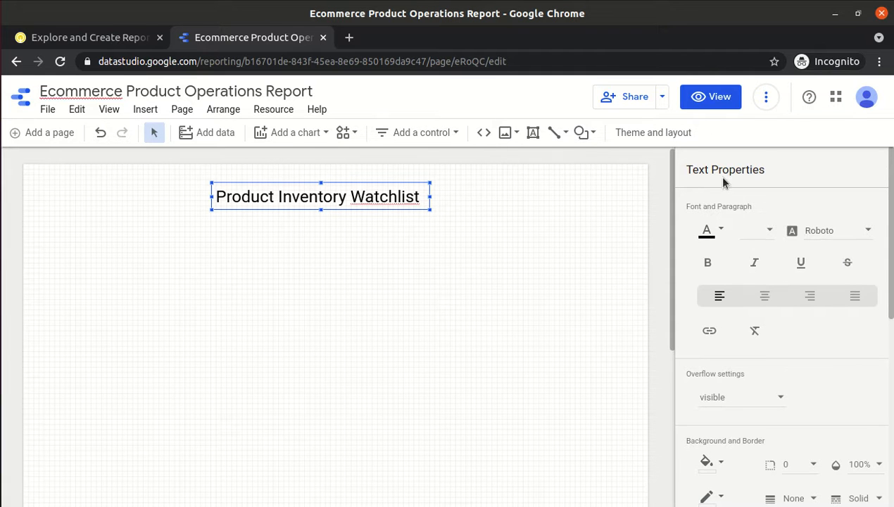
Following the lab's data table section, insert a table on the report page below and left of the page title.
{"action": "left_click", "coordinate": [101, 44]}
{"action": "scroll", "coordinate": [440, 371], "scroll_direction": "down", "scroll_amount": 5}
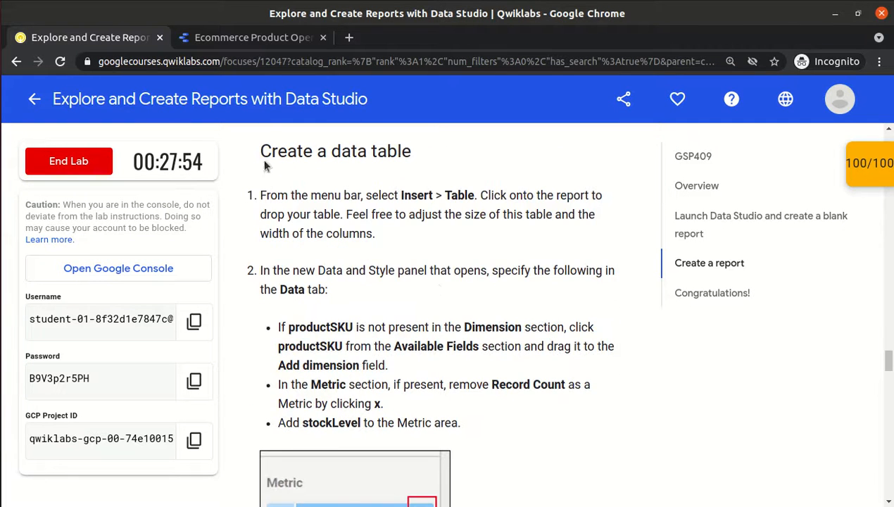
{"action": "left_click", "coordinate": [234, 39]}
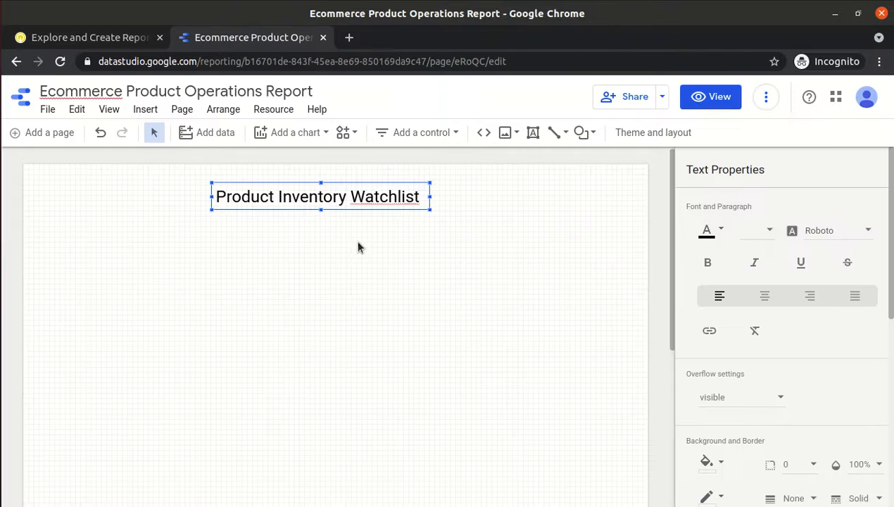
{"action": "left_click", "coordinate": [275, 233]}
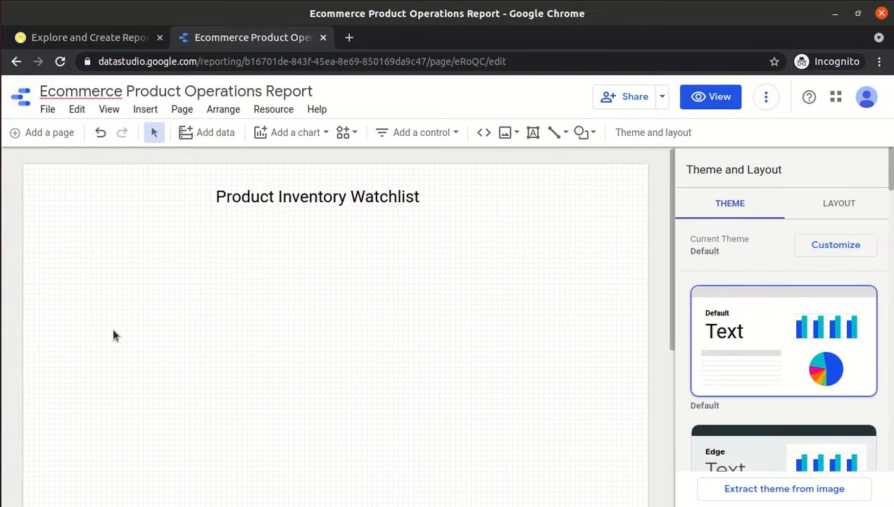
{"action": "left_click", "coordinate": [140, 109]}
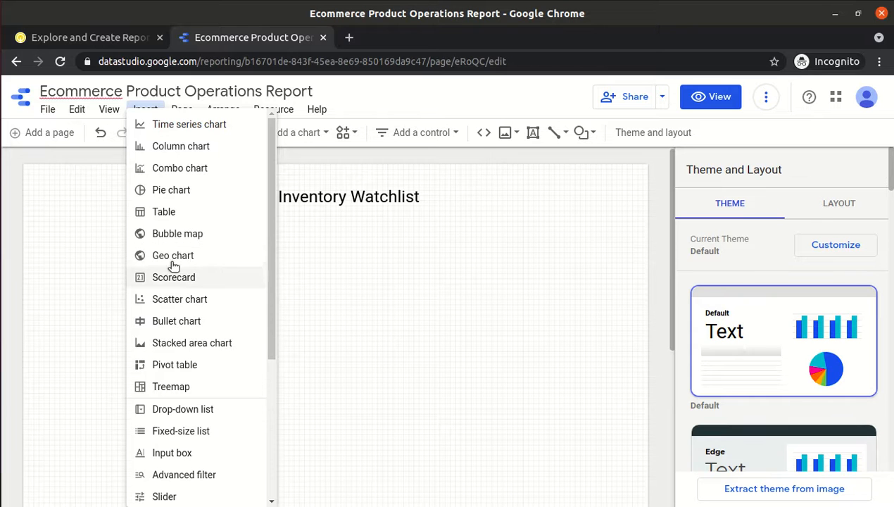
{"action": "left_click", "coordinate": [168, 213]}
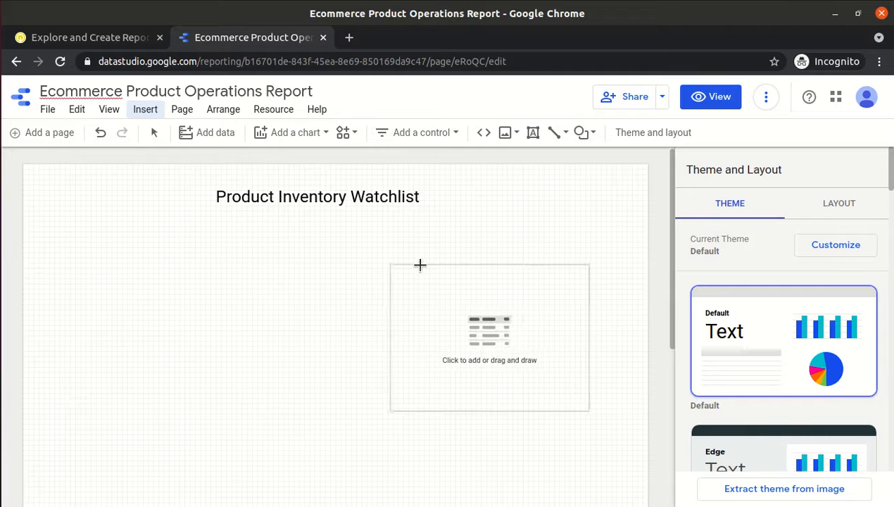
{"action": "left_click", "coordinate": [50, 238]}
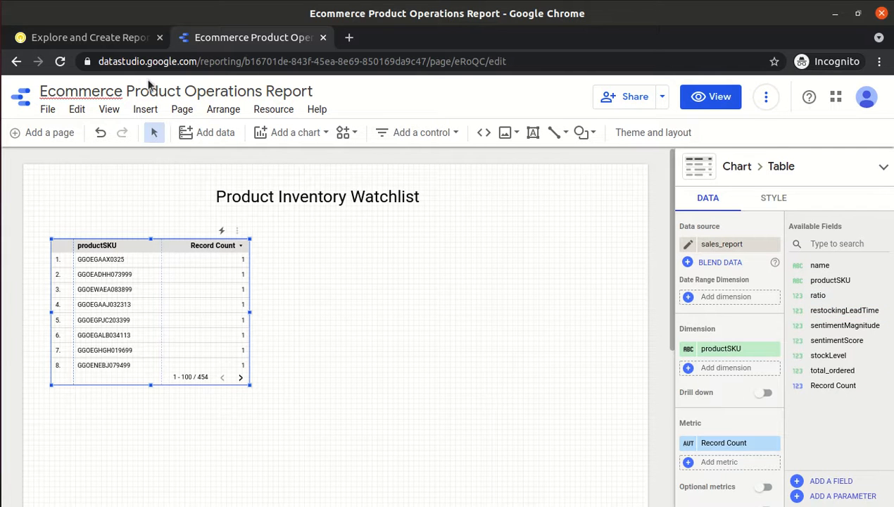
Review the lab's dimension and metric instructions for the new table and compare them with the table's current fields.
{"action": "left_click", "coordinate": [91, 38]}
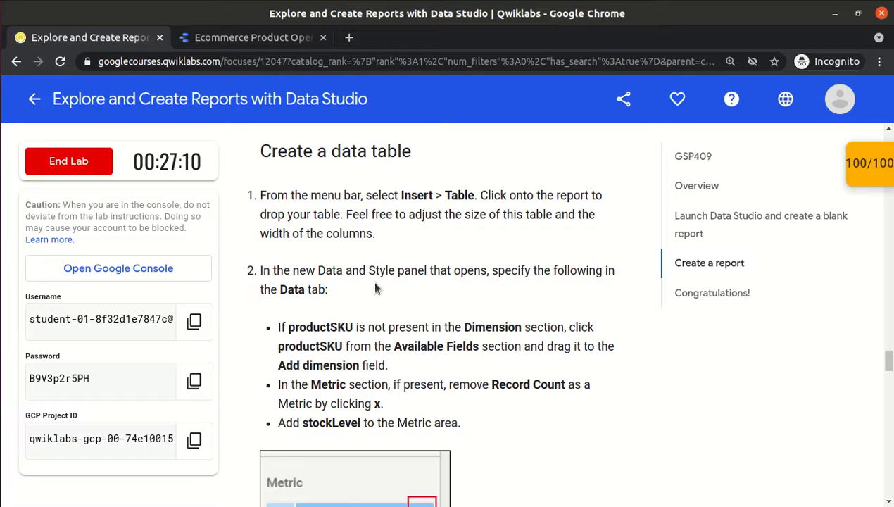
{"action": "scroll", "coordinate": [375, 288], "scroll_direction": "down", "scroll_amount": 1}
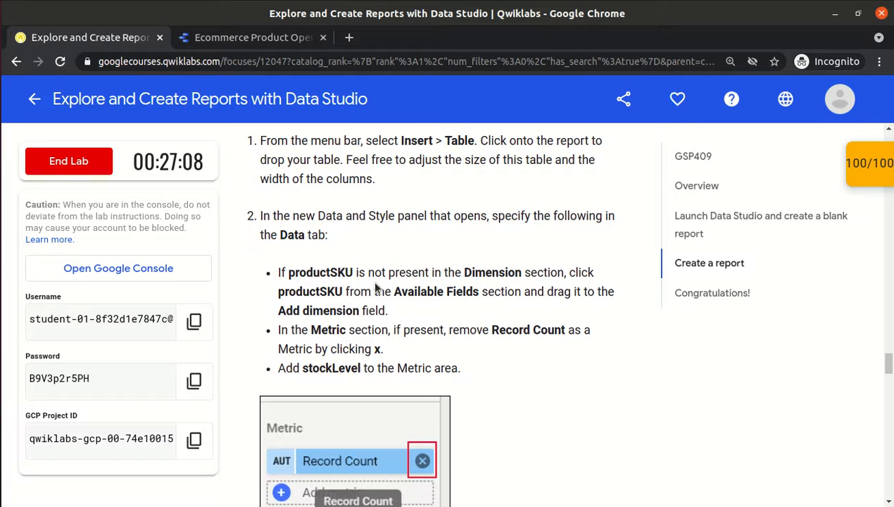
{"action": "left_click_drag", "start_coordinate": [286, 273], "coordinate": [356, 310]}
{"action": "left_click", "coordinate": [356, 310]}
{"action": "scroll", "coordinate": [356, 311], "scroll_direction": "down", "scroll_amount": 1}
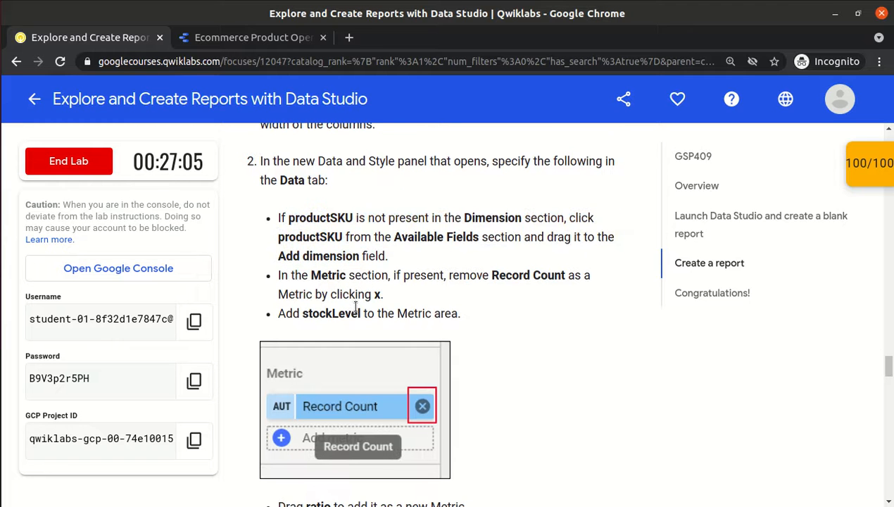
{"action": "left_click", "coordinate": [254, 40]}
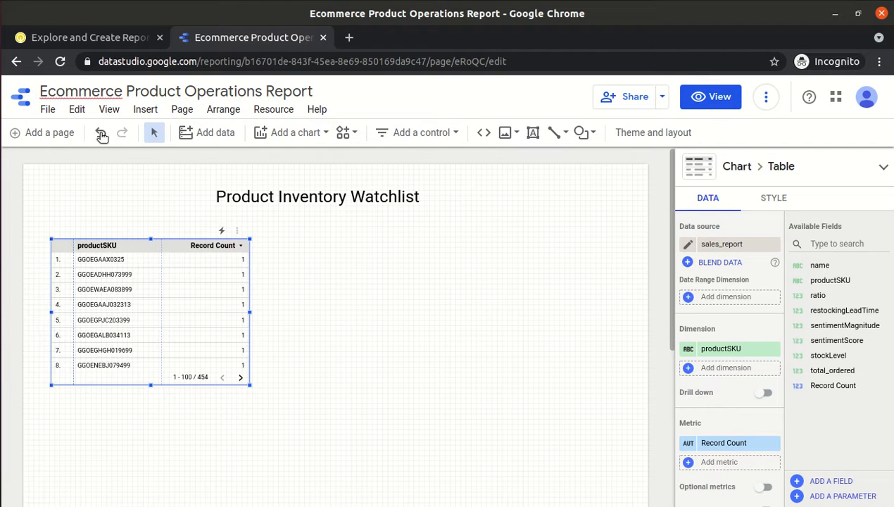
{"action": "left_click", "coordinate": [66, 41]}
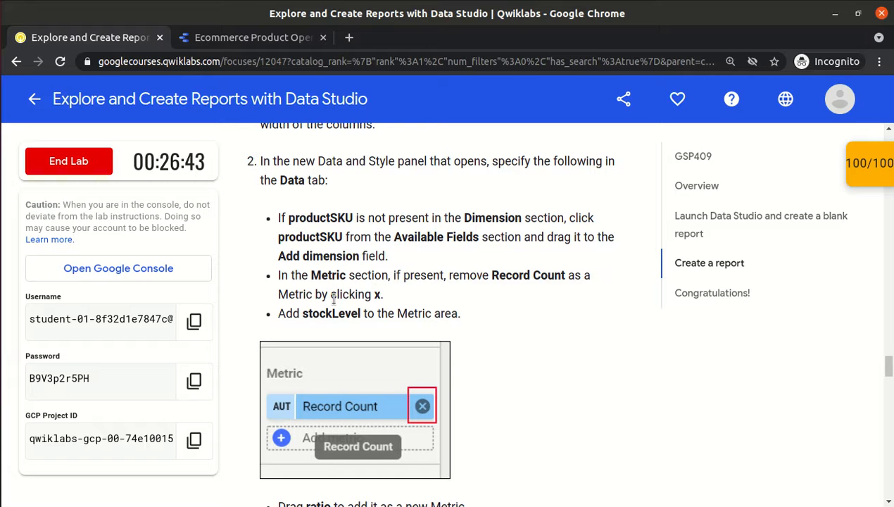
{"action": "scroll", "coordinate": [334, 299], "scroll_direction": "down", "scroll_amount": 1}
Replace the table's Record Count metric with stockLevel and move the table slightly right and up on the page.
{"action": "left_click", "coordinate": [226, 39]}
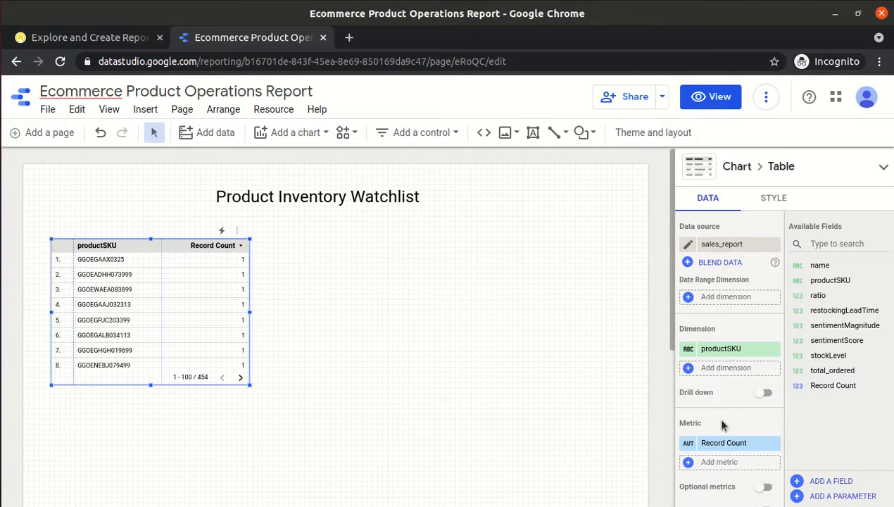
{"action": "left_click", "coordinate": [774, 444]}
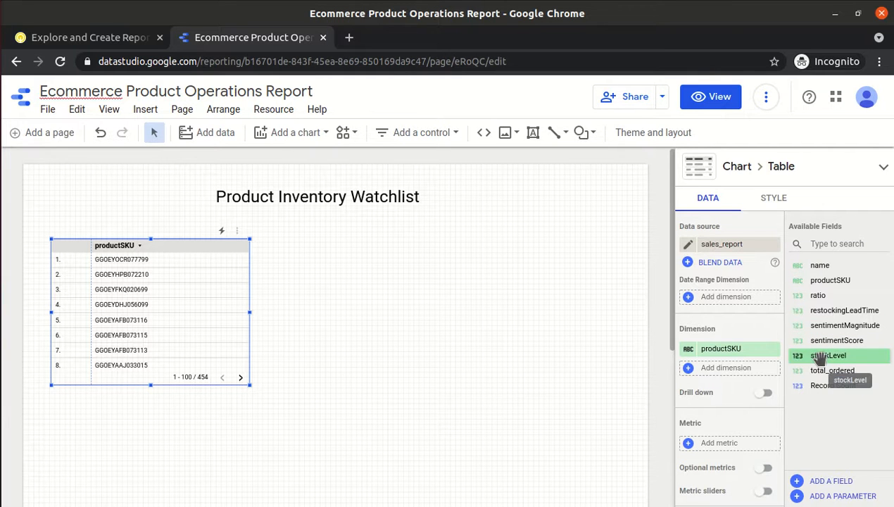
{"action": "left_click", "coordinate": [705, 445]}
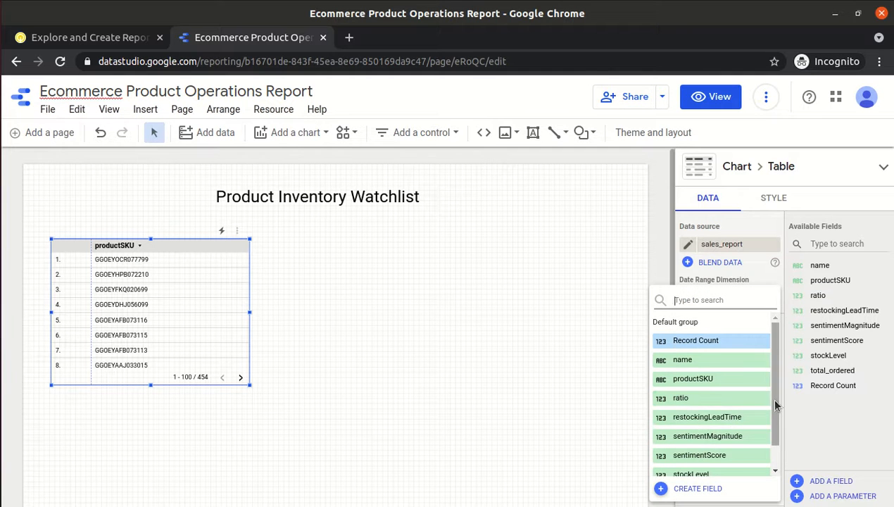
{"action": "scroll", "coordinate": [775, 405], "scroll_direction": "down", "scroll_amount": 1}
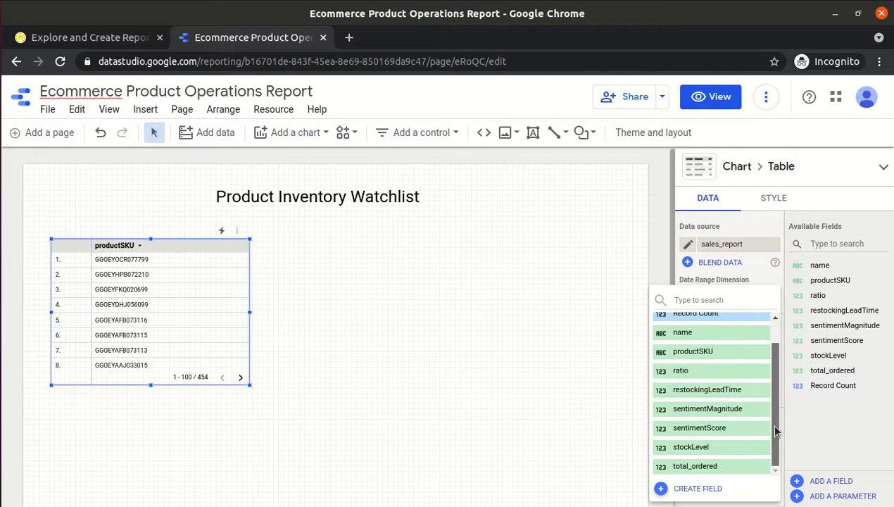
{"action": "left_click", "coordinate": [723, 454]}
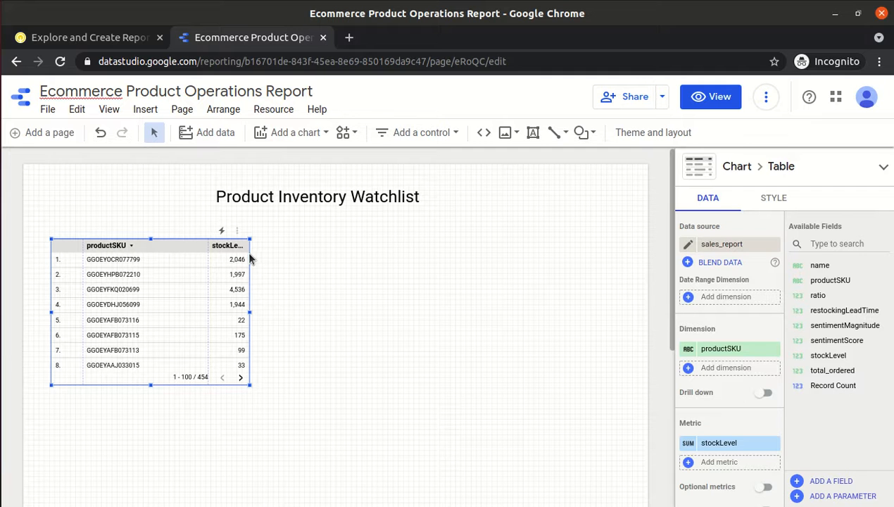
{"action": "left_click_drag", "start_coordinate": [249, 254], "coordinate": [212, 256]}
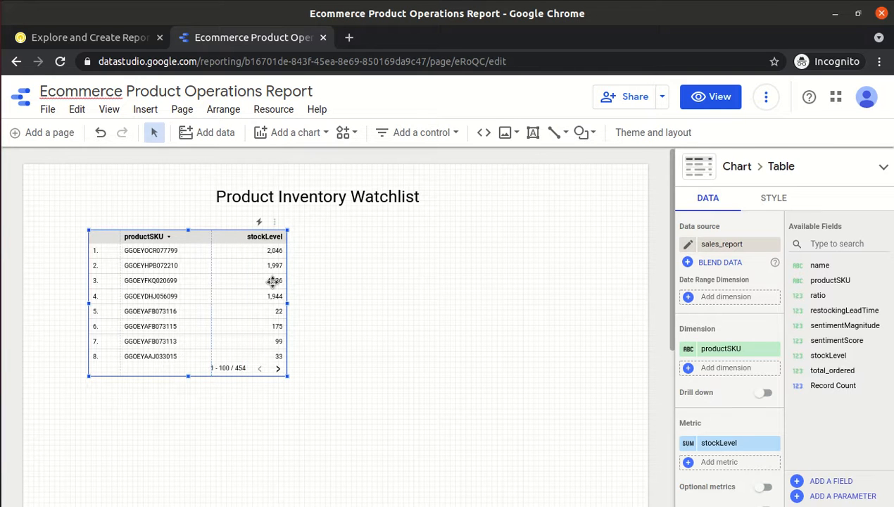
Check the lab's next field instructions, and add ratio and restockingLeadTime to the table as dimensions.
{"action": "left_click", "coordinate": [60, 41]}
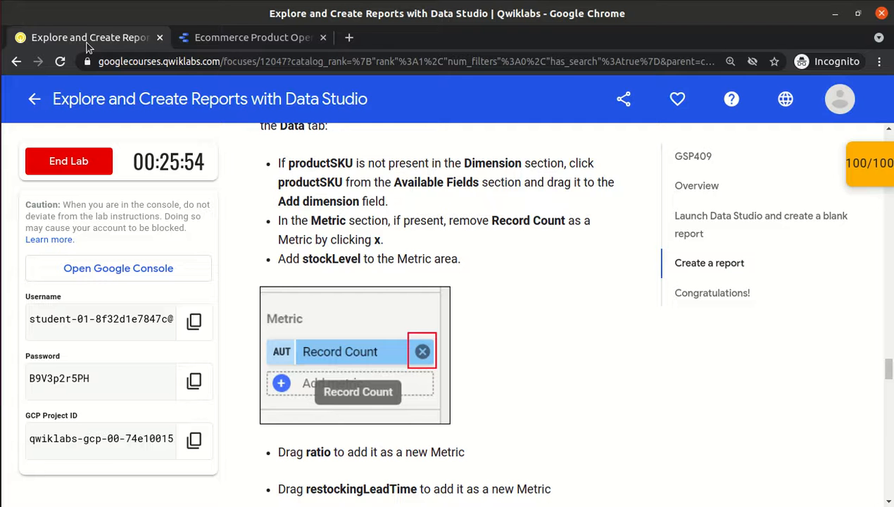
{"action": "scroll", "coordinate": [537, 308], "scroll_direction": "down", "scroll_amount": 2}
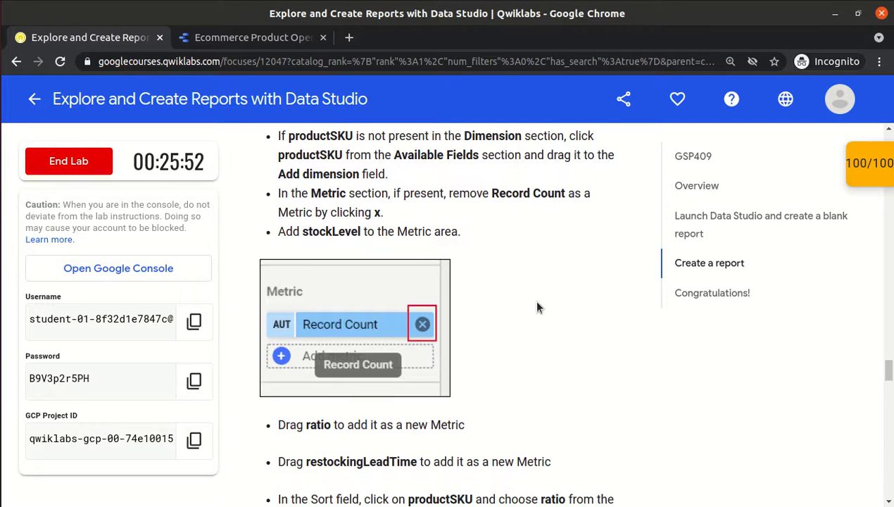
{"action": "scroll", "coordinate": [537, 307], "scroll_direction": "up", "scroll_amount": 1}
{"action": "scroll", "coordinate": [537, 307], "scroll_direction": "down", "scroll_amount": 2}
{"action": "scroll", "coordinate": [537, 307], "scroll_direction": "up", "scroll_amount": 2}
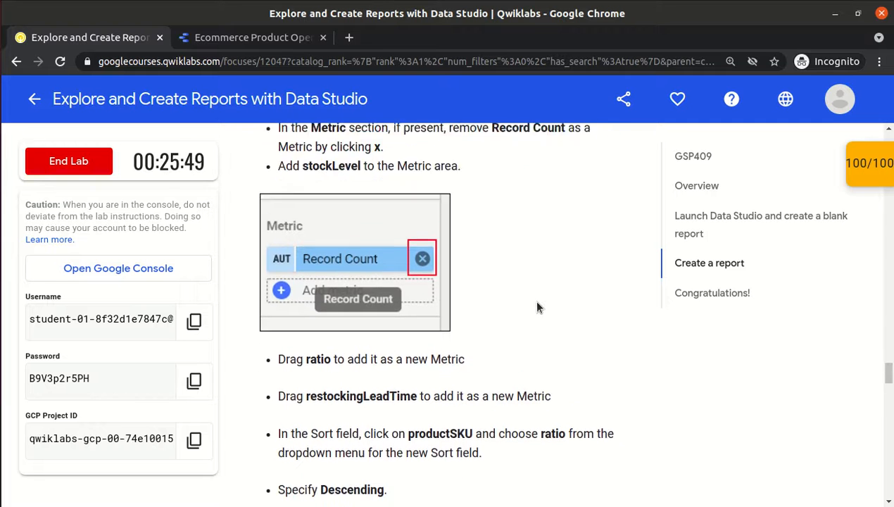
{"action": "scroll", "coordinate": [537, 307], "scroll_direction": "down", "scroll_amount": 1}
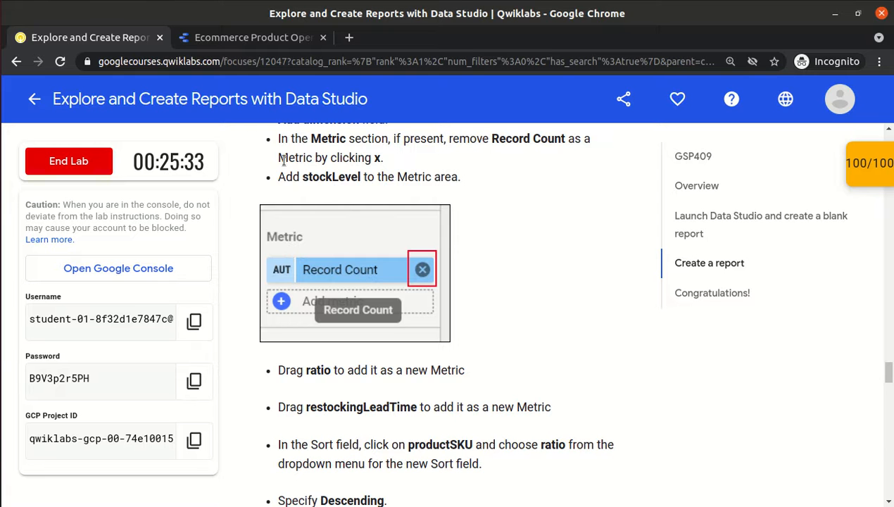
{"action": "left_click", "coordinate": [232, 36]}
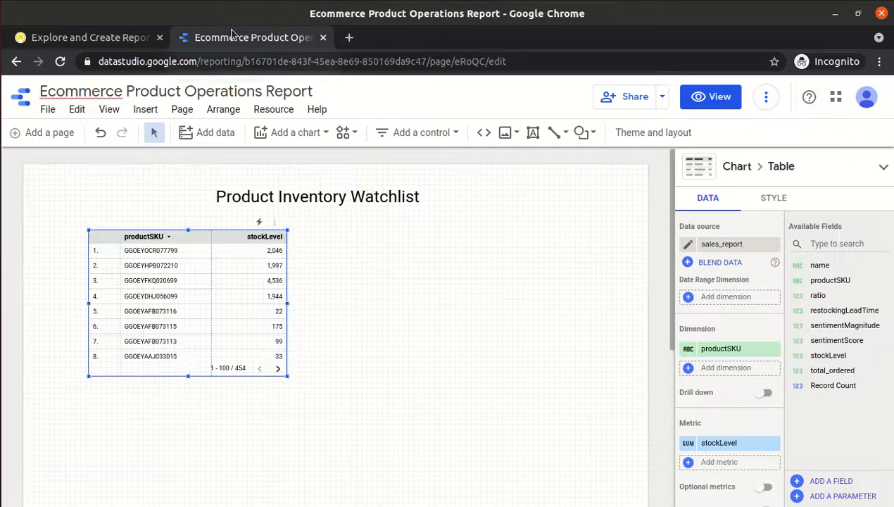
{"action": "left_click_drag", "start_coordinate": [823, 295], "coordinate": [735, 373]}
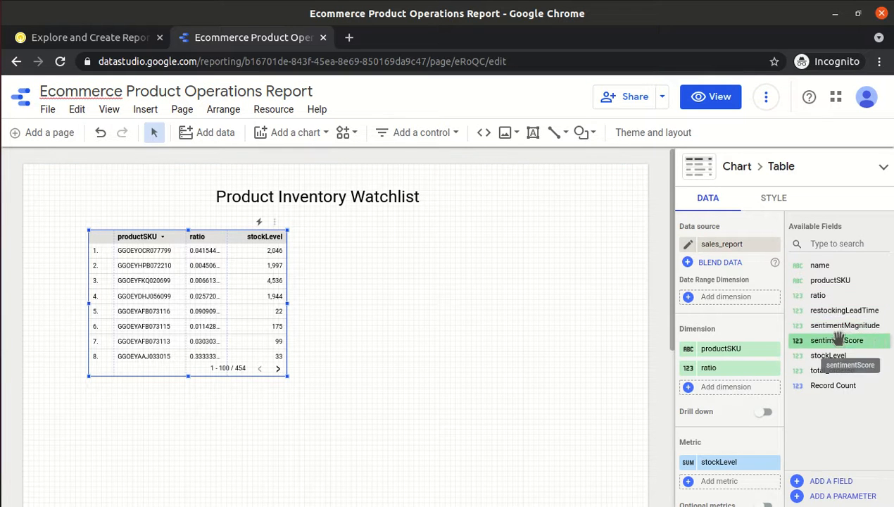
{"action": "left_click_drag", "start_coordinate": [842, 315], "coordinate": [725, 394]}
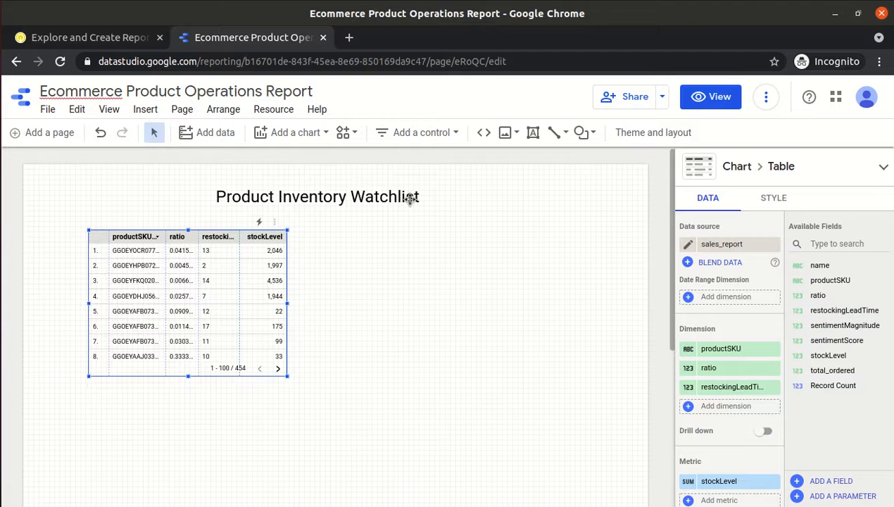
Review the lab's sorting and header style instructions, and look through the table's data settings and available chart types.
{"action": "left_click", "coordinate": [85, 38]}
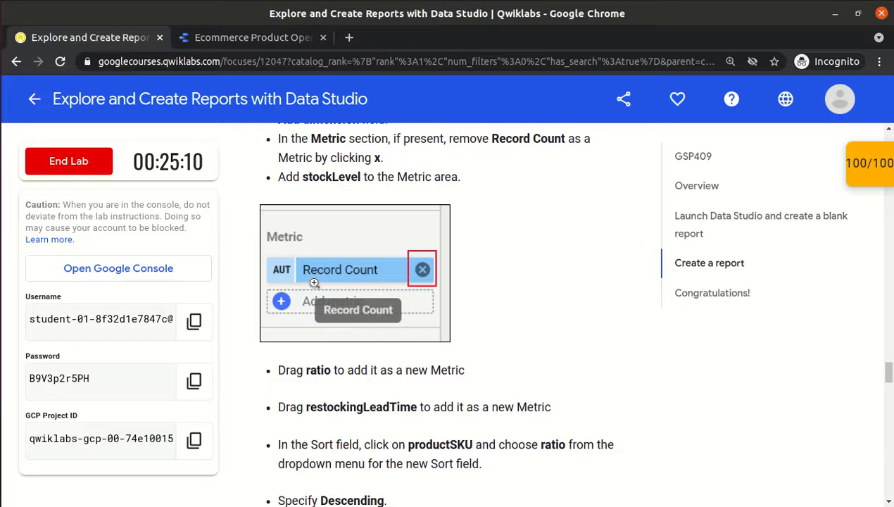
{"action": "scroll", "coordinate": [410, 401], "scroll_direction": "down", "scroll_amount": 4}
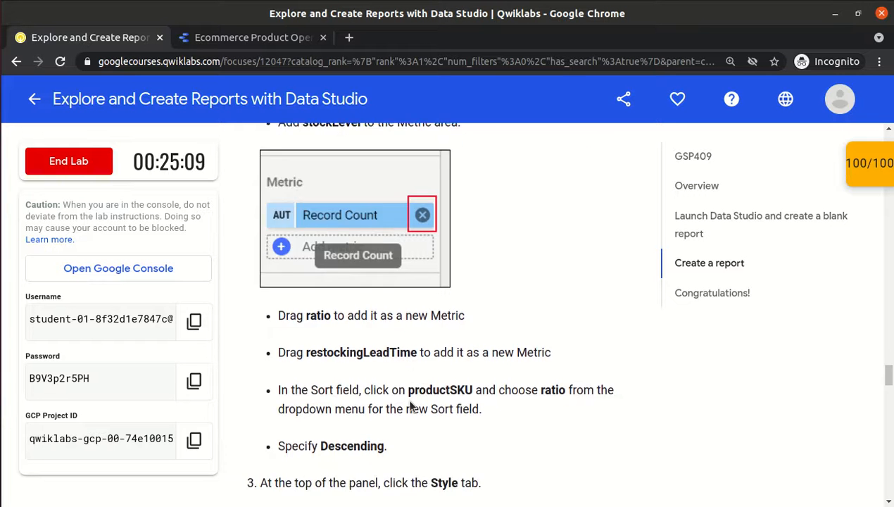
{"action": "scroll", "coordinate": [410, 407], "scroll_direction": "down", "scroll_amount": 2}
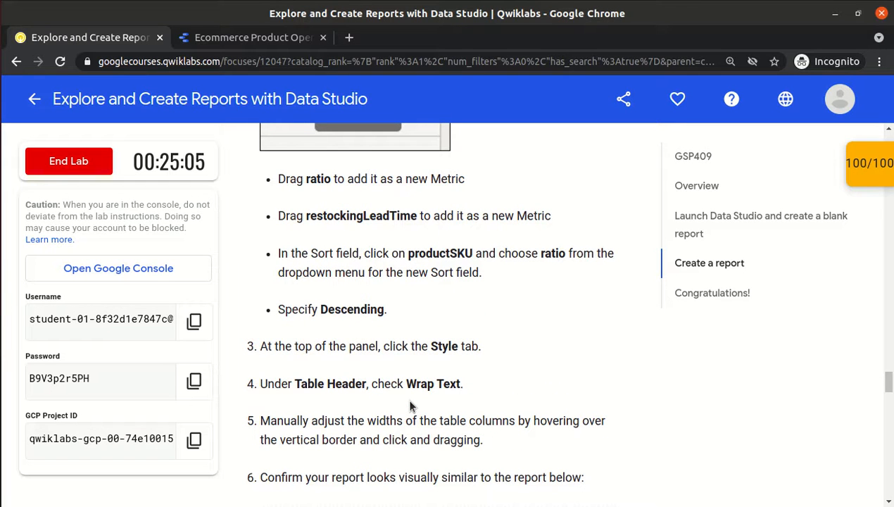
{"action": "left_click", "coordinate": [224, 38]}
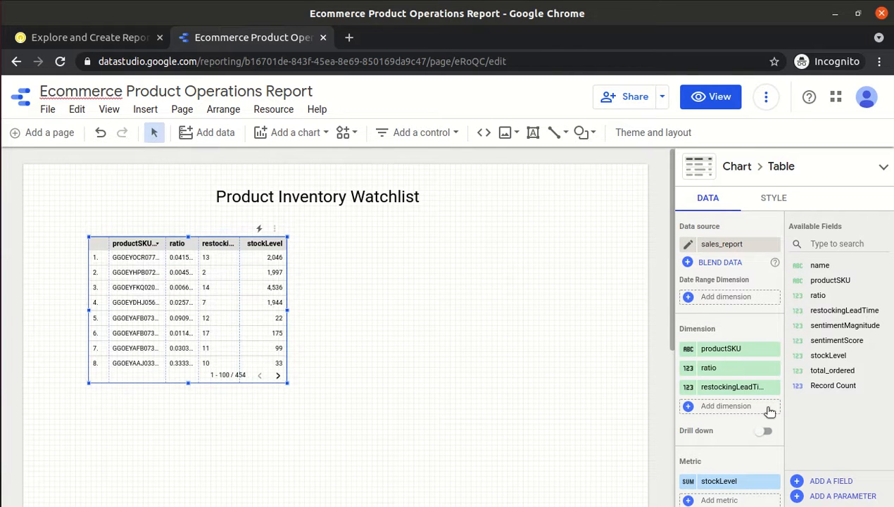
{"action": "left_click_drag", "start_coordinate": [671, 339], "coordinate": [667, 298]}
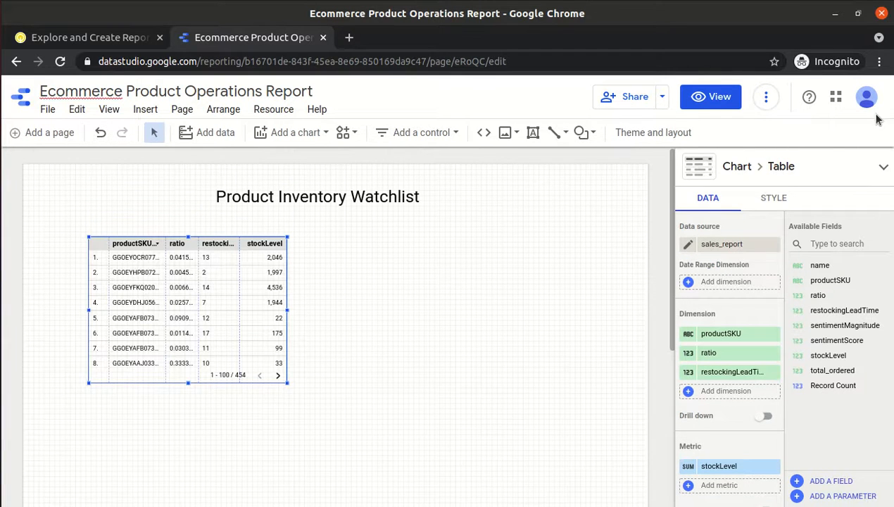
{"action": "left_click", "coordinate": [883, 166]}
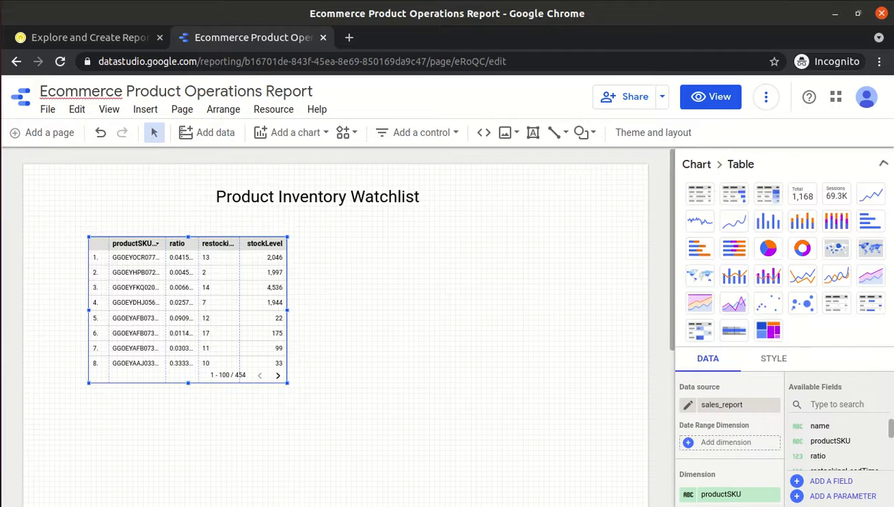
{"action": "left_click", "coordinate": [883, 165]}
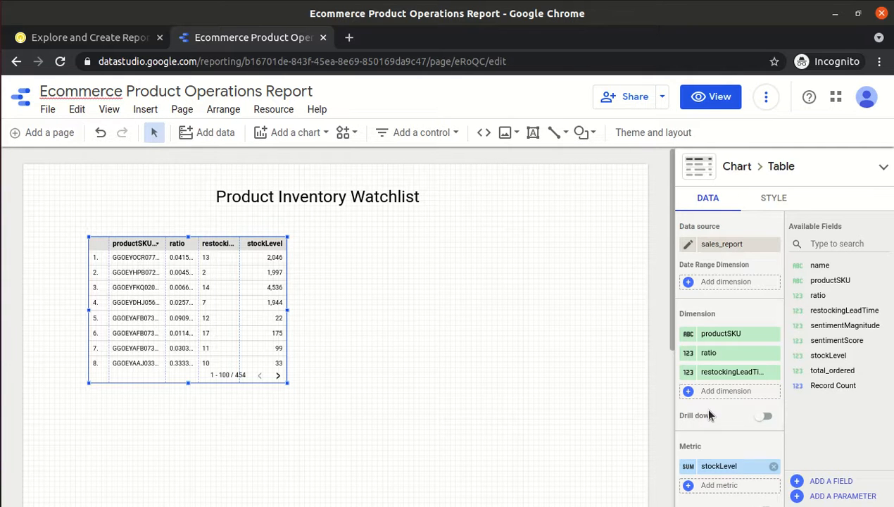
Remove ratio and restockingLeadTime from the table's dimensions, and add restockingLeadTime as a metric alongside stockLevel.
{"action": "left_click", "coordinate": [774, 353]}
{"action": "left_click", "coordinate": [773, 353]}
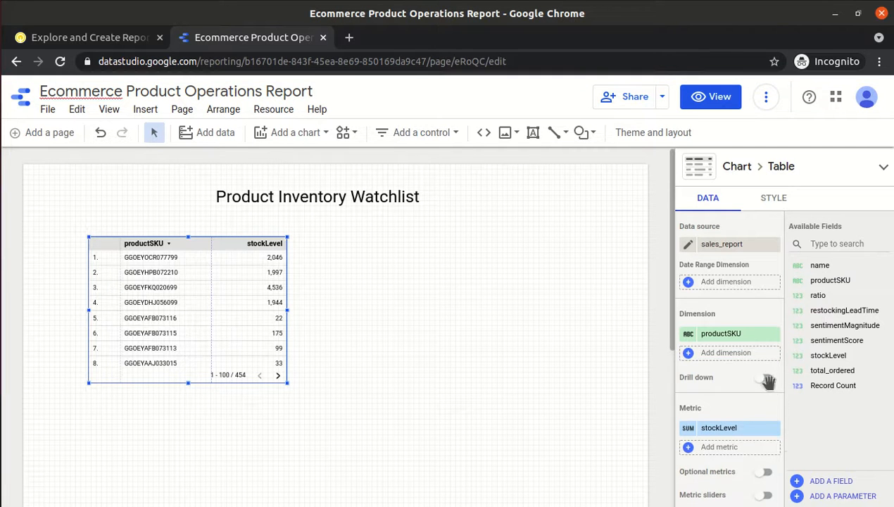
{"action": "left_click_drag", "start_coordinate": [810, 295], "coordinate": [721, 448]}
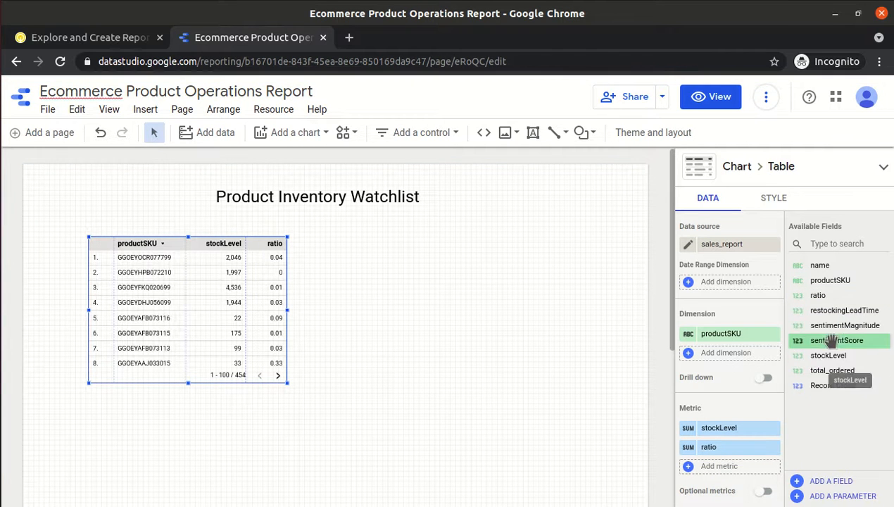
{"action": "left_click_drag", "start_coordinate": [833, 311], "coordinate": [748, 463]}
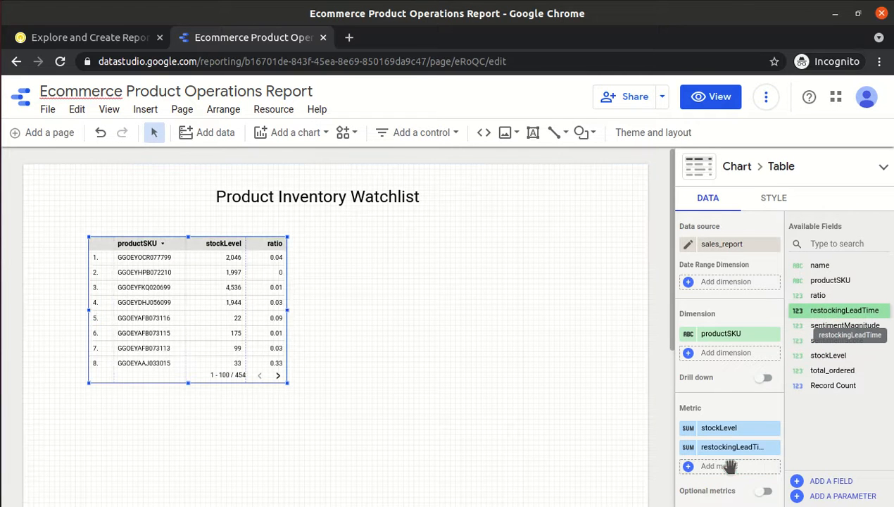
{"action": "left_click", "coordinate": [688, 466]}
{"action": "left_click", "coordinate": [742, 446]}
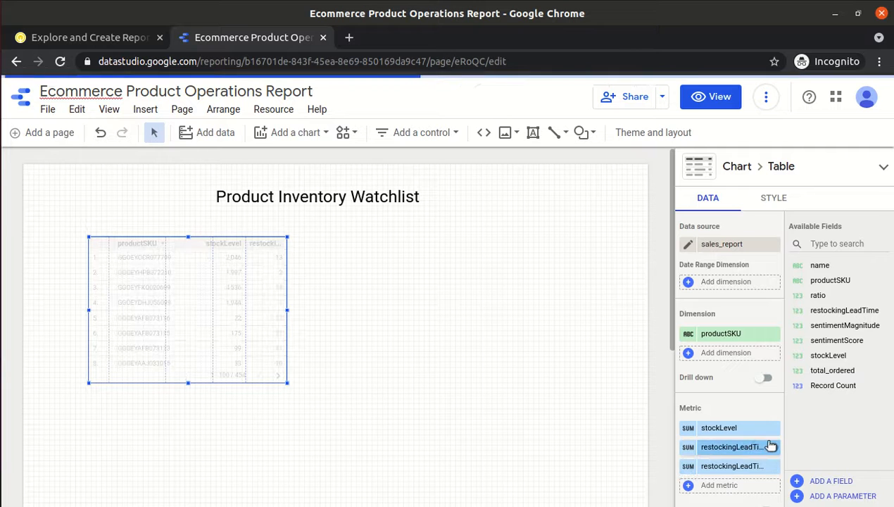
{"action": "left_click", "coordinate": [724, 429]}
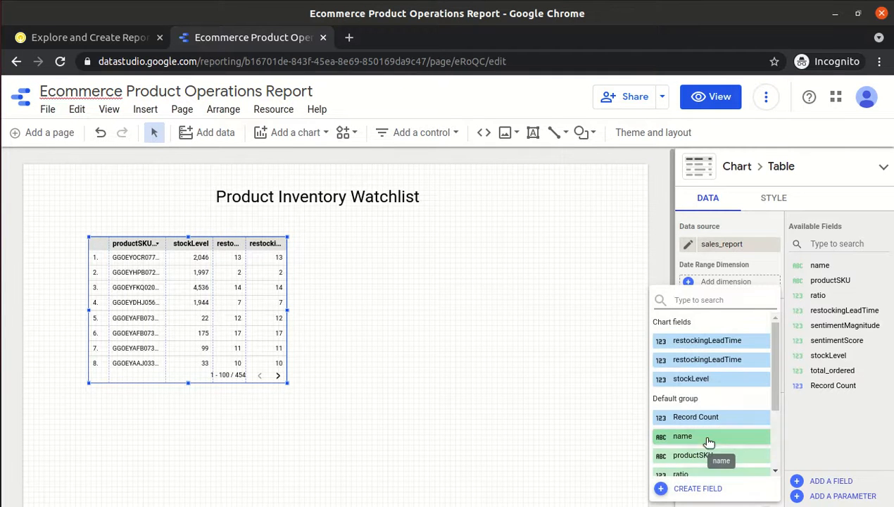
{"action": "left_click", "coordinate": [572, 452]}
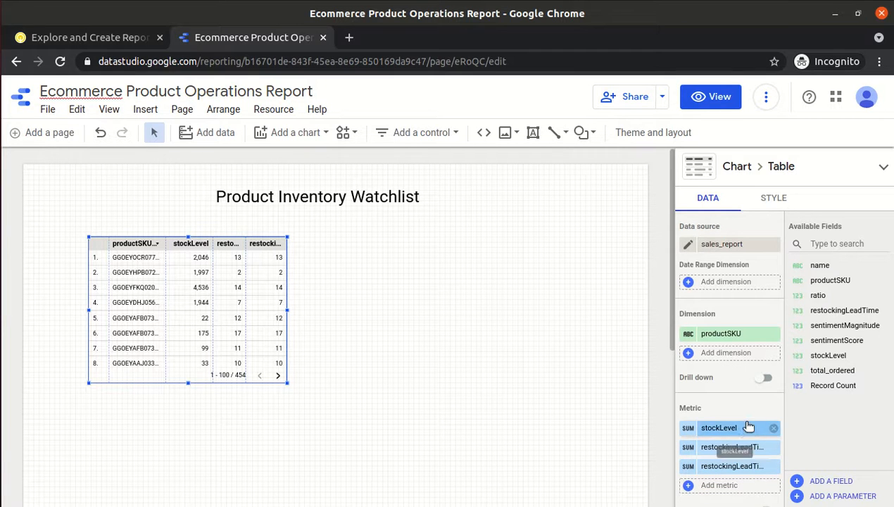
{"action": "left_click", "coordinate": [774, 467]}
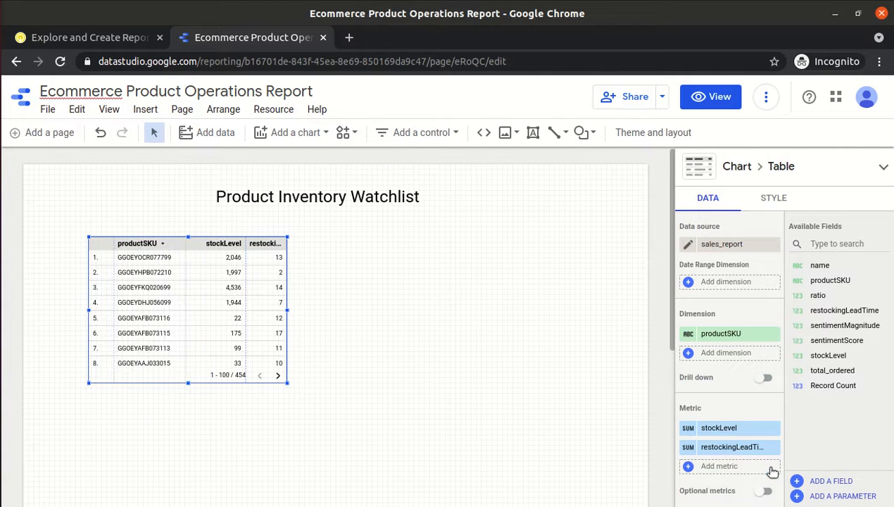
Add ratio to the table as a metric and check the lab's metric and sorting instructions.
{"action": "left_click", "coordinate": [688, 467]}
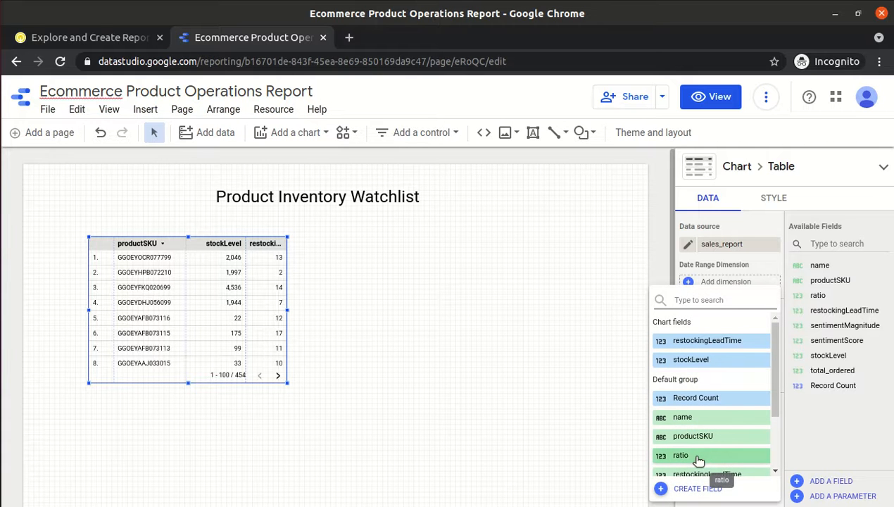
{"action": "left_click", "coordinate": [698, 457]}
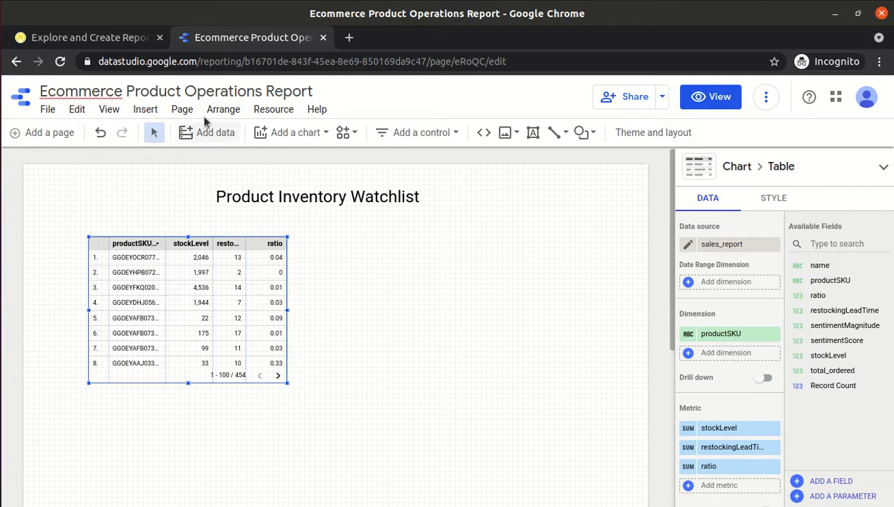
{"action": "left_click", "coordinate": [92, 40]}
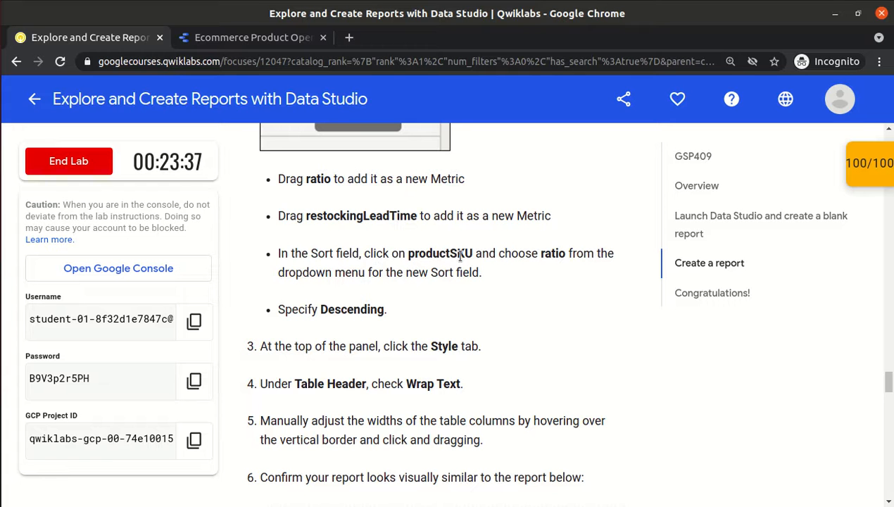
{"action": "left_click", "coordinate": [215, 35]}
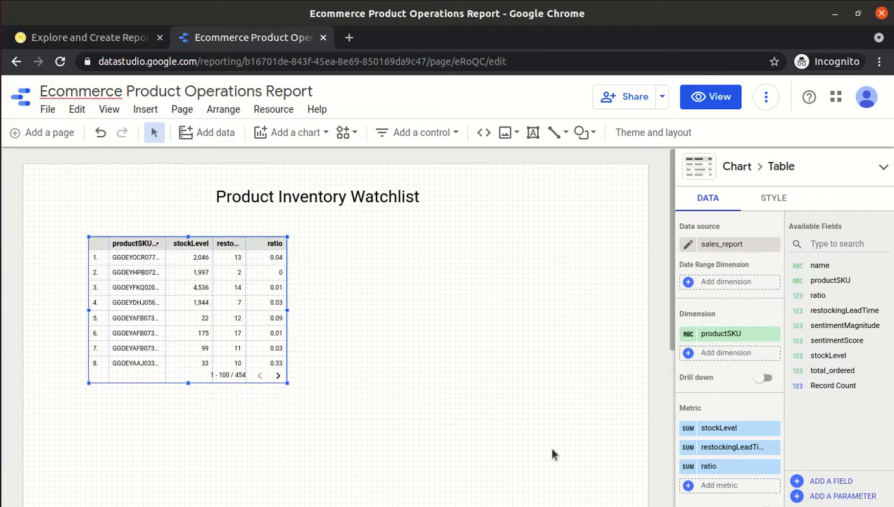
Set the numeric type of the table's ratio metric to Percent.
{"action": "left_click", "coordinate": [688, 467]}
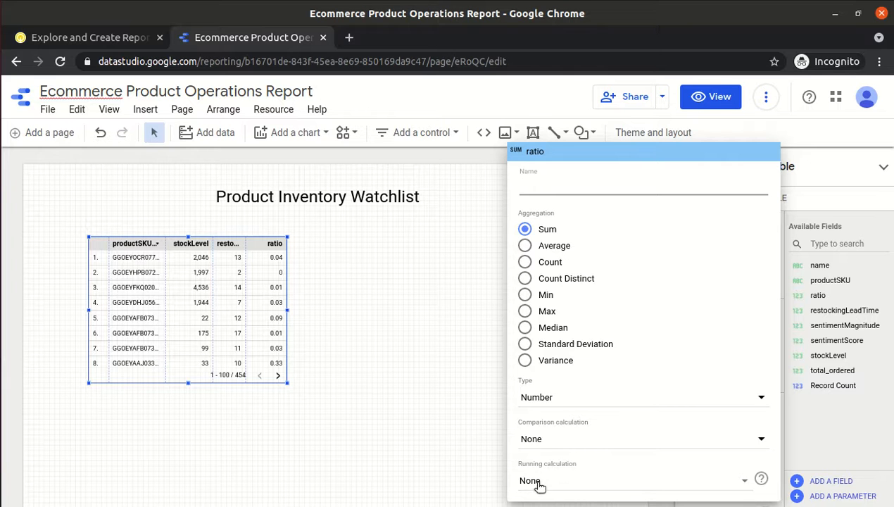
{"action": "left_click", "coordinate": [556, 398]}
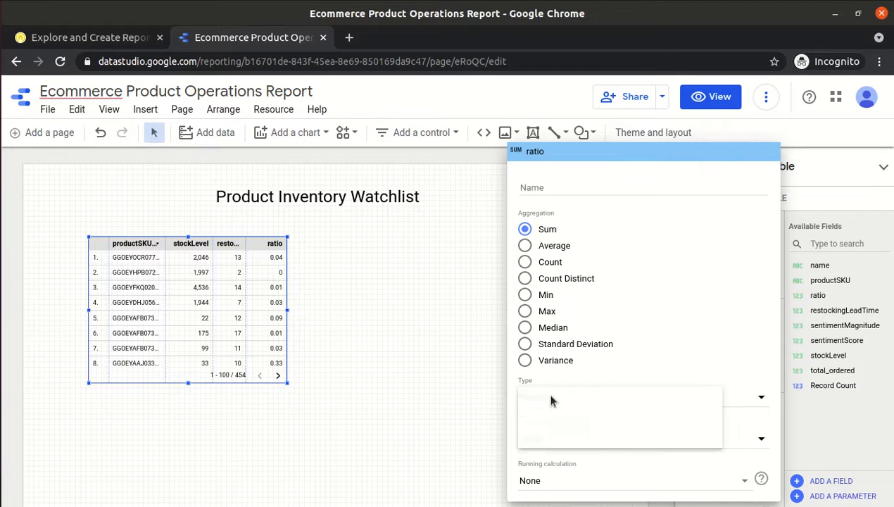
{"action": "mouse_move", "coordinate": [572, 412]}
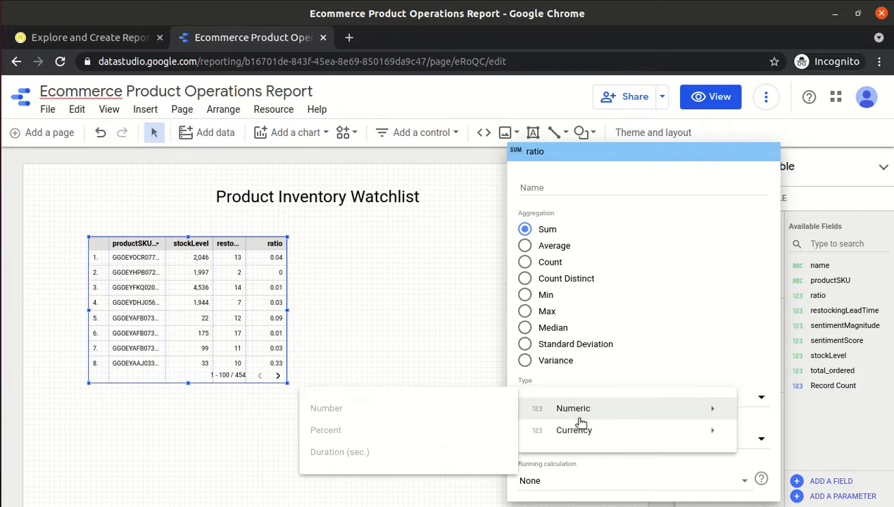
{"action": "left_click", "coordinate": [433, 431]}
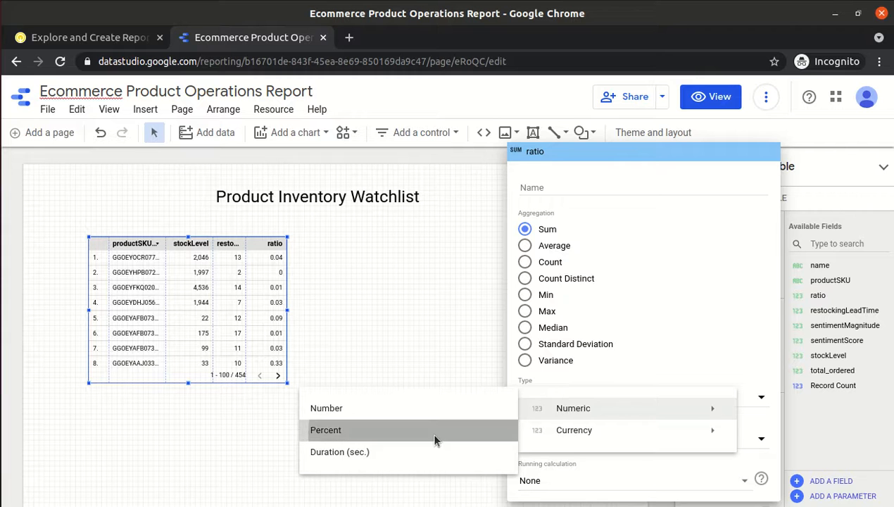
{"action": "left_click", "coordinate": [359, 353]}
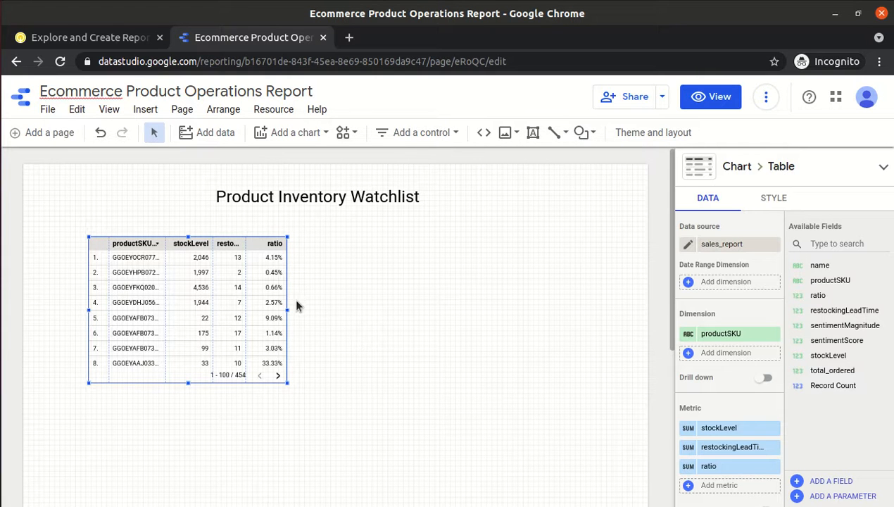
Look through the table's drill-down option, the available chart types, and the sales_report data source's parameter form and field list.
{"action": "left_click", "coordinate": [762, 379]}
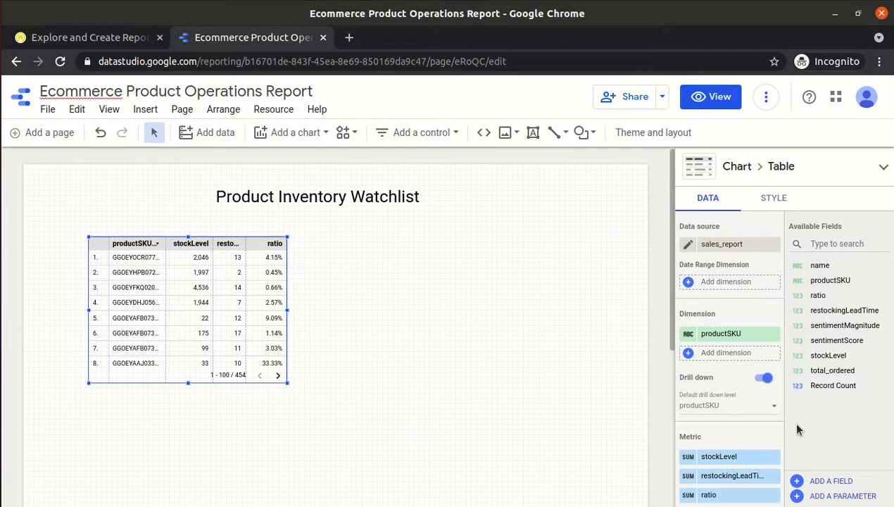
{"action": "left_click", "coordinate": [764, 377]}
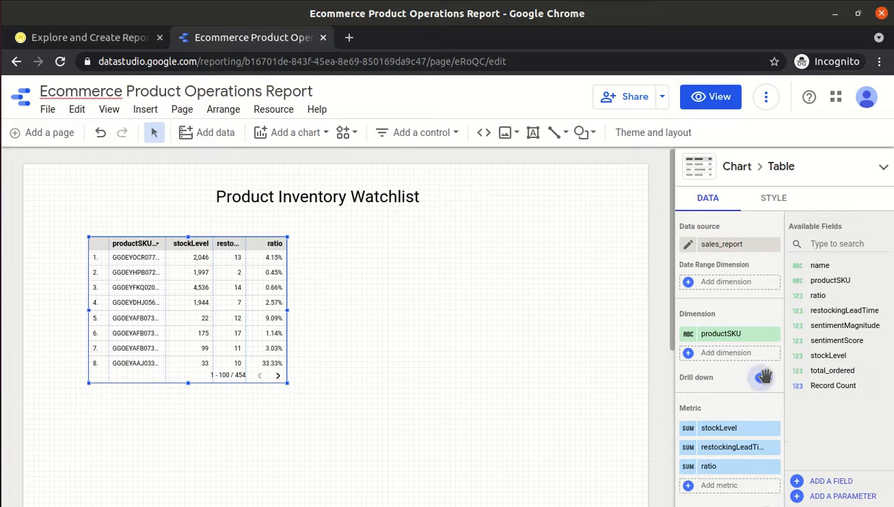
{"action": "left_click", "coordinate": [705, 169]}
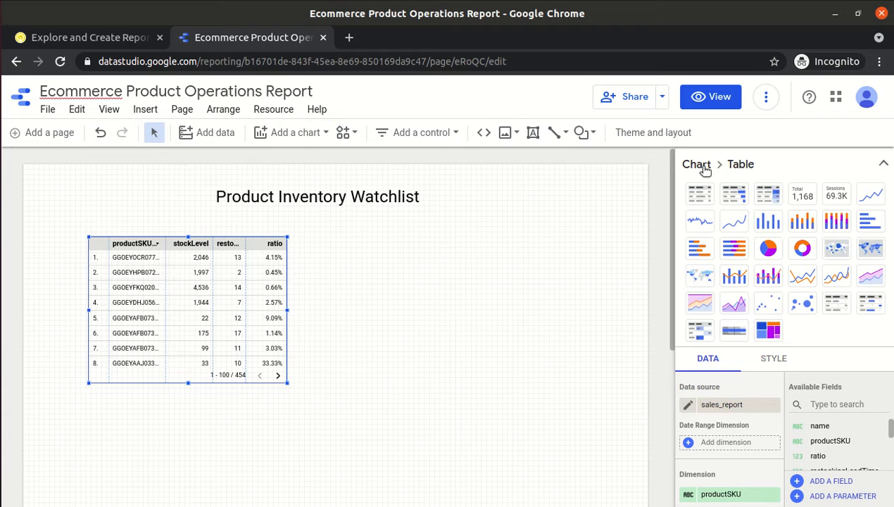
{"action": "mouse_move", "coordinate": [891, 435]}
{"action": "left_mouse_down"}
{"action": "mouse_move", "coordinate": [891, 454]}
{"action": "mouse_move", "coordinate": [890, 427]}
{"action": "left_mouse_up"}
{"action": "left_click", "coordinate": [883, 167]}
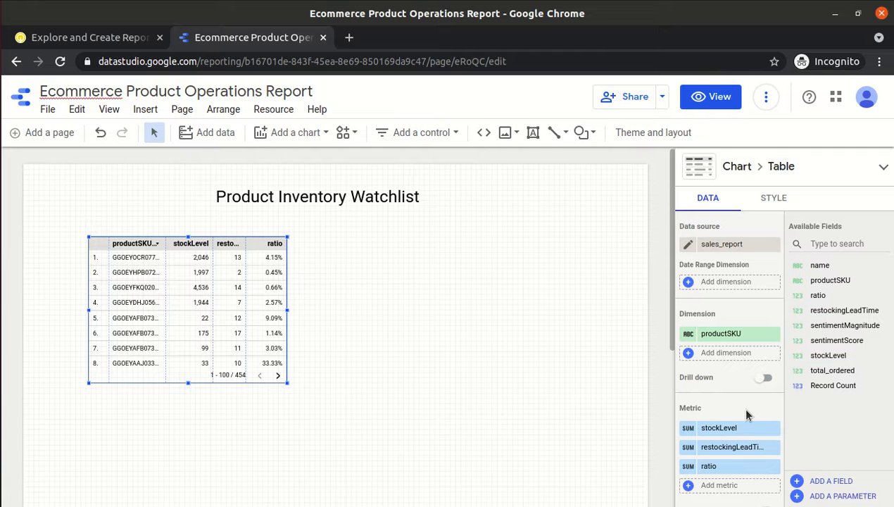
{"action": "left_click", "coordinate": [799, 496]}
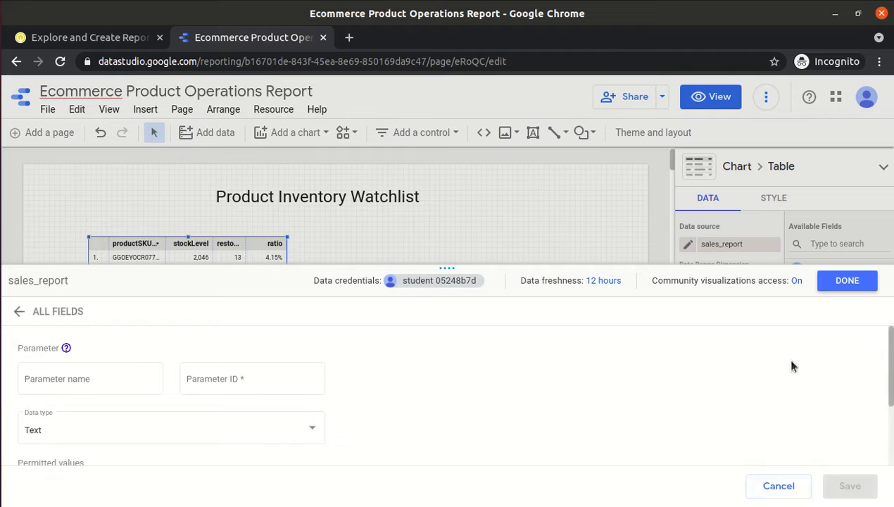
{"action": "left_click", "coordinate": [779, 487]}
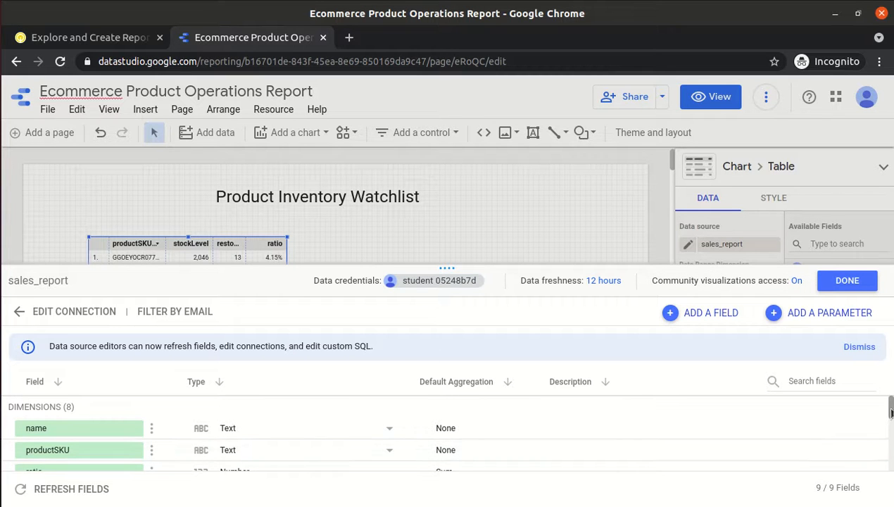
{"action": "left_click_drag", "start_coordinate": [890, 413], "coordinate": [890, 468]}
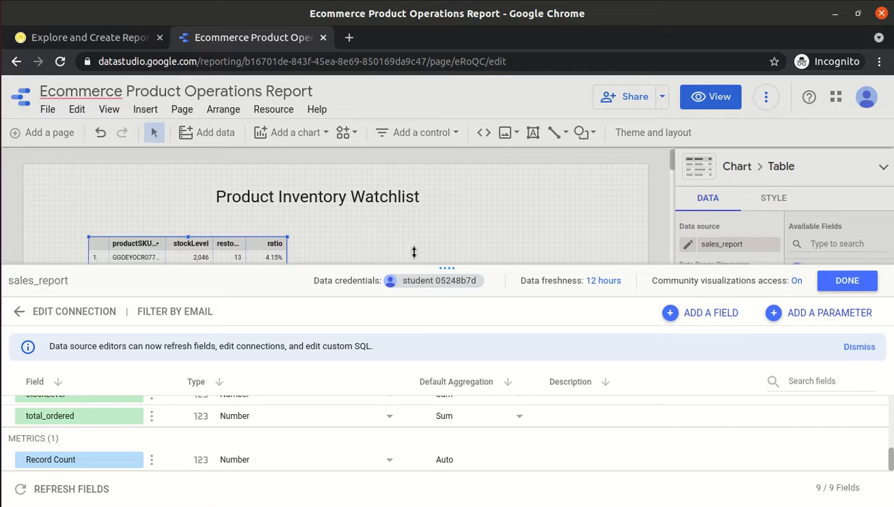
{"action": "left_click", "coordinate": [846, 289]}
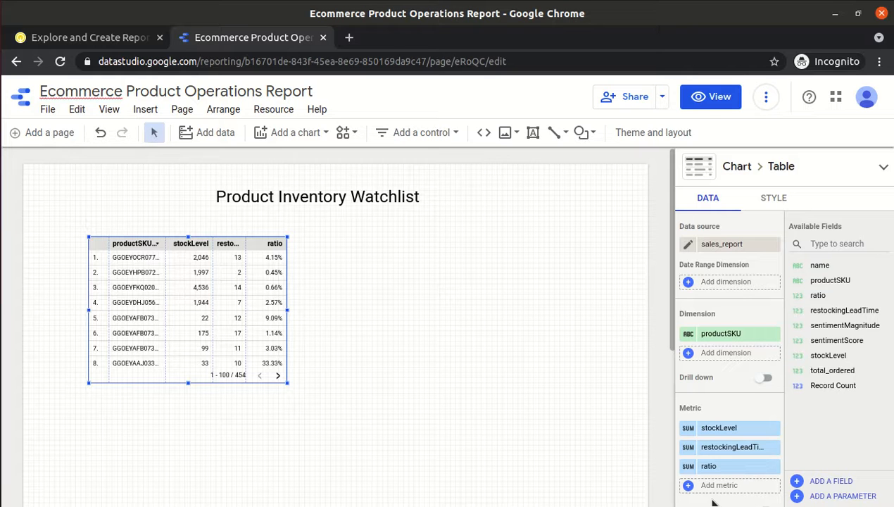
Look through the table's style options for header, footer, dimensions and metrics, and find its sort settings.
{"action": "left_click_drag", "start_coordinate": [669, 295], "coordinate": [659, 262]}
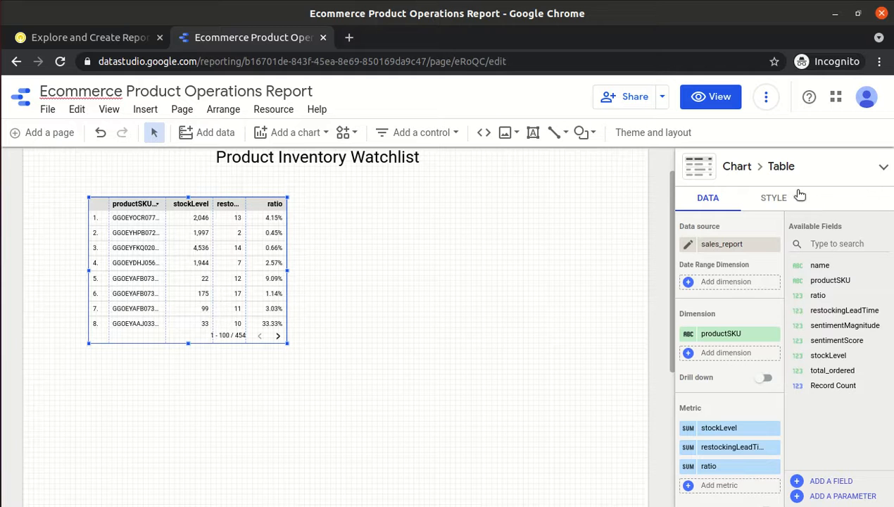
{"action": "left_click", "coordinate": [773, 200]}
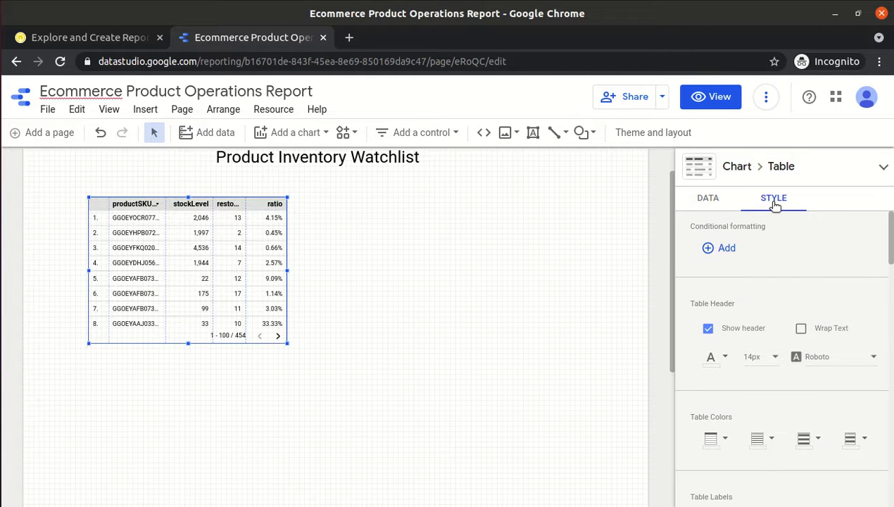
{"action": "left_click_drag", "start_coordinate": [890, 236], "coordinate": [891, 398]}
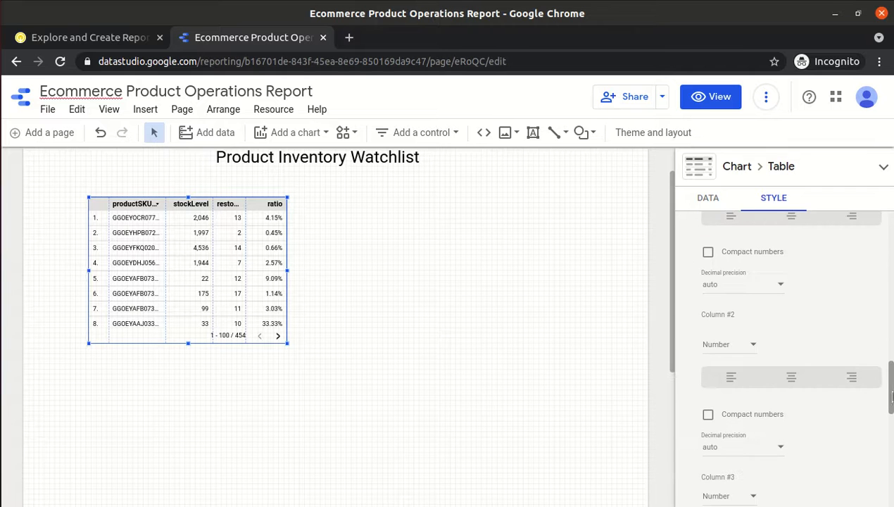
{"action": "left_click", "coordinate": [708, 200]}
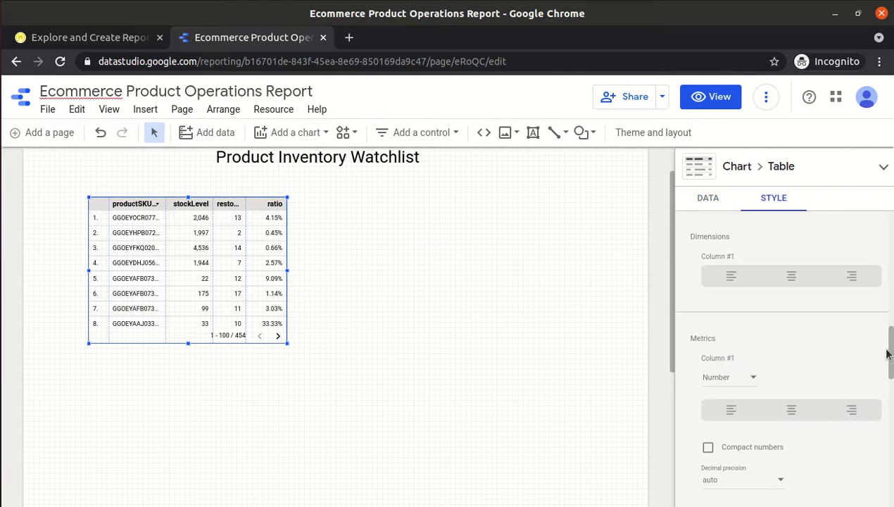
{"action": "scroll", "coordinate": [782, 352], "scroll_direction": "up", "scroll_amount": 5}
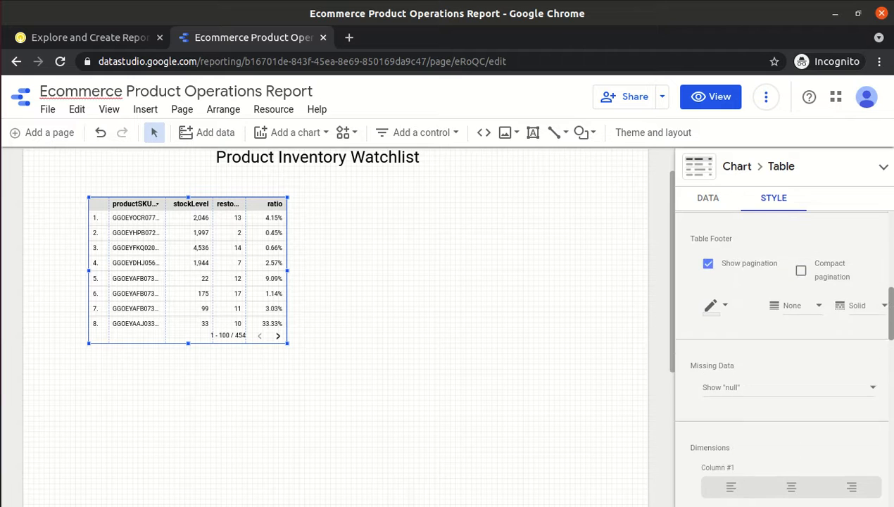
{"action": "left_click", "coordinate": [707, 199]}
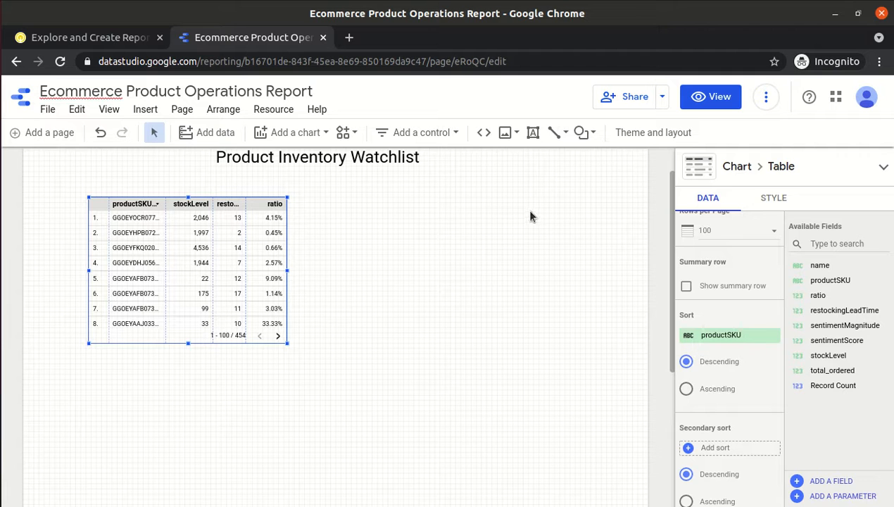
Check the lab's sorting instructions and sort the table by ratio in descending order.
{"action": "left_click", "coordinate": [100, 36]}
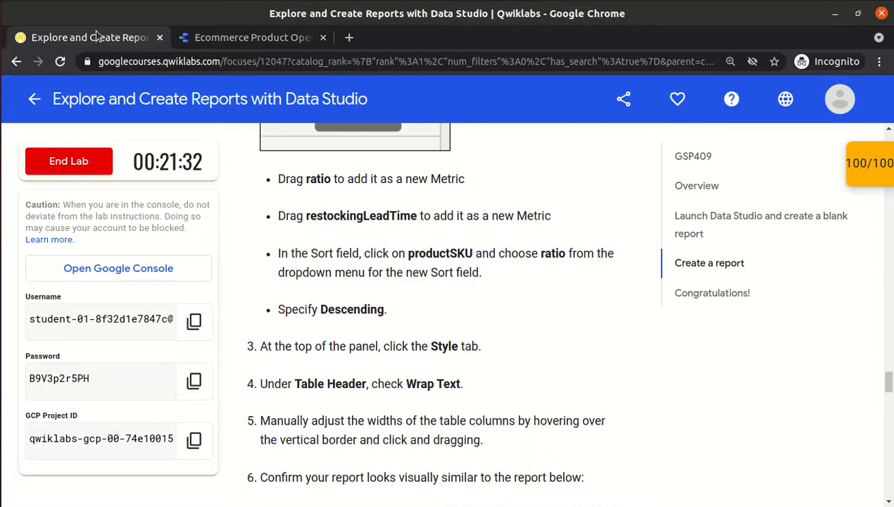
{"action": "left_click", "coordinate": [202, 41]}
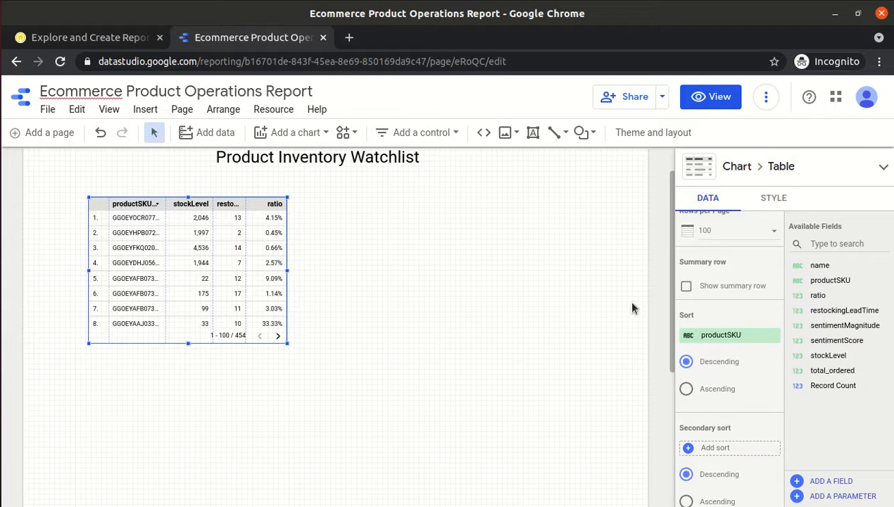
{"action": "left_click", "coordinate": [714, 336]}
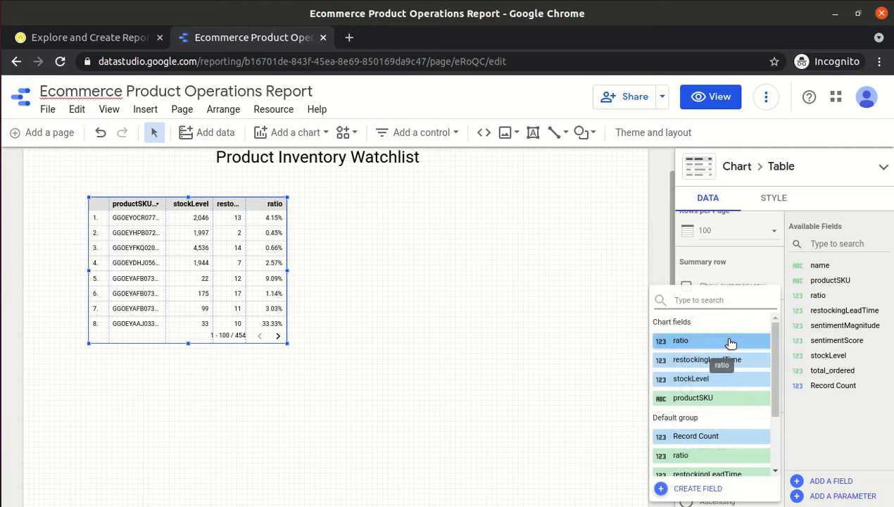
{"action": "left_click", "coordinate": [731, 341]}
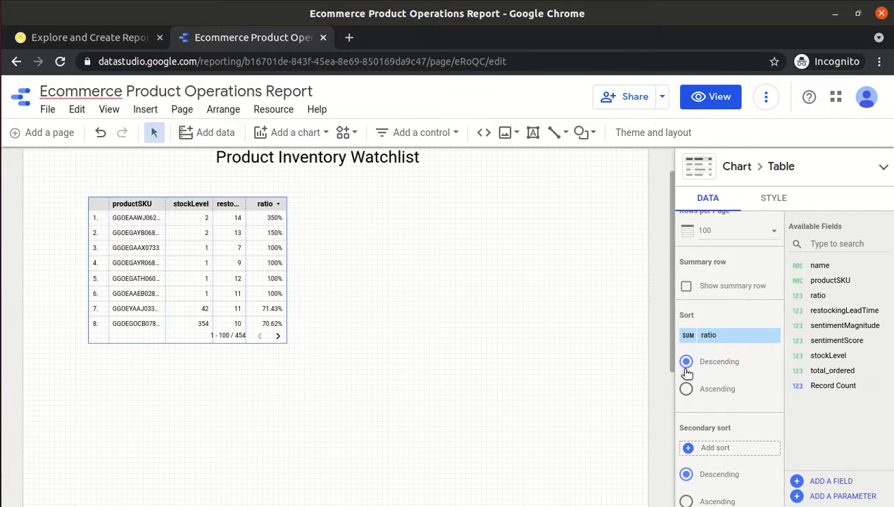
{"action": "left_click", "coordinate": [687, 388]}
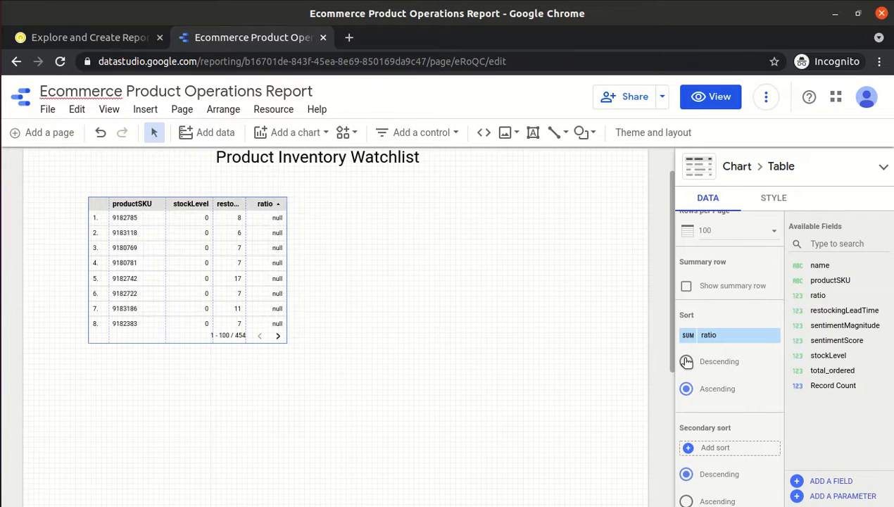
{"action": "left_click", "coordinate": [686, 361]}
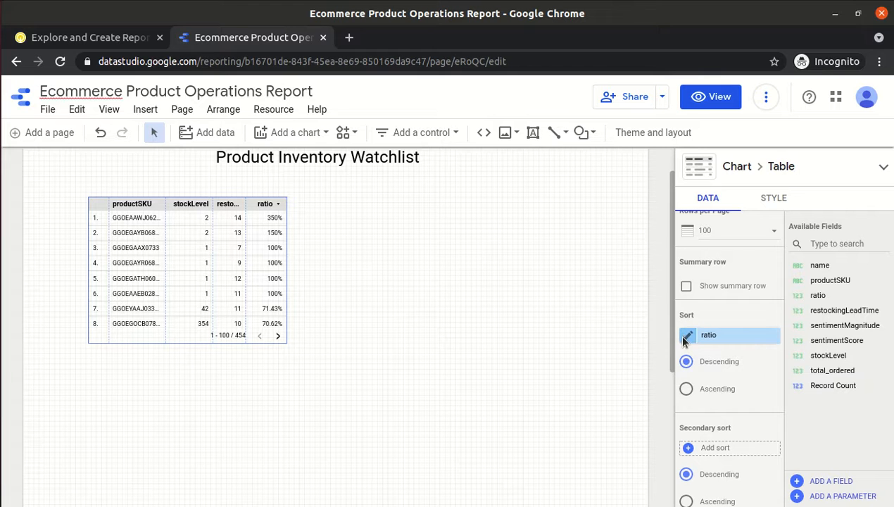
Set the aggregation of the table's ratio sort field to Count.
{"action": "left_click", "coordinate": [686, 336]}
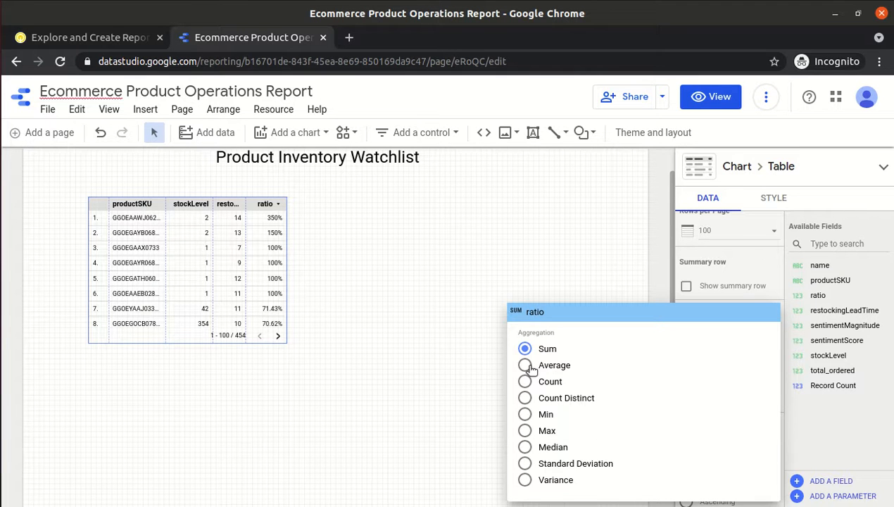
{"action": "left_click", "coordinate": [524, 382]}
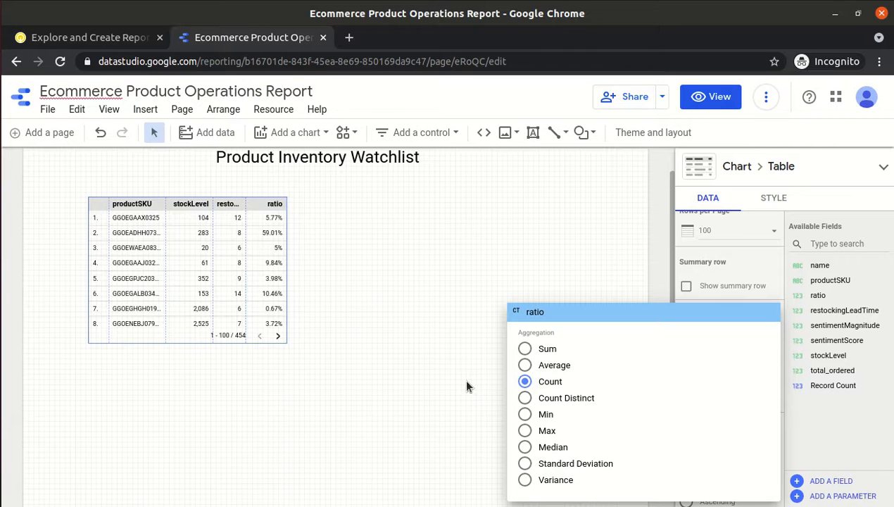
{"action": "left_click", "coordinate": [466, 386]}
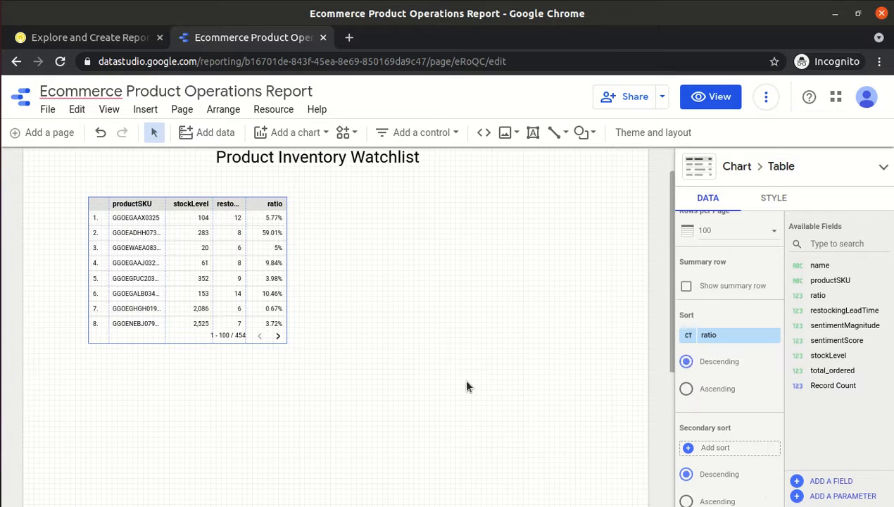
Switch the table's ratio sort to ascending and back to descending.
{"action": "left_click", "coordinate": [688, 391]}
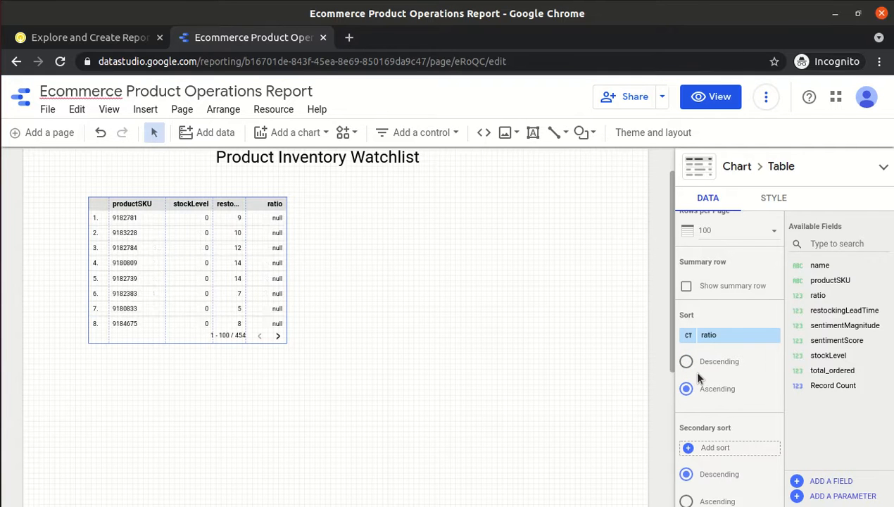
{"action": "left_click", "coordinate": [686, 362]}
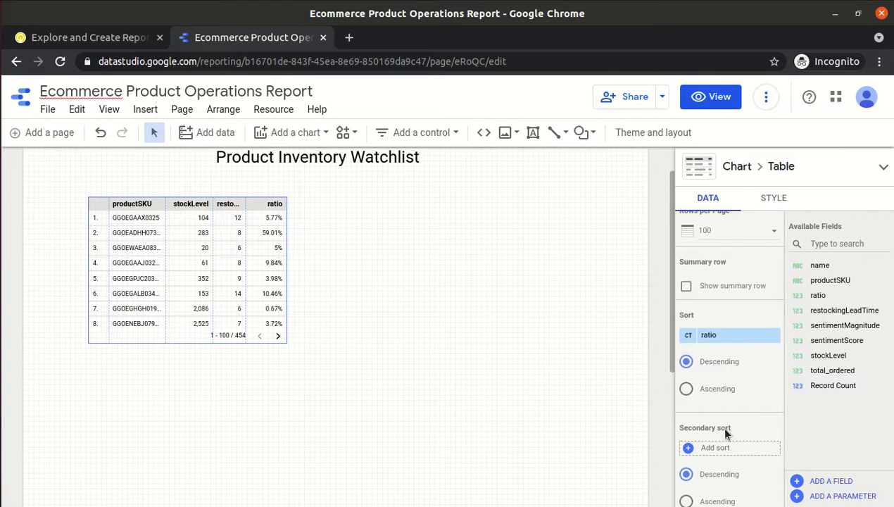
Look through the table chart's style settings and compare them with its data source, dimension and metric setup.
{"action": "left_click", "coordinate": [772, 200]}
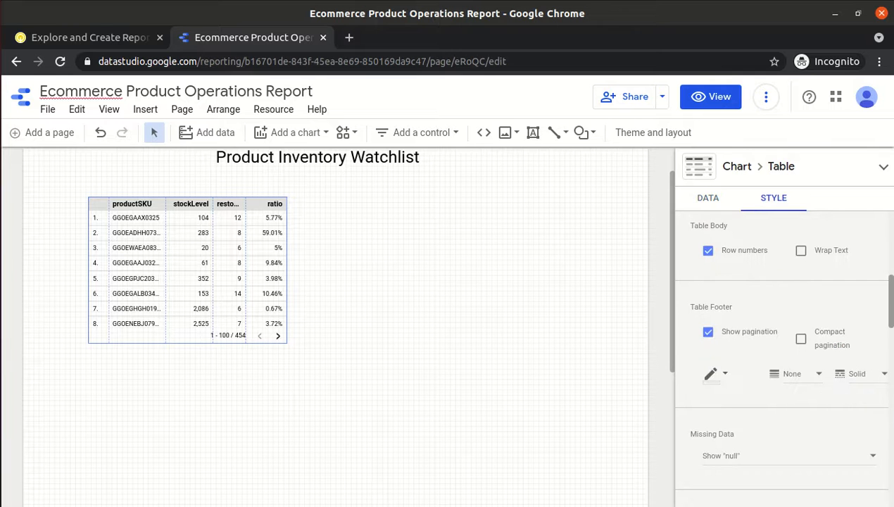
{"action": "scroll", "coordinate": [868, 344], "scroll_direction": "up", "scroll_amount": 2}
{"action": "scroll", "coordinate": [775, 357], "scroll_direction": "up", "scroll_amount": 2}
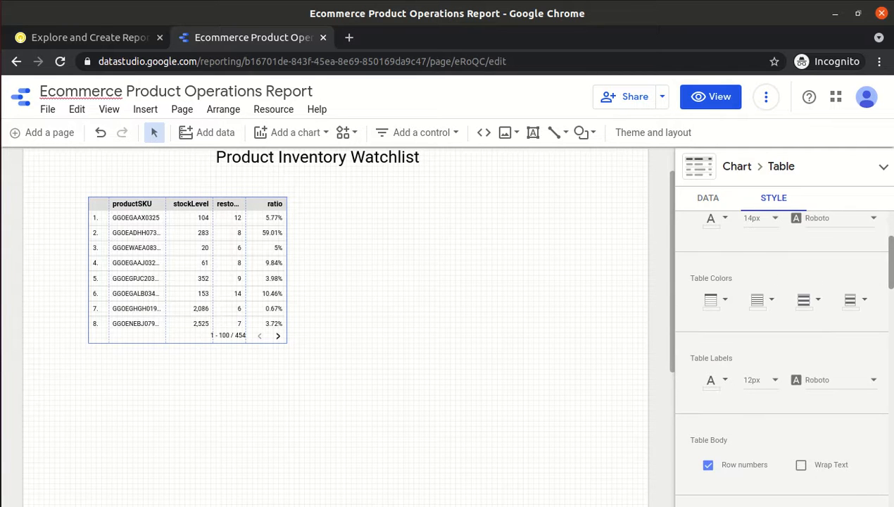
{"action": "left_click", "coordinate": [705, 203]}
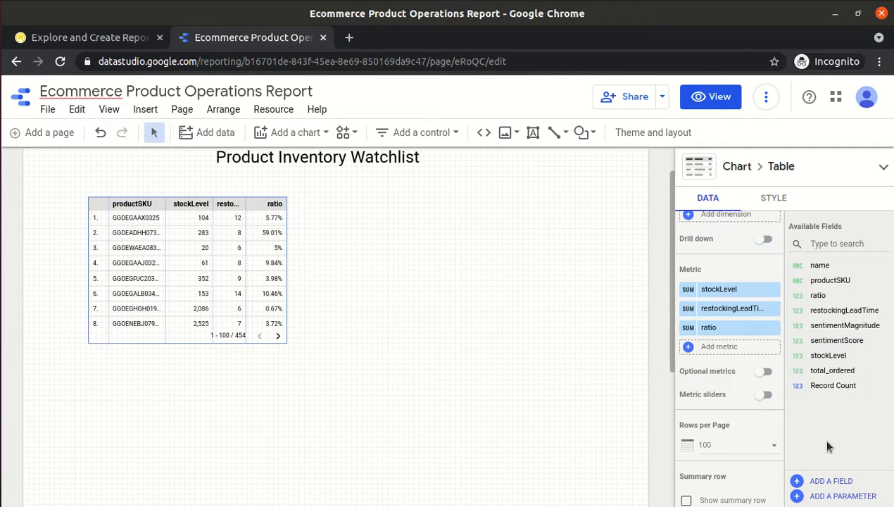
{"action": "left_click", "coordinate": [774, 198]}
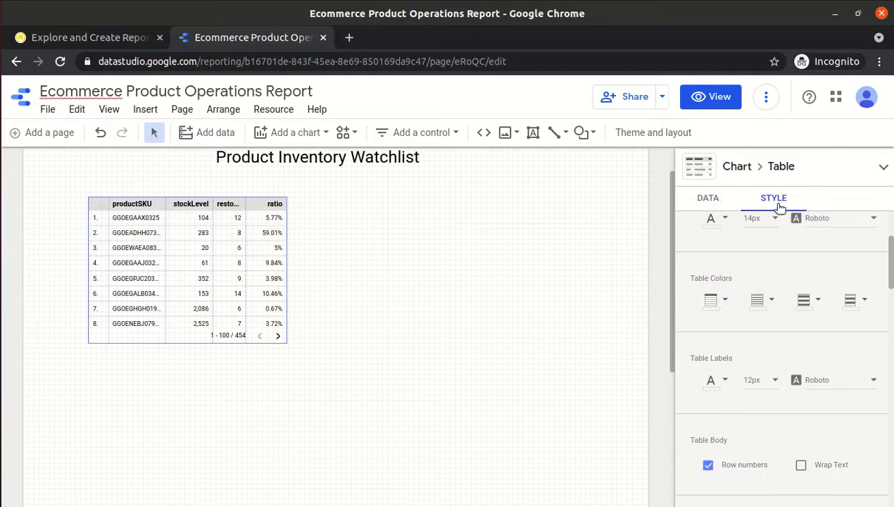
{"action": "left_click", "coordinate": [710, 198]}
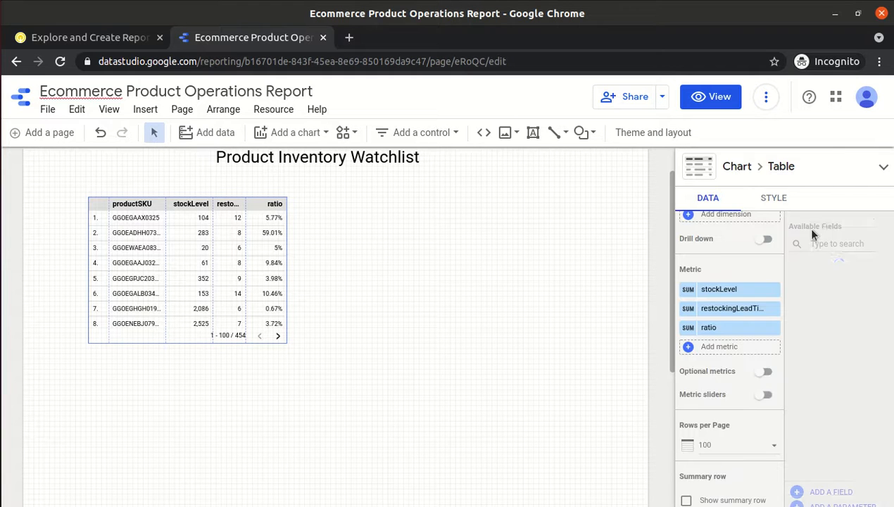
{"action": "left_click", "coordinate": [788, 201]}
{"action": "scroll", "coordinate": [891, 233], "scroll_direction": "down", "scroll_amount": 5}
{"action": "scroll", "coordinate": [891, 233], "scroll_direction": "up", "scroll_amount": 7}
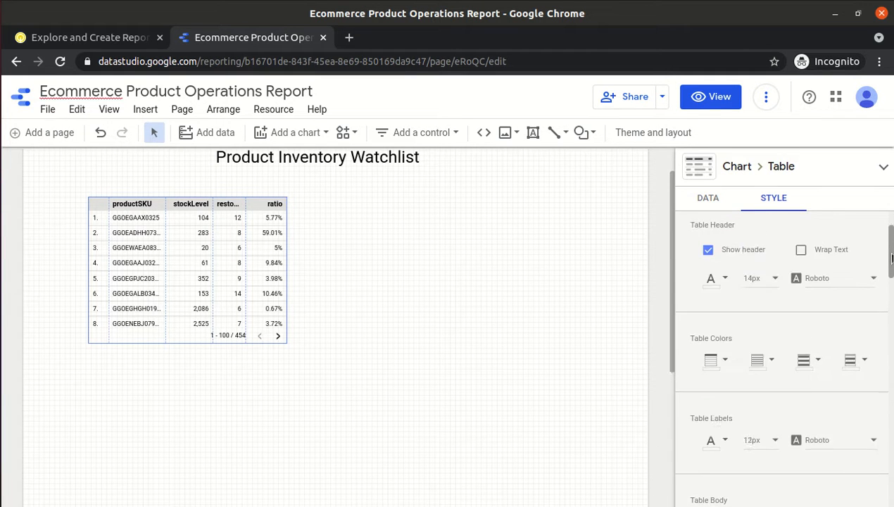
{"action": "left_click", "coordinate": [700, 204]}
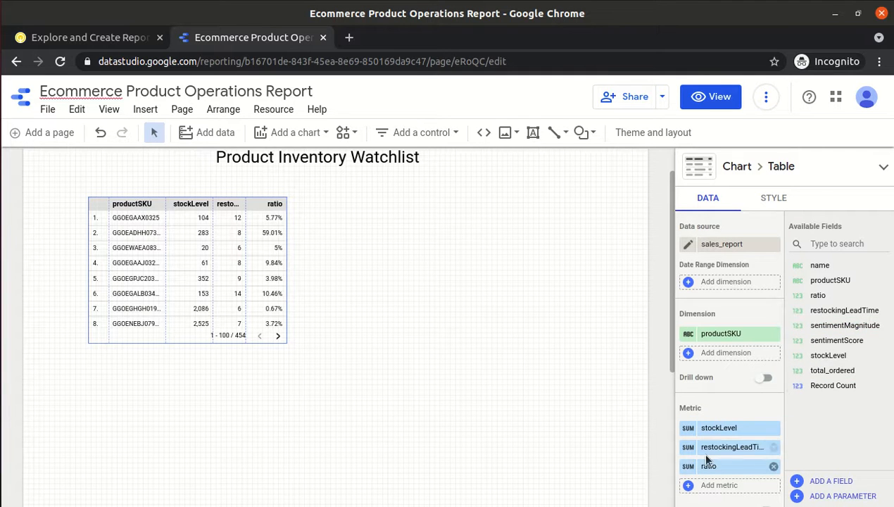
Review the Qwiklabs instructions on the table's dimension, metrics and sort field.
{"action": "left_click", "coordinate": [86, 39]}
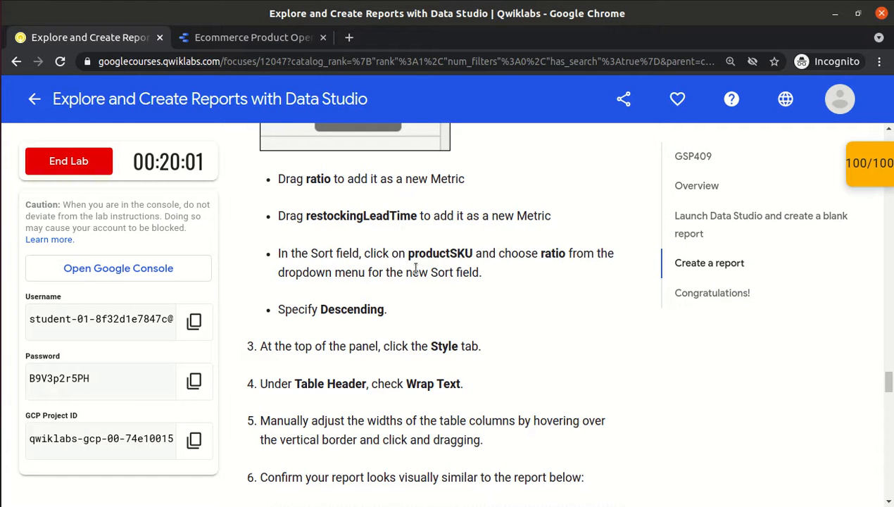
{"action": "scroll", "coordinate": [415, 270], "scroll_direction": "up", "scroll_amount": 4}
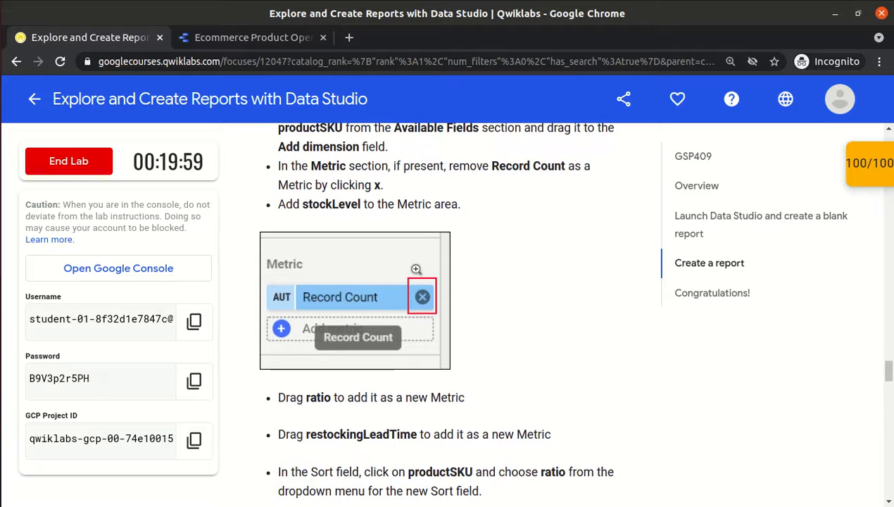
{"action": "scroll", "coordinate": [416, 270], "scroll_direction": "up", "scroll_amount": 2}
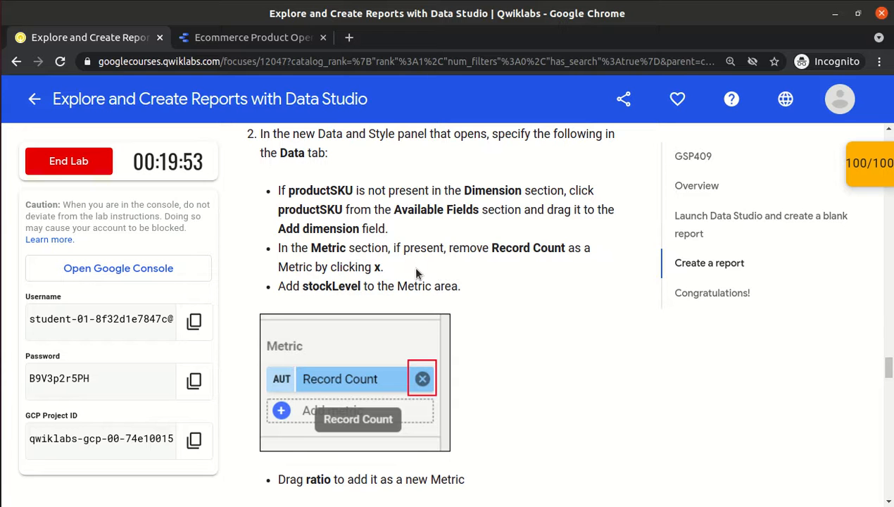
{"action": "scroll", "coordinate": [416, 273], "scroll_direction": "down", "scroll_amount": 4}
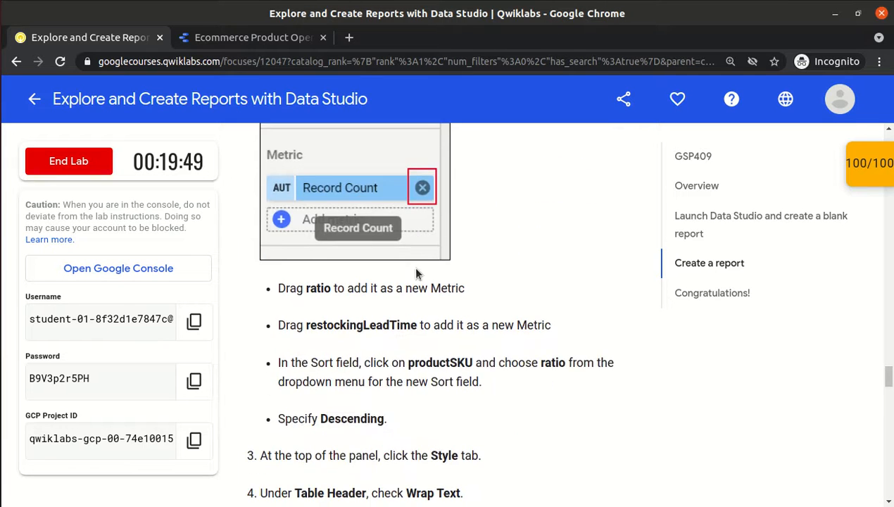
{"action": "scroll", "coordinate": [416, 270], "scroll_direction": "down", "scroll_amount": 2}
{"action": "scroll", "coordinate": [416, 270], "scroll_direction": "down", "scroll_amount": 1}
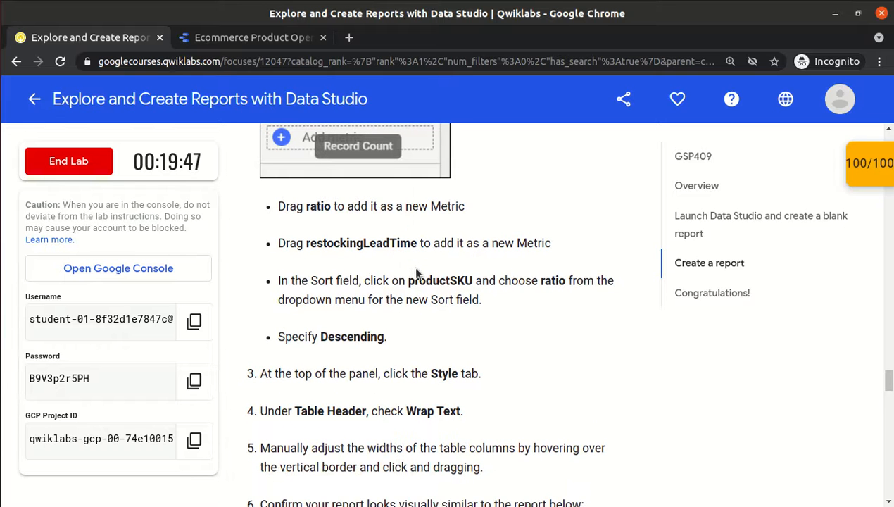
Back in the Data Studio report, remove the ratio metric from the table and add the ratio field again as a metric.
{"action": "left_click", "coordinate": [257, 41]}
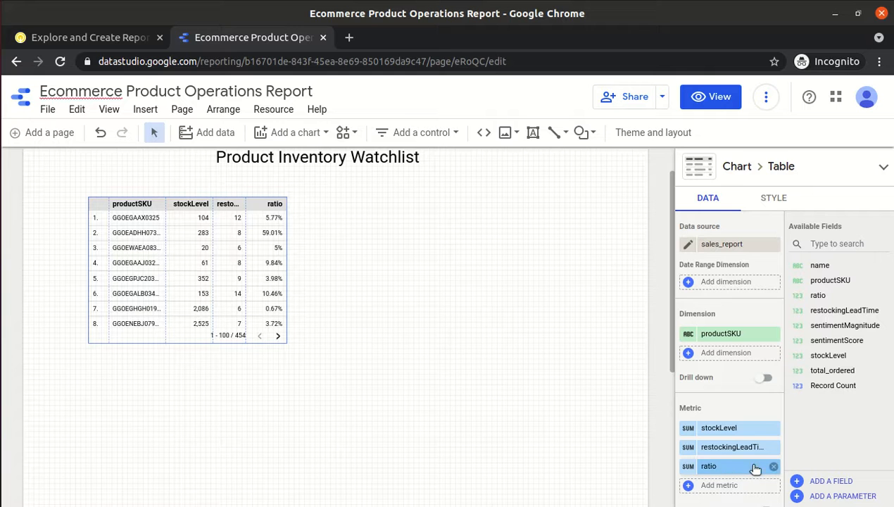
{"action": "left_click", "coordinate": [774, 468]}
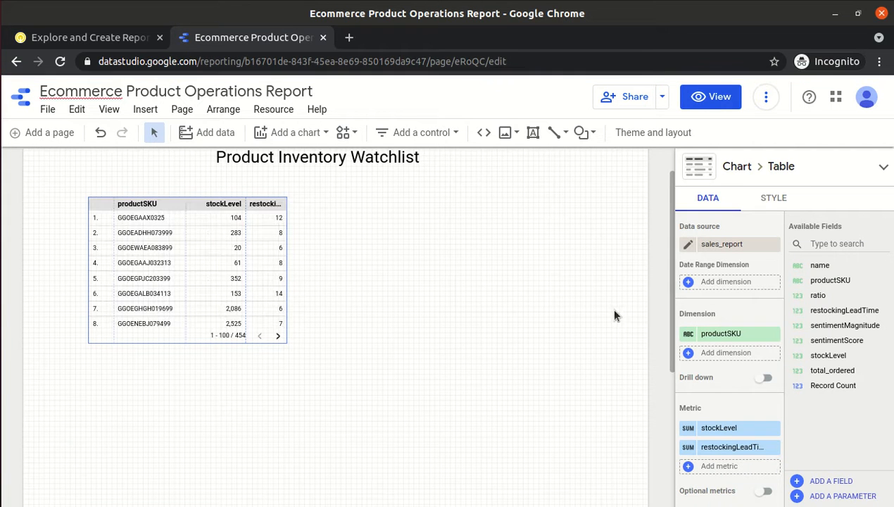
{"action": "left_click", "coordinate": [94, 40]}
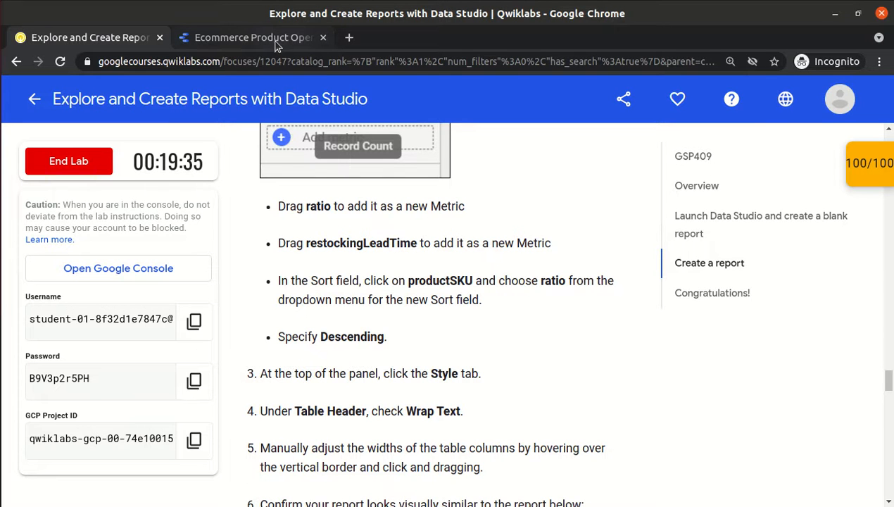
{"action": "left_click", "coordinate": [231, 42]}
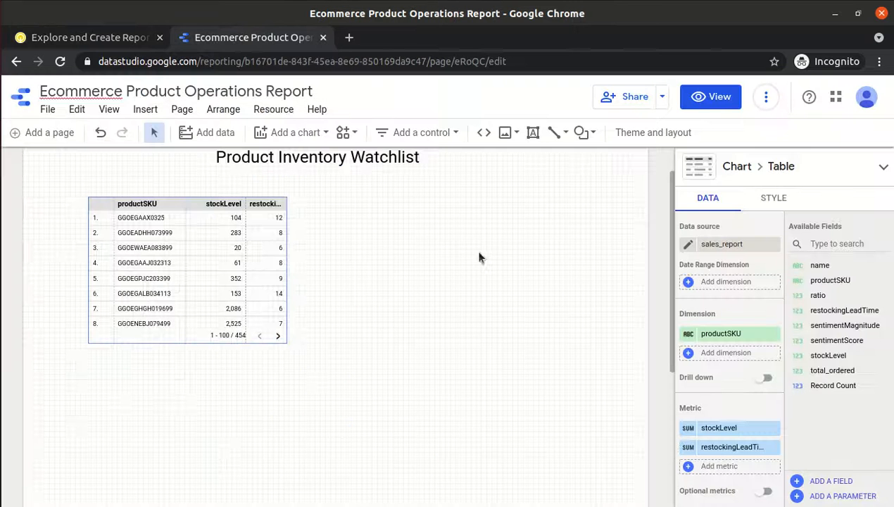
{"action": "left_click", "coordinate": [691, 468]}
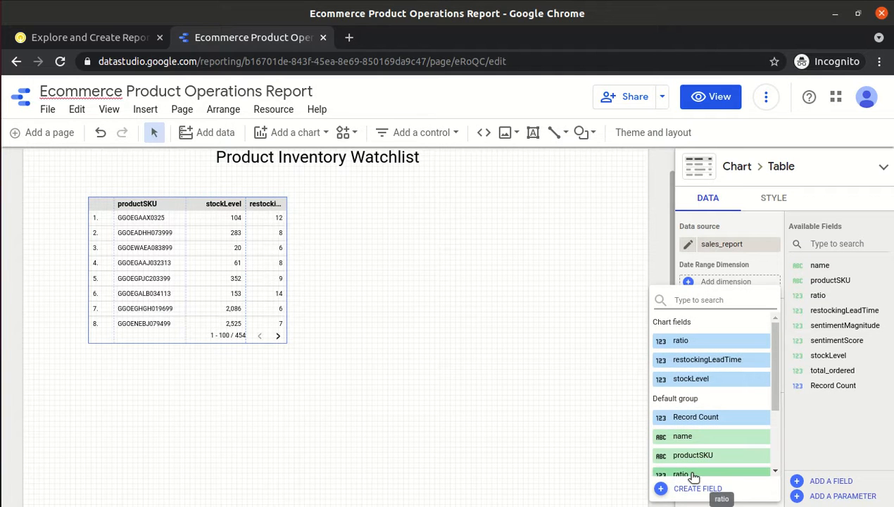
{"action": "left_click", "coordinate": [694, 475]}
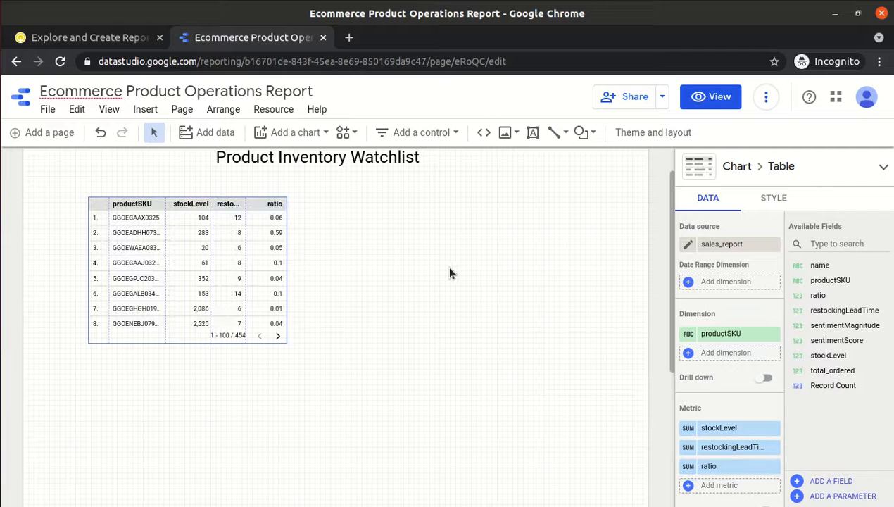
Check the lab's sort and style instructions and examine the table chart's header, body and footer style settings.
{"action": "left_click", "coordinate": [100, 36]}
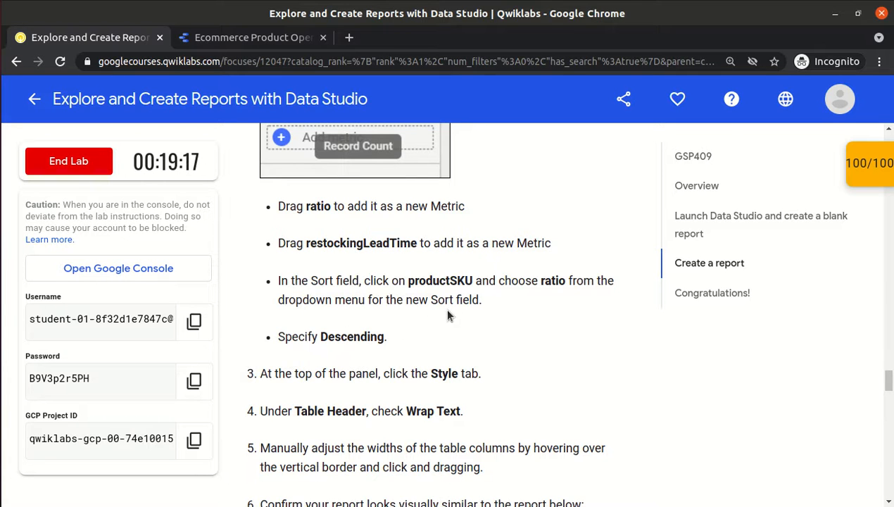
{"action": "left_click", "coordinate": [243, 38]}
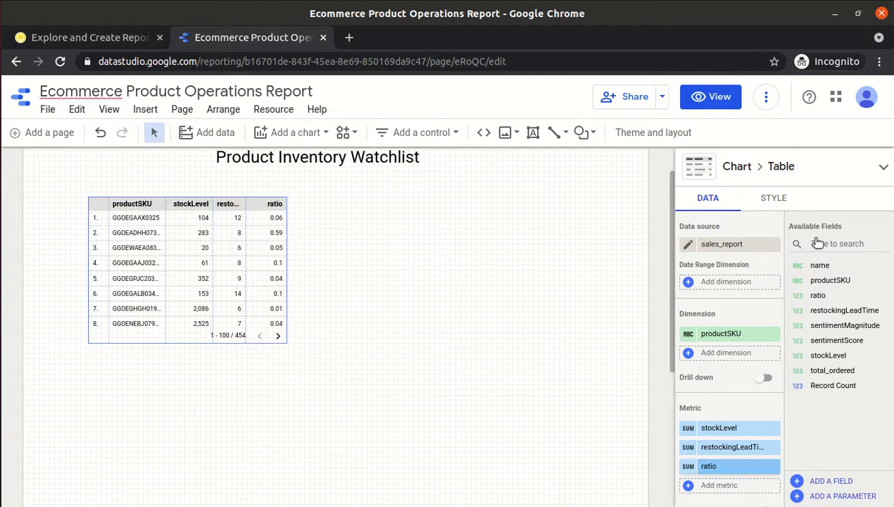
{"action": "left_click", "coordinate": [769, 202]}
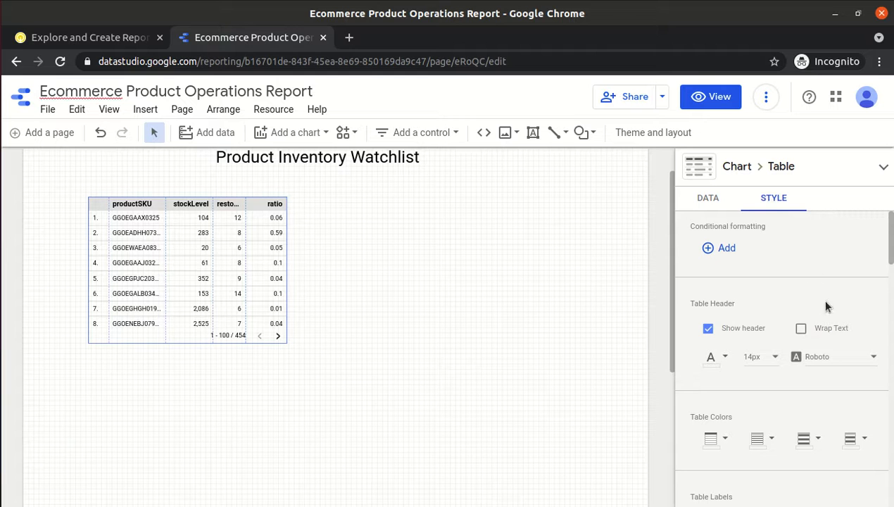
{"action": "scroll", "coordinate": [782, 352], "scroll_direction": "down", "scroll_amount": 3}
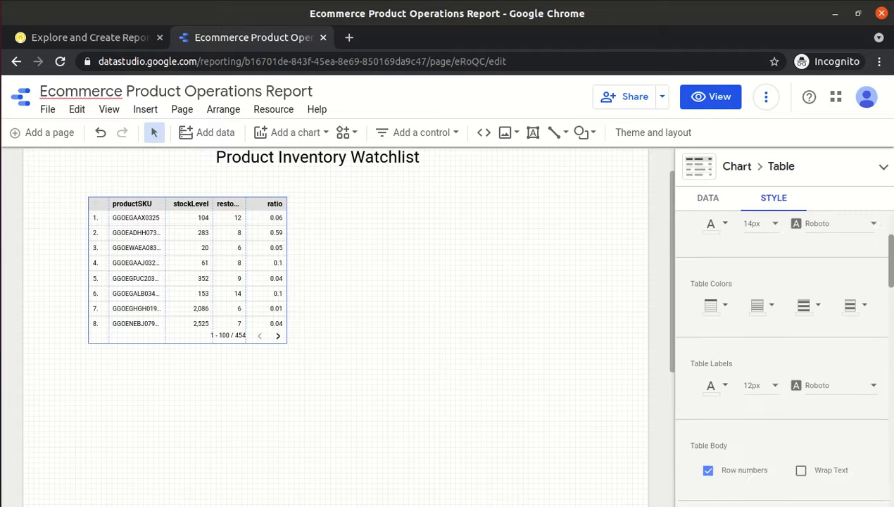
{"action": "left_click", "coordinate": [706, 201]}
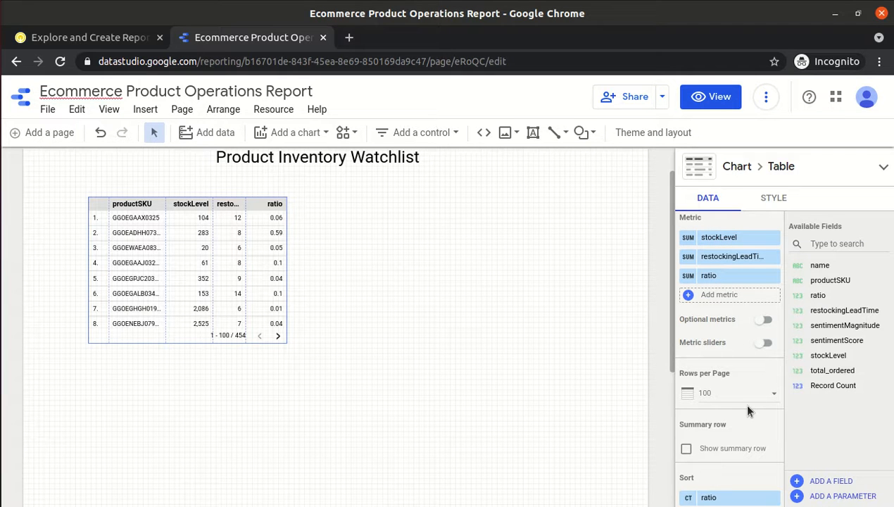
{"action": "left_click", "coordinate": [774, 198]}
{"action": "left_click_drag", "start_coordinate": [891, 270], "coordinate": [890, 291]}
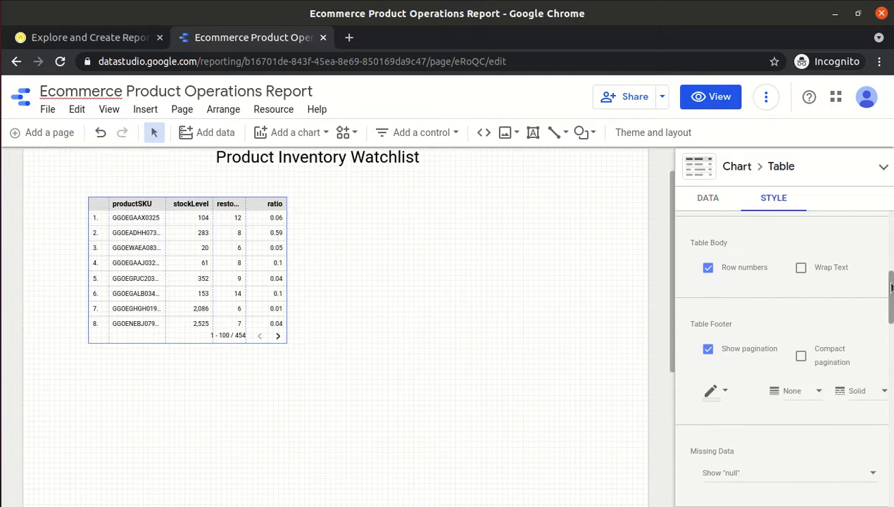
Set the table's sort field to the ratio metric listed first among the chart fields.
{"action": "left_click", "coordinate": [708, 198]}
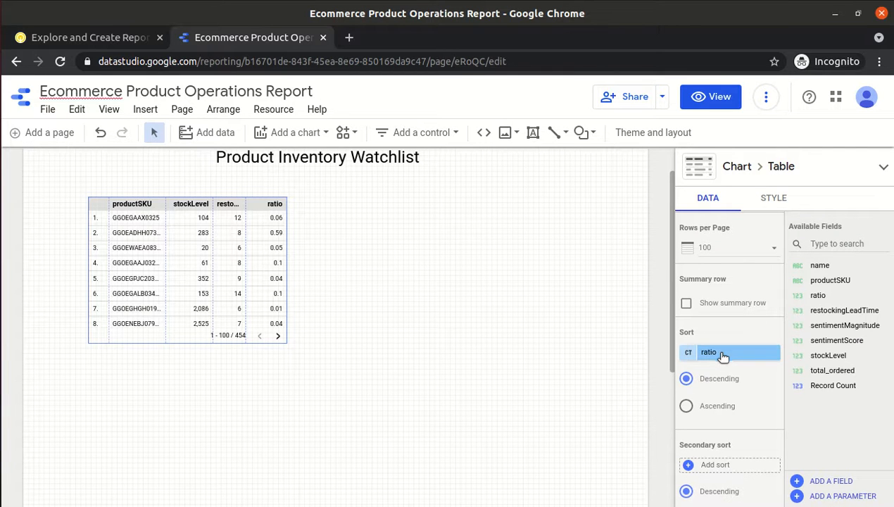
{"action": "left_click", "coordinate": [715, 352]}
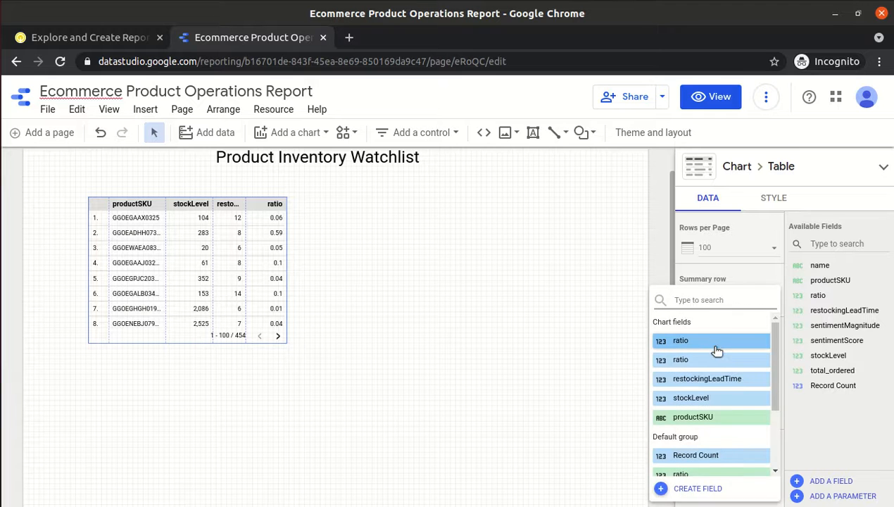
{"action": "left_click", "coordinate": [710, 342]}
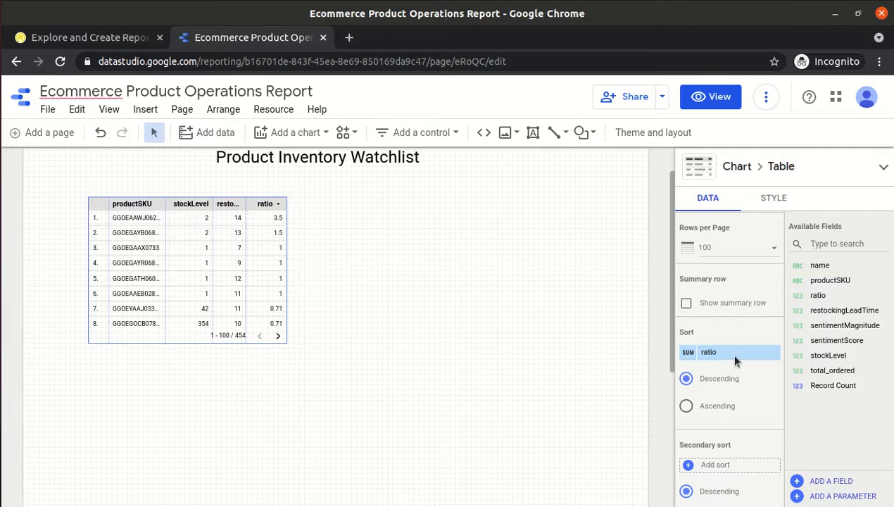
Read the lab steps on descending order and on wrapping the table header text.
{"action": "left_click", "coordinate": [89, 38]}
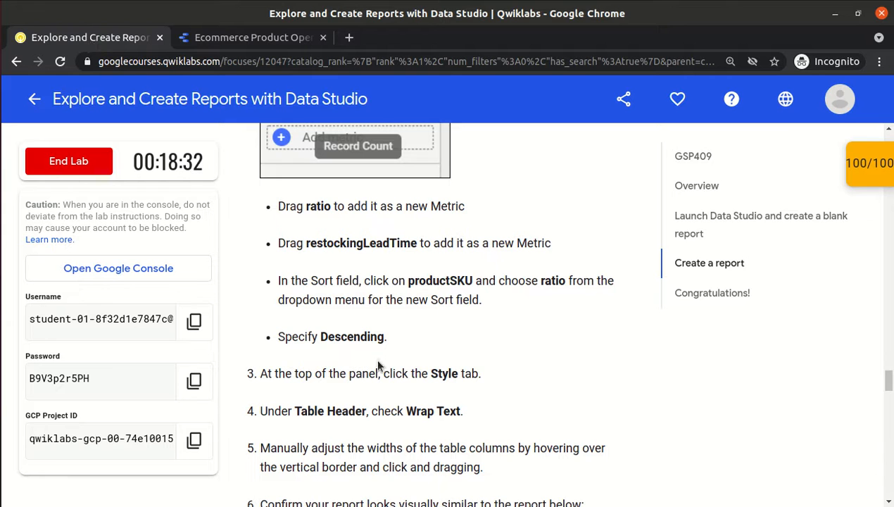
{"action": "left_click_drag", "start_coordinate": [289, 411], "coordinate": [484, 410]}
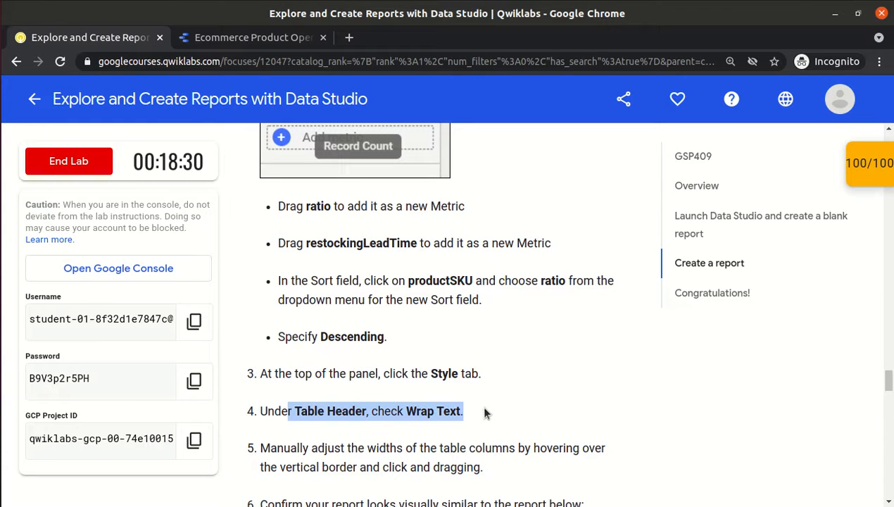
{"action": "double_click", "coordinate": [350, 336]}
{"action": "left_click", "coordinate": [335, 405]}
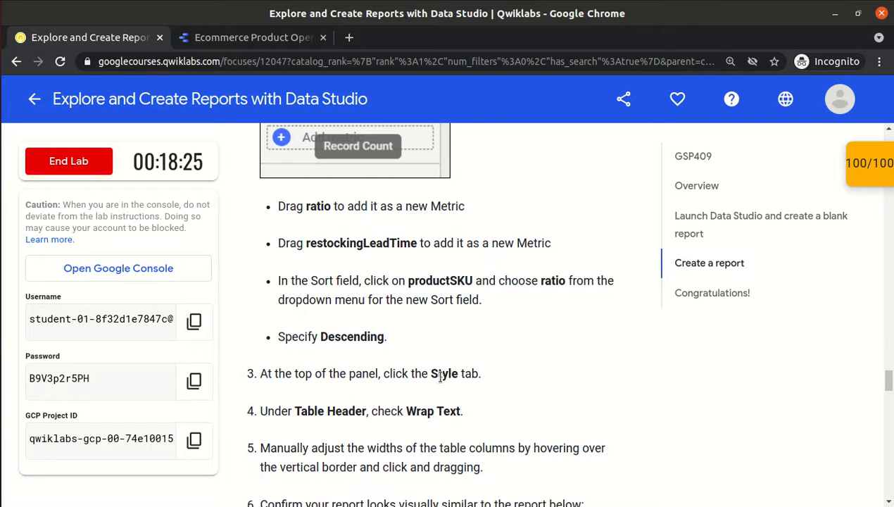
In the Data Studio report, turn text wrapping on for the table body and turn it off again.
{"action": "left_click", "coordinate": [239, 37]}
{"action": "left_click", "coordinate": [774, 199]}
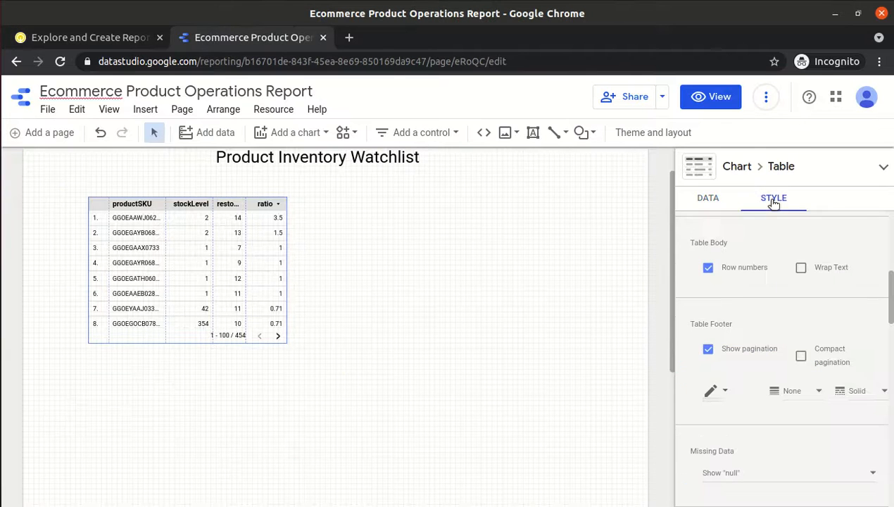
{"action": "left_click", "coordinate": [802, 269]}
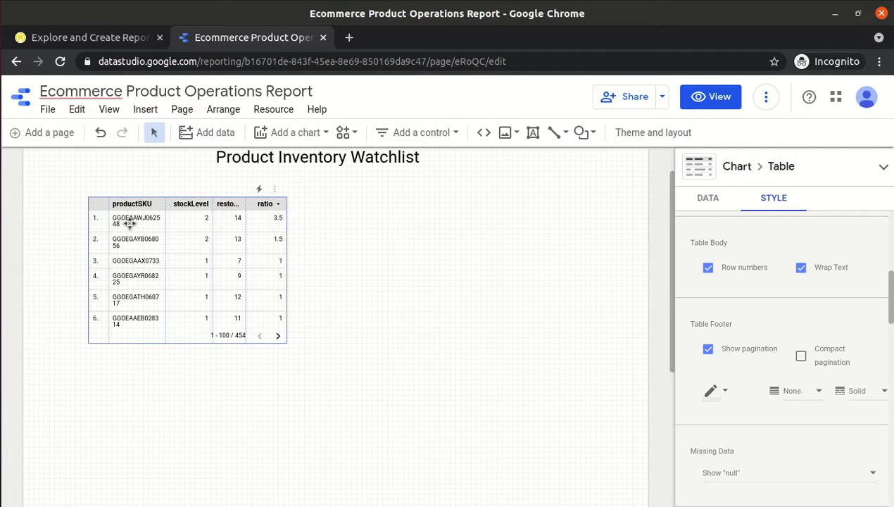
{"action": "left_click", "coordinate": [802, 269]}
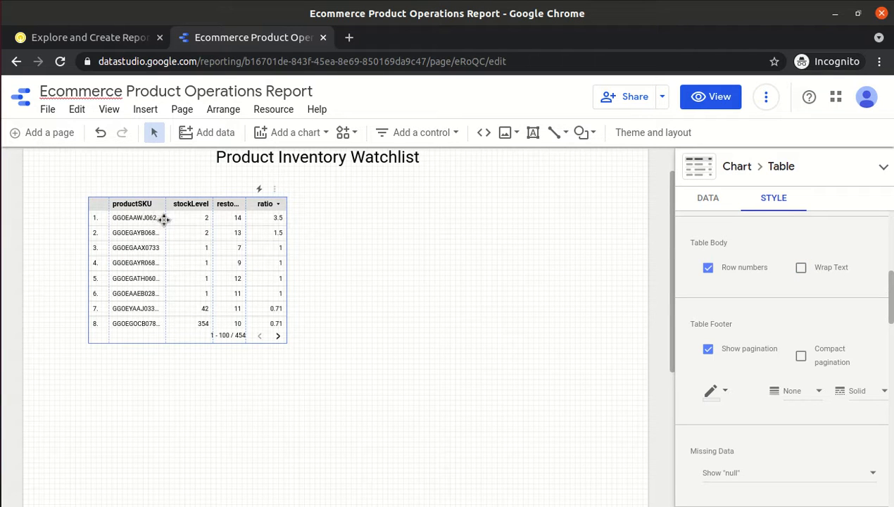
Widen the table and adjust its column widths so the productSKU values and restockingLeadTime header fit, and turn on table body text wrapping.
{"action": "left_click_drag", "start_coordinate": [167, 220], "coordinate": [188, 221]}
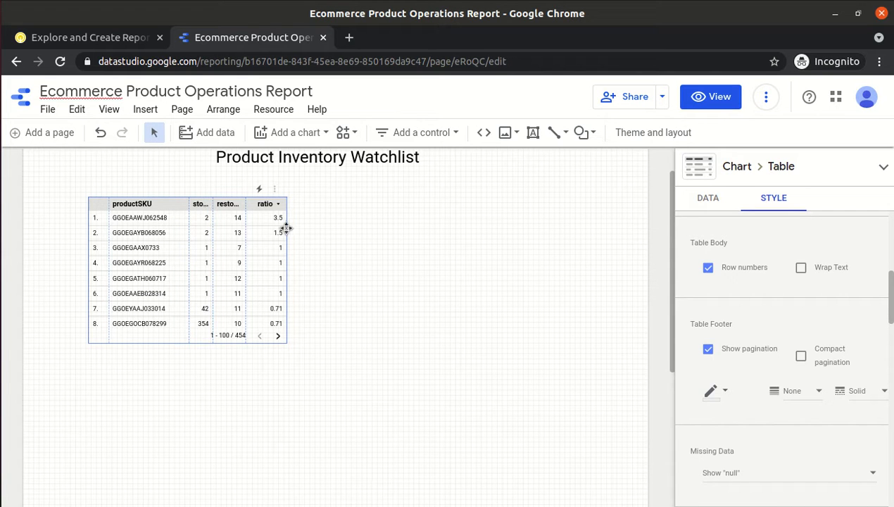
{"action": "left_click_drag", "start_coordinate": [285, 226], "coordinate": [379, 227]}
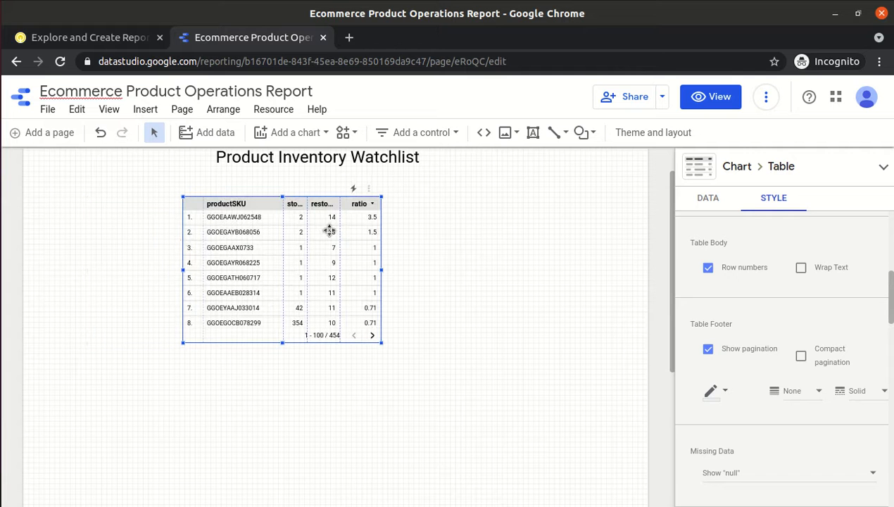
{"action": "left_click_drag", "start_coordinate": [183, 271], "coordinate": [98, 269]}
{"action": "left_click_drag", "start_coordinate": [242, 252], "coordinate": [221, 251]}
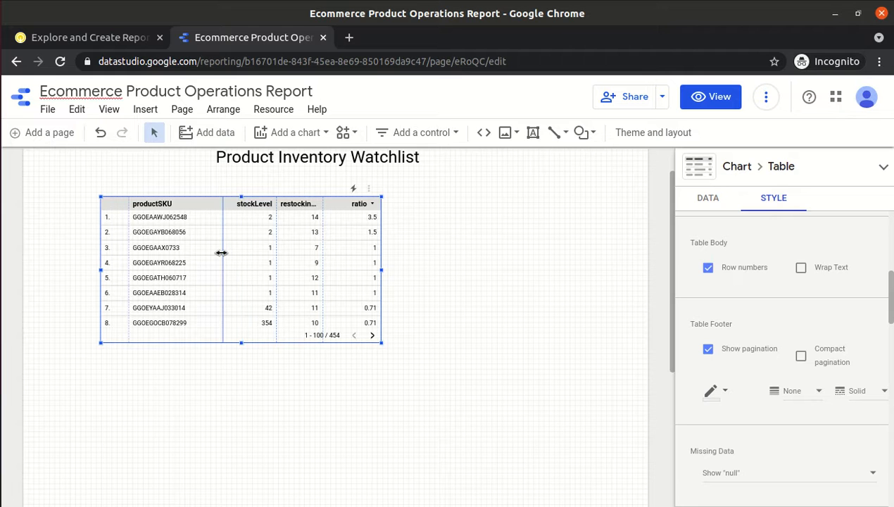
{"action": "mouse_move", "coordinate": [277, 247]}
{"action": "left_mouse_down"}
{"action": "mouse_move", "coordinate": [242, 247]}
{"action": "mouse_move", "coordinate": [278, 239]}
{"action": "left_mouse_up"}
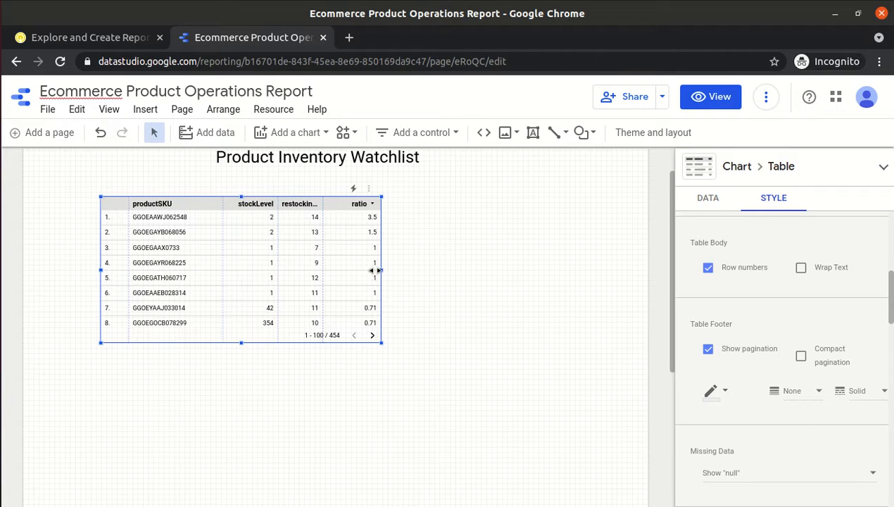
{"action": "left_click_drag", "start_coordinate": [378, 269], "coordinate": [459, 266]}
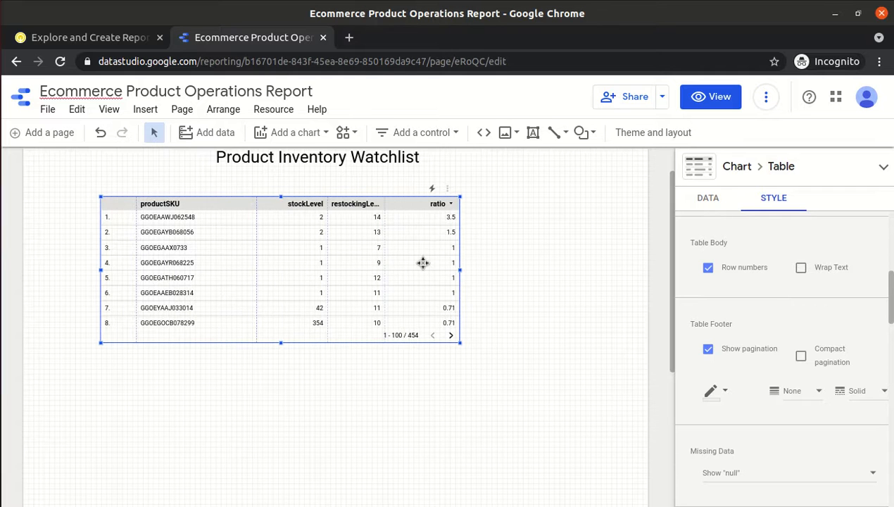
{"action": "left_click_drag", "start_coordinate": [383, 261], "coordinate": [426, 261]}
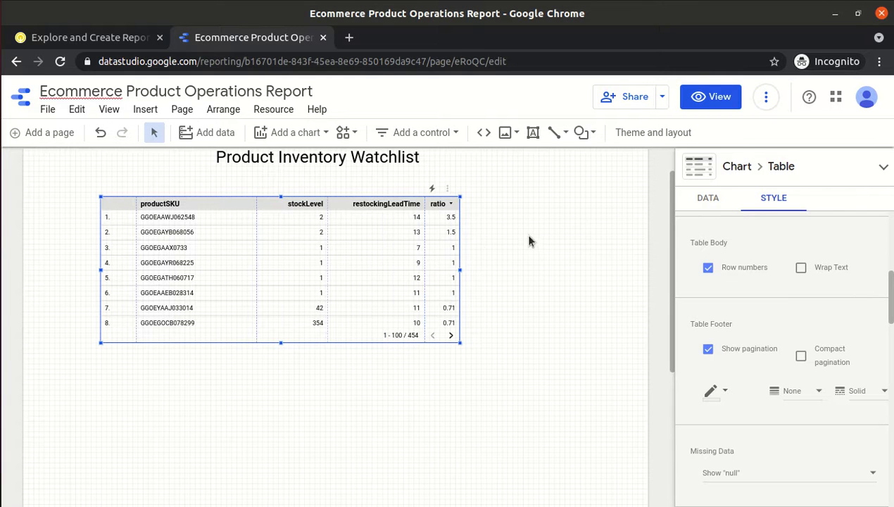
{"action": "left_click", "coordinate": [802, 269]}
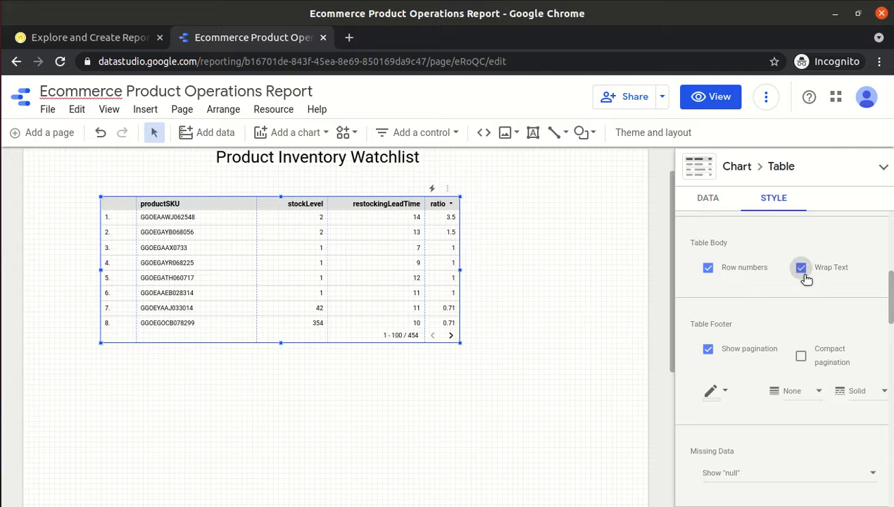
Compare the watchlist table with the reference report image in the Qwiklabs instructions, including the order of its columns.
{"action": "left_click", "coordinate": [114, 40]}
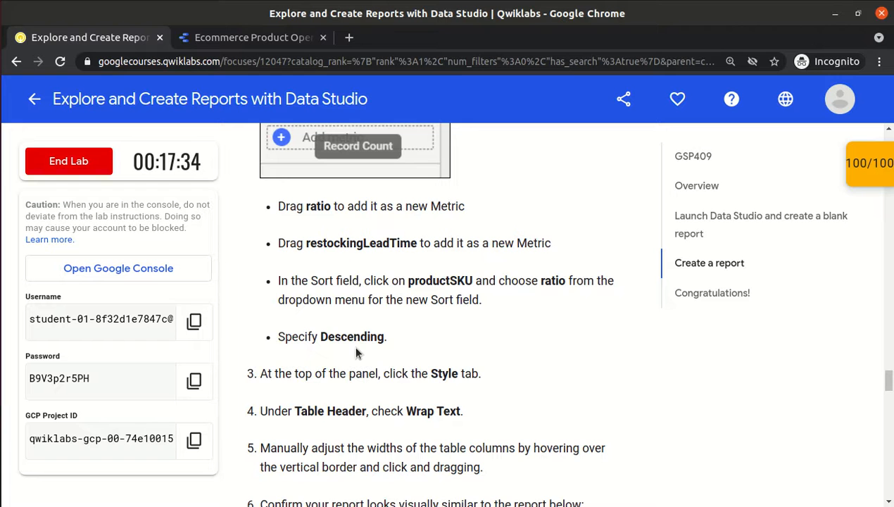
{"action": "scroll", "coordinate": [357, 353], "scroll_direction": "down", "scroll_amount": 3}
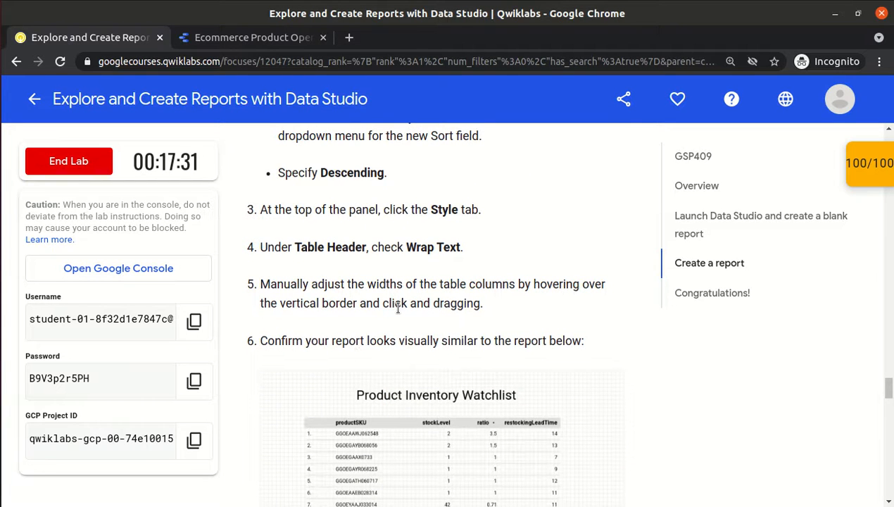
{"action": "scroll", "coordinate": [398, 308], "scroll_direction": "down", "scroll_amount": 1}
{"action": "scroll", "coordinate": [398, 308], "scroll_direction": "down", "scroll_amount": 3}
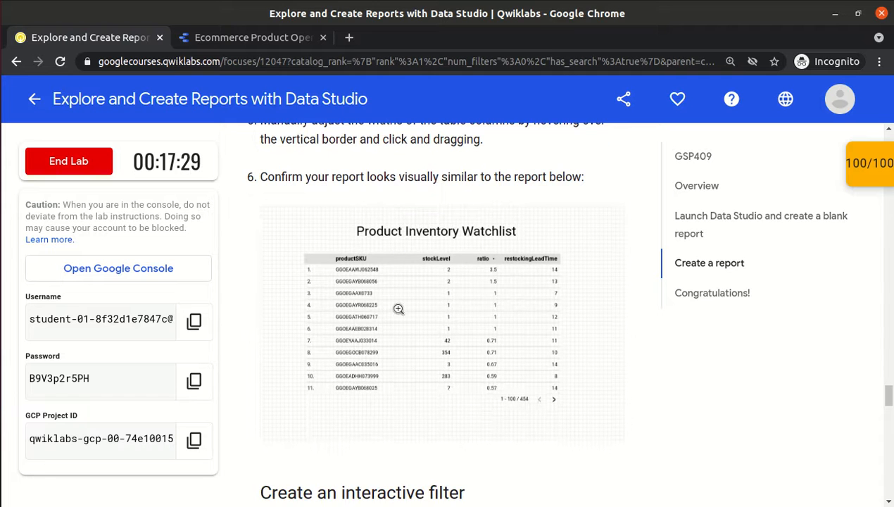
{"action": "scroll", "coordinate": [398, 309], "scroll_direction": "down", "scroll_amount": 1}
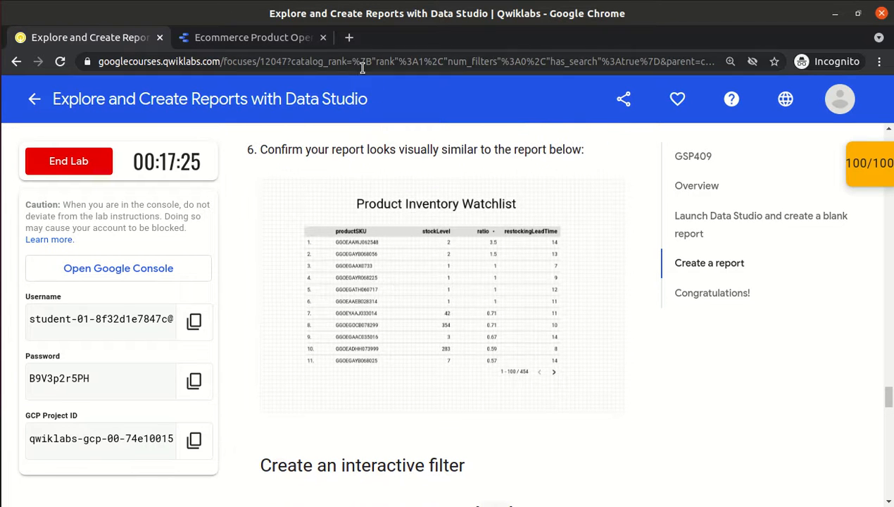
{"action": "left_click", "coordinate": [253, 37]}
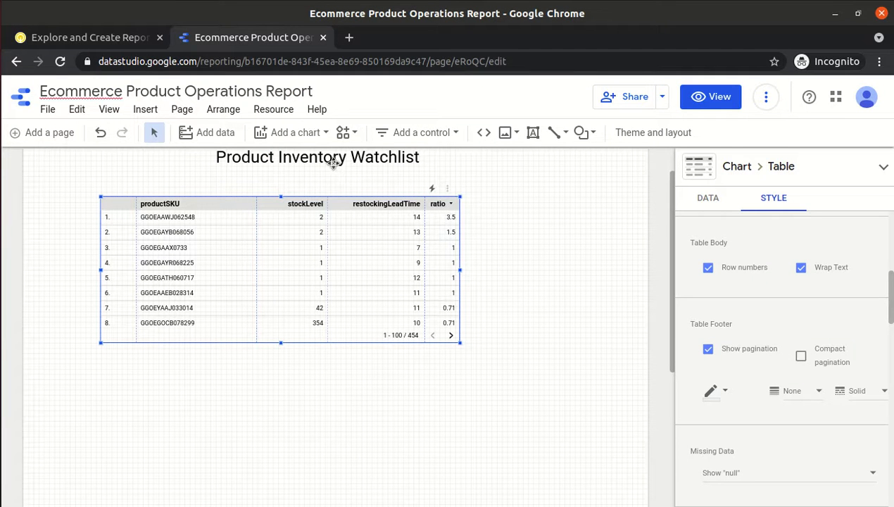
{"action": "left_click", "coordinate": [108, 41]}
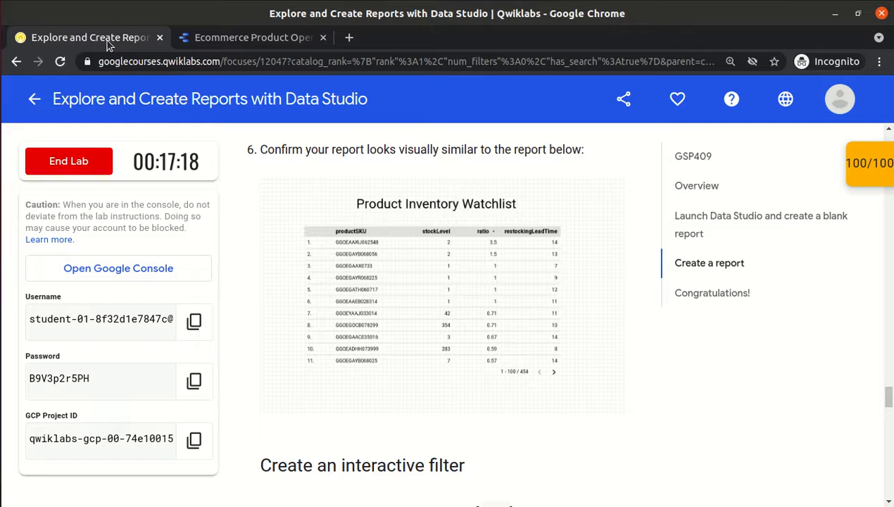
In the Data Studio report, move the table's ratio metric ahead of restockingLeadTime.
{"action": "left_click", "coordinate": [240, 37]}
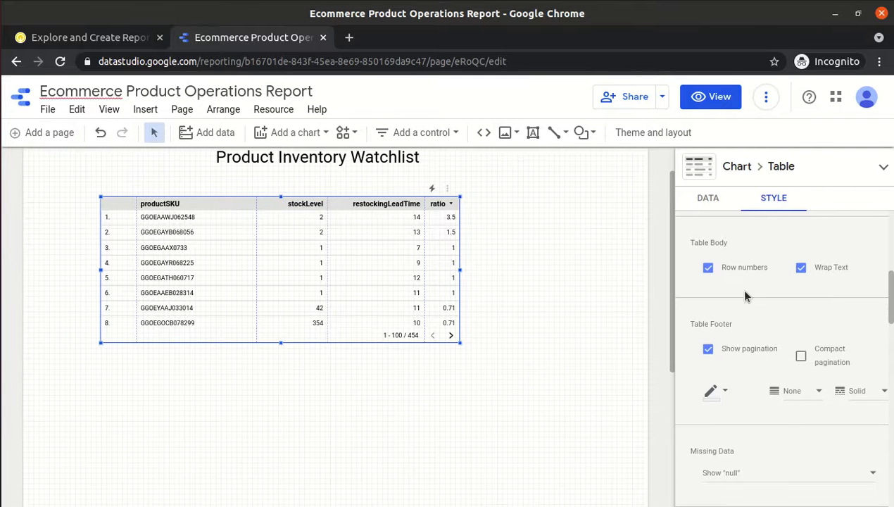
{"action": "left_click_drag", "start_coordinate": [890, 304], "coordinate": [891, 239]}
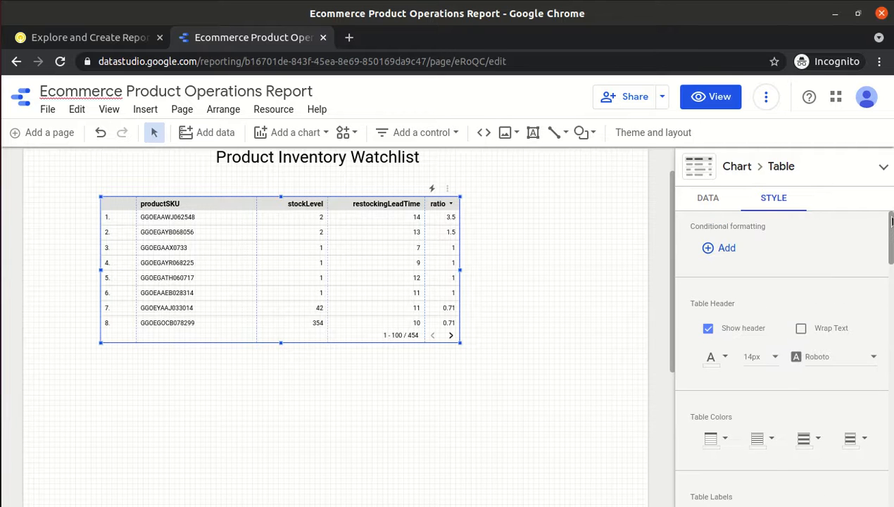
{"action": "left_click", "coordinate": [708, 198]}
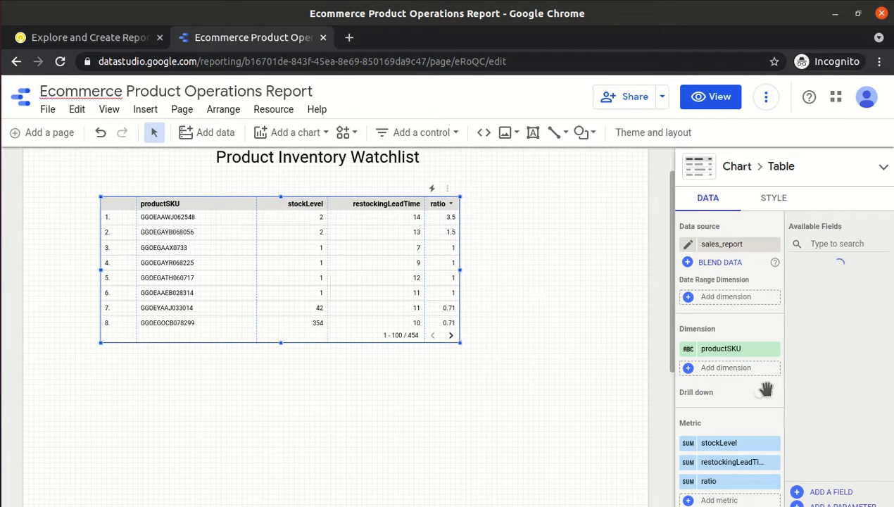
{"action": "left_click_drag", "start_coordinate": [712, 482], "coordinate": [714, 461]}
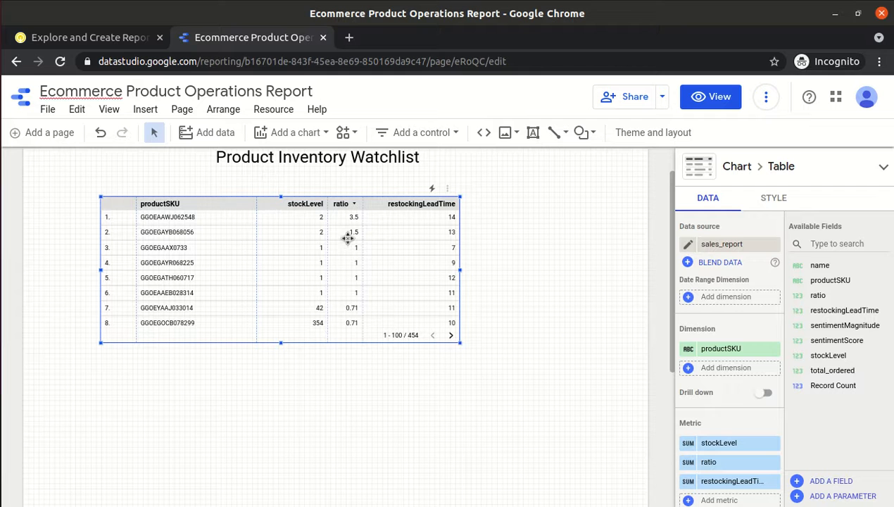
Read the Qwiklabs section on creating an interactive filter and return to the Data Studio report.
{"action": "left_click", "coordinate": [82, 39]}
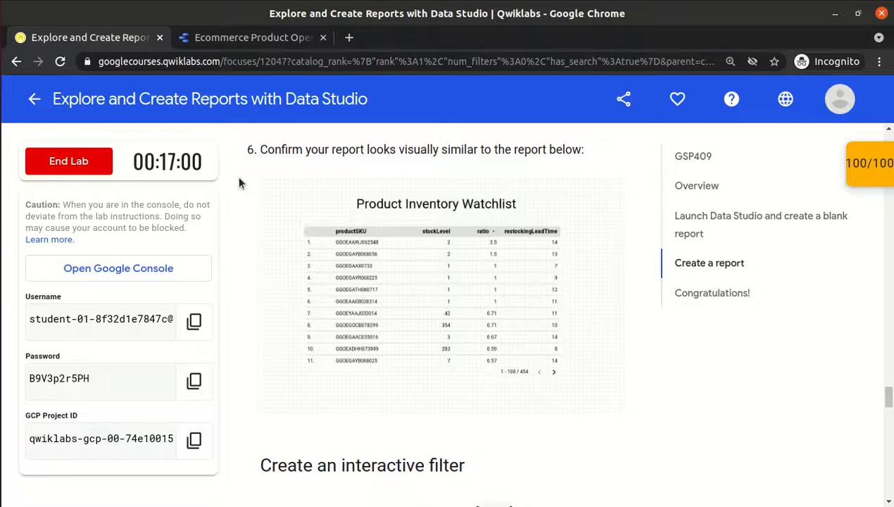
{"action": "scroll", "coordinate": [374, 430], "scroll_direction": "down", "scroll_amount": 5}
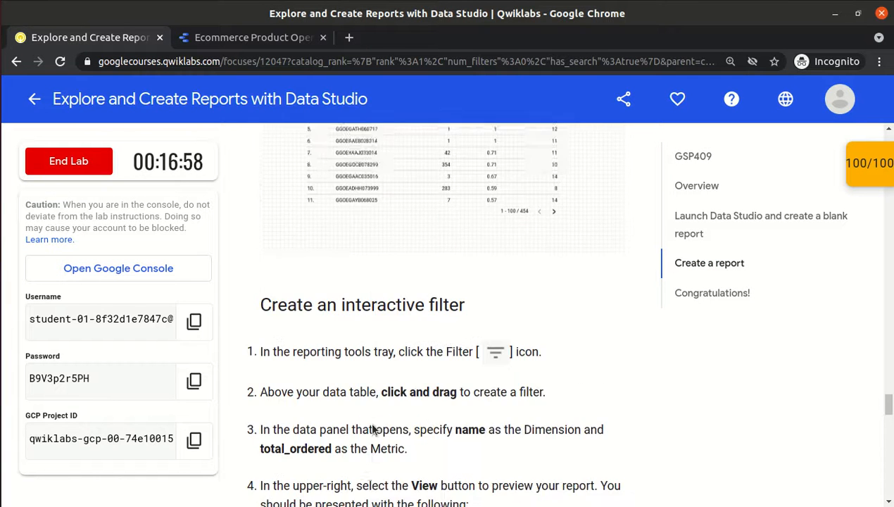
{"action": "scroll", "coordinate": [372, 425], "scroll_direction": "down", "scroll_amount": 1}
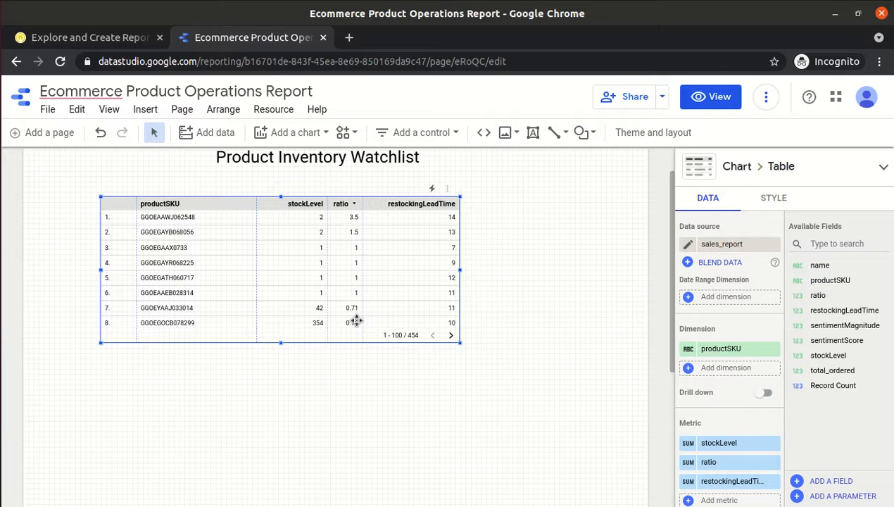
{"action": "left_click", "coordinate": [90, 38]}
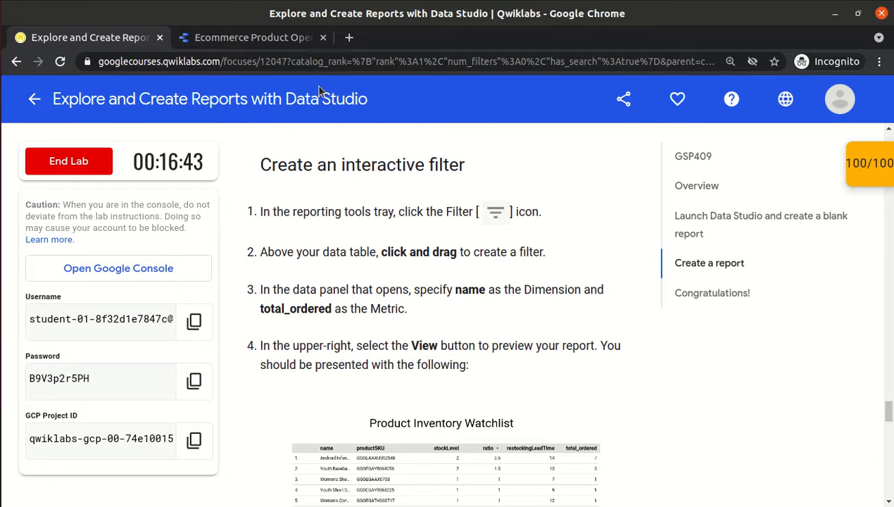
{"action": "left_click", "coordinate": [221, 39]}
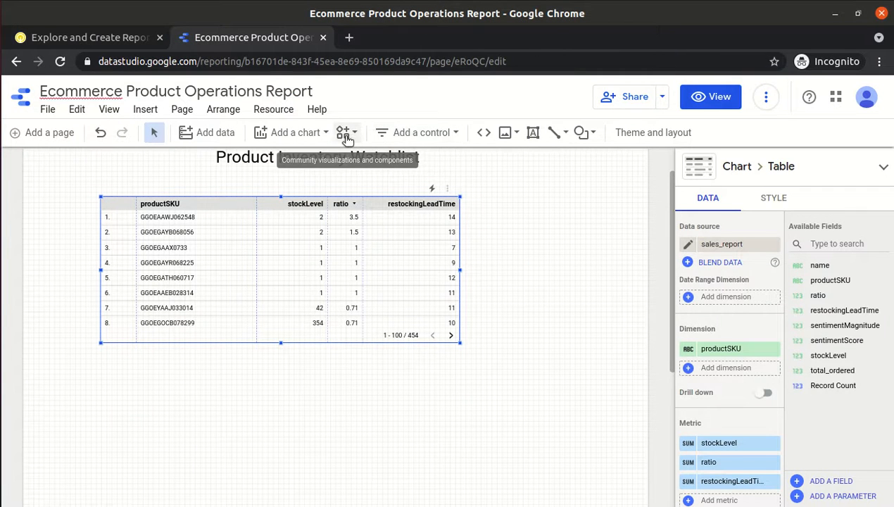
{"action": "left_click", "coordinate": [385, 138]}
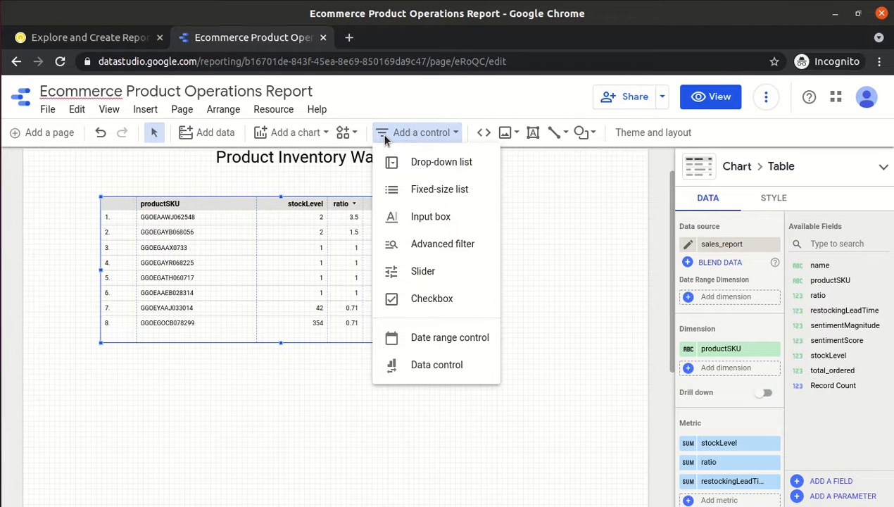
{"action": "left_click", "coordinate": [561, 248]}
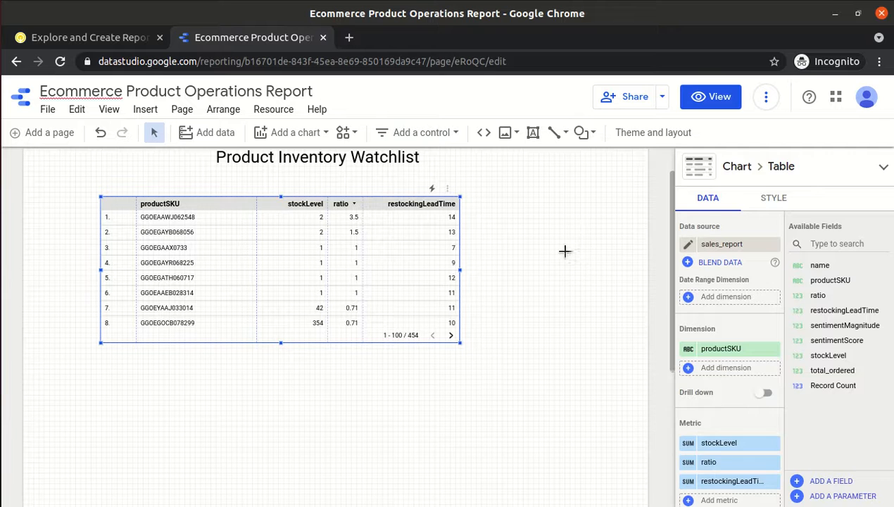
{"action": "left_click", "coordinate": [561, 249]}
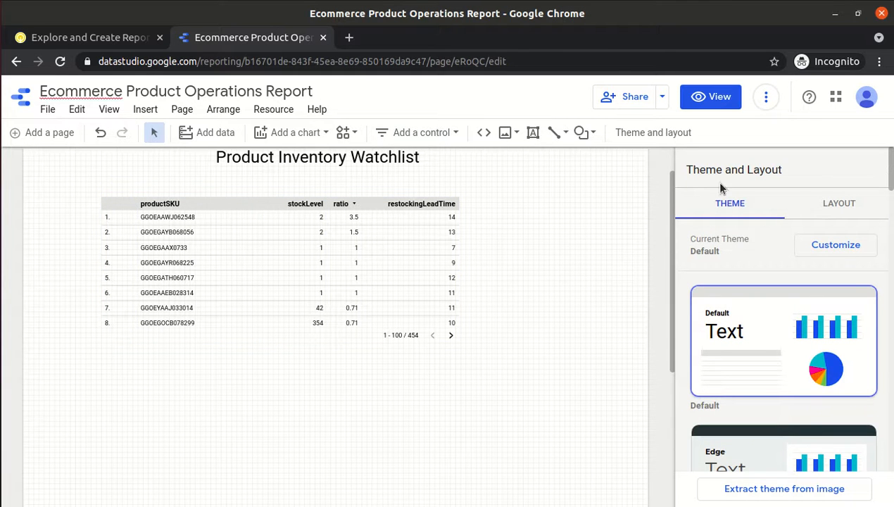
{"action": "left_click", "coordinate": [848, 205]}
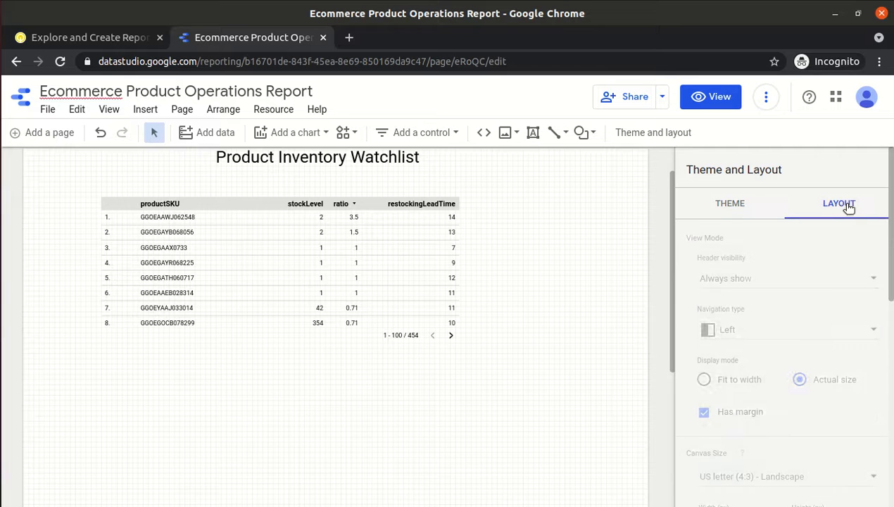
{"action": "left_click", "coordinate": [731, 206]}
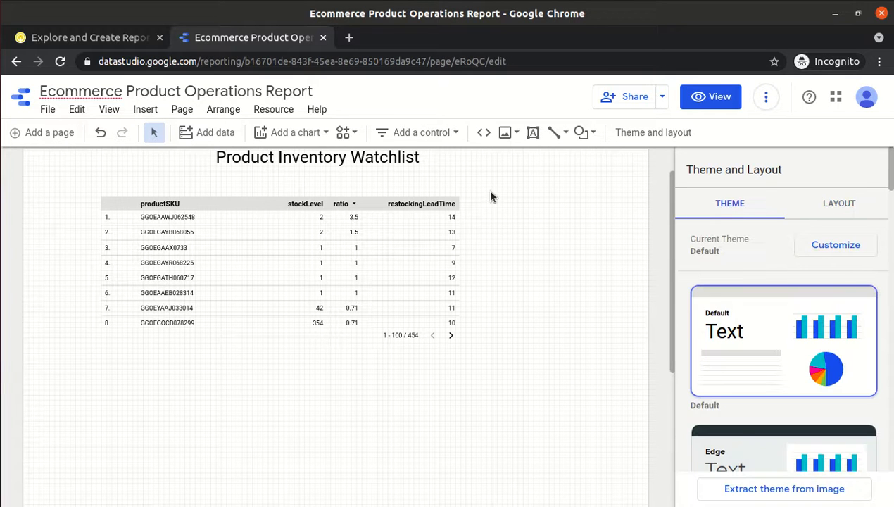
{"action": "left_click", "coordinate": [339, 265]}
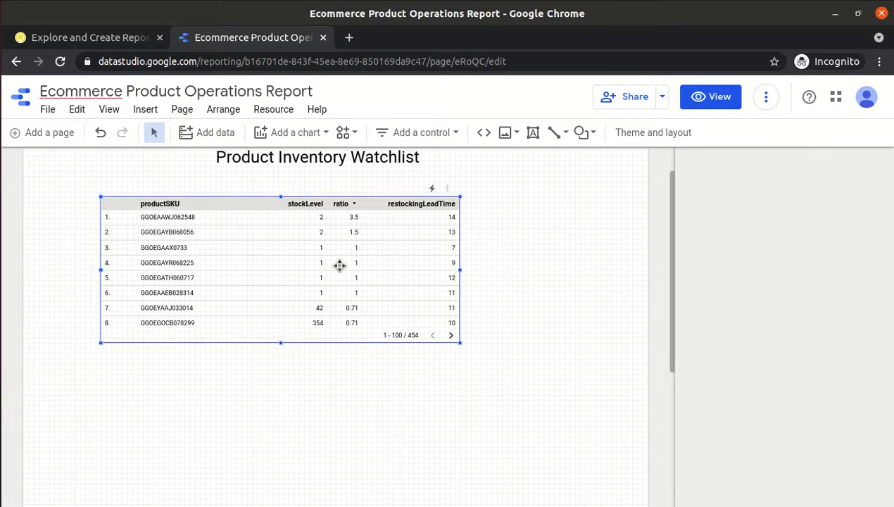
{"action": "left_click", "coordinate": [353, 135]}
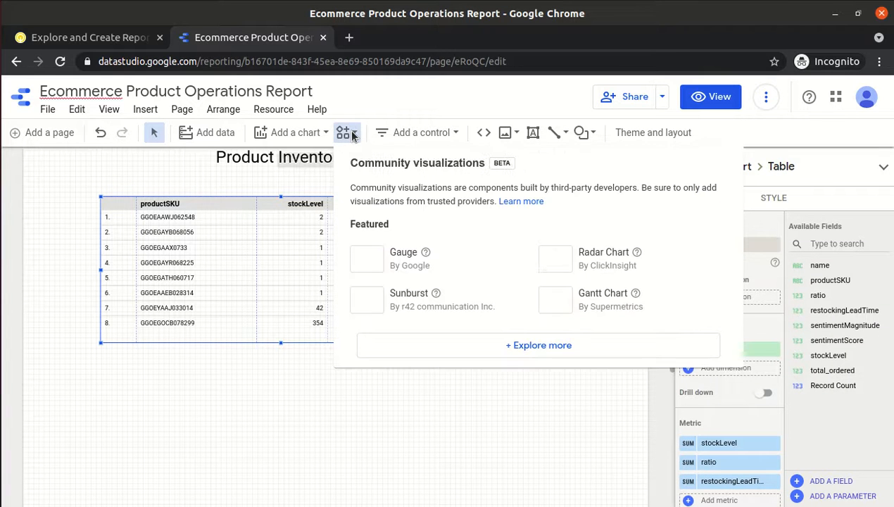
{"action": "left_click", "coordinate": [353, 135]}
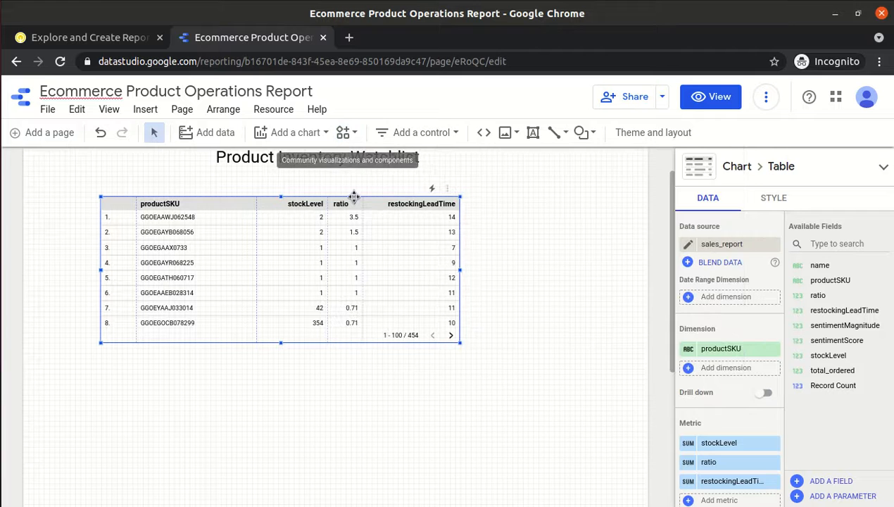
{"action": "left_click", "coordinate": [224, 188]}
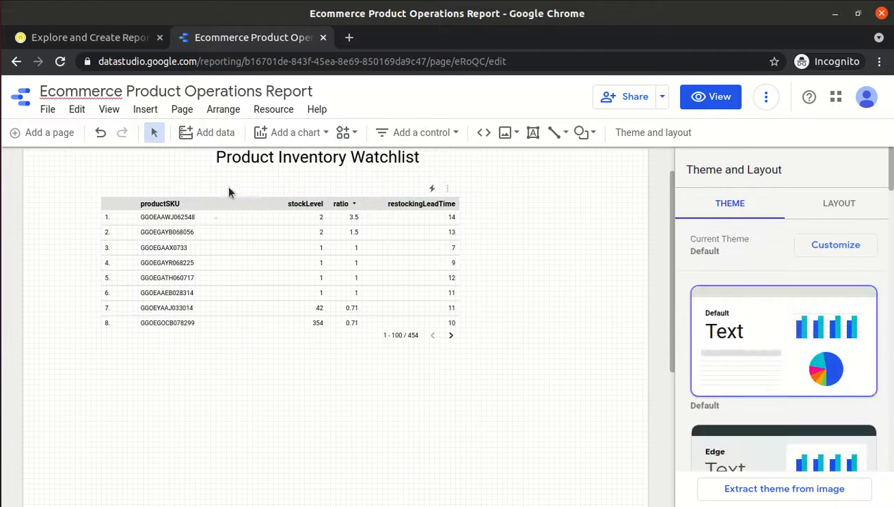
Place an Advanced filter control just below the watchlist table and return to the Qwiklabs instructions for its dimension and metric.
{"action": "left_click", "coordinate": [383, 133]}
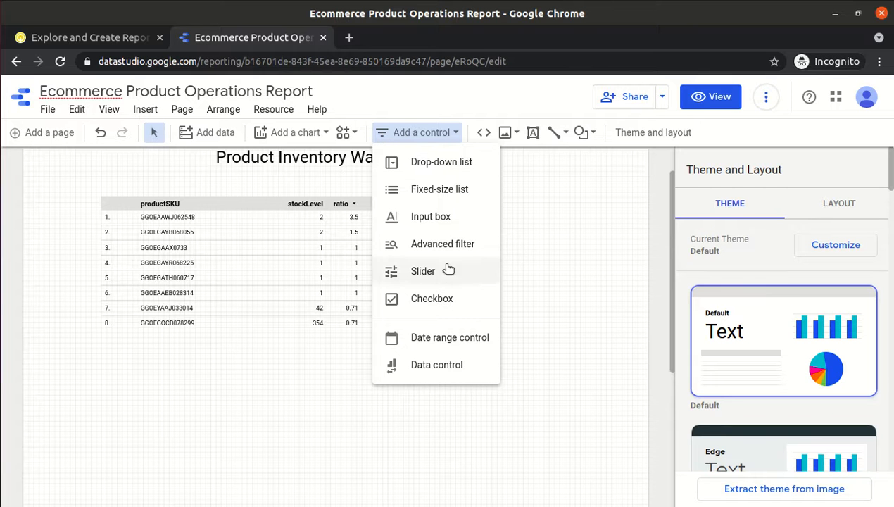
{"action": "left_click", "coordinate": [437, 244]}
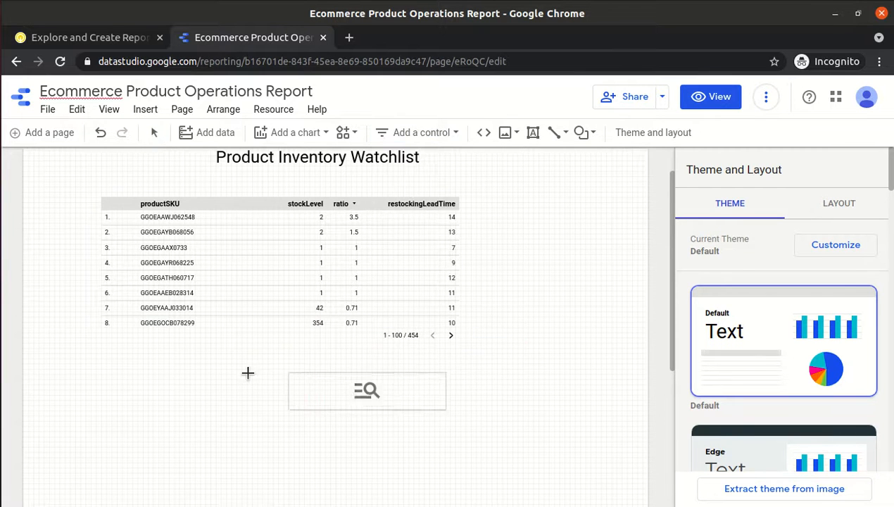
{"action": "left_click", "coordinate": [121, 353]}
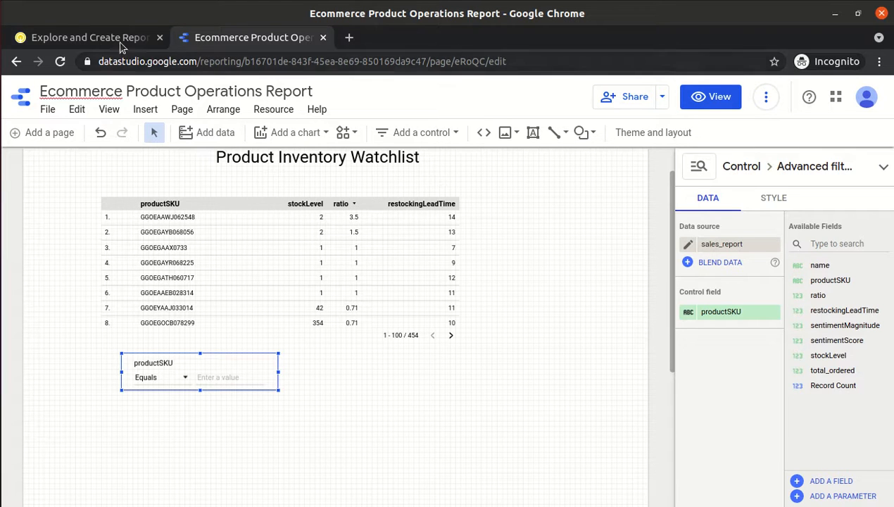
{"action": "left_click", "coordinate": [97, 35]}
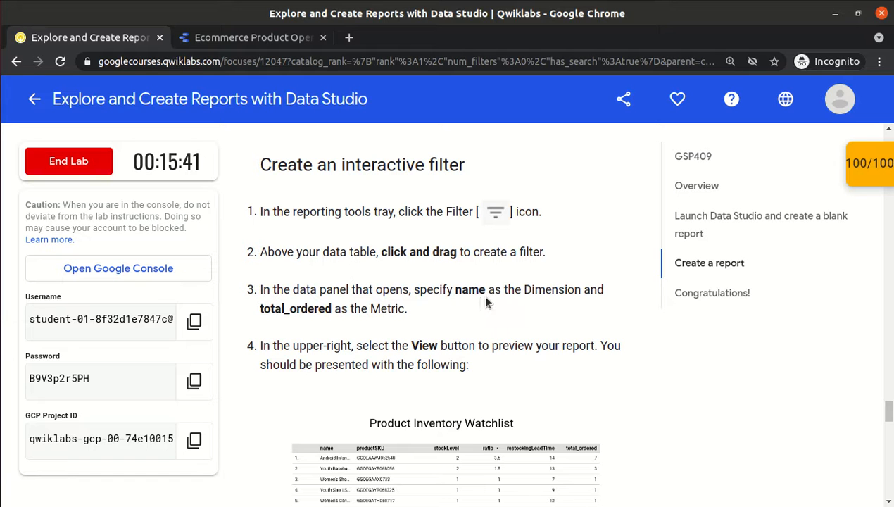
Return to the Data Studio report and delete the Advanced filter control below the watchlist table.
{"action": "double_click", "coordinate": [298, 308]}
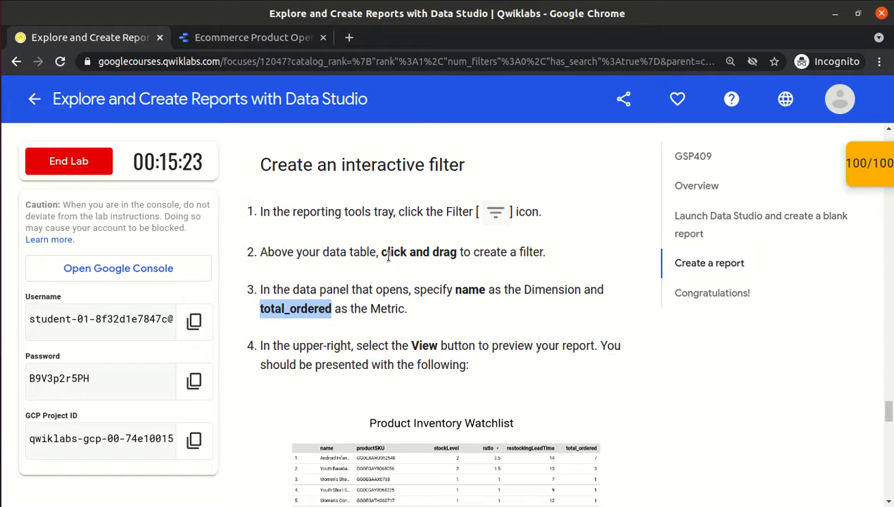
{"action": "left_click", "coordinate": [218, 40]}
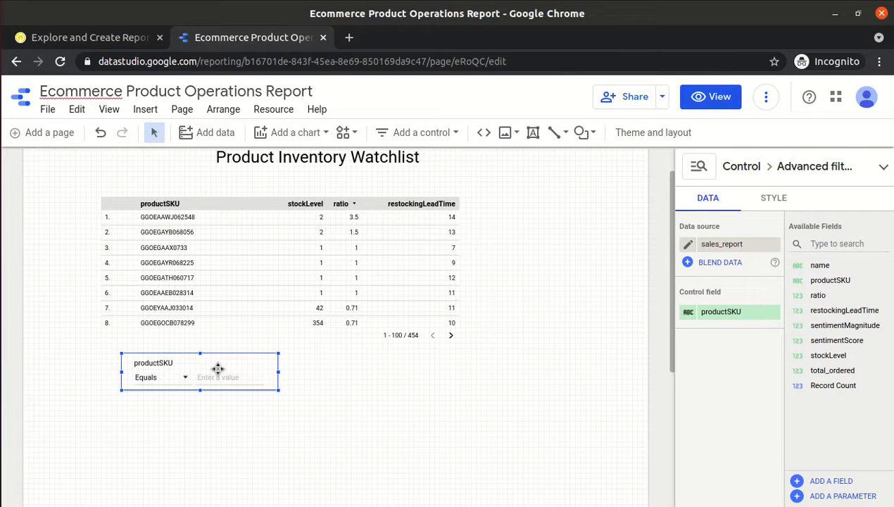
{"action": "key", "text": "Delete"}
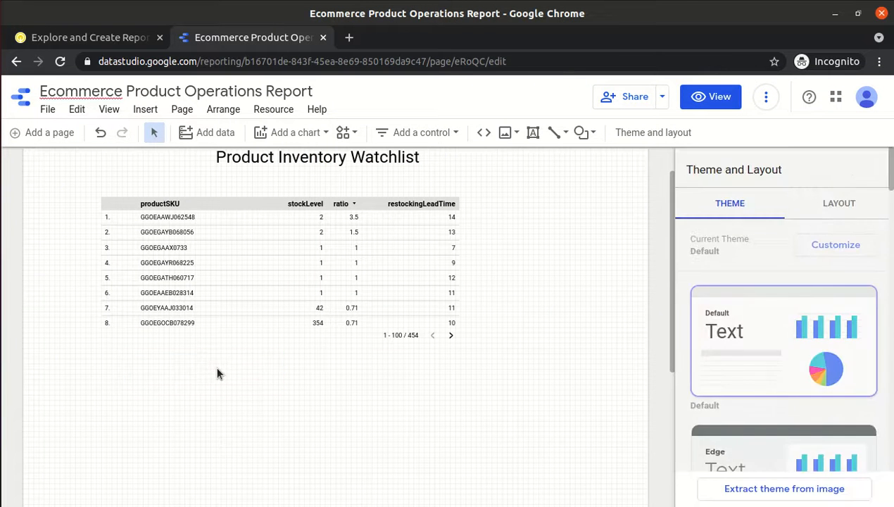
Add name as a dimension of the watchlist table and place it ahead of productSKU.
{"action": "left_click", "coordinate": [111, 204]}
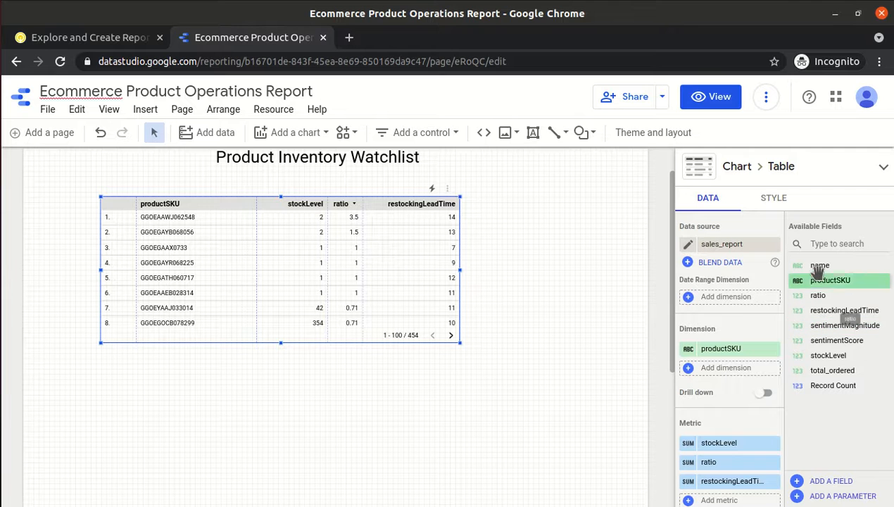
{"action": "left_click_drag", "start_coordinate": [819, 266], "coordinate": [732, 373]}
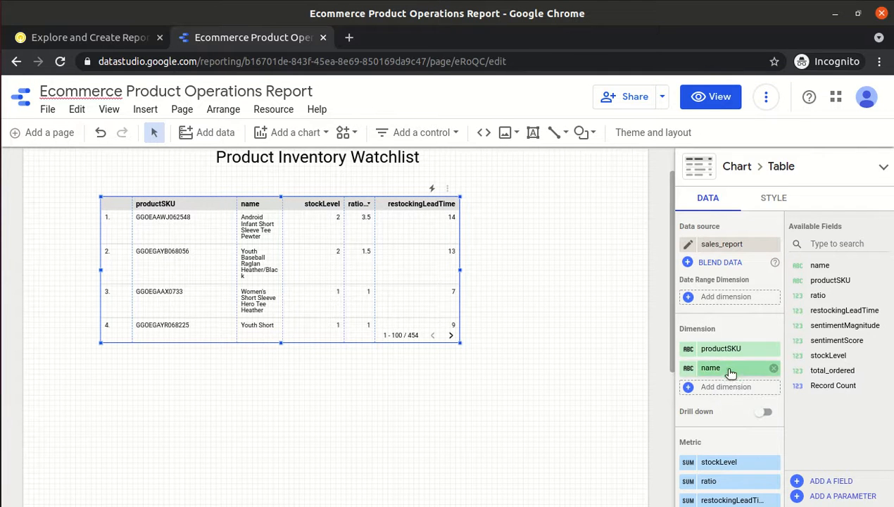
{"action": "mouse_move", "coordinate": [732, 370]}
{"action": "left_mouse_down"}
{"action": "mouse_move", "coordinate": [733, 344]}
{"action": "mouse_move", "coordinate": [732, 352]}
{"action": "left_mouse_up"}
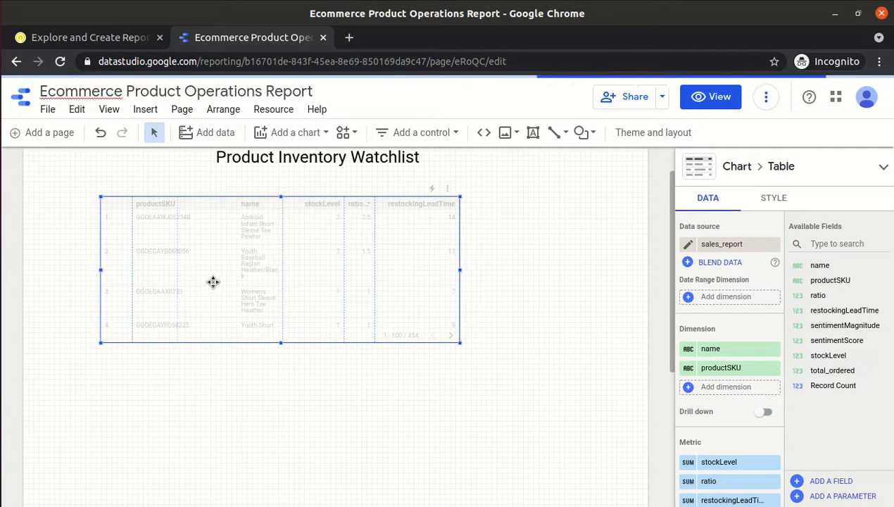
Recheck the filter instructions in Qwiklabs and add total_ordered as the watchlist table's last metric in Data Studio.
{"action": "left_click", "coordinate": [107, 37]}
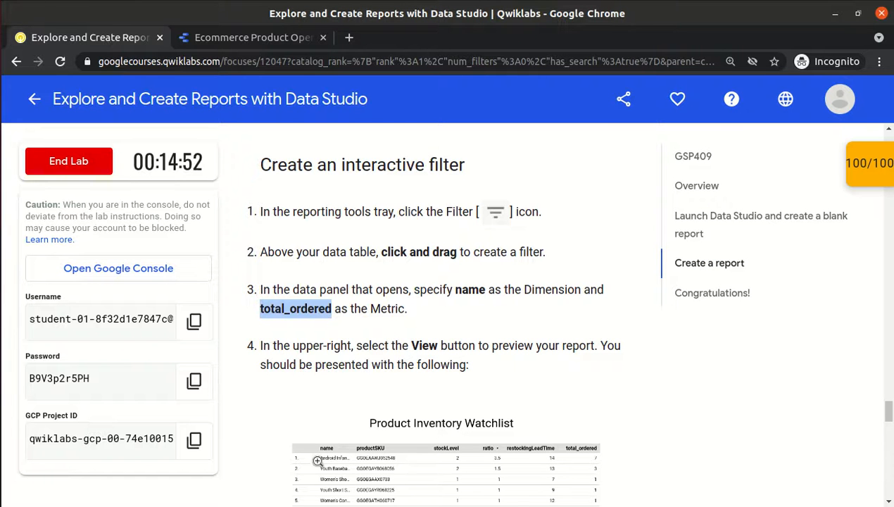
{"action": "left_click", "coordinate": [275, 39]}
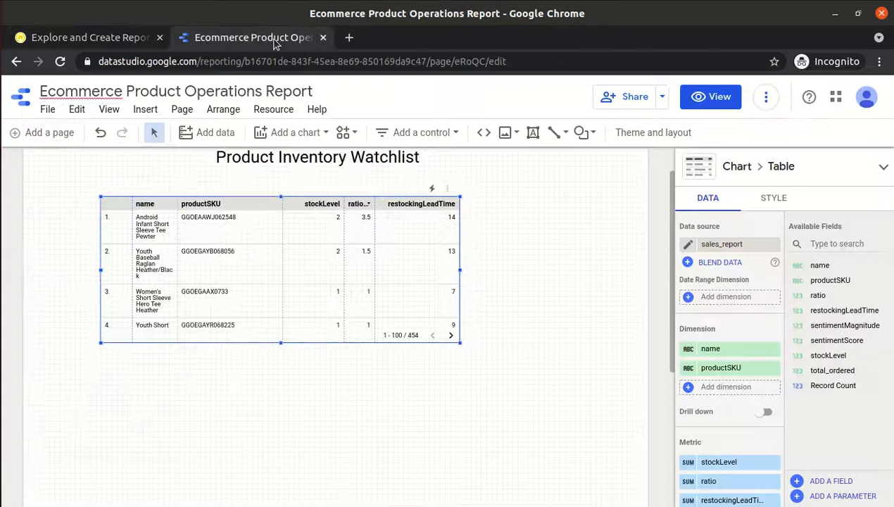
{"action": "left_click", "coordinate": [97, 38]}
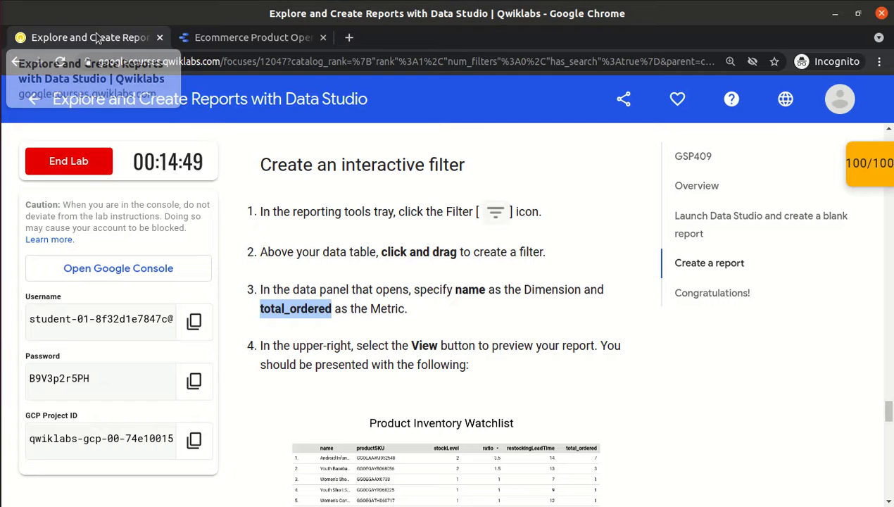
{"action": "left_click", "coordinate": [202, 44]}
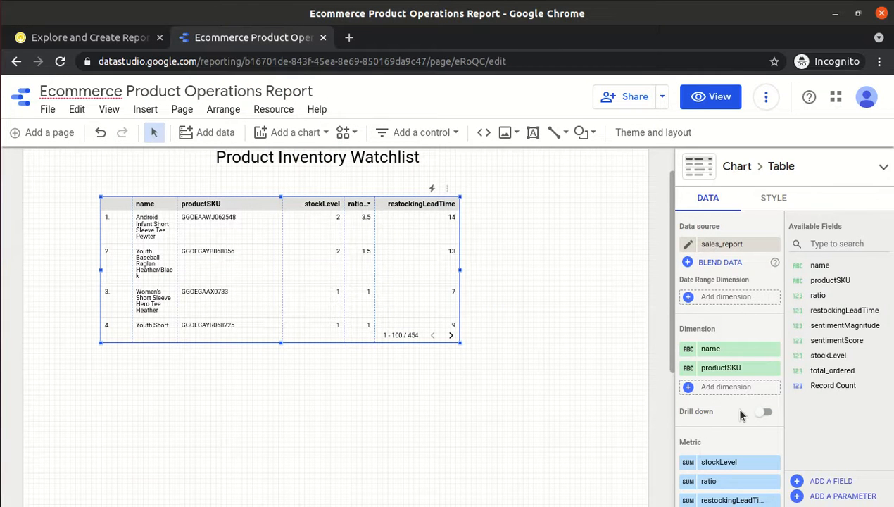
{"action": "left_click", "coordinate": [92, 46]}
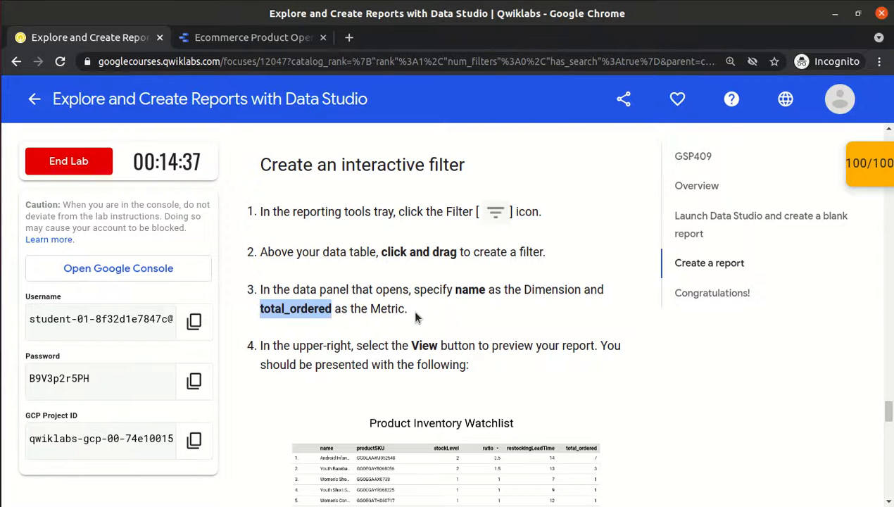
{"action": "left_click", "coordinate": [243, 42]}
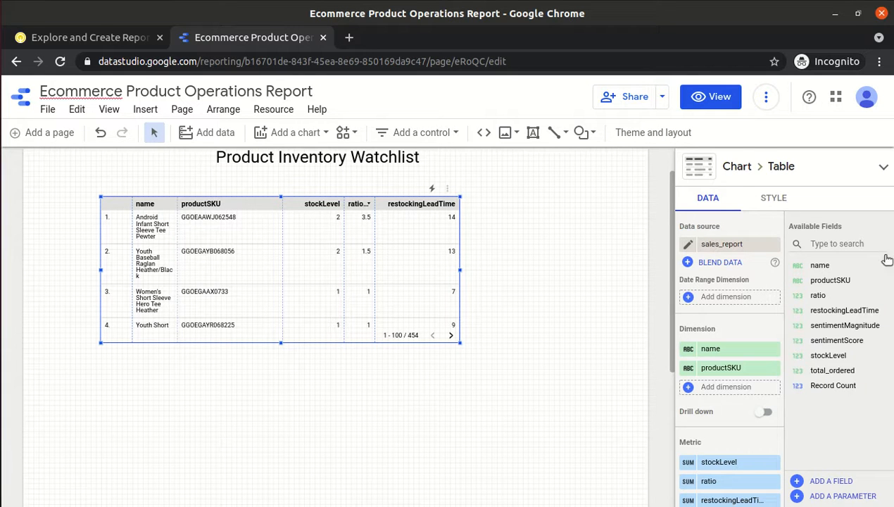
{"action": "scroll", "coordinate": [883, 246], "scroll_direction": "down", "scroll_amount": 2}
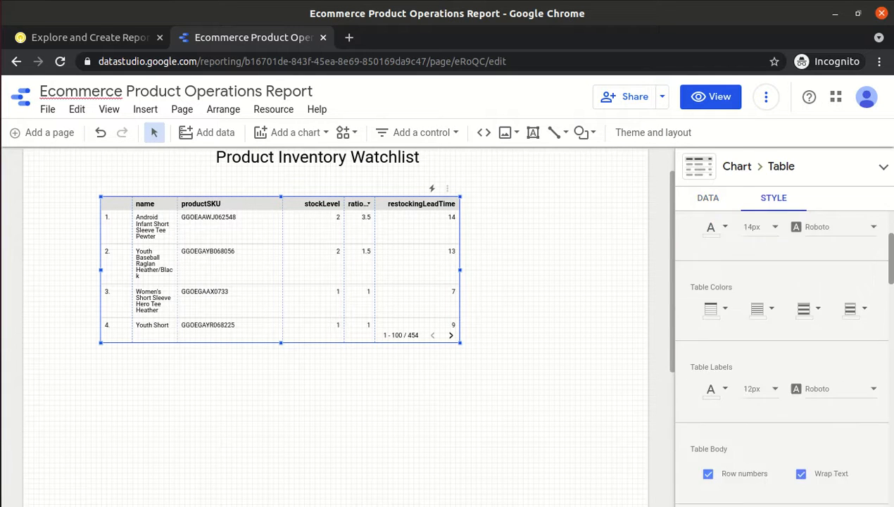
{"action": "left_click", "coordinate": [696, 197]}
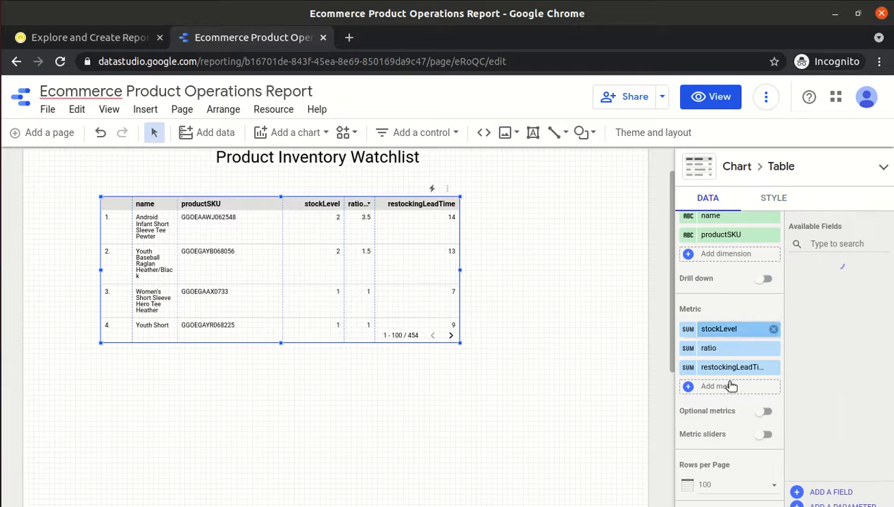
{"action": "left_click_drag", "start_coordinate": [817, 372], "coordinate": [736, 394]}
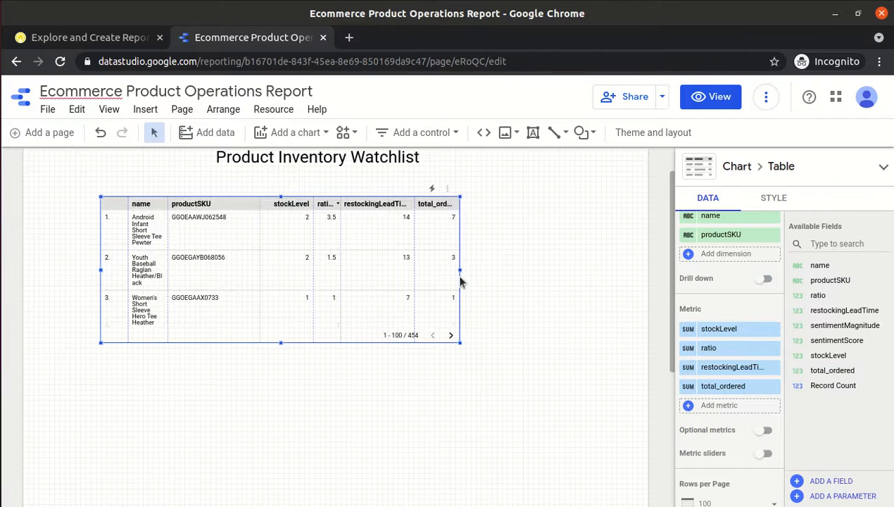
Check the Qwiklabs preview instruction, view the Data Studio report, page forward twice through the table, and return to editing.
{"action": "left_click", "coordinate": [93, 40]}
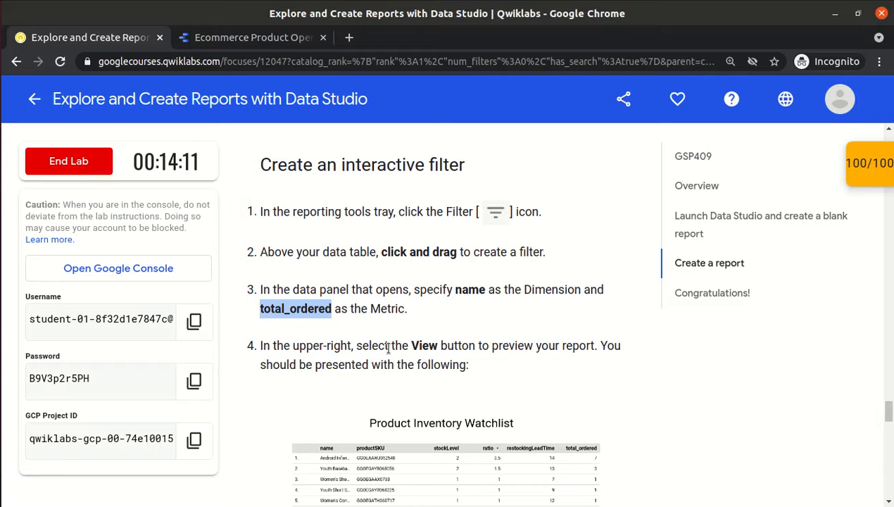
{"action": "left_click", "coordinate": [273, 44]}
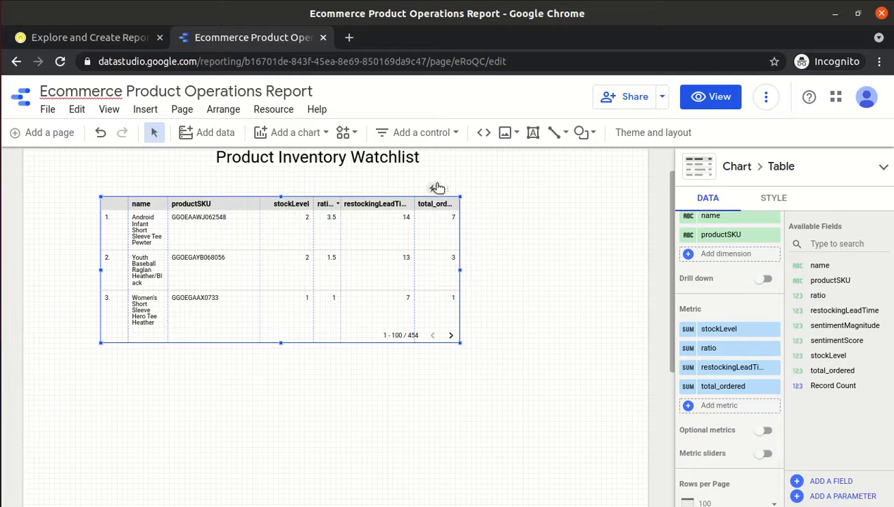
{"action": "left_click", "coordinate": [719, 100]}
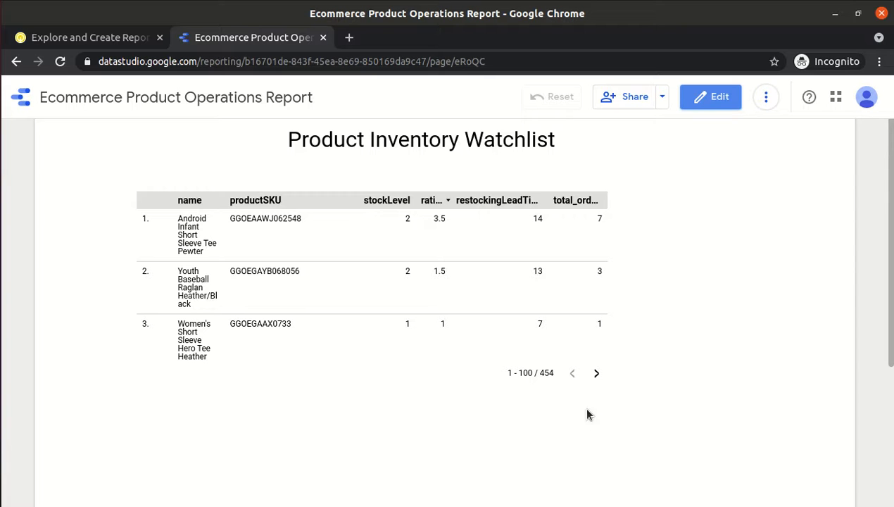
{"action": "left_click", "coordinate": [598, 374]}
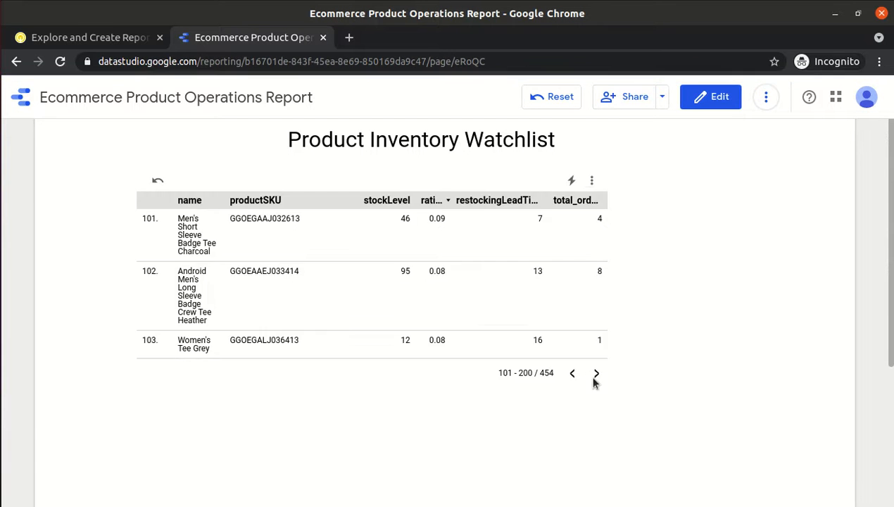
{"action": "left_click", "coordinate": [597, 374]}
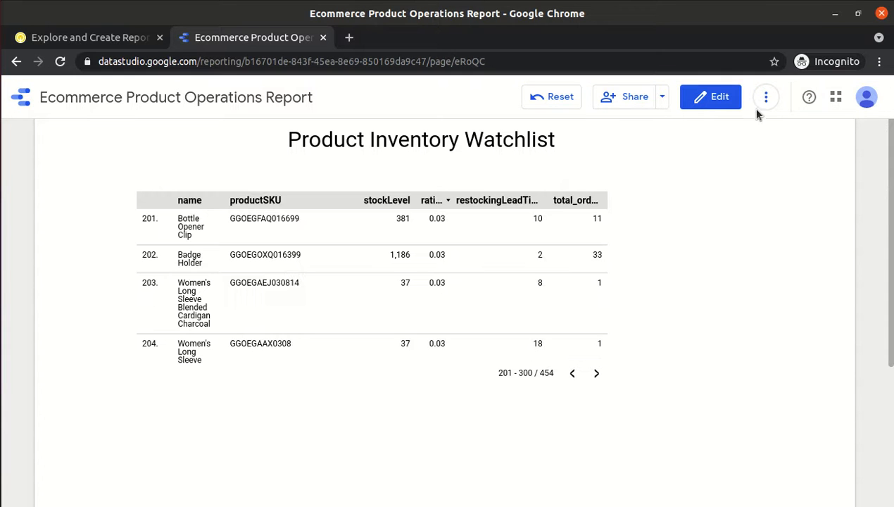
{"action": "left_click", "coordinate": [714, 101]}
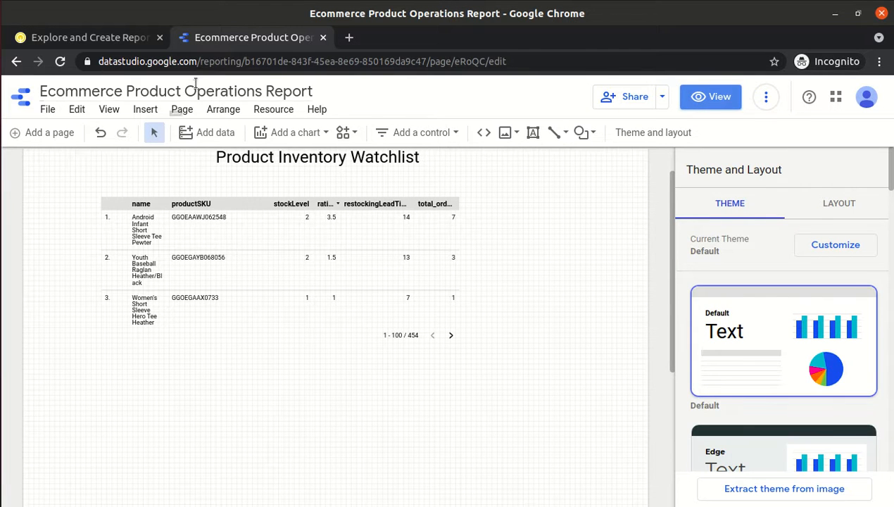
{"action": "left_click", "coordinate": [384, 136]}
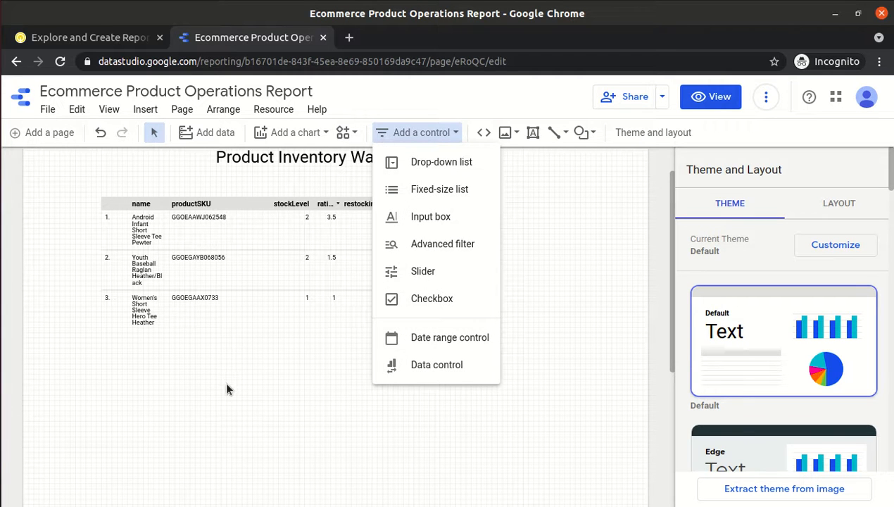
{"action": "left_click", "coordinate": [204, 381]}
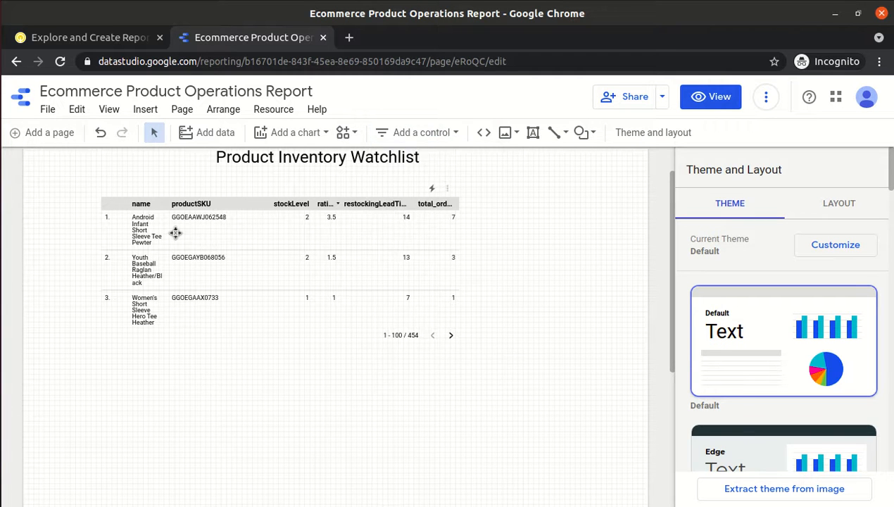
Switch to the Qwiklabs instructions and enlarge the final report image under the interactive filter steps to examine its columns.
{"action": "left_click", "coordinate": [79, 37]}
{"action": "scroll", "coordinate": [427, 316], "scroll_direction": "up", "scroll_amount": 3}
{"action": "scroll", "coordinate": [426, 312], "scroll_direction": "up", "scroll_amount": 4}
{"action": "scroll", "coordinate": [425, 310], "scroll_direction": "down", "scroll_amount": 3}
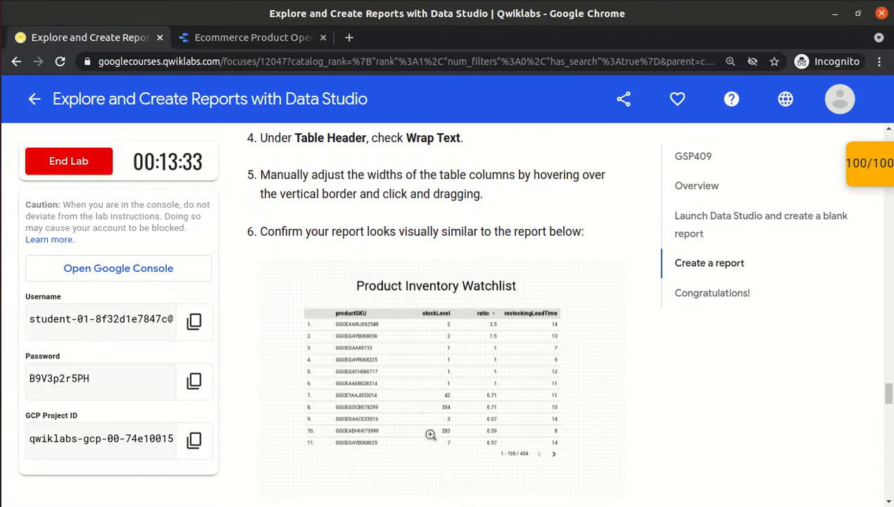
{"action": "scroll", "coordinate": [417, 352], "scroll_direction": "up", "scroll_amount": 3}
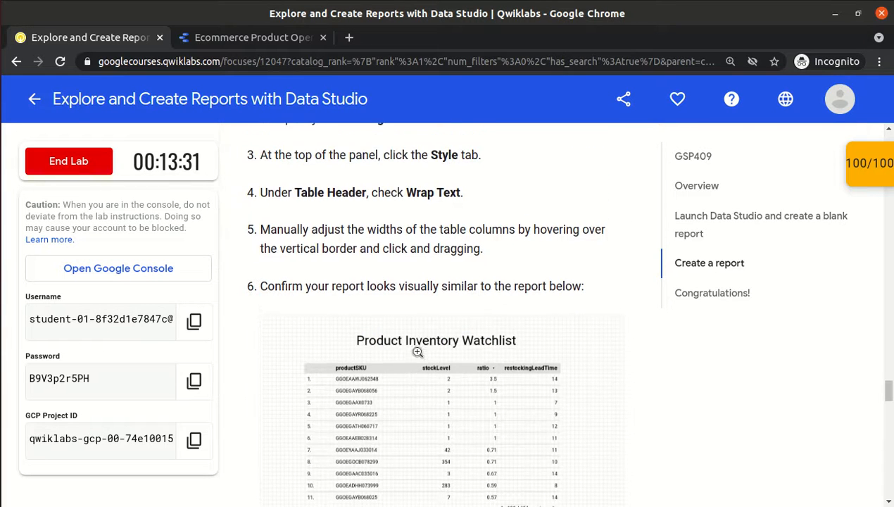
{"action": "scroll", "coordinate": [418, 352], "scroll_direction": "down", "scroll_amount": 6}
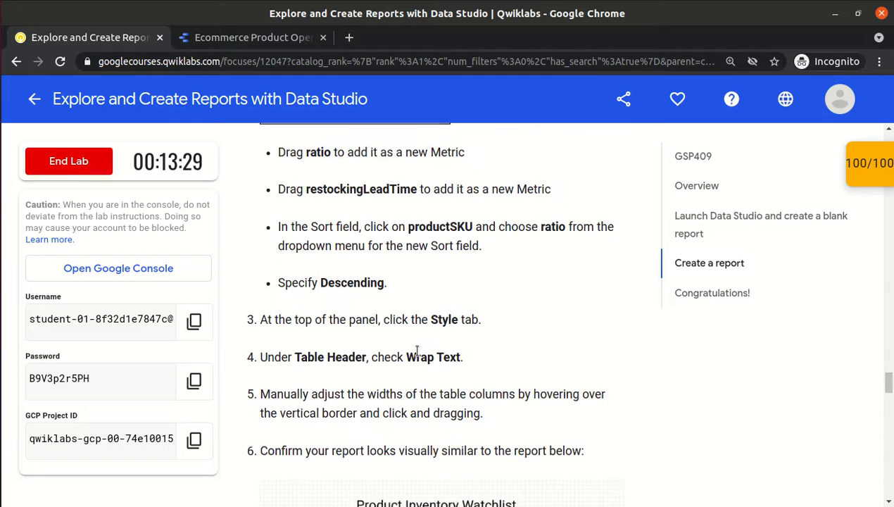
{"action": "scroll", "coordinate": [417, 357], "scroll_direction": "down", "scroll_amount": 3}
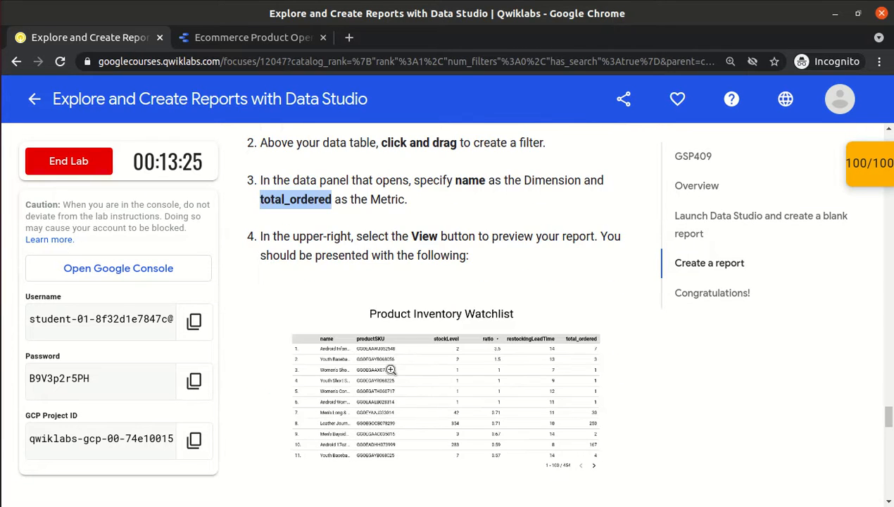
{"action": "left_click", "coordinate": [391, 370]}
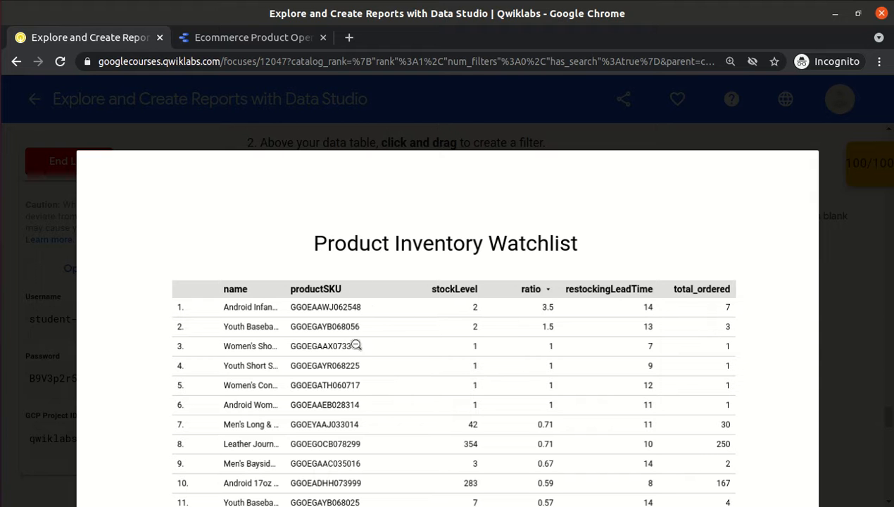
{"action": "left_click", "coordinate": [447, 110]}
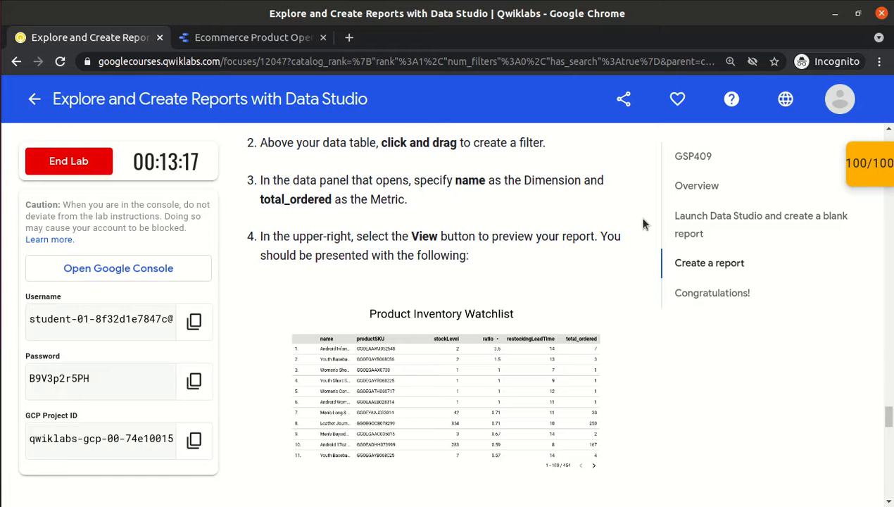
Review the end of the Qwiklabs lab and reread the interactive filter, sorting and table style instructions.
{"action": "scroll", "coordinate": [642, 223], "scroll_direction": "down", "scroll_amount": 5}
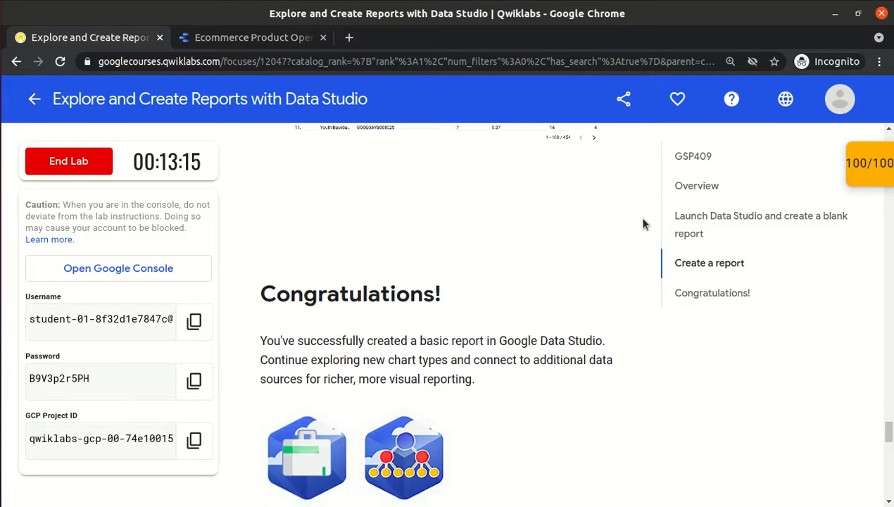
{"action": "scroll", "coordinate": [643, 224], "scroll_direction": "up", "scroll_amount": 6}
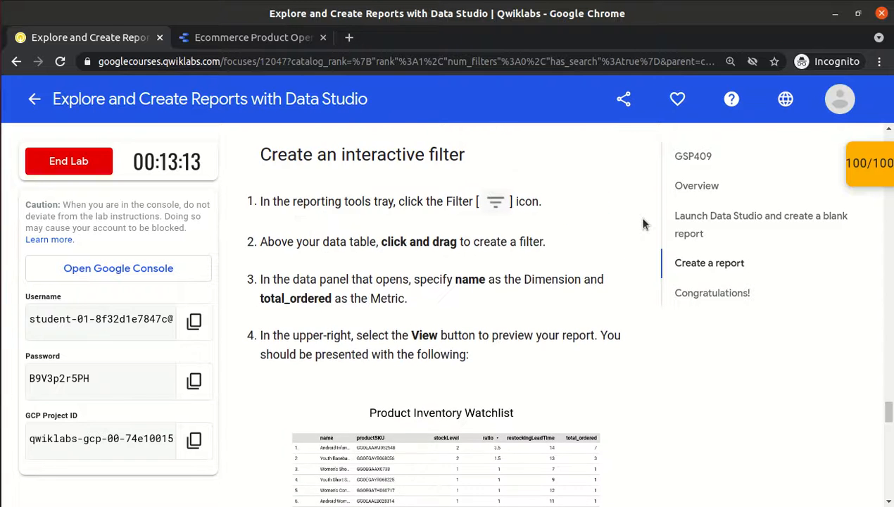
{"action": "scroll", "coordinate": [643, 224], "scroll_direction": "up", "scroll_amount": 4}
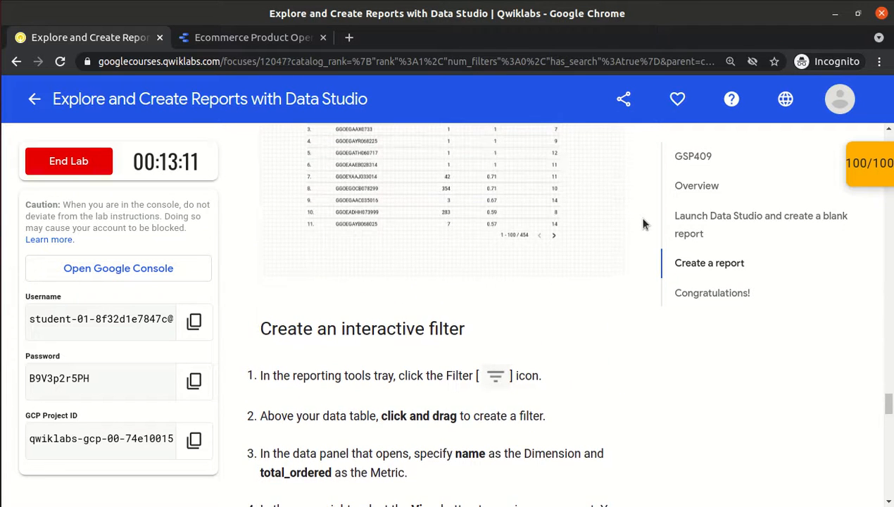
{"action": "scroll", "coordinate": [643, 224], "scroll_direction": "up", "scroll_amount": 5}
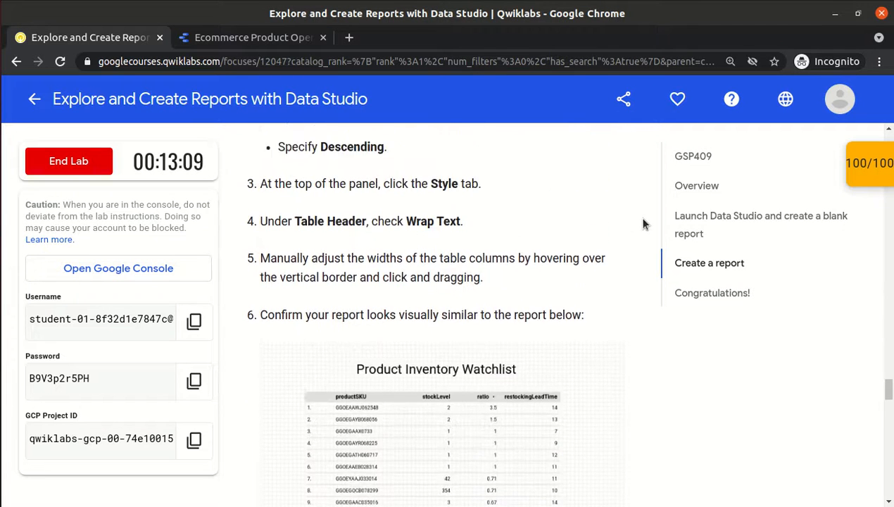
{"action": "scroll", "coordinate": [643, 224], "scroll_direction": "up", "scroll_amount": 3}
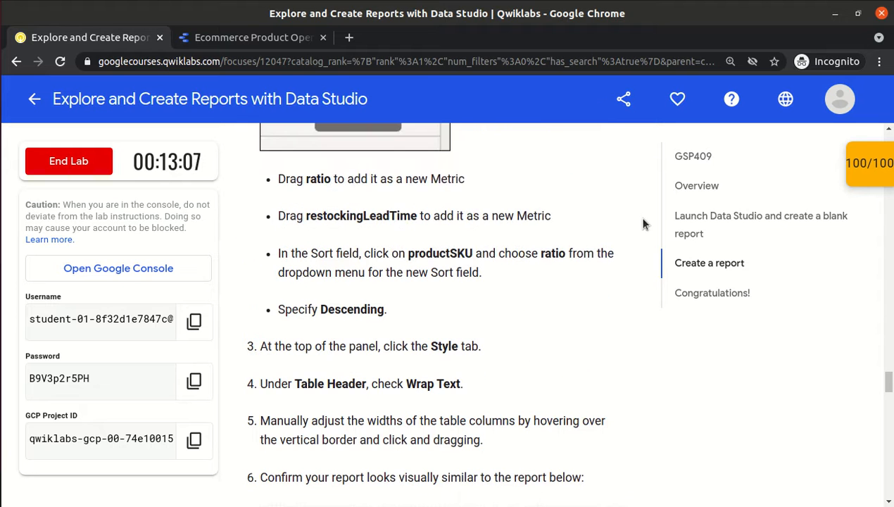
{"action": "scroll", "coordinate": [643, 224], "scroll_direction": "down", "scroll_amount": 5}
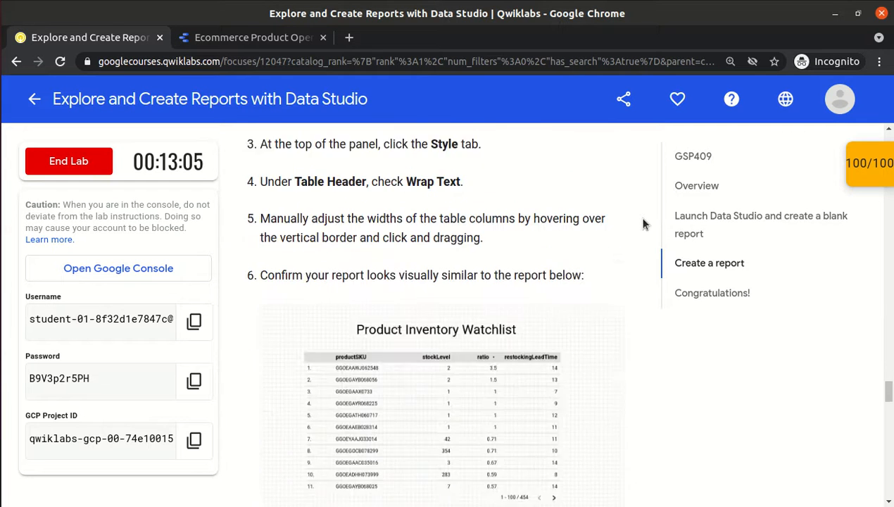
Reread the interactive filter instructions in Qwiklabs and add a drop-down list control between the title and watchlist table in Data Studio.
{"action": "scroll", "coordinate": [643, 224], "scroll_direction": "down", "scroll_amount": 8}
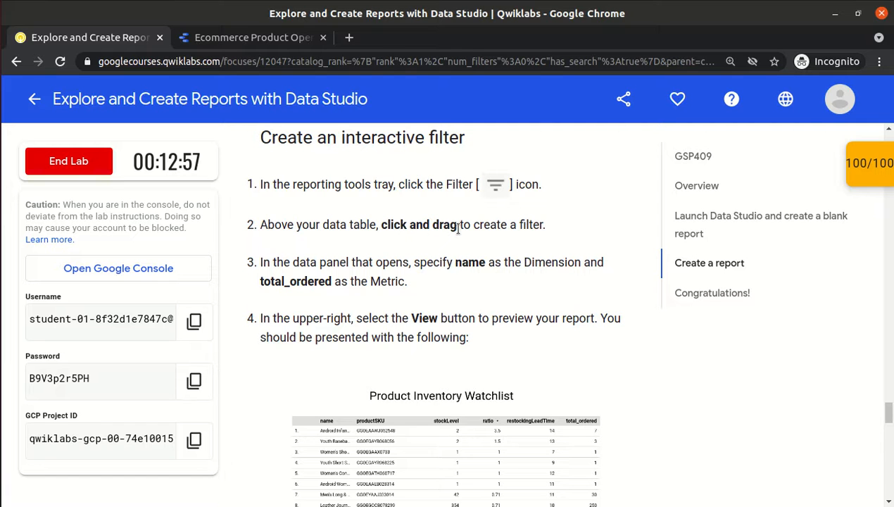
{"action": "left_click", "coordinate": [253, 40]}
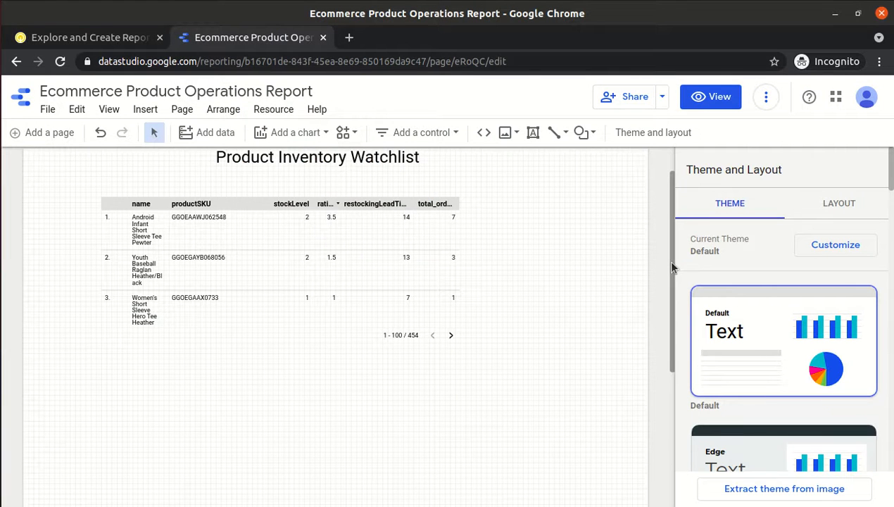
{"action": "left_click_drag", "start_coordinate": [666, 259], "coordinate": [665, 196]}
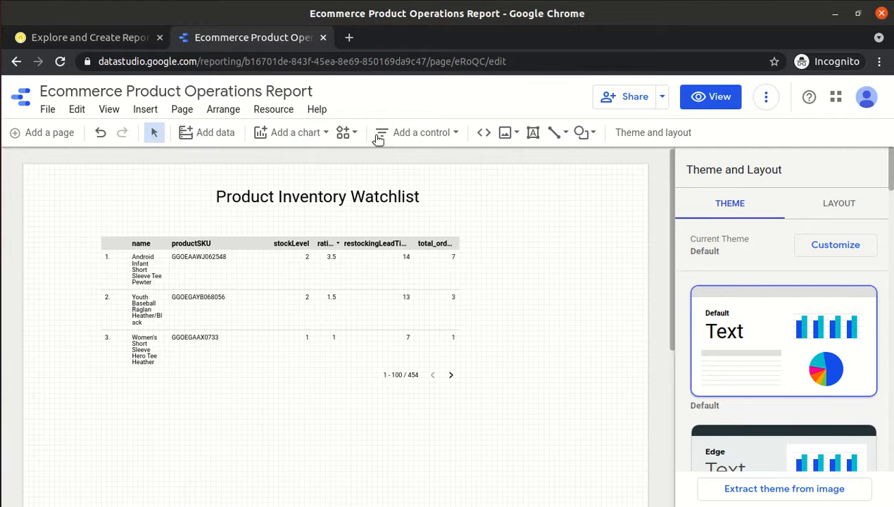
{"action": "left_click", "coordinate": [390, 132]}
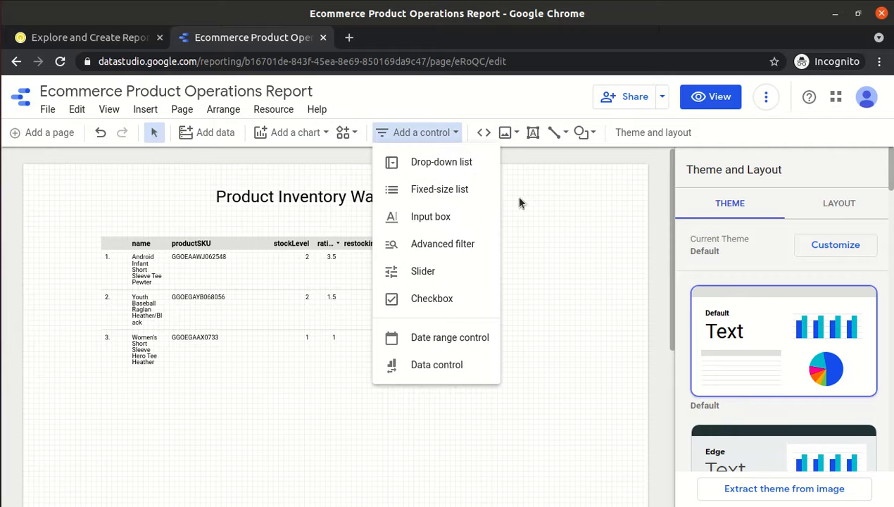
{"action": "left_click", "coordinate": [418, 163]}
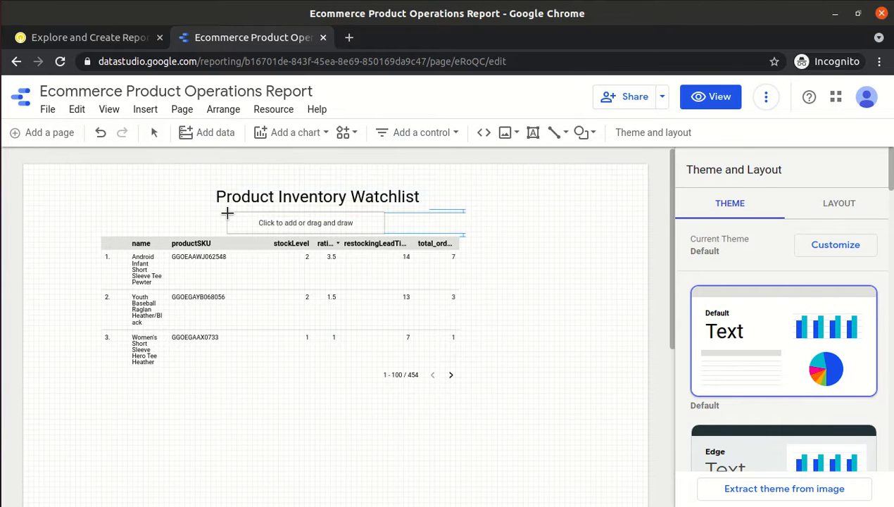
{"action": "left_click", "coordinate": [226, 213]}
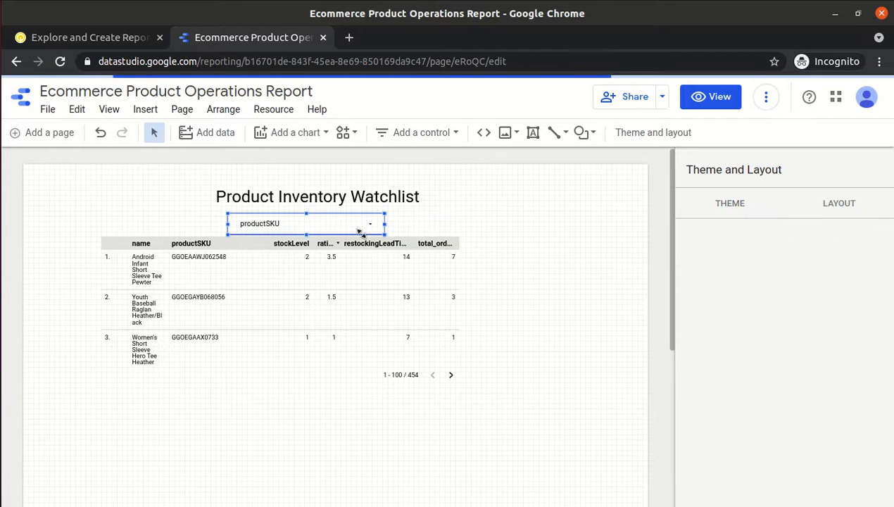
Preview the report in view mode and look through the SKU values offered by the productSKU filter.
{"action": "left_click", "coordinate": [726, 102]}
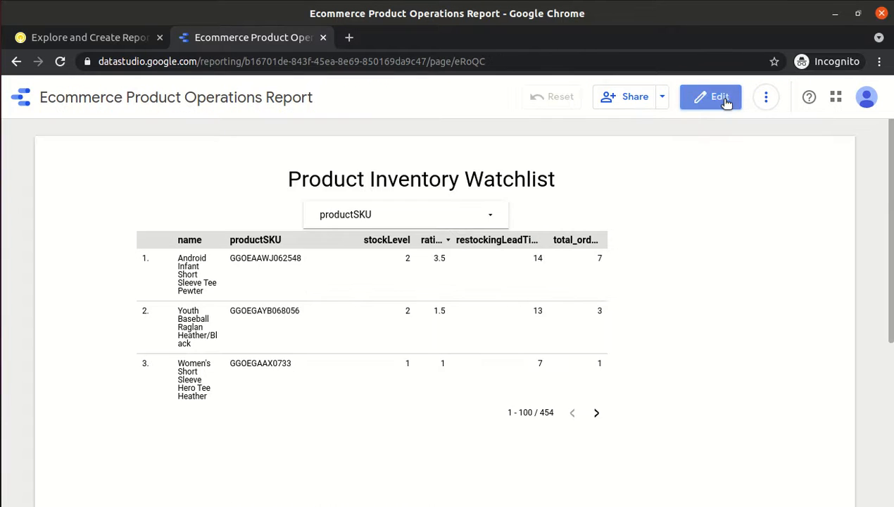
{"action": "left_click", "coordinate": [491, 220]}
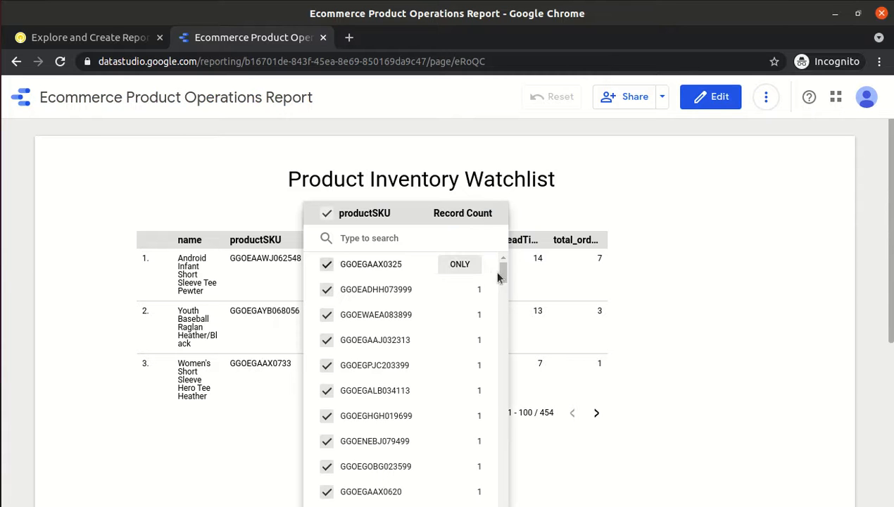
{"action": "mouse_move", "coordinate": [504, 276]}
{"action": "left_mouse_down"}
{"action": "mouse_move", "coordinate": [504, 478]}
{"action": "mouse_move", "coordinate": [492, 275]}
{"action": "left_mouse_up"}
{"action": "left_click", "coordinate": [653, 170]}
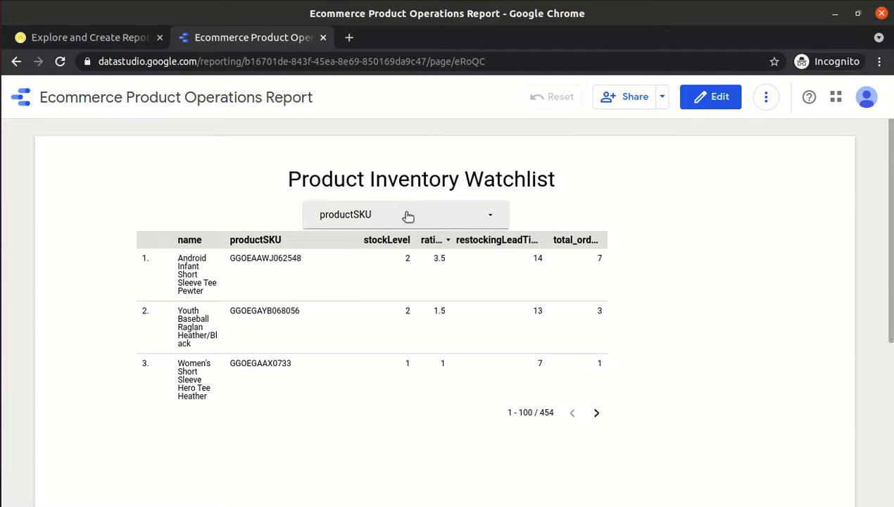
Test the productSKU filter with only GGOEGAAX0325 and GGOEWAEA083899 selected, and return to editing the report.
{"action": "left_click", "coordinate": [464, 220]}
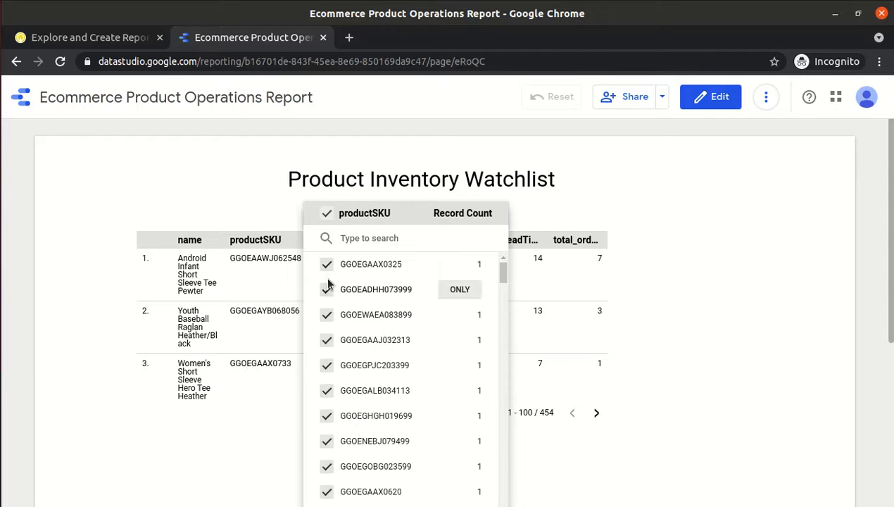
{"action": "left_click", "coordinate": [327, 215]}
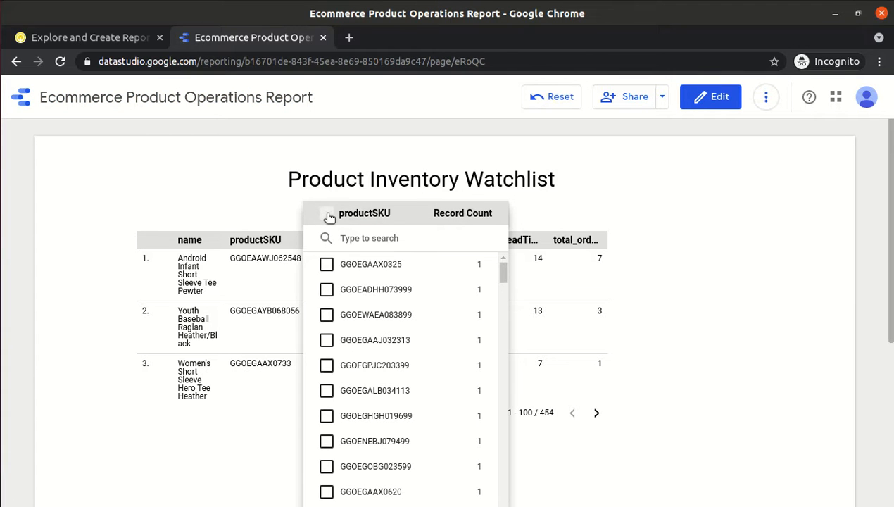
{"action": "left_click", "coordinate": [327, 265]}
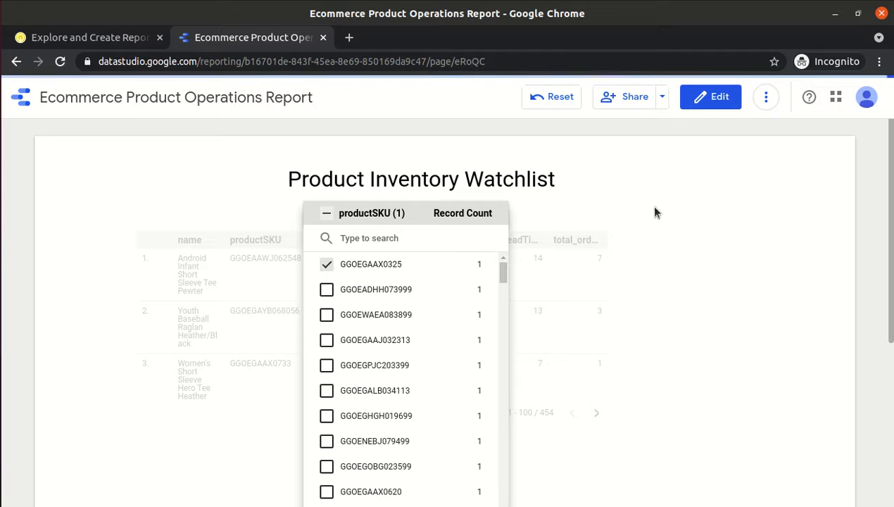
{"action": "left_click", "coordinate": [327, 317]}
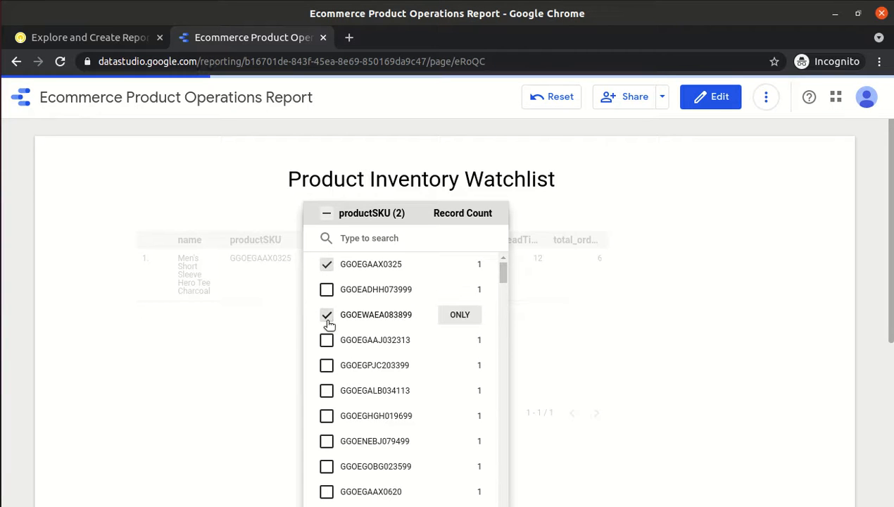
{"action": "left_click", "coordinate": [678, 259]}
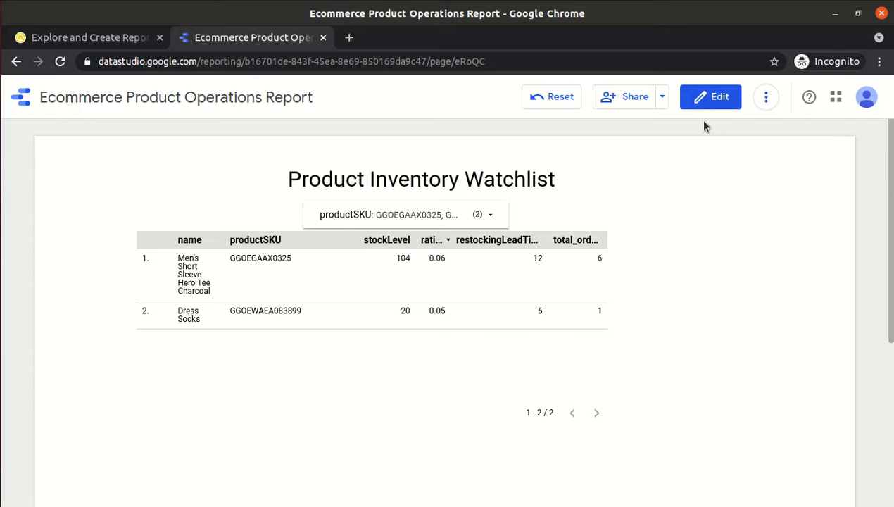
{"action": "left_click", "coordinate": [713, 101]}
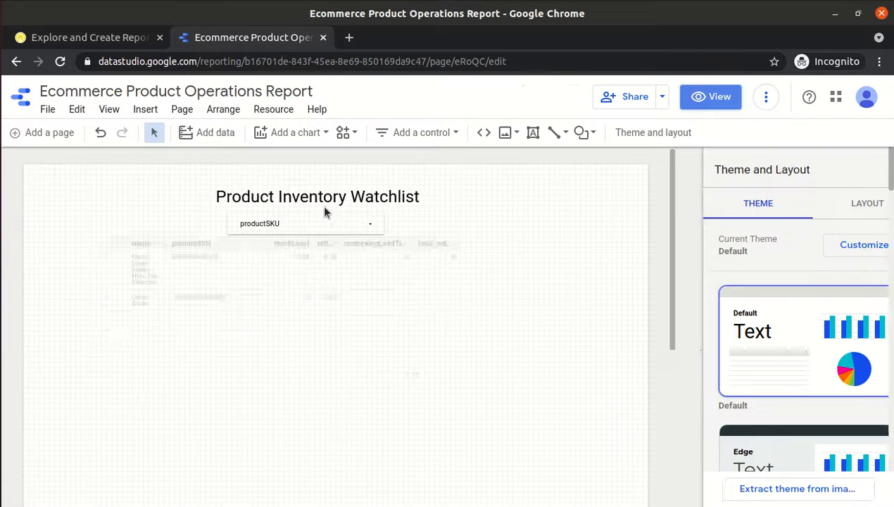
Compare the Qwiklabs filter instructions with the report and go to the lab's Congratulations section, cancelling the request to end the lab.
{"action": "left_click", "coordinate": [130, 39]}
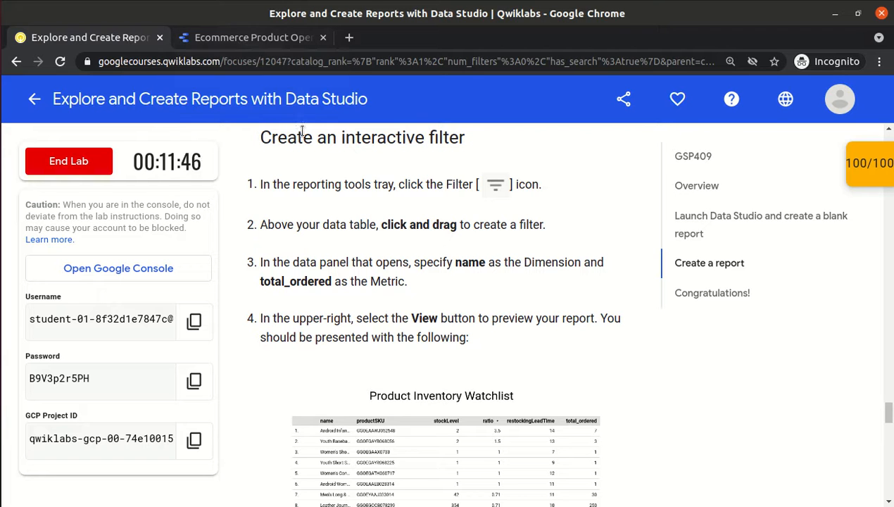
{"action": "left_click", "coordinate": [256, 42]}
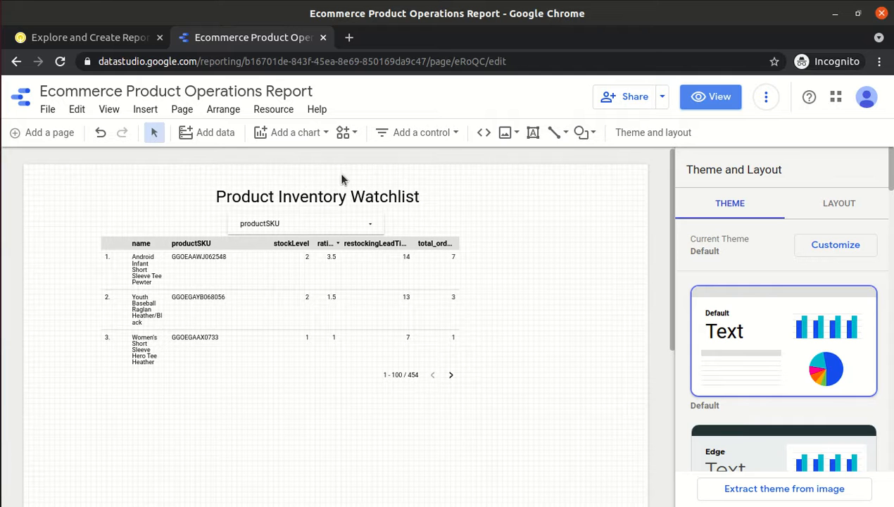
{"action": "left_click", "coordinate": [84, 40]}
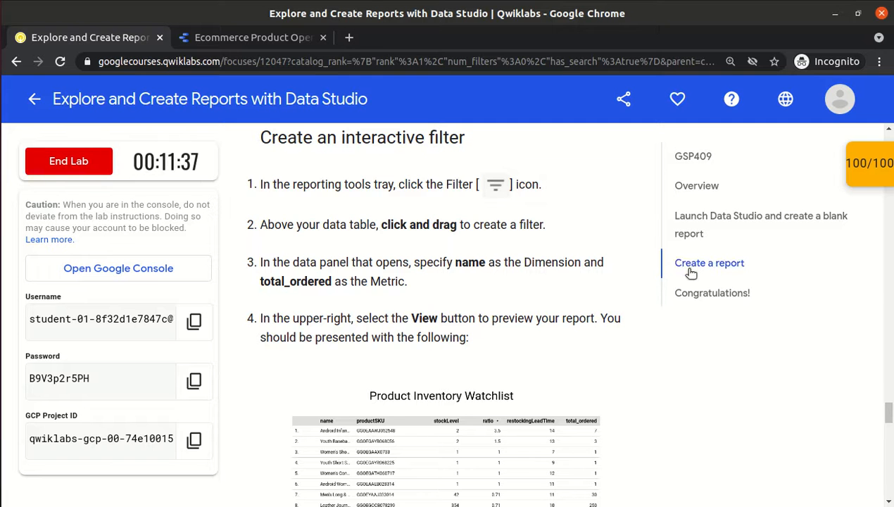
{"action": "left_click", "coordinate": [801, 299]}
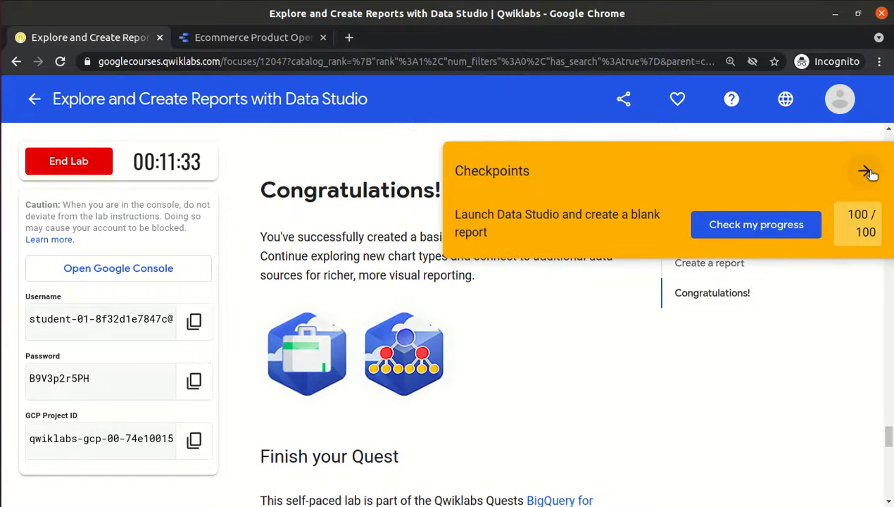
{"action": "left_click", "coordinate": [84, 161]}
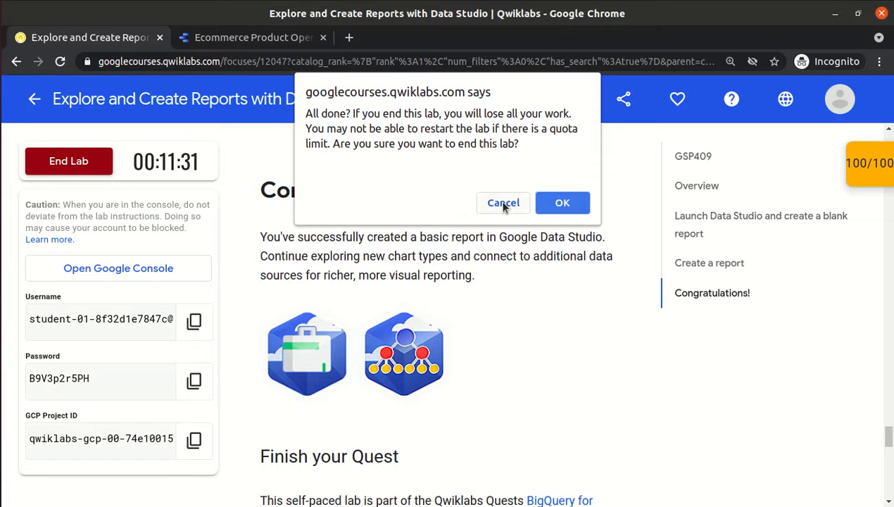
{"action": "left_click", "coordinate": [504, 204]}
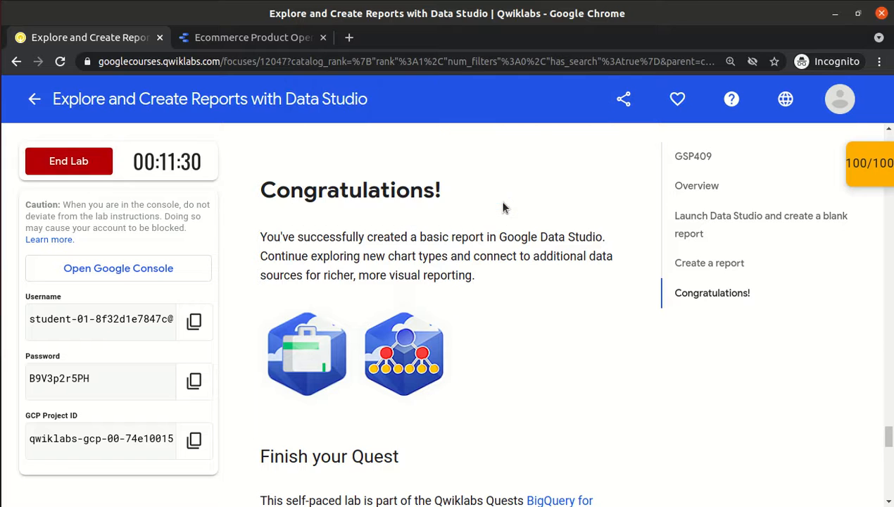
Switch to Data Studio, review the Ecommerce Product Operations Report's settings, and close them without changes.
{"action": "left_click", "coordinate": [230, 43]}
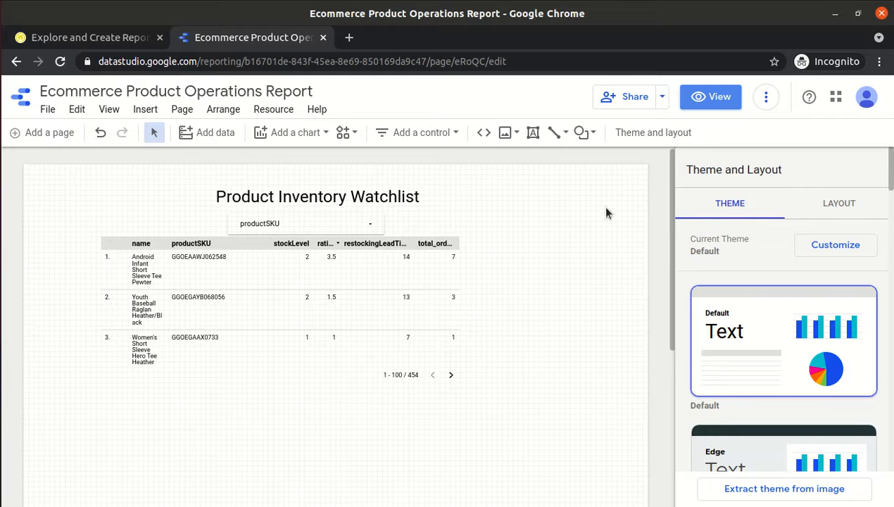
{"action": "left_click", "coordinate": [833, 101]}
{"action": "left_click", "coordinate": [544, 360]}
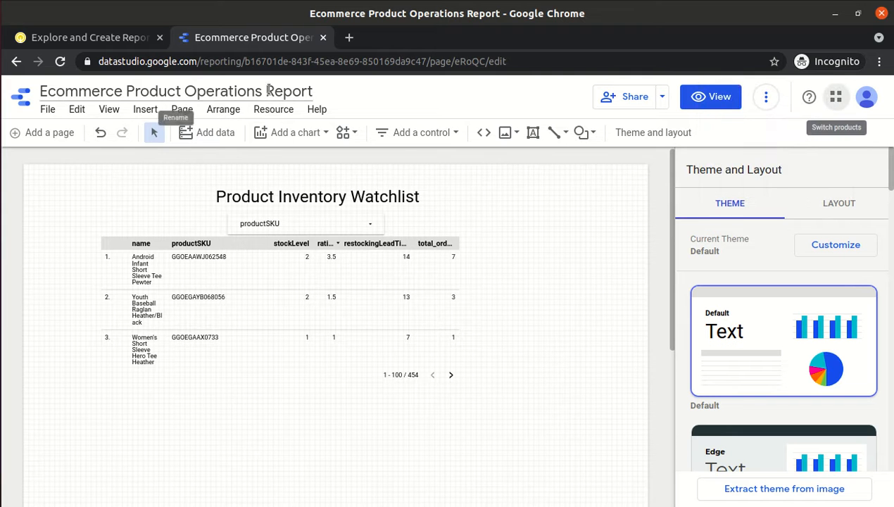
{"action": "left_click", "coordinate": [48, 110]}
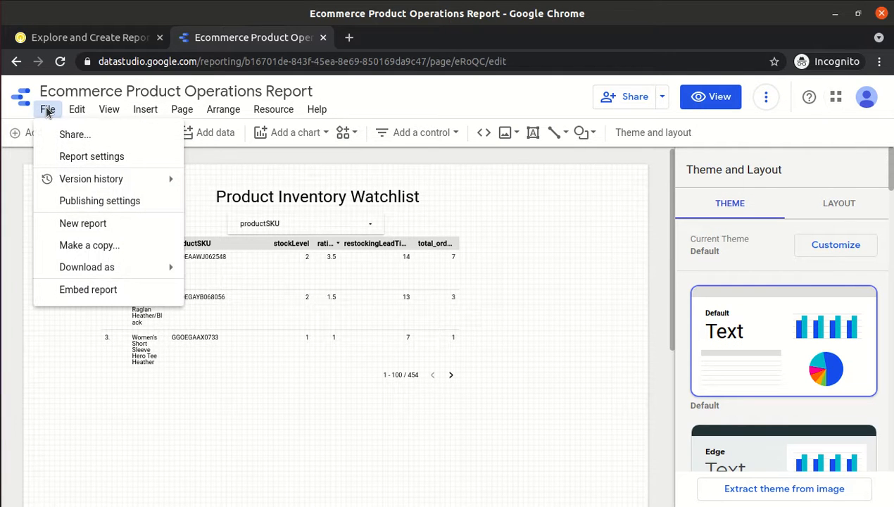
{"action": "left_click", "coordinate": [76, 159]}
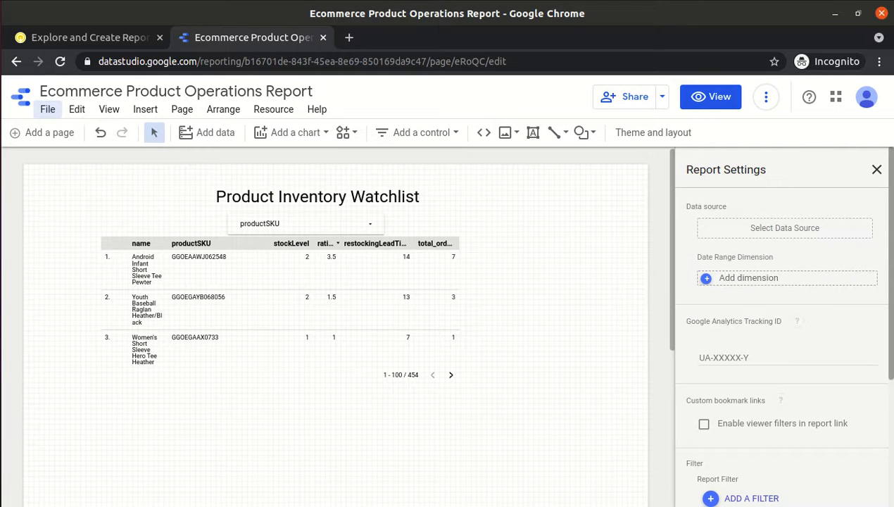
{"action": "scroll", "coordinate": [782, 317], "scroll_direction": "down", "scroll_amount": 3}
{"action": "scroll", "coordinate": [782, 317], "scroll_direction": "up", "scroll_amount": 2}
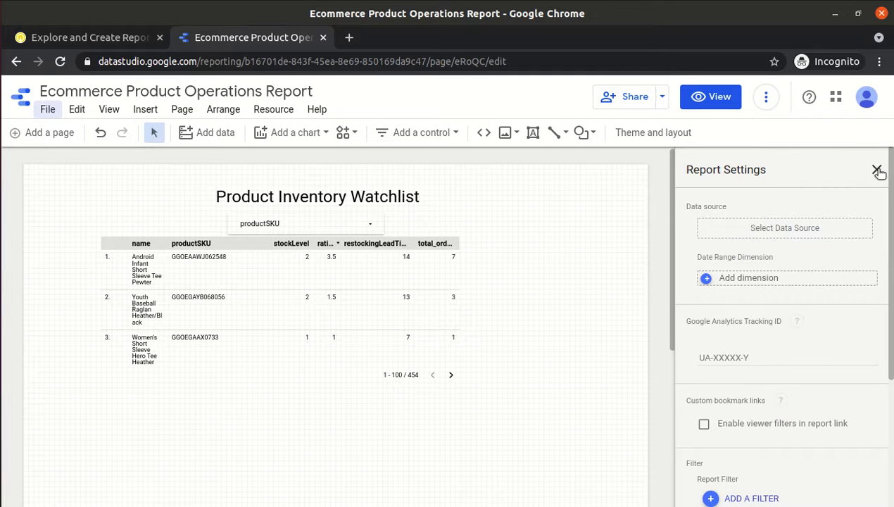
{"action": "left_click", "coordinate": [764, 96]}
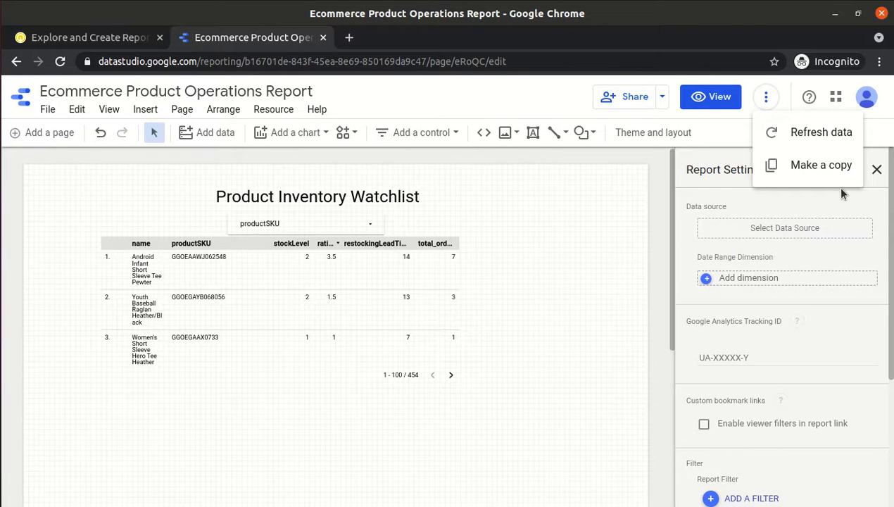
{"action": "left_click", "coordinate": [878, 174]}
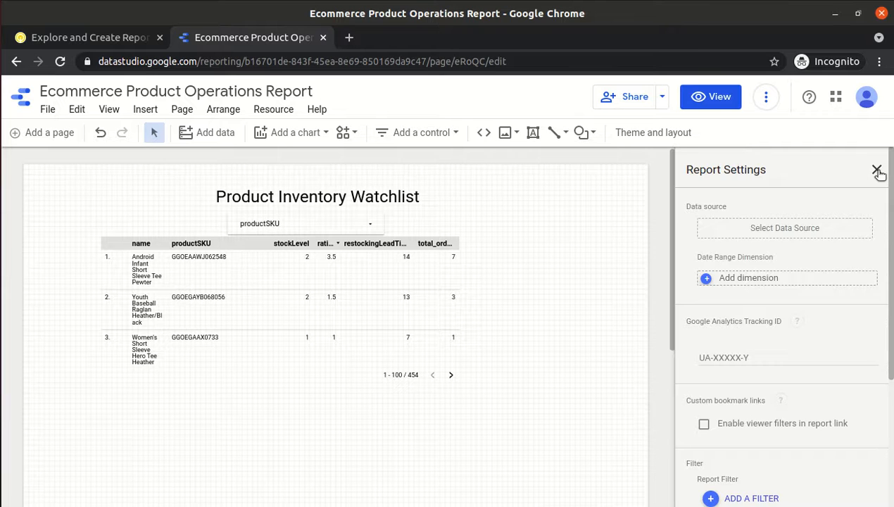
{"action": "left_click", "coordinate": [878, 171]}
Refresh the report's data, repeat the refresh once, and check which additional report options are offered.
{"action": "left_click", "coordinate": [765, 97]}
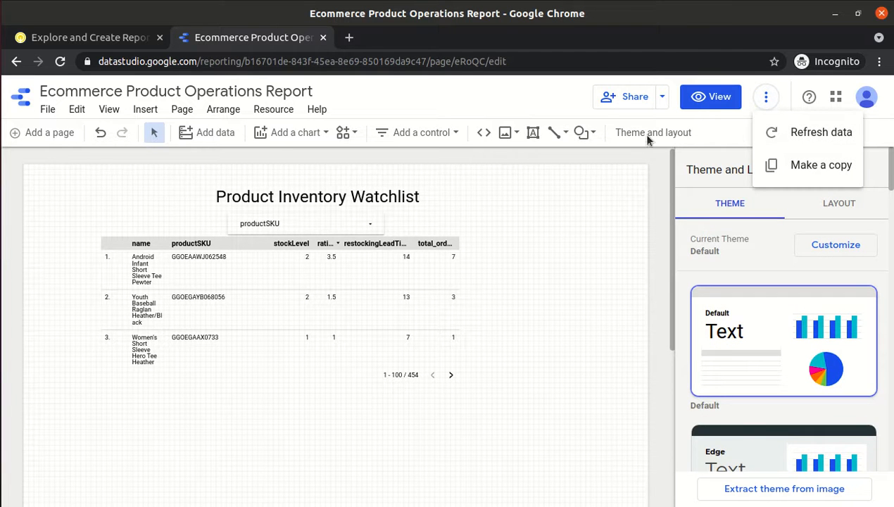
{"action": "left_click", "coordinate": [608, 186]}
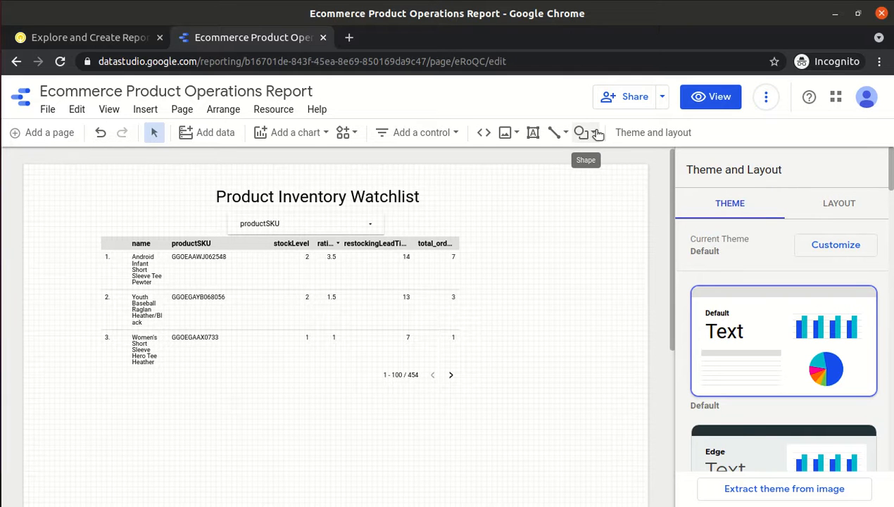
{"action": "left_click", "coordinate": [767, 99]}
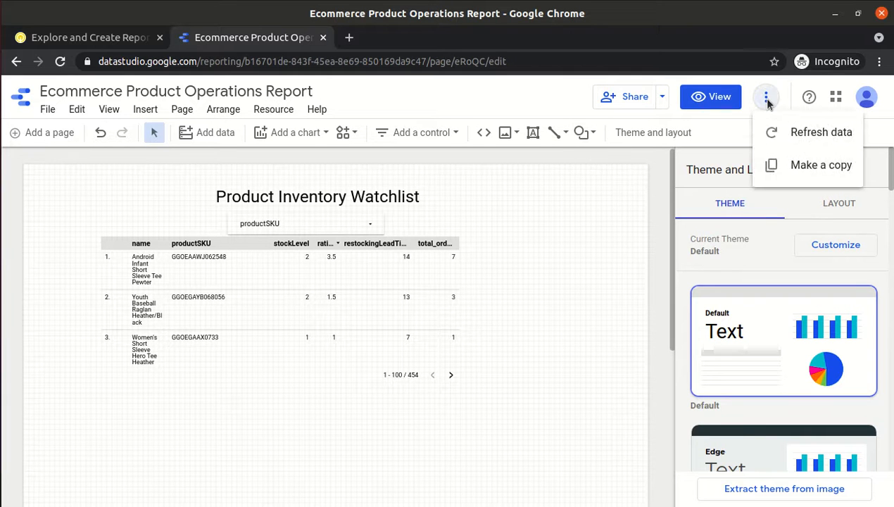
{"action": "left_click", "coordinate": [775, 131]}
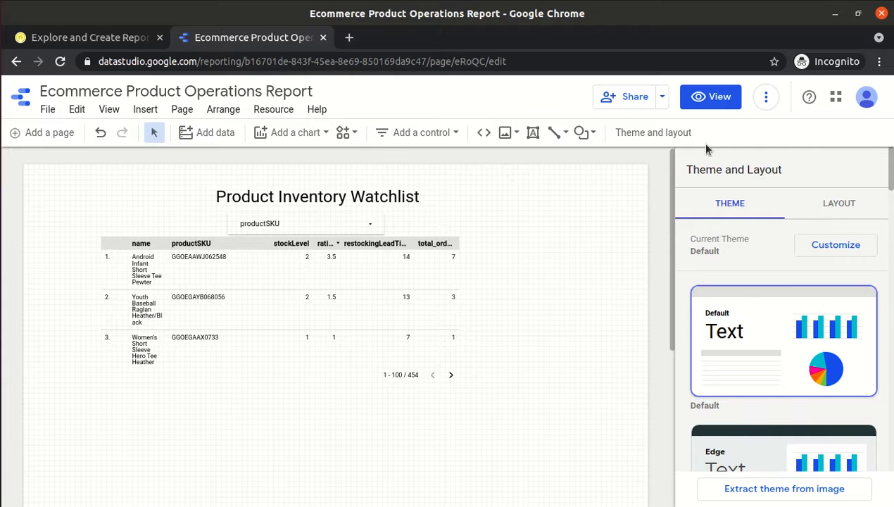
{"action": "left_click", "coordinate": [778, 98]}
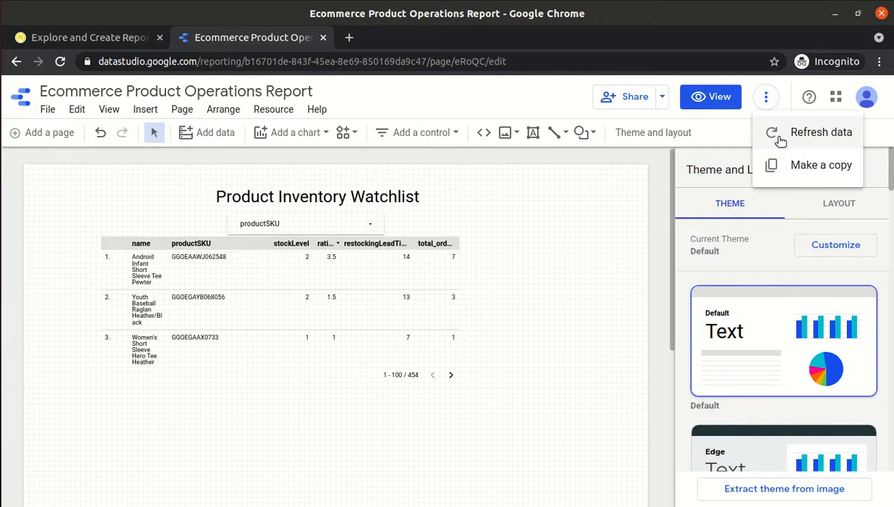
{"action": "left_click", "coordinate": [778, 138]}
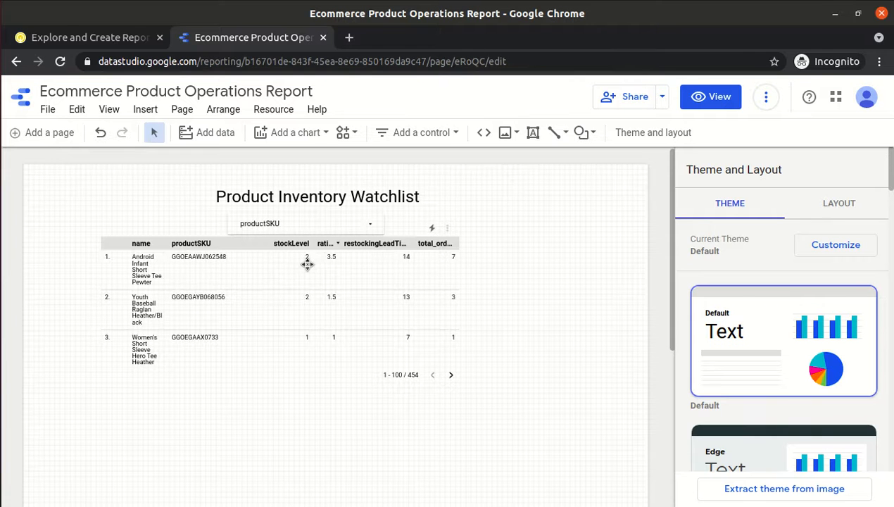
{"action": "left_click", "coordinate": [773, 99]}
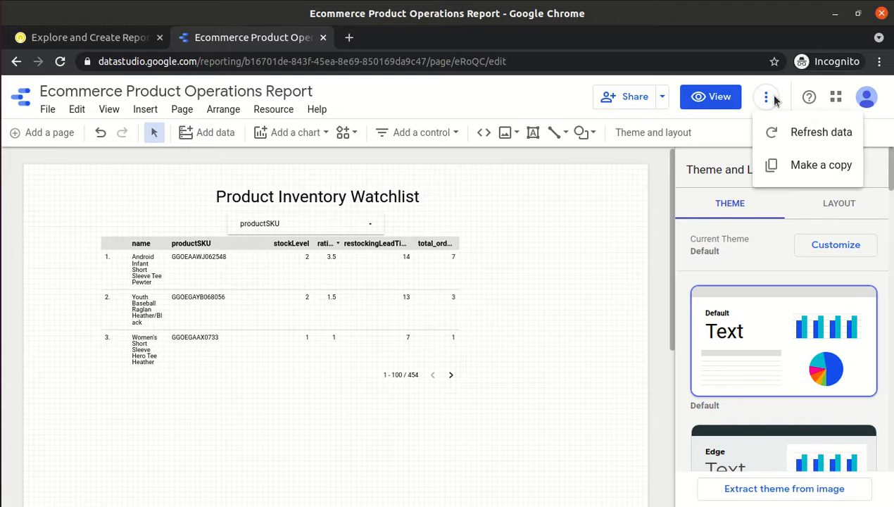
{"action": "left_click", "coordinate": [775, 100]}
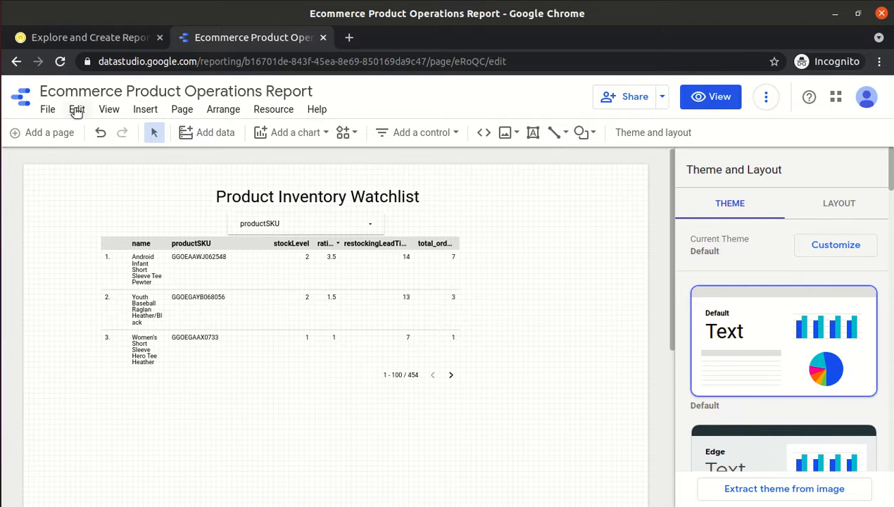
Check the Qwiklabs page and the report, and search Google in a new browser tab for "cache option in data studio".
{"action": "left_click", "coordinate": [102, 39]}
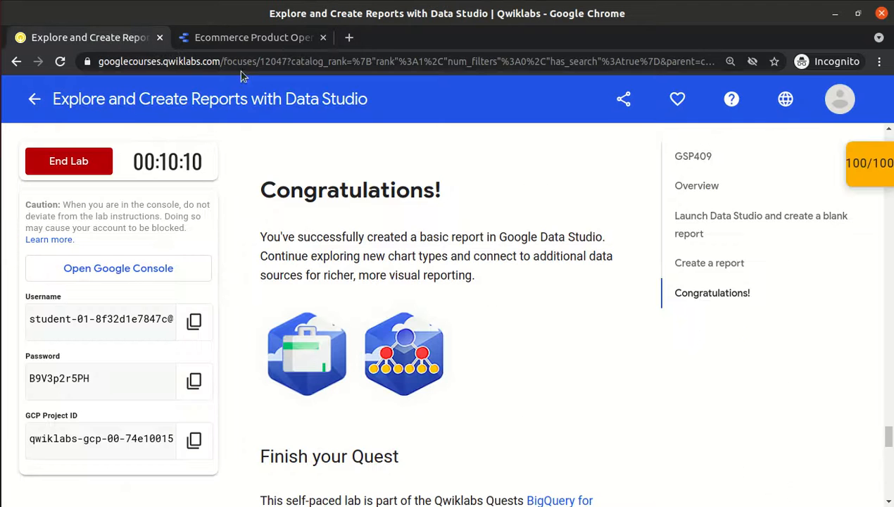
{"action": "left_click", "coordinate": [239, 41]}
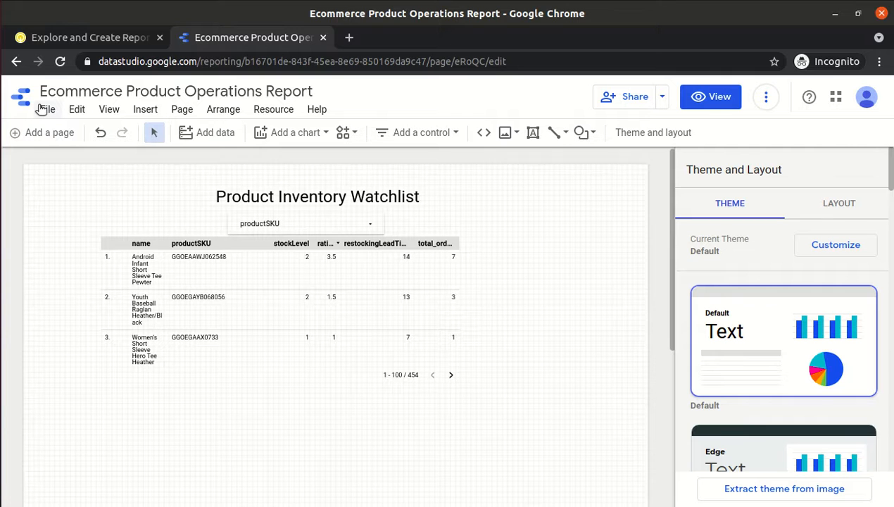
{"action": "left_click", "coordinate": [350, 39]}
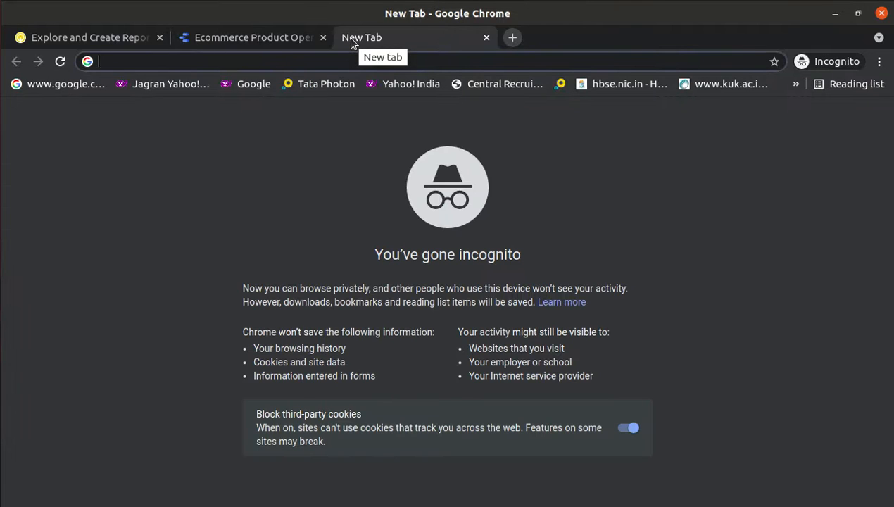
{"action": "type", "text": "cache "}
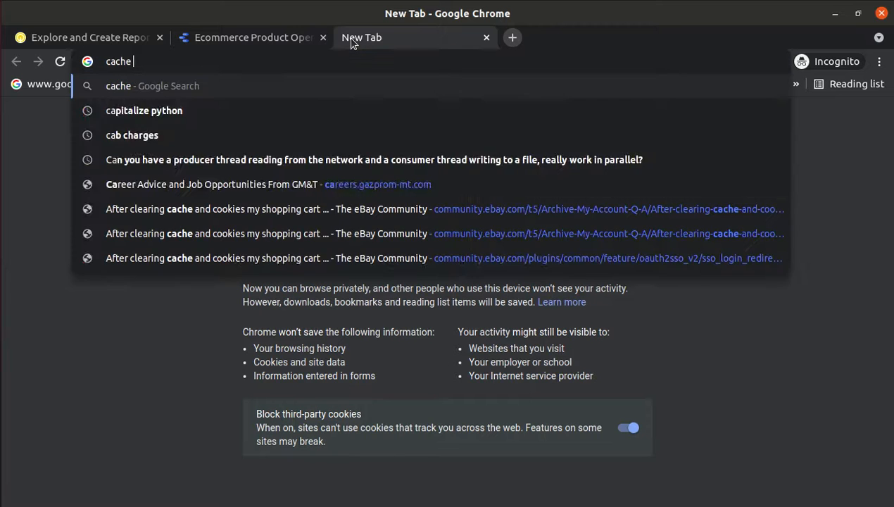
{"action": "type", "text": "option in"}
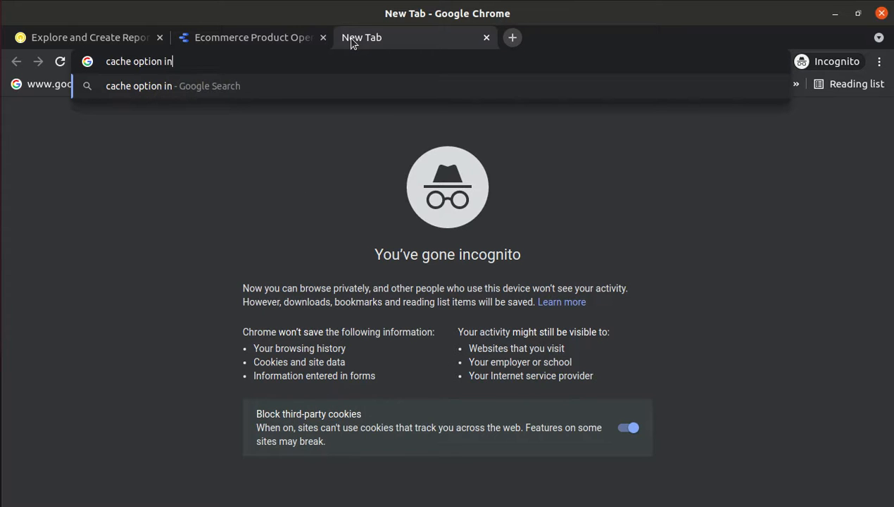
{"action": "type", "text": " data stu"}
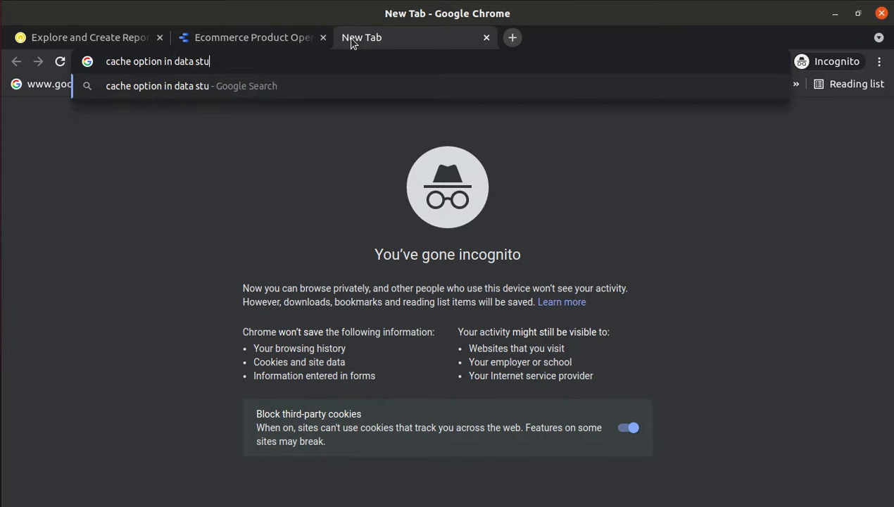
{"action": "type", "text": "dio"}
{"action": "key", "text": "Return"}
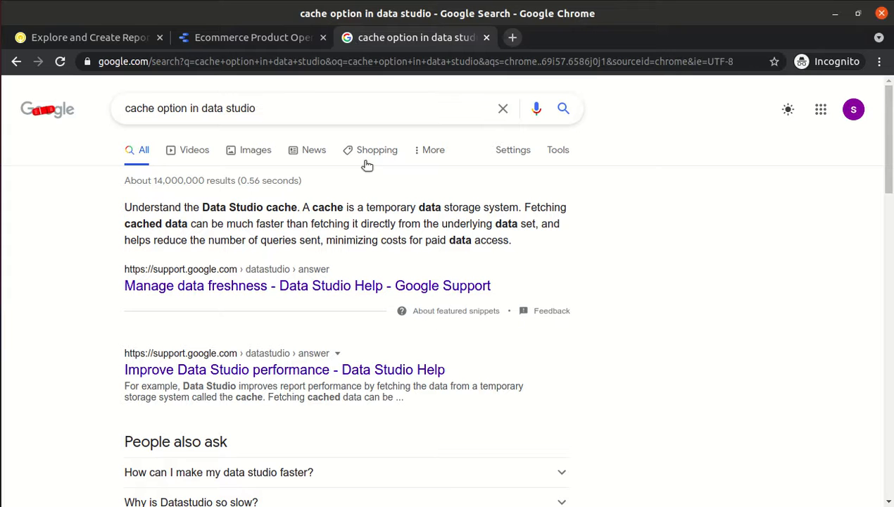
Look through the search results and open the Data Studio Help article "Manage data freshness".
{"action": "left_click", "coordinate": [357, 362]}
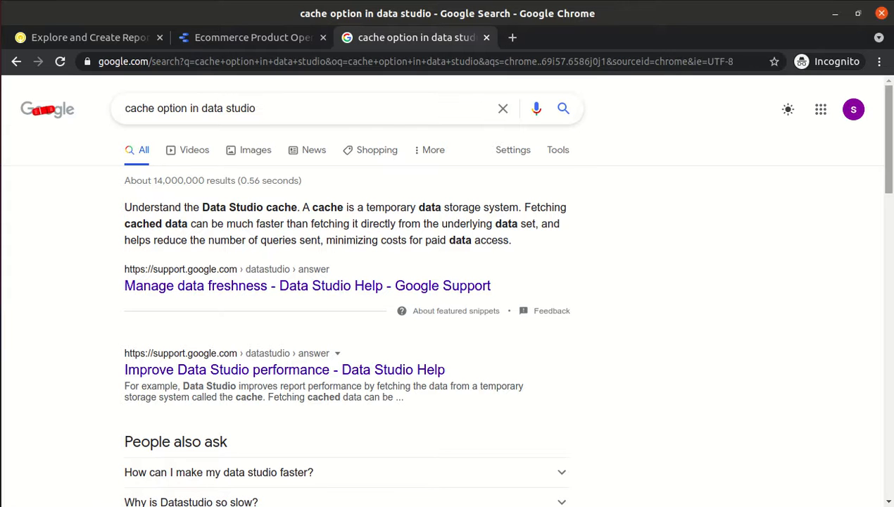
{"action": "scroll", "coordinate": [889, 141], "scroll_direction": "down", "scroll_amount": 3}
{"action": "scroll", "coordinate": [505, 306], "scroll_direction": "down", "scroll_amount": 2}
{"action": "scroll", "coordinate": [891, 345], "scroll_direction": "down", "scroll_amount": 6}
{"action": "left_click_drag", "start_coordinate": [891, 345], "coordinate": [891, 176]}
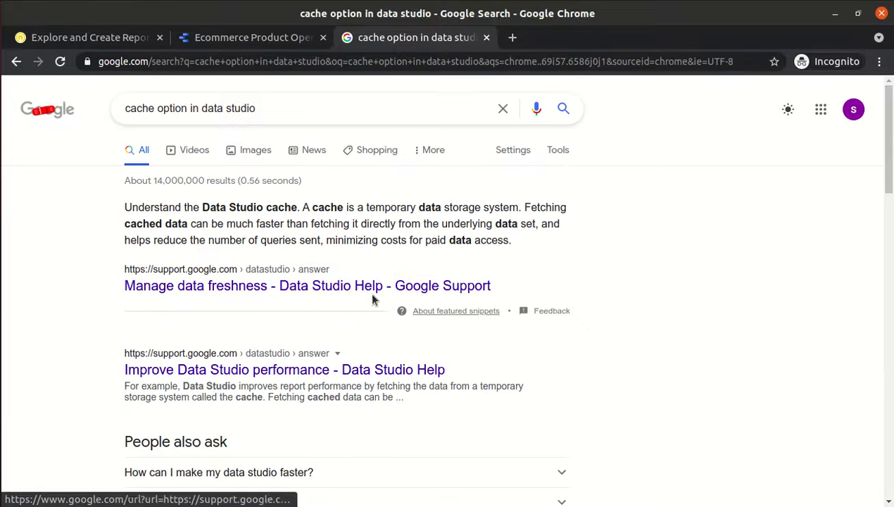
{"action": "left_click", "coordinate": [337, 285]}
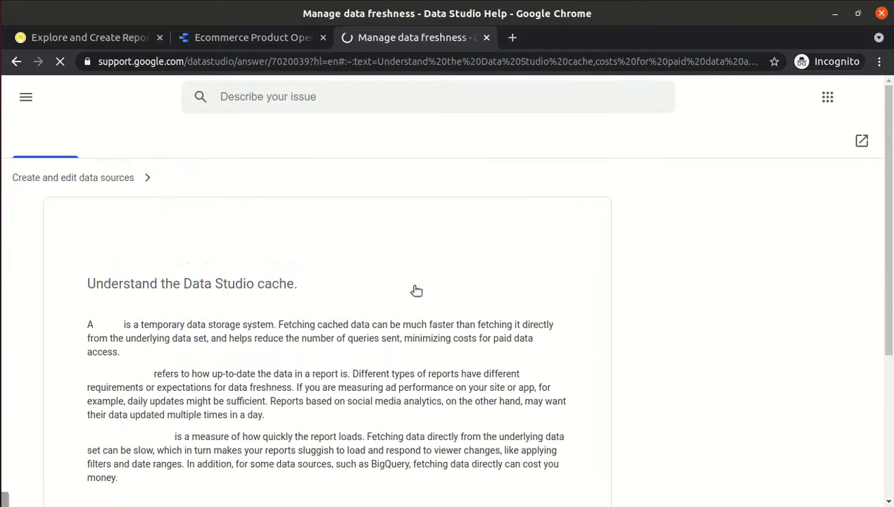
Read the help article's steps on setting data freshness for a data source.
{"action": "left_click_drag", "start_coordinate": [889, 148], "coordinate": [891, 228]}
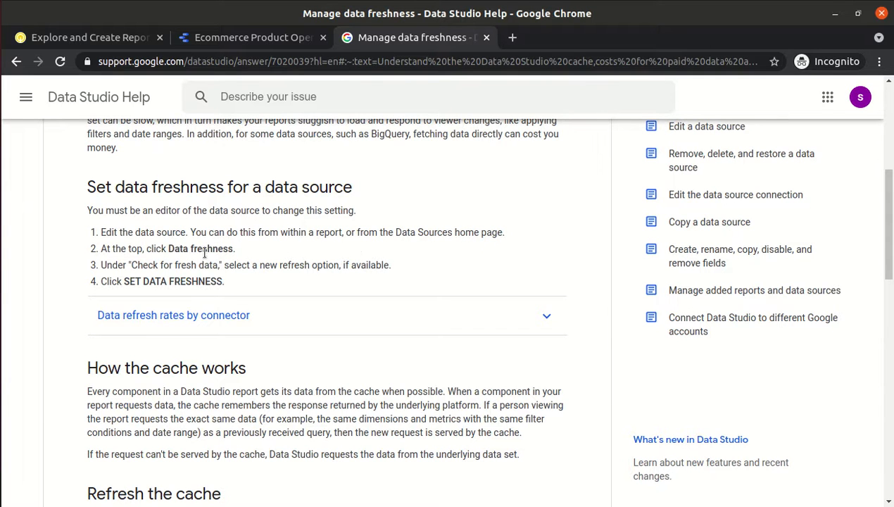
{"action": "left_click_drag", "start_coordinate": [166, 248], "coordinate": [226, 248]}
{"action": "left_click_drag", "start_coordinate": [136, 265], "coordinate": [336, 280]}
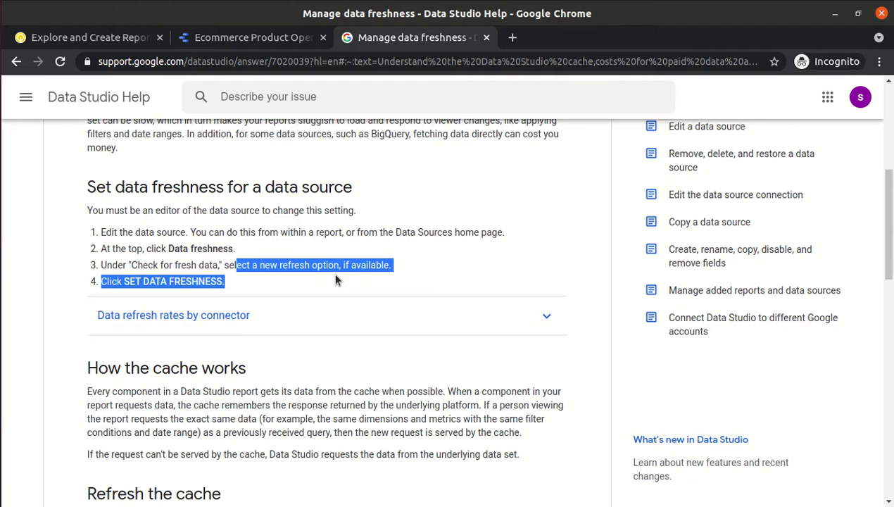
{"action": "left_click", "coordinate": [335, 279]}
{"action": "left_click_drag", "start_coordinate": [226, 265], "coordinate": [319, 273]}
{"action": "left_click", "coordinate": [320, 273]}
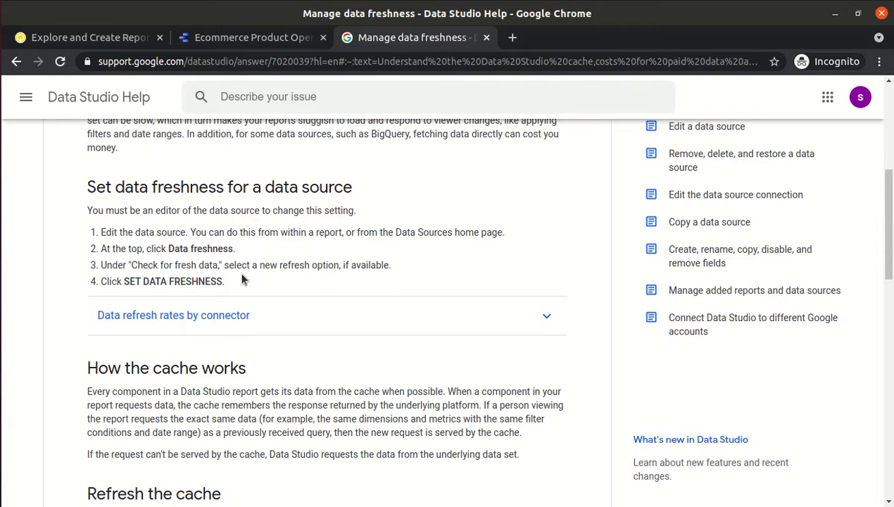
Return to the Data Studio report, select the product table, and refresh the report's data.
{"action": "left_click", "coordinate": [102, 38]}
{"action": "left_click", "coordinate": [255, 39]}
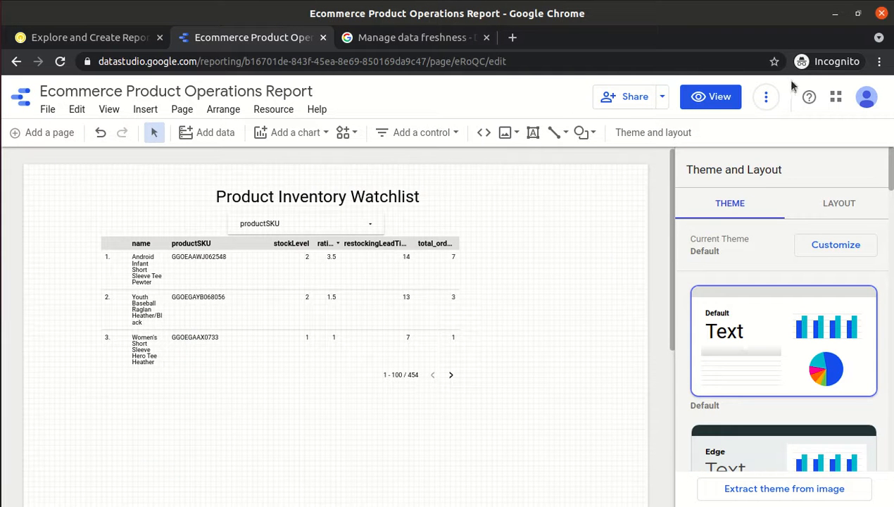
{"action": "left_click", "coordinate": [769, 98]}
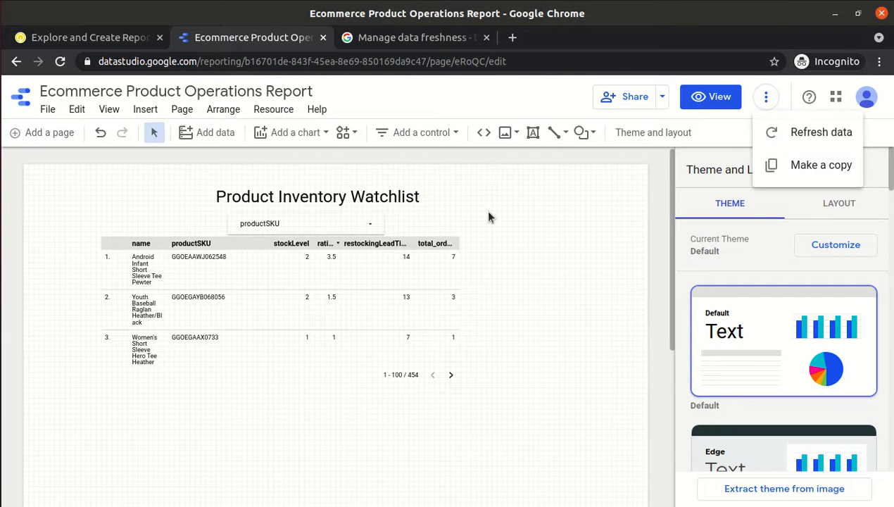
{"action": "left_click", "coordinate": [350, 268]}
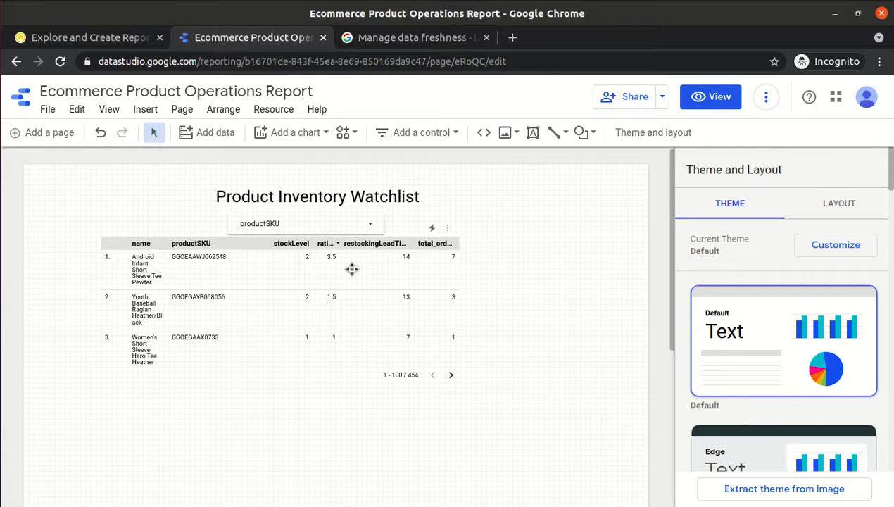
{"action": "left_click", "coordinate": [273, 272]}
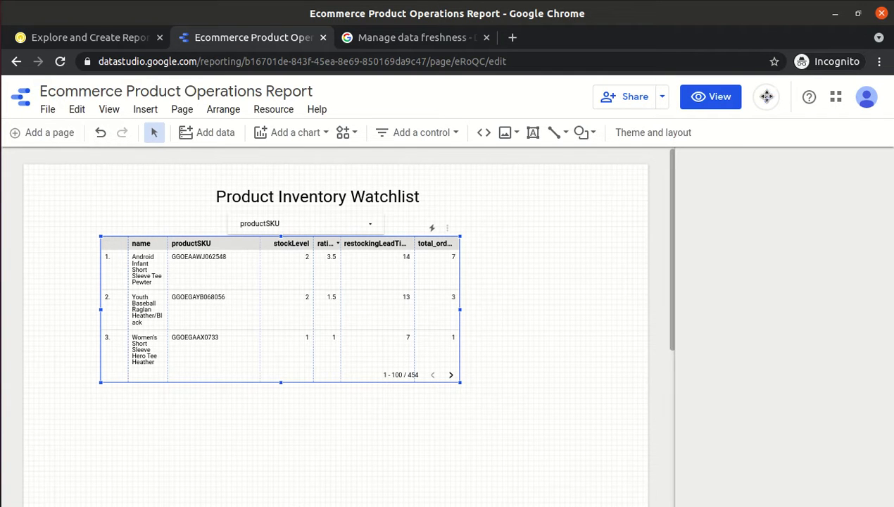
{"action": "left_click", "coordinate": [766, 98]}
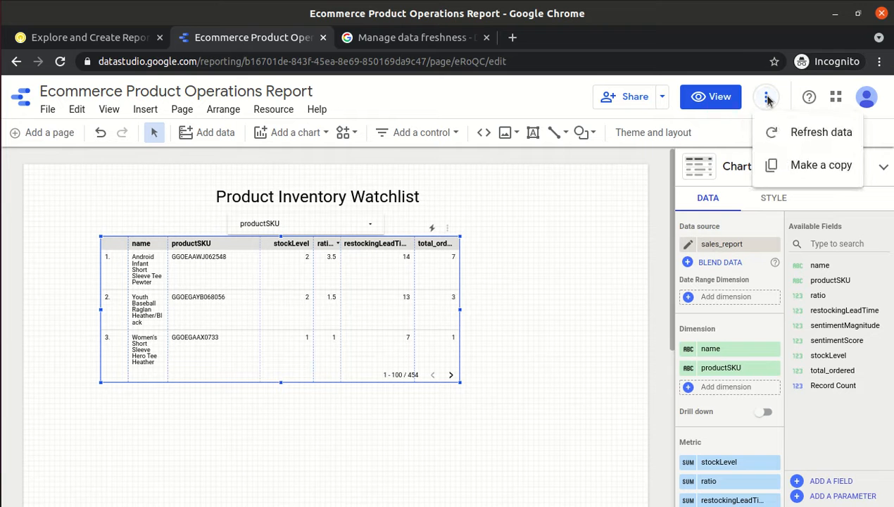
{"action": "left_click", "coordinate": [771, 128]}
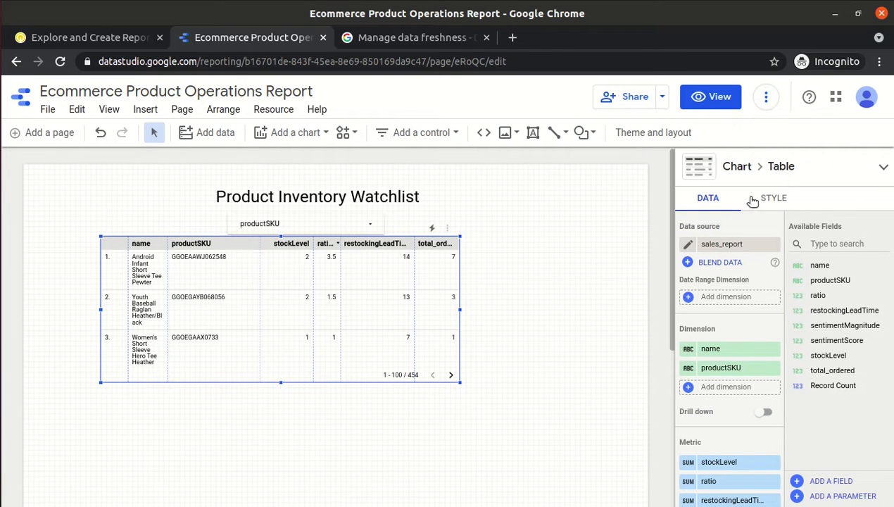
Look through the product table's style and data settings for an option that controls caching.
{"action": "left_click", "coordinate": [774, 198]}
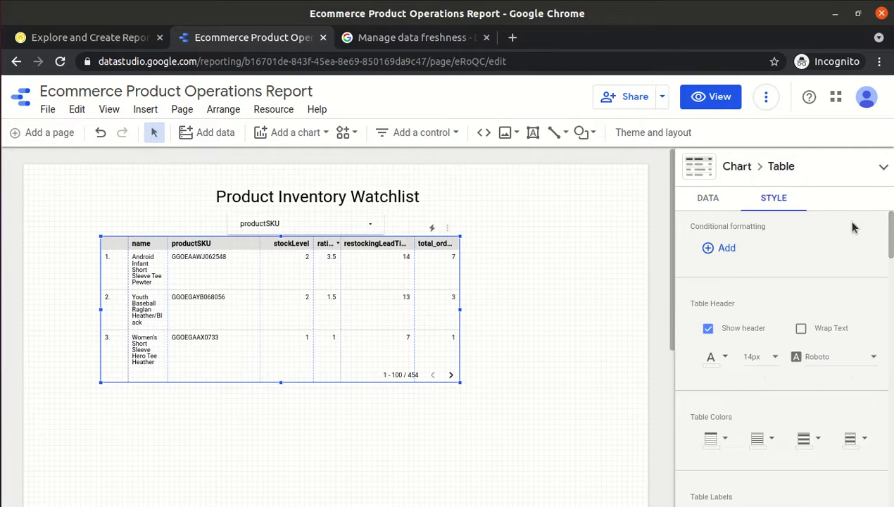
{"action": "scroll", "coordinate": [782, 359], "scroll_direction": "down", "scroll_amount": 8}
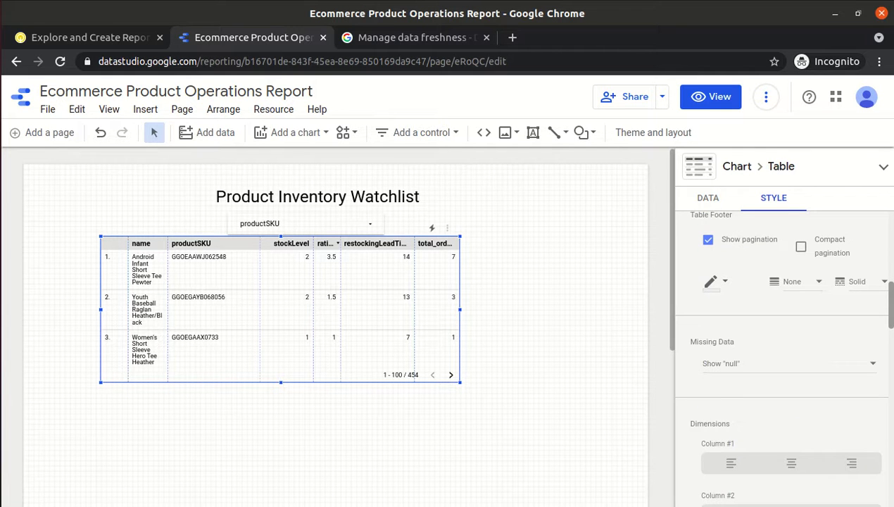
{"action": "scroll", "coordinate": [782, 359], "scroll_direction": "down", "scroll_amount": 5}
{"action": "scroll", "coordinate": [782, 360], "scroll_direction": "down", "scroll_amount": 6}
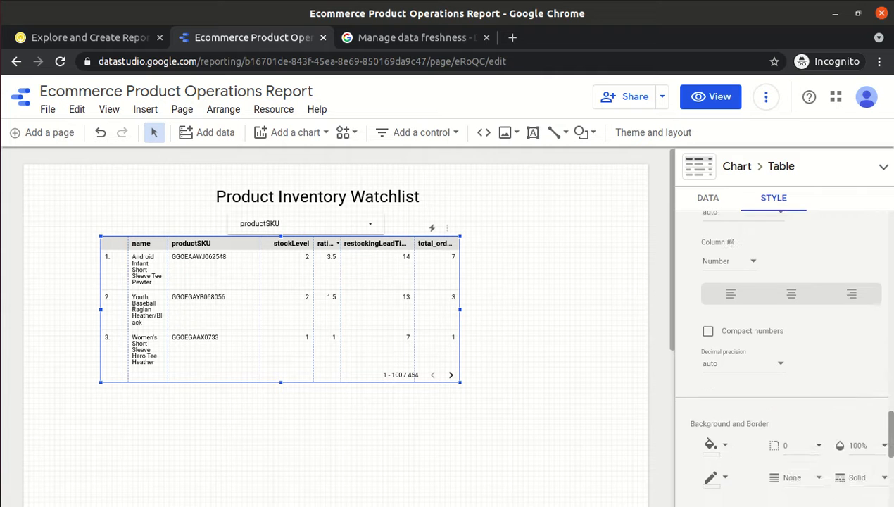
{"action": "left_click", "coordinate": [707, 200]}
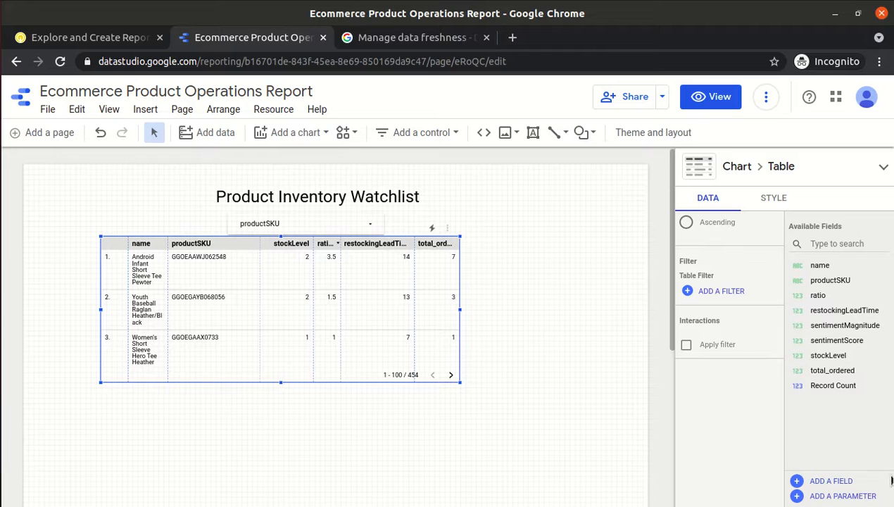
{"action": "left_click", "coordinate": [771, 198]}
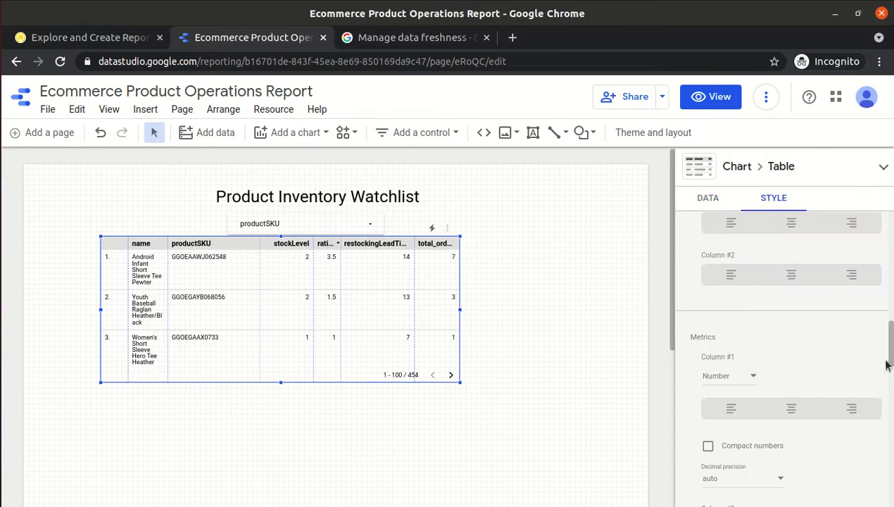
{"action": "left_click_drag", "start_coordinate": [889, 357], "coordinate": [888, 333]}
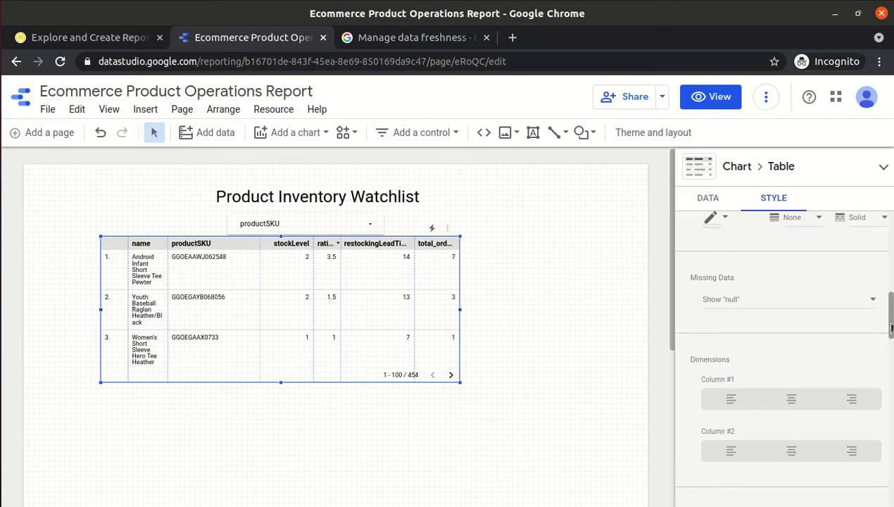
{"action": "left_click", "coordinate": [697, 202]}
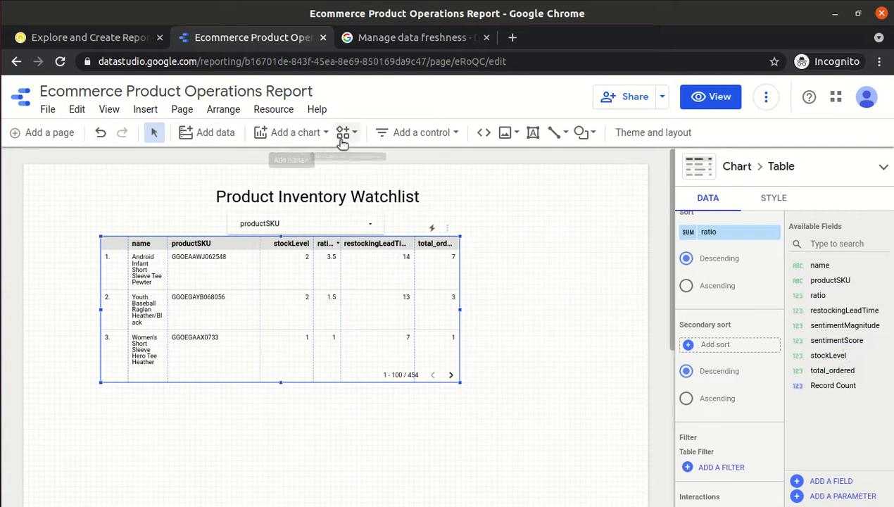
{"action": "left_click", "coordinate": [315, 111]}
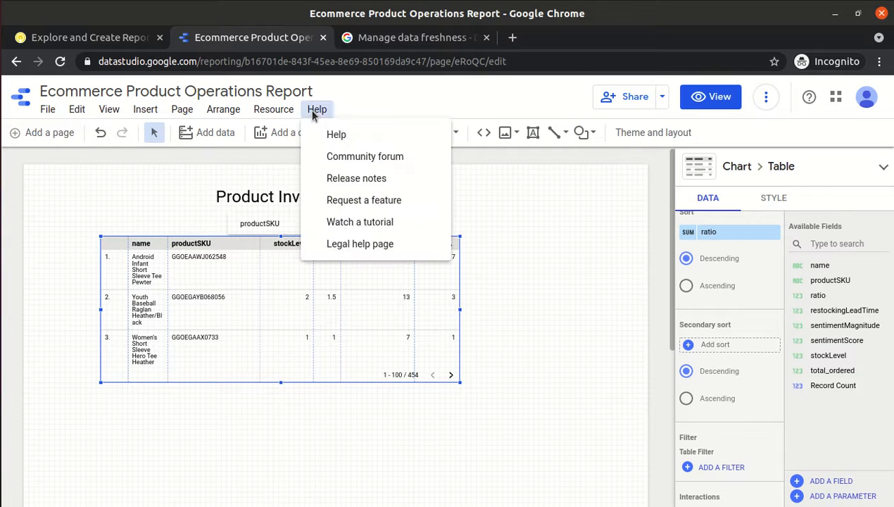
{"action": "left_click", "coordinate": [275, 112]}
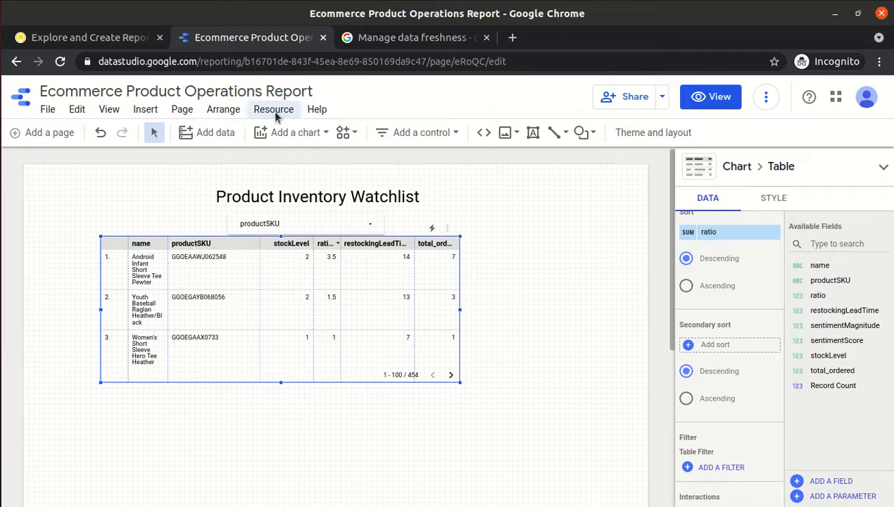
{"action": "left_click", "coordinate": [274, 112]}
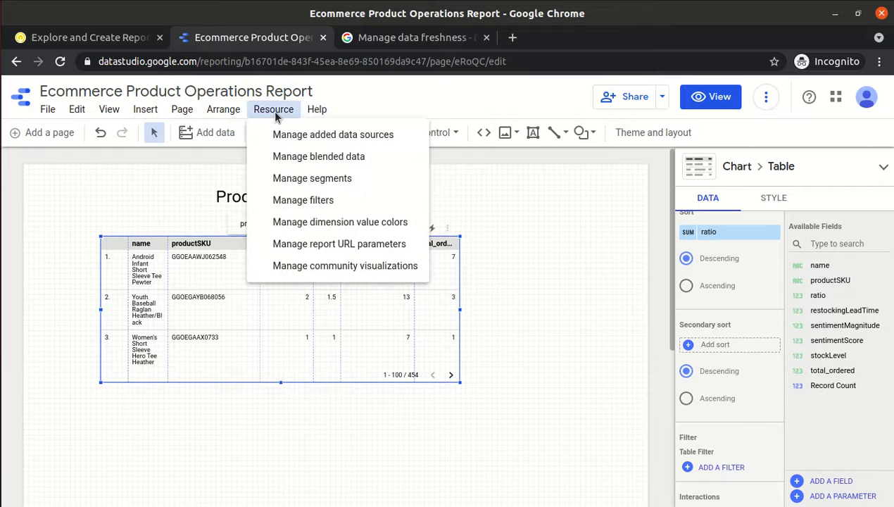
{"action": "left_click", "coordinate": [220, 113]}
{"action": "left_click", "coordinate": [217, 112]}
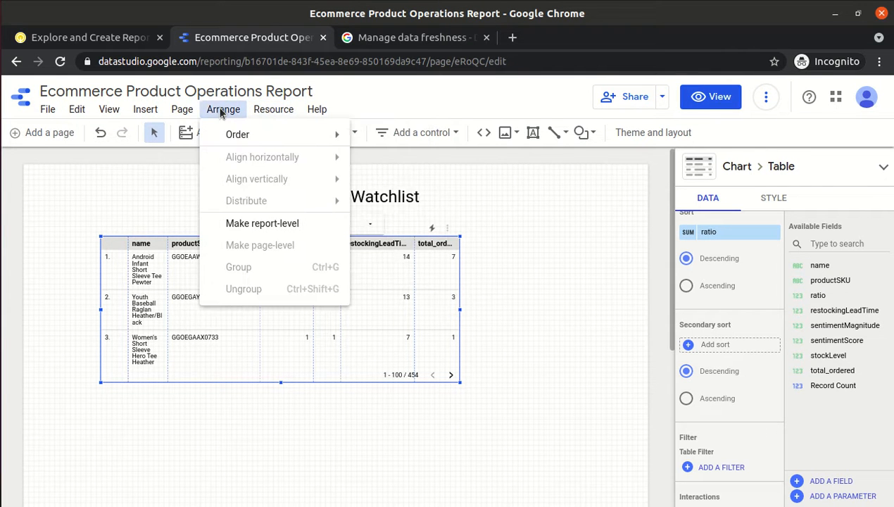
{"action": "key", "text": "Escape"}
{"action": "left_click", "coordinate": [182, 110]}
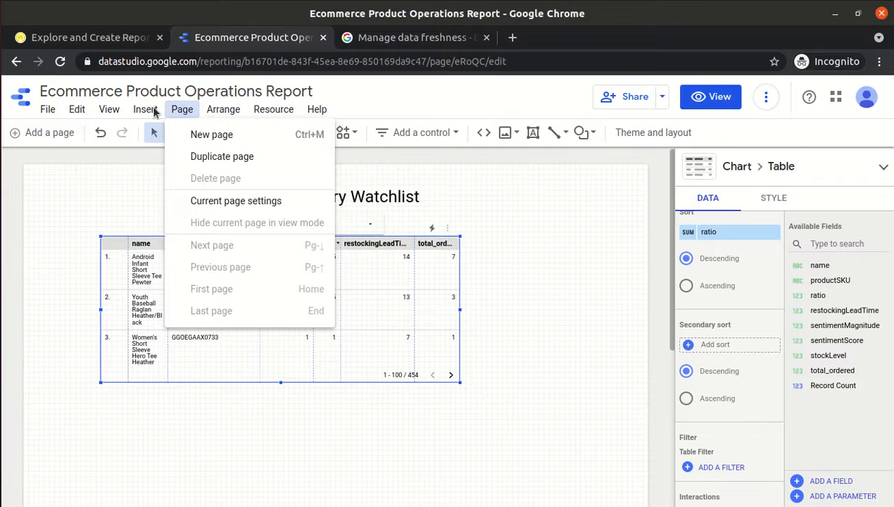
{"action": "key", "text": "Escape"}
{"action": "left_click", "coordinate": [155, 112]}
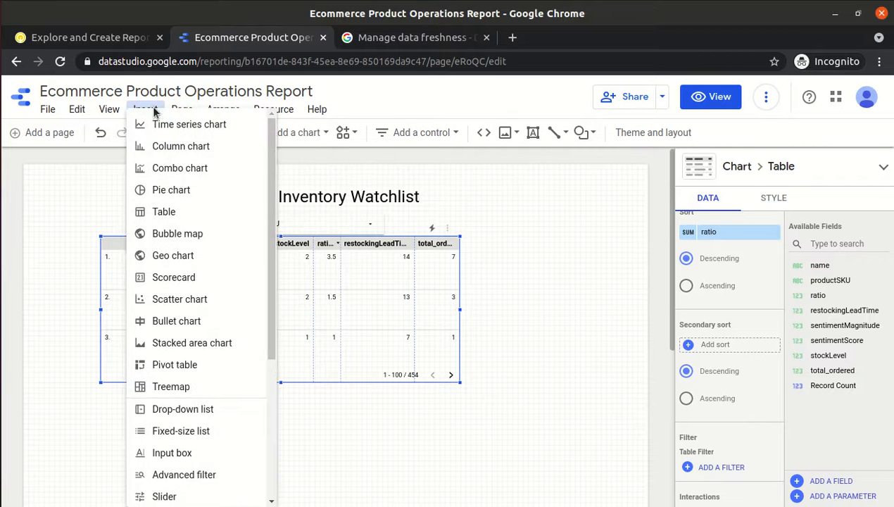
{"action": "left_click", "coordinate": [153, 111]}
Refresh the report's data.
{"action": "left_click", "coordinate": [113, 110]}
{"action": "key", "text": "Escape"}
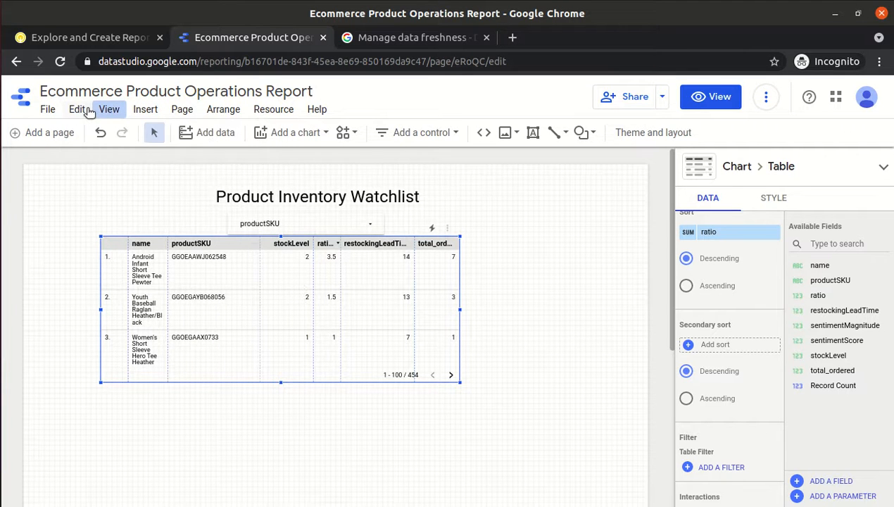
{"action": "left_click", "coordinate": [105, 112]}
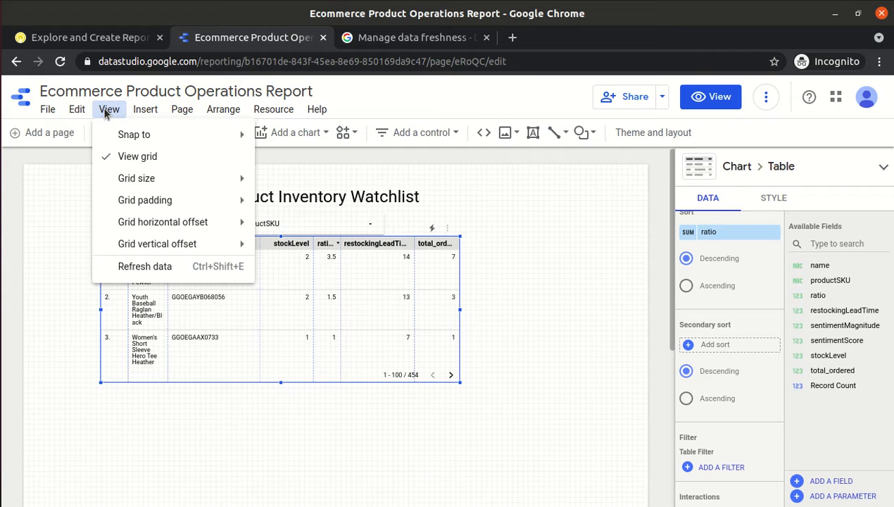
{"action": "left_click", "coordinate": [166, 270]}
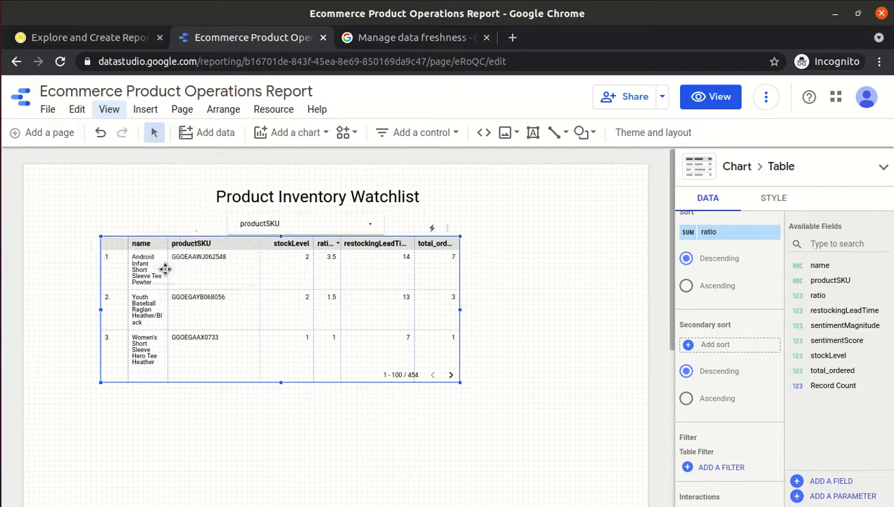
Open the report settings and look through them for a cache option.
{"action": "left_click", "coordinate": [75, 111]}
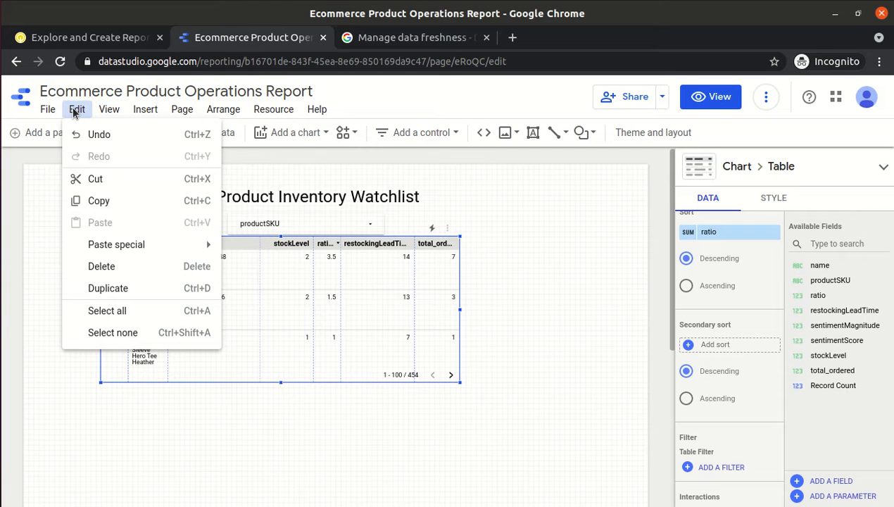
{"action": "key", "text": "Escape"}
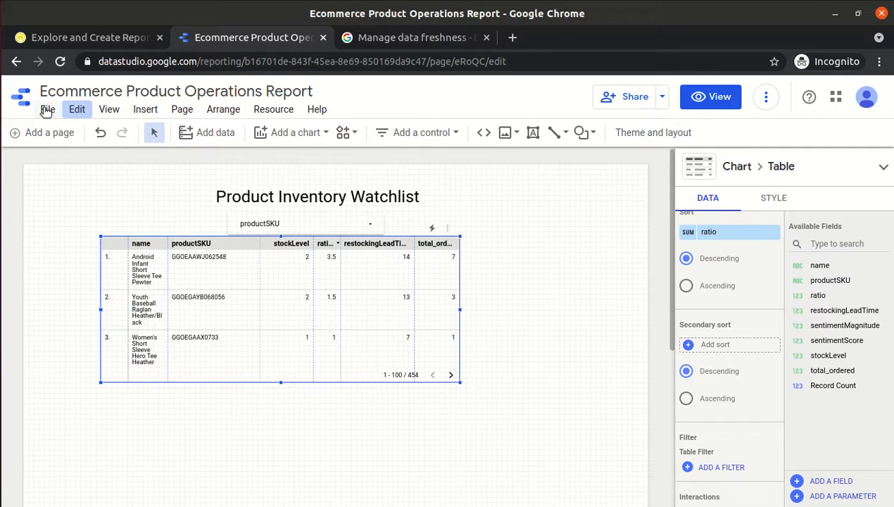
{"action": "left_click", "coordinate": [46, 111]}
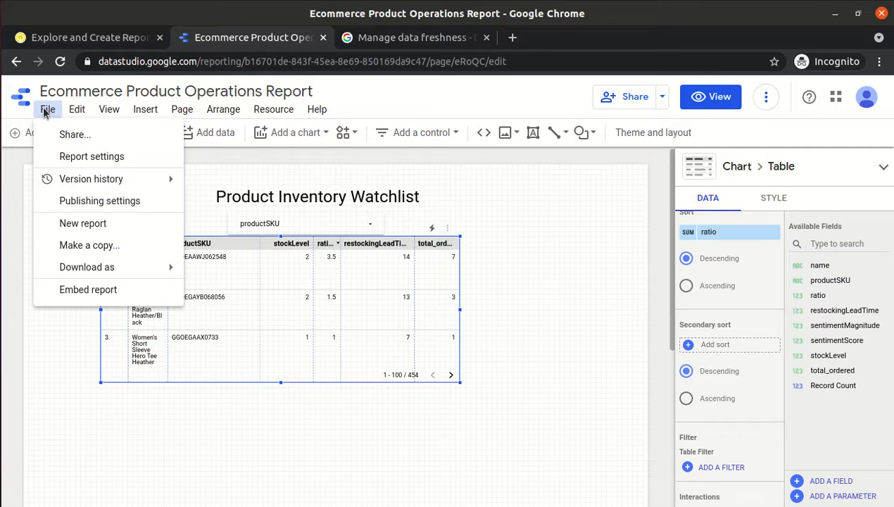
{"action": "left_click", "coordinate": [84, 158]}
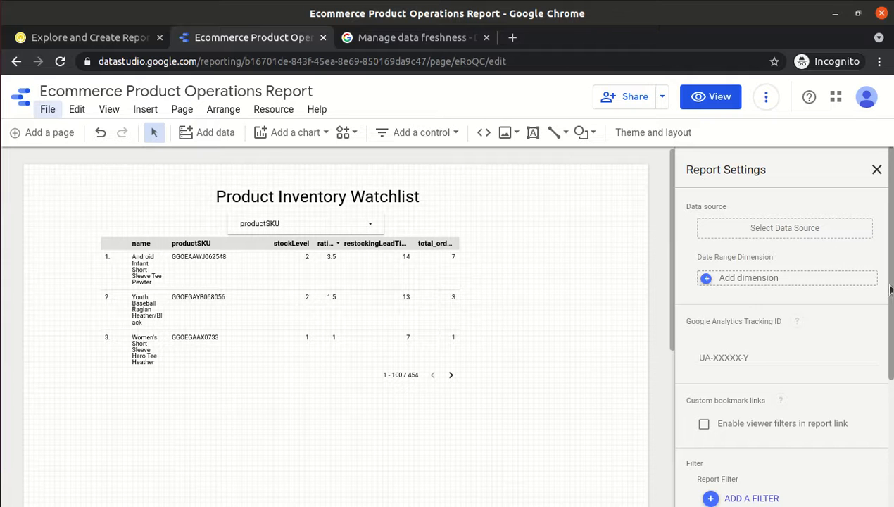
{"action": "left_click_drag", "start_coordinate": [889, 280], "coordinate": [891, 250]}
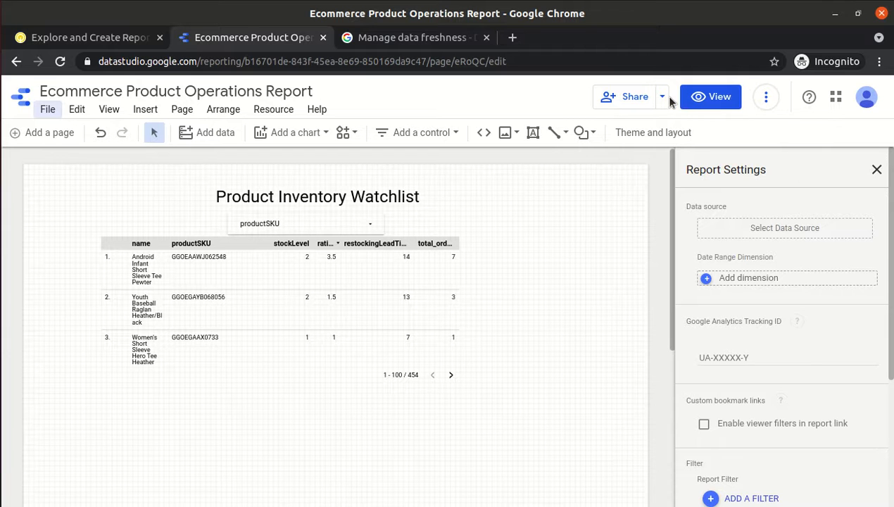
Search the built-in help for "cache" and open the article "Manage data freshness".
{"action": "left_click", "coordinate": [312, 109]}
{"action": "left_click", "coordinate": [329, 135]}
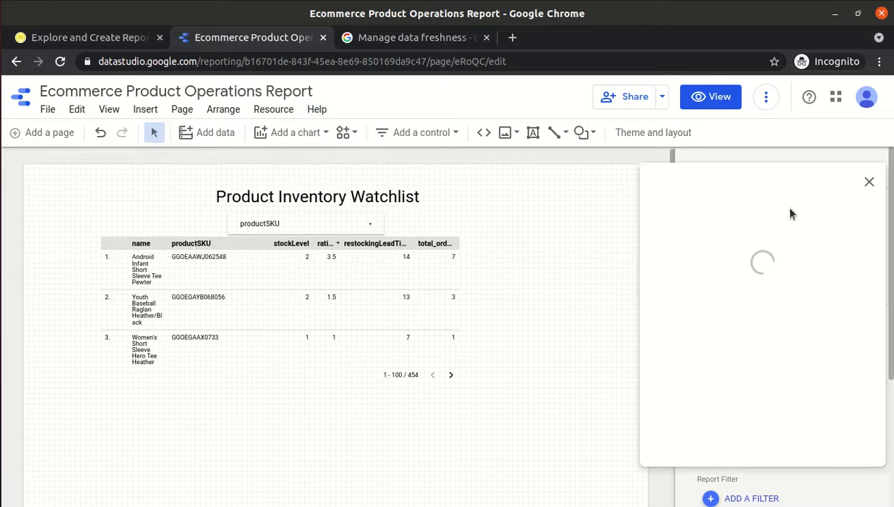
{"action": "type", "text": "cache"}
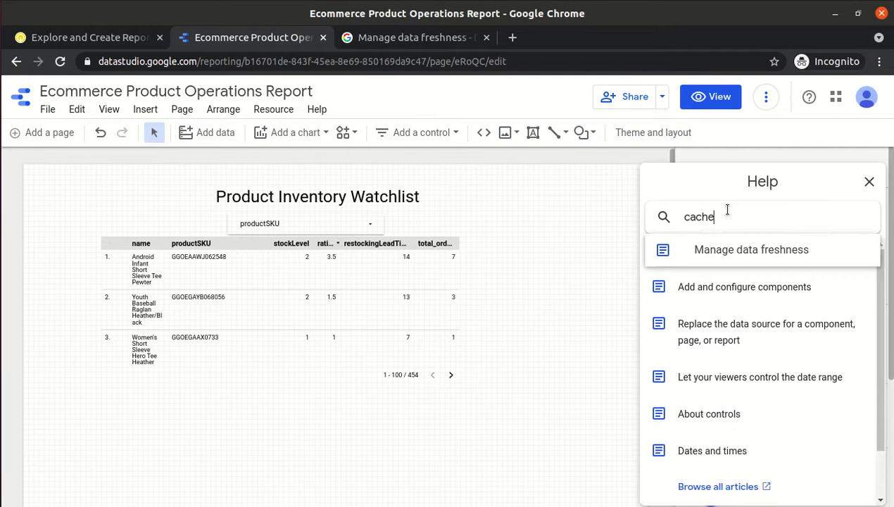
{"action": "left_click", "coordinate": [724, 252]}
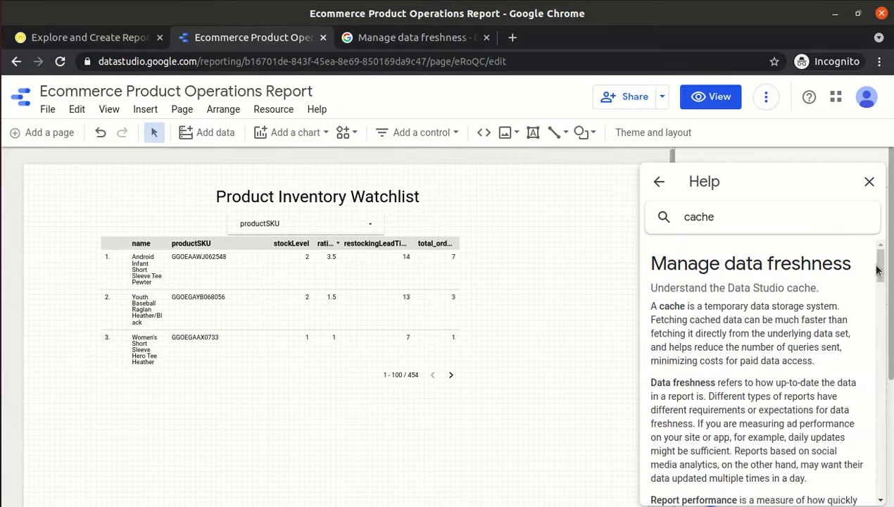
Read the article's sections on refresh rates, manual refresh and cached data, locate the report's Refresh data option, and close the help.
{"action": "left_click_drag", "start_coordinate": [879, 270], "coordinate": [877, 330]}
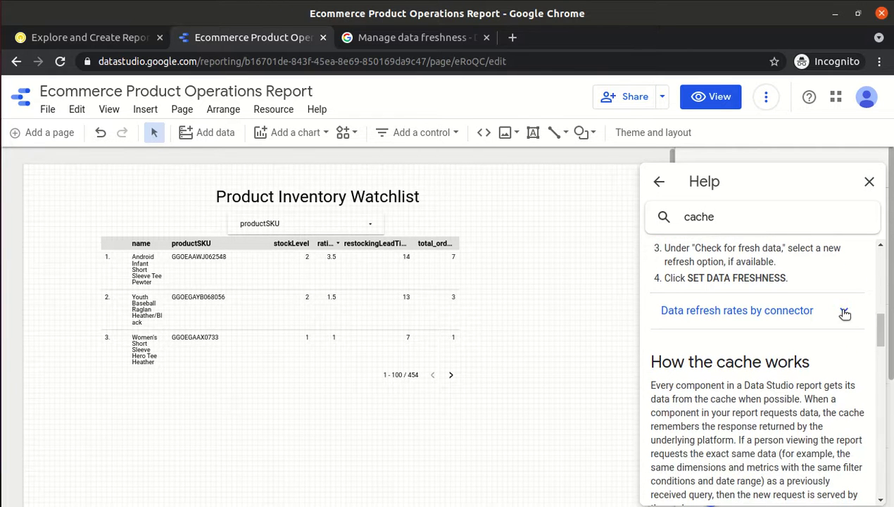
{"action": "left_click", "coordinate": [845, 313]}
{"action": "left_click_drag", "start_coordinate": [878, 309], "coordinate": [880, 410]}
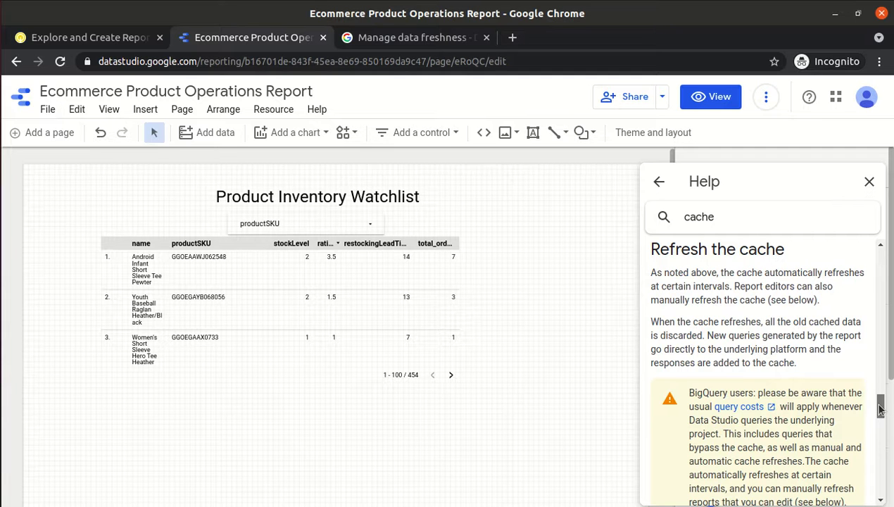
{"action": "left_click_drag", "start_coordinate": [881, 410], "coordinate": [878, 428]}
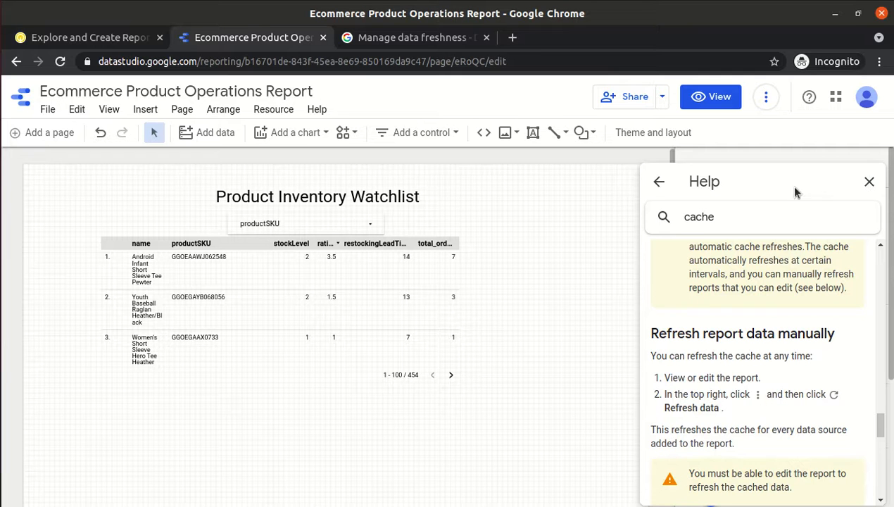
{"action": "left_click", "coordinate": [768, 97]}
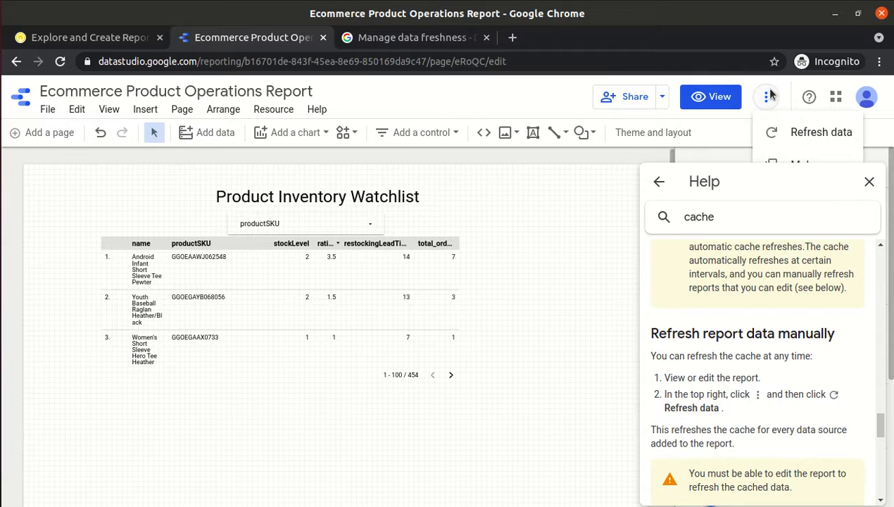
{"action": "left_click", "coordinate": [771, 96]}
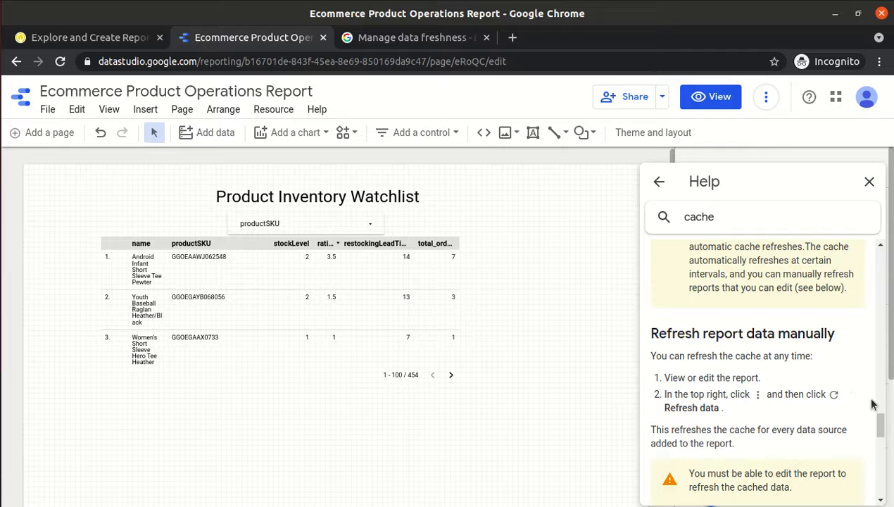
{"action": "left_click_drag", "start_coordinate": [885, 429], "coordinate": [879, 455]}
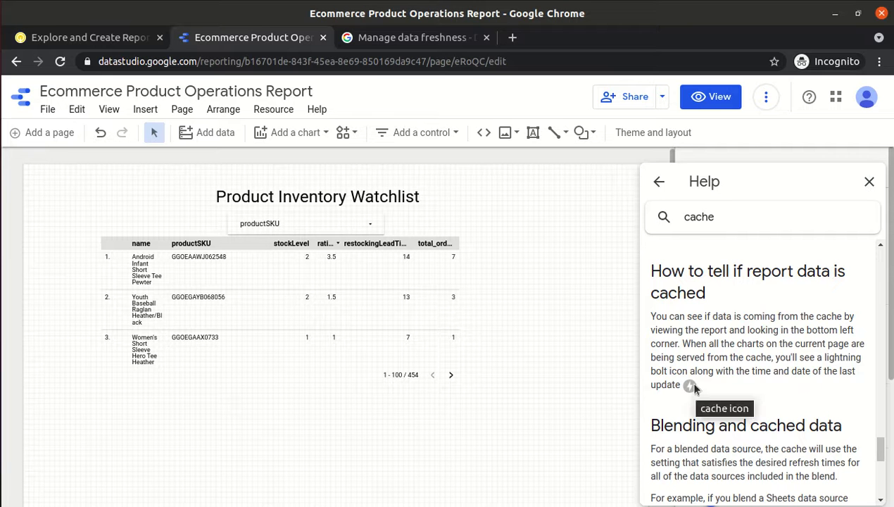
{"action": "left_click_drag", "start_coordinate": [880, 447], "coordinate": [880, 477]}
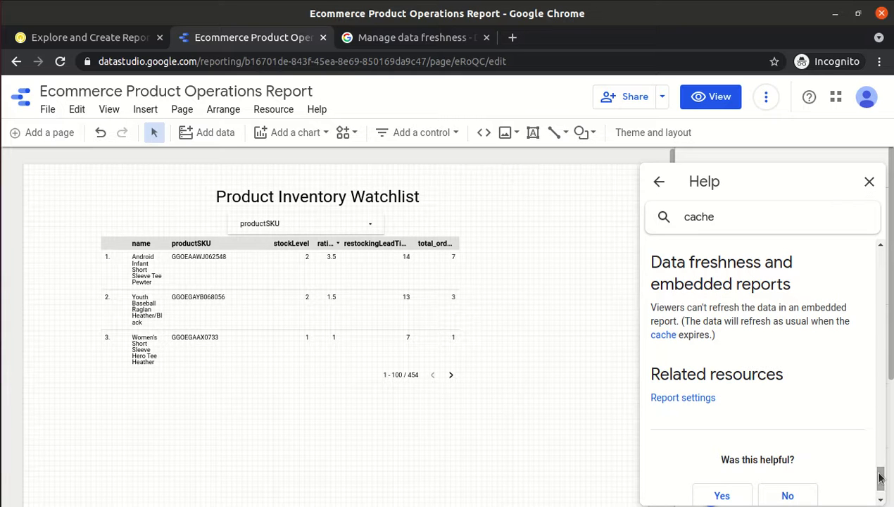
{"action": "left_click", "coordinate": [870, 183]}
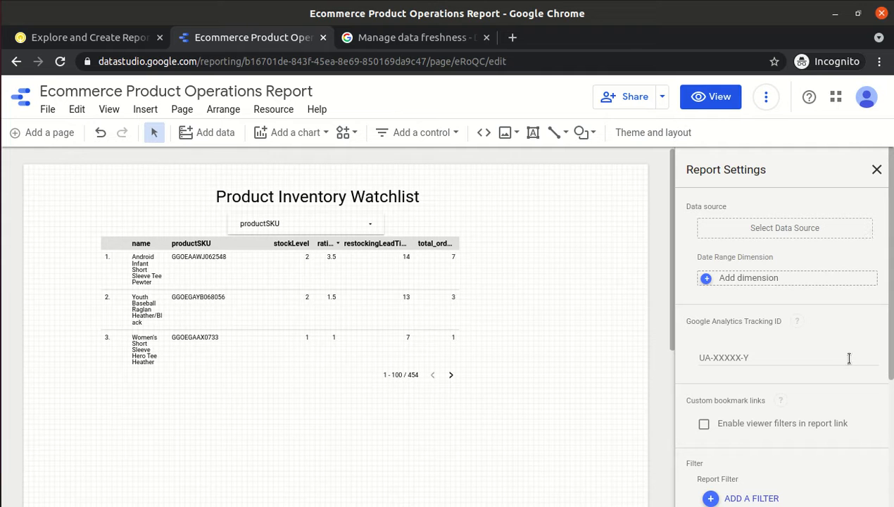
Preview the report in view mode and return to editing with the product table selected.
{"action": "left_click", "coordinate": [715, 103]}
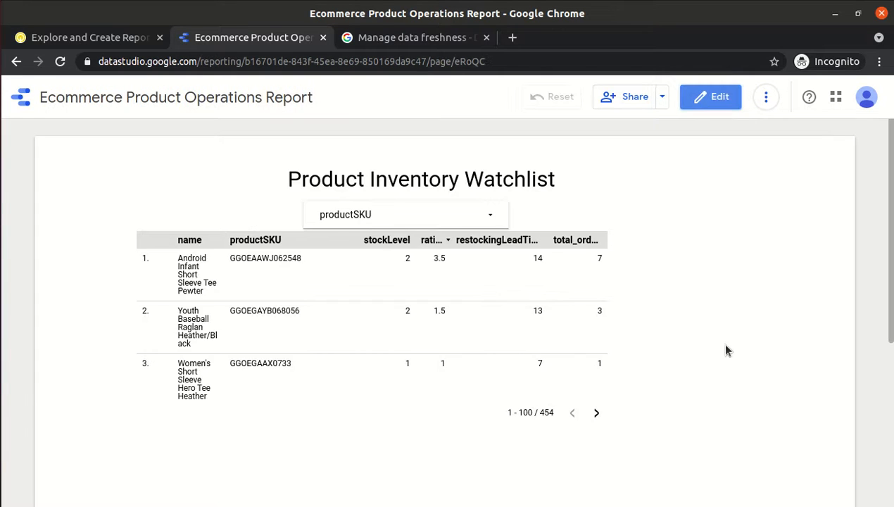
{"action": "left_click", "coordinate": [725, 101]}
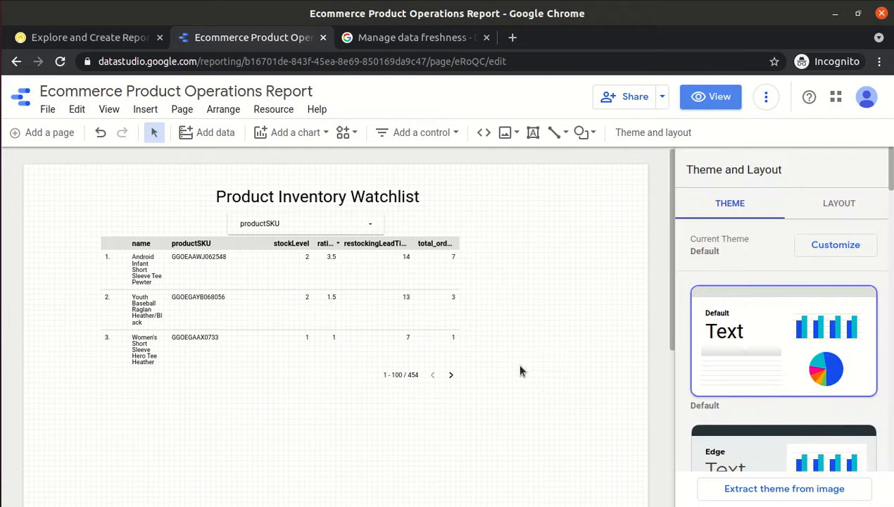
{"action": "left_click", "coordinate": [331, 321]}
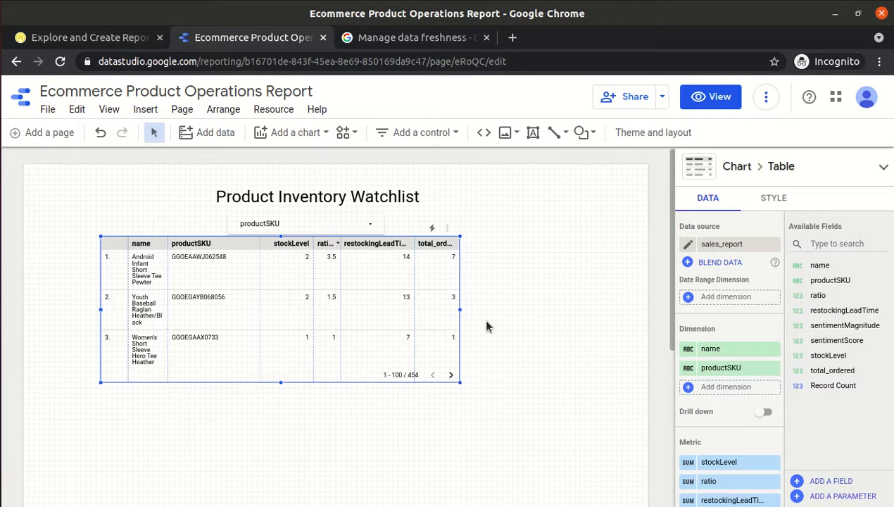
Check the lab's progress on the Qwiklabs page, then return to the Data Studio report and refresh its data.
{"action": "left_click", "coordinate": [771, 98]}
{"action": "left_click", "coordinate": [768, 130]}
{"action": "left_click", "coordinate": [768, 96]}
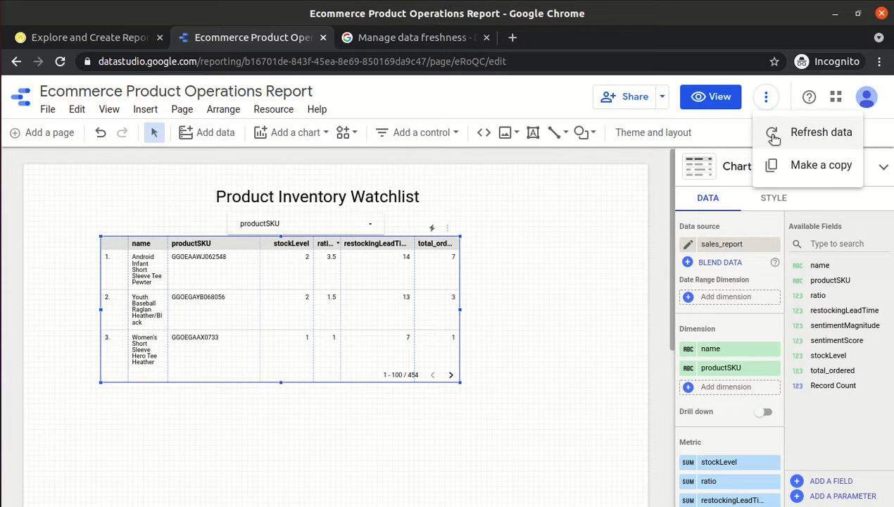
{"action": "left_click", "coordinate": [99, 38]}
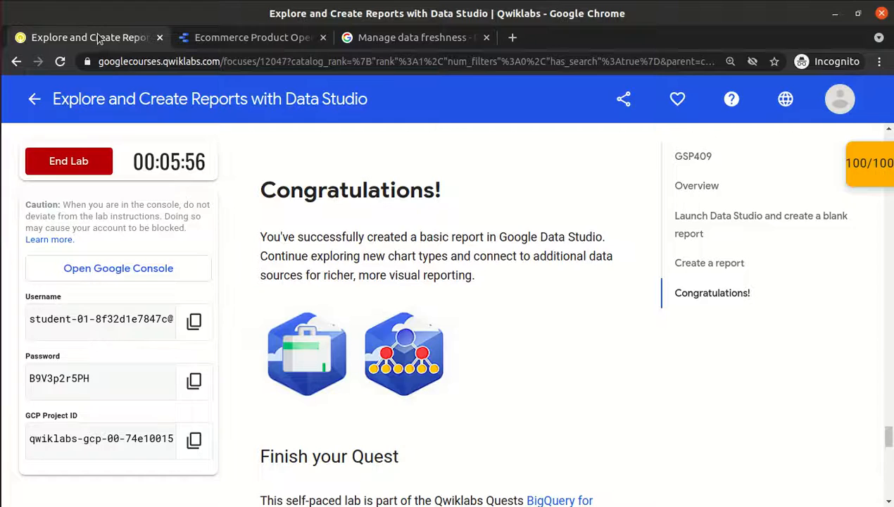
{"action": "left_click", "coordinate": [228, 41]}
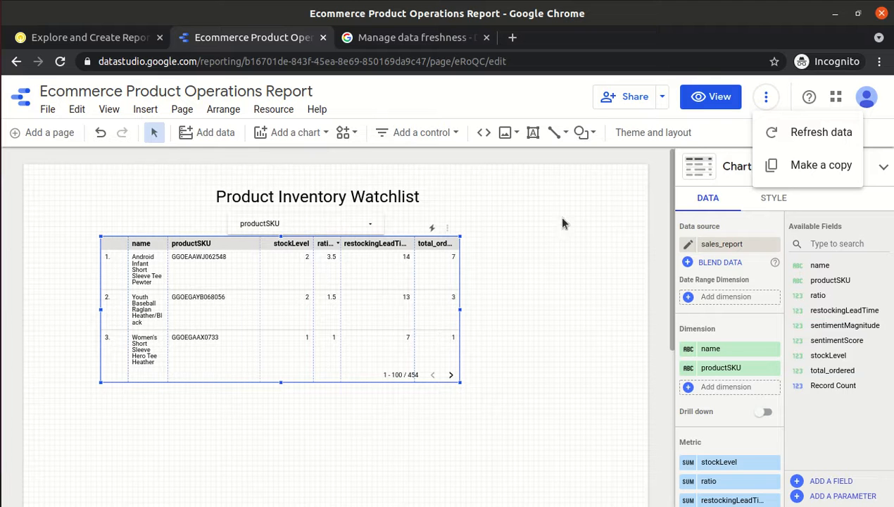
{"action": "left_click", "coordinate": [817, 133]}
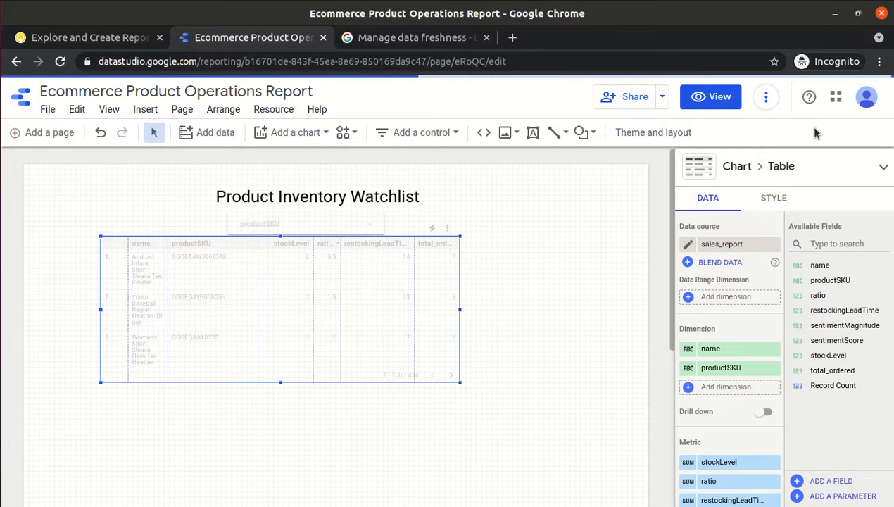
Review the "Manage data freshness" help article from its beginning through manual refresh, cached data, blending and embedded reports.
{"action": "left_click", "coordinate": [386, 45]}
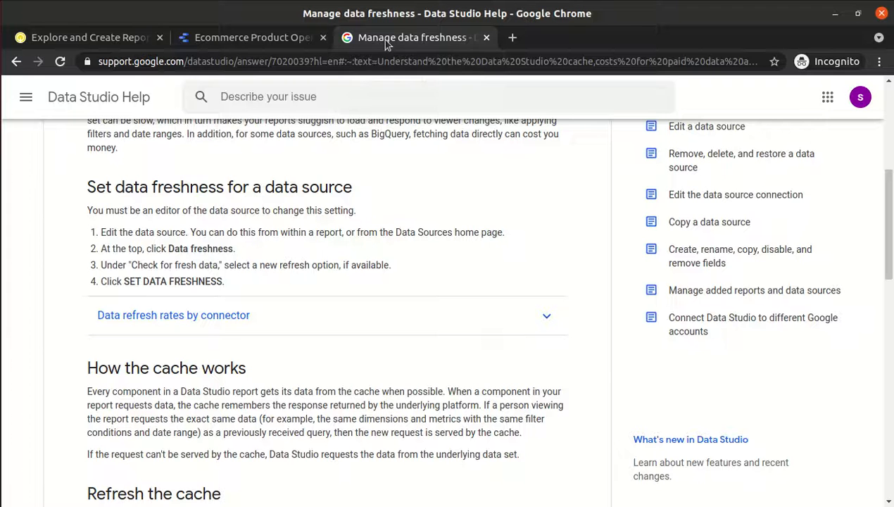
{"action": "left_click_drag", "start_coordinate": [889, 255], "coordinate": [889, 169]}
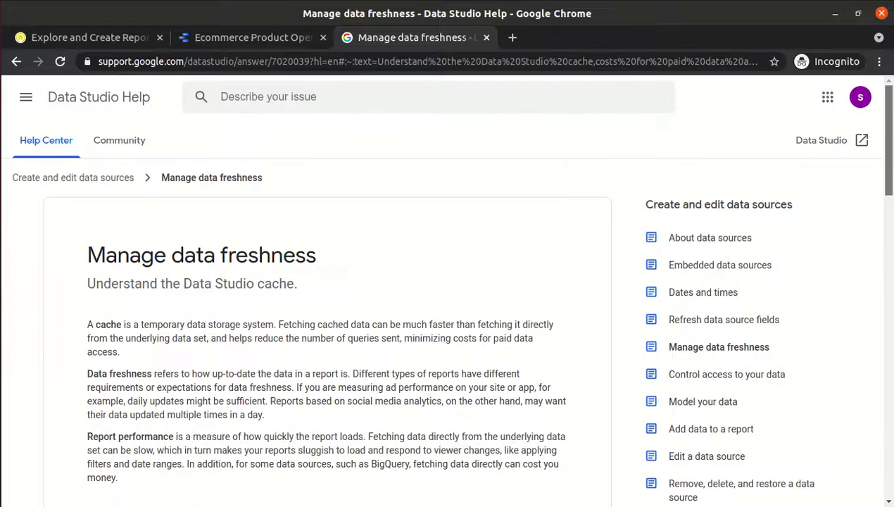
{"action": "scroll", "coordinate": [444, 294], "scroll_direction": "down", "scroll_amount": 3}
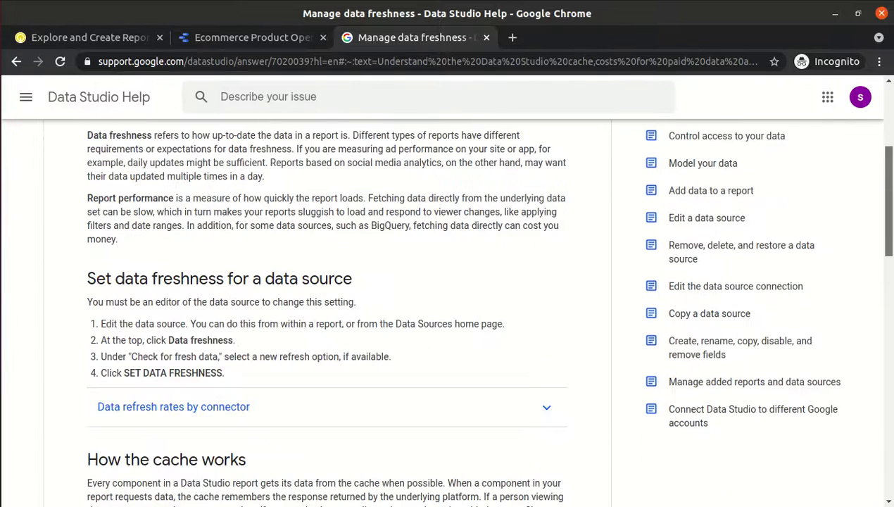
{"action": "scroll", "coordinate": [486, 308], "scroll_direction": "down", "scroll_amount": 1}
{"action": "scroll", "coordinate": [443, 310], "scroll_direction": "down", "scroll_amount": 4}
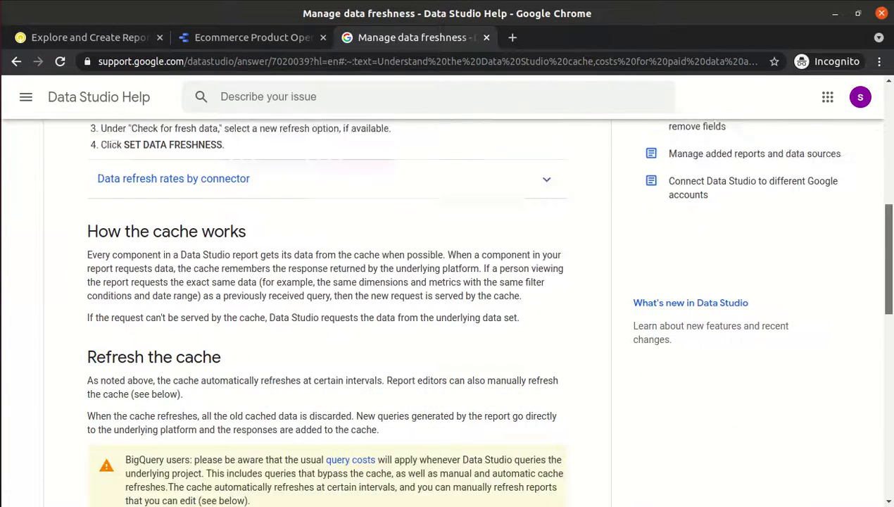
{"action": "scroll", "coordinate": [444, 310], "scroll_direction": "down", "scroll_amount": 2}
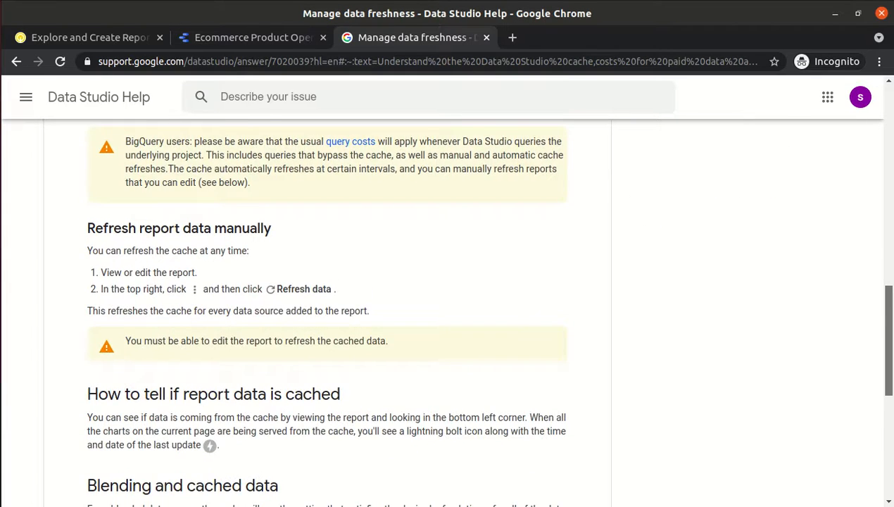
{"action": "scroll", "coordinate": [465, 310], "scroll_direction": "down", "scroll_amount": 3}
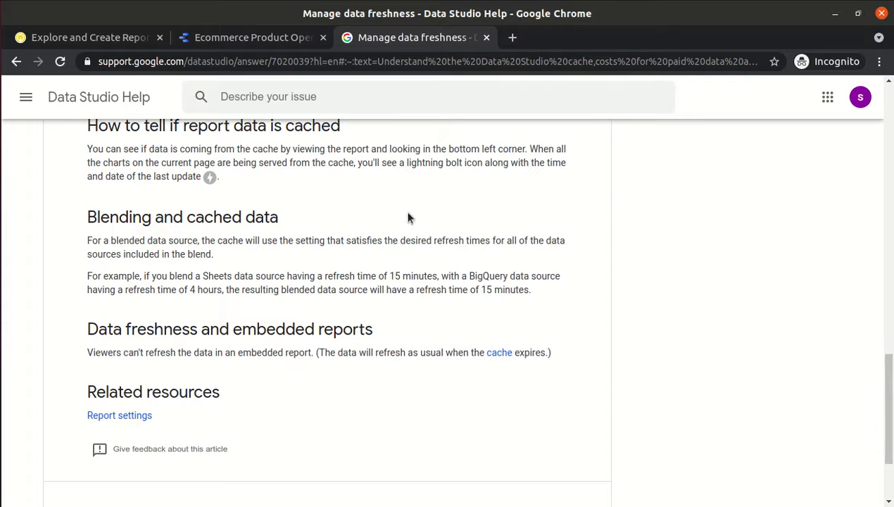
Return to the Ecommerce Product Operations Report and locate its Refresh data option without running it.
{"action": "left_click", "coordinate": [186, 39]}
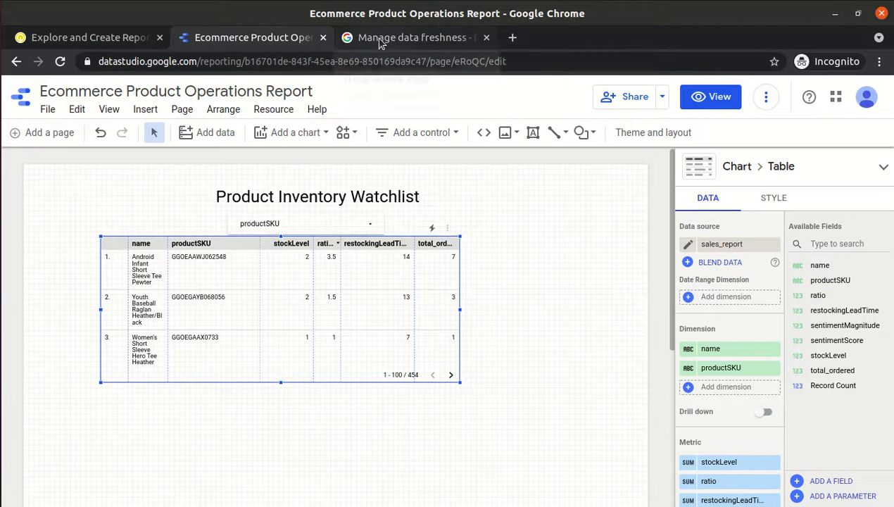
{"action": "left_click", "coordinate": [766, 97]}
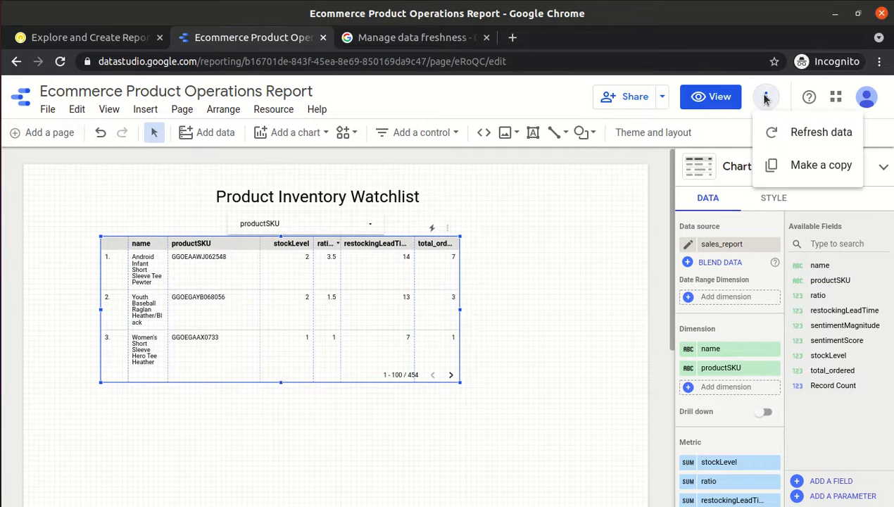
{"action": "left_click", "coordinate": [766, 101]}
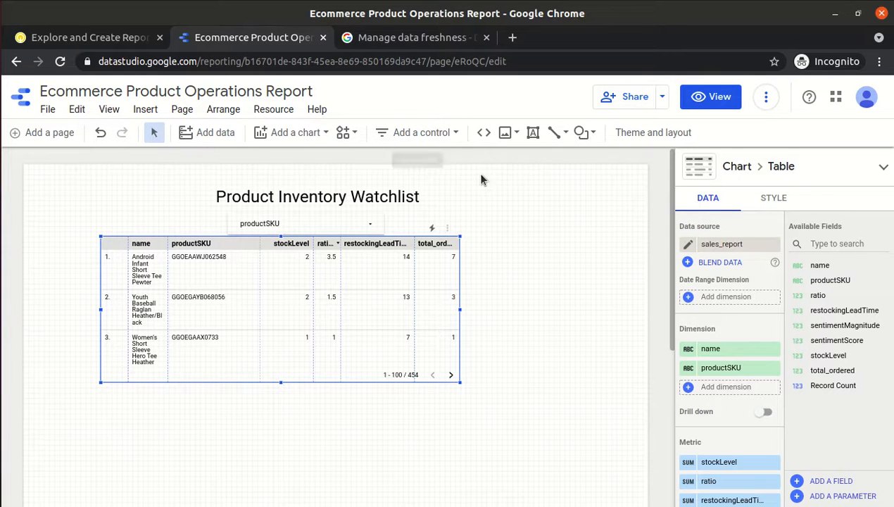
{"action": "left_click", "coordinate": [767, 103]}
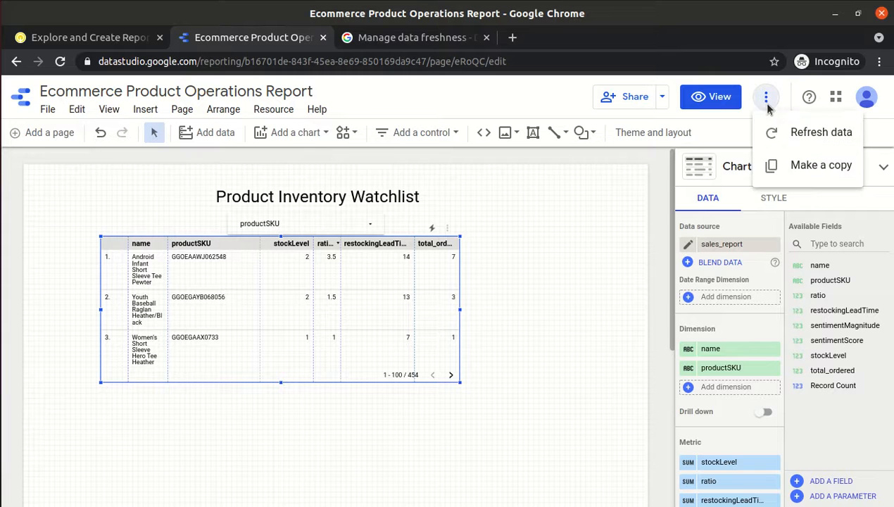
{"action": "left_click", "coordinate": [767, 105]}
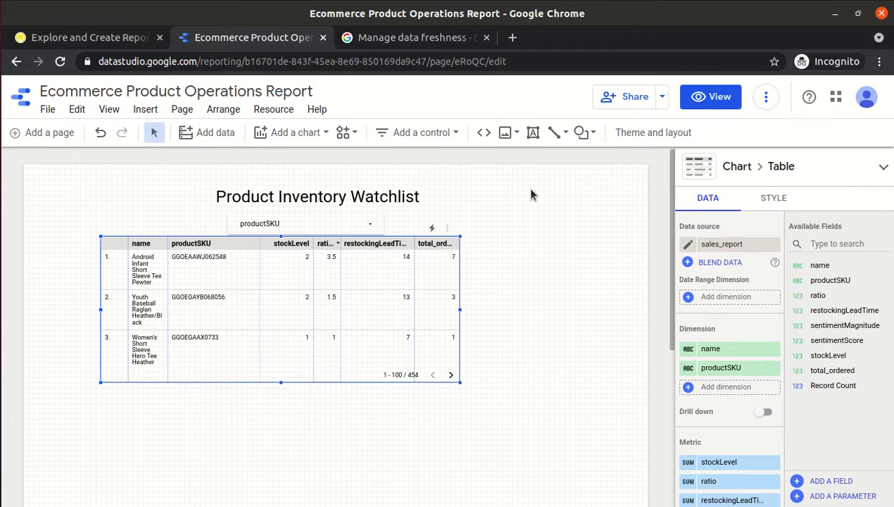
End the "Explore and Create Reports with Data Studio" lab in Qwiklabs and submit a five-star satisfaction rating without a comment.
{"action": "left_click", "coordinate": [93, 38]}
{"action": "left_click", "coordinate": [76, 160]}
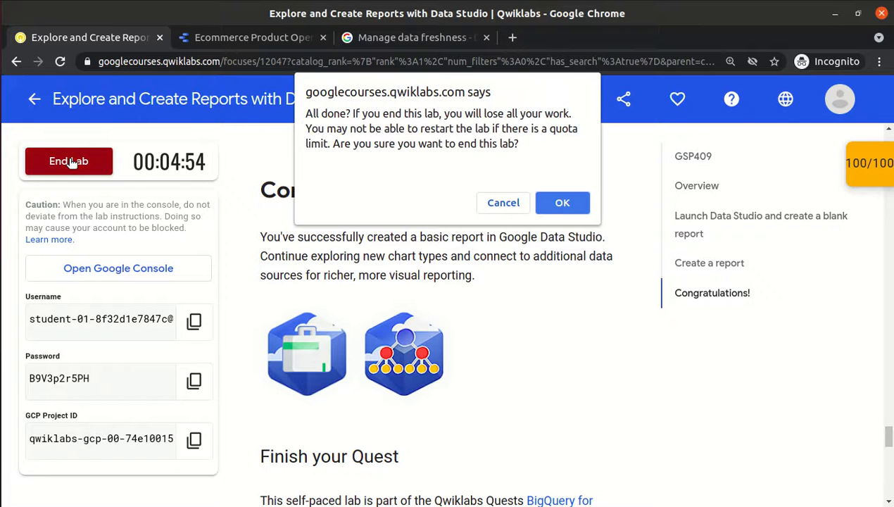
{"action": "left_click", "coordinate": [558, 208]}
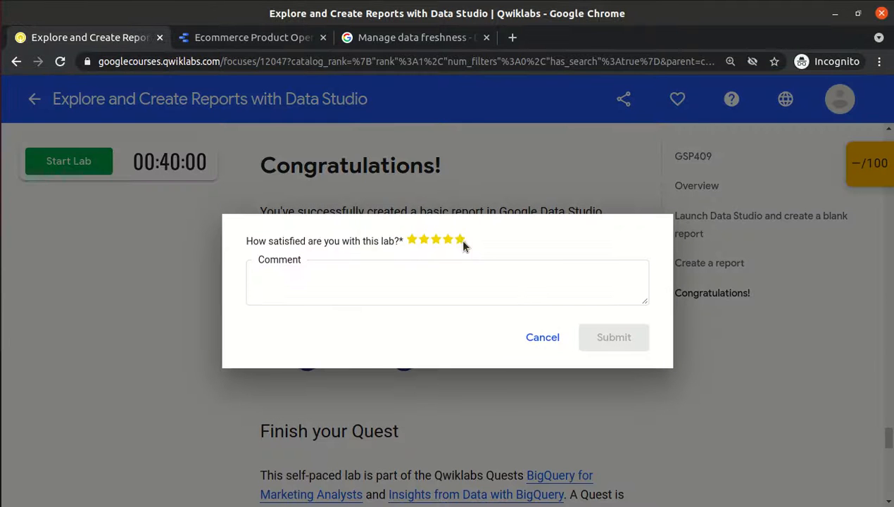
{"action": "left_click", "coordinate": [459, 240]}
{"action": "left_click", "coordinate": [616, 337]}
{"action": "left_click", "coordinate": [780, 6]}
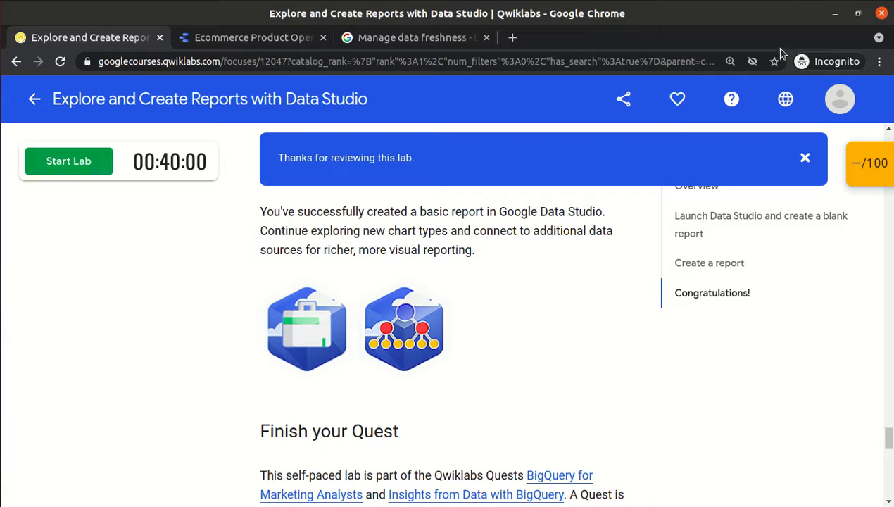